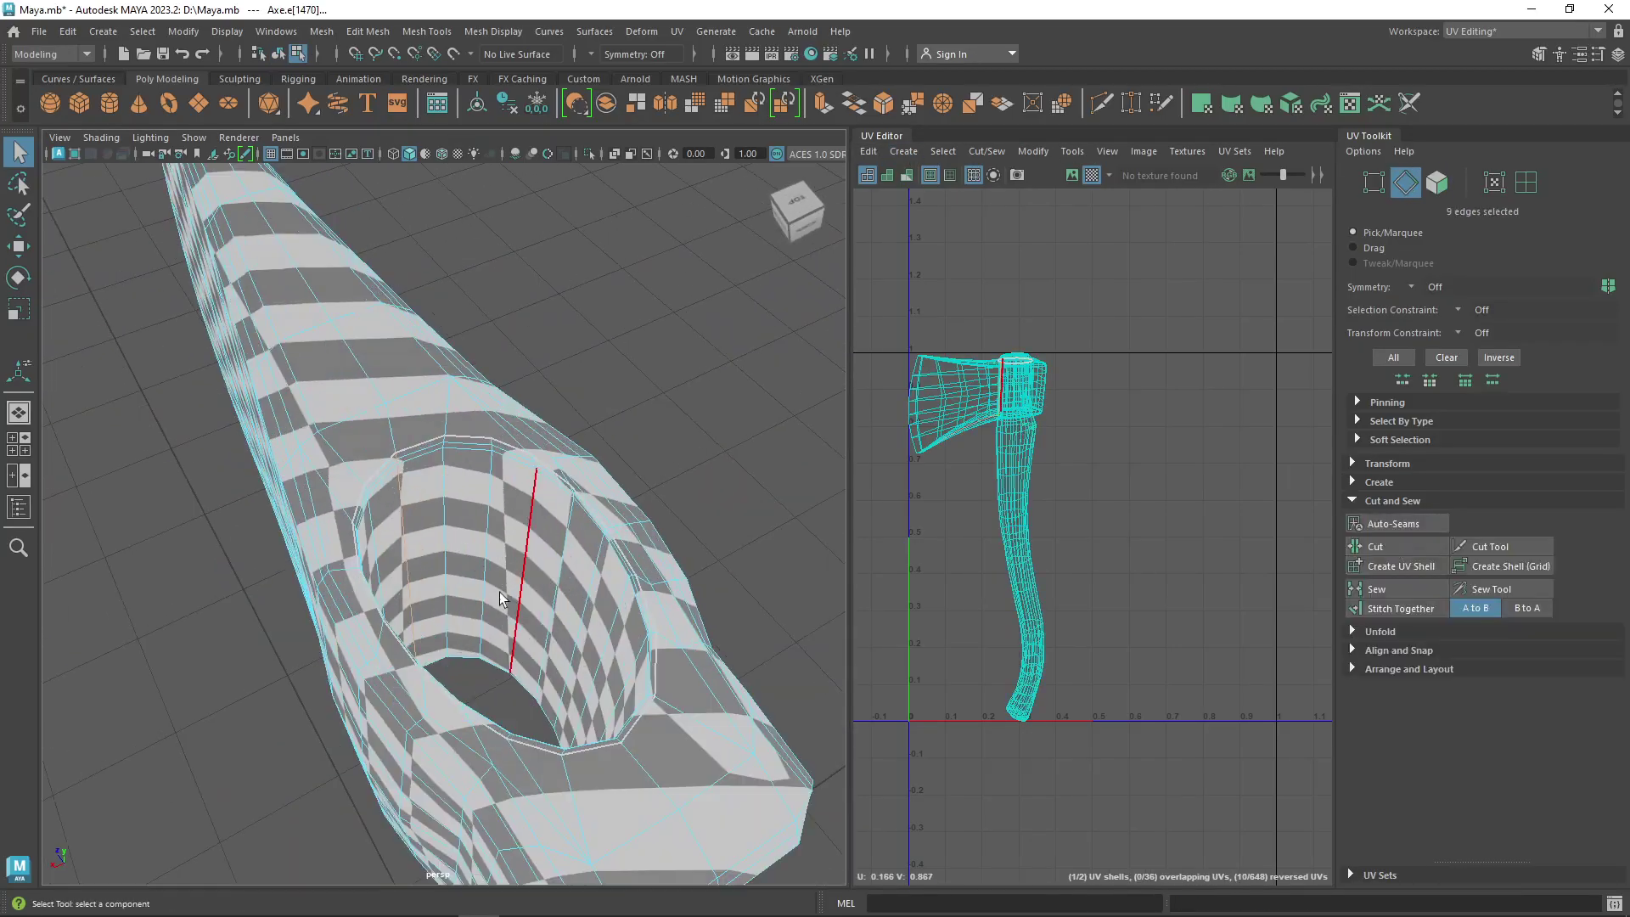
alt+drag(543, 509, 477, 585)
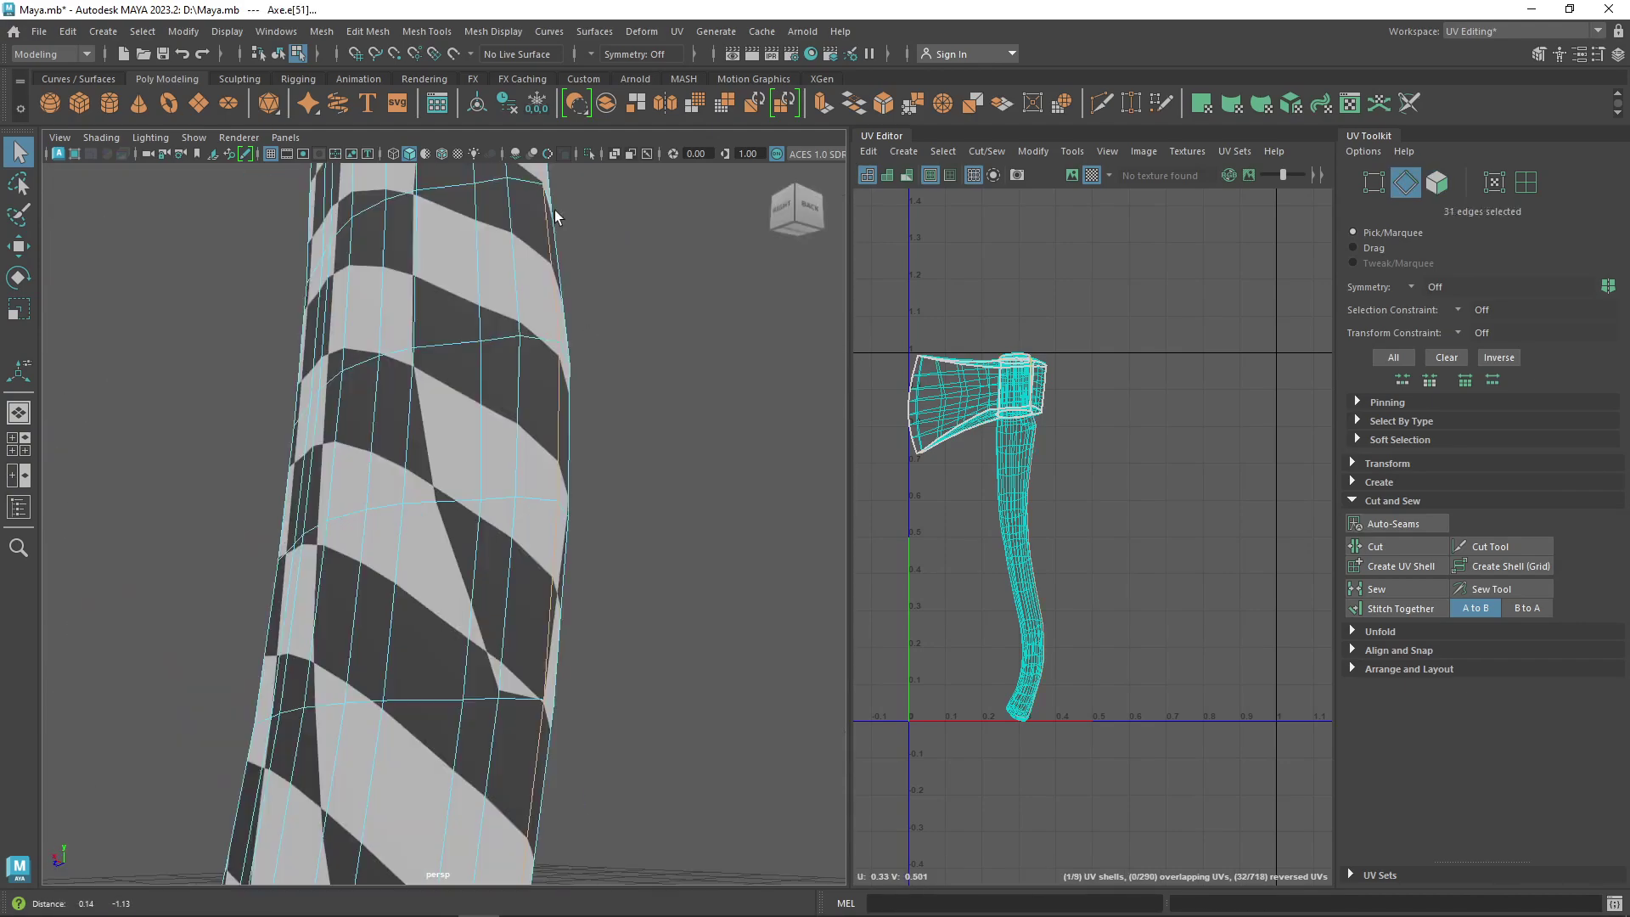
alt+drag(671, 424, 720, 419)
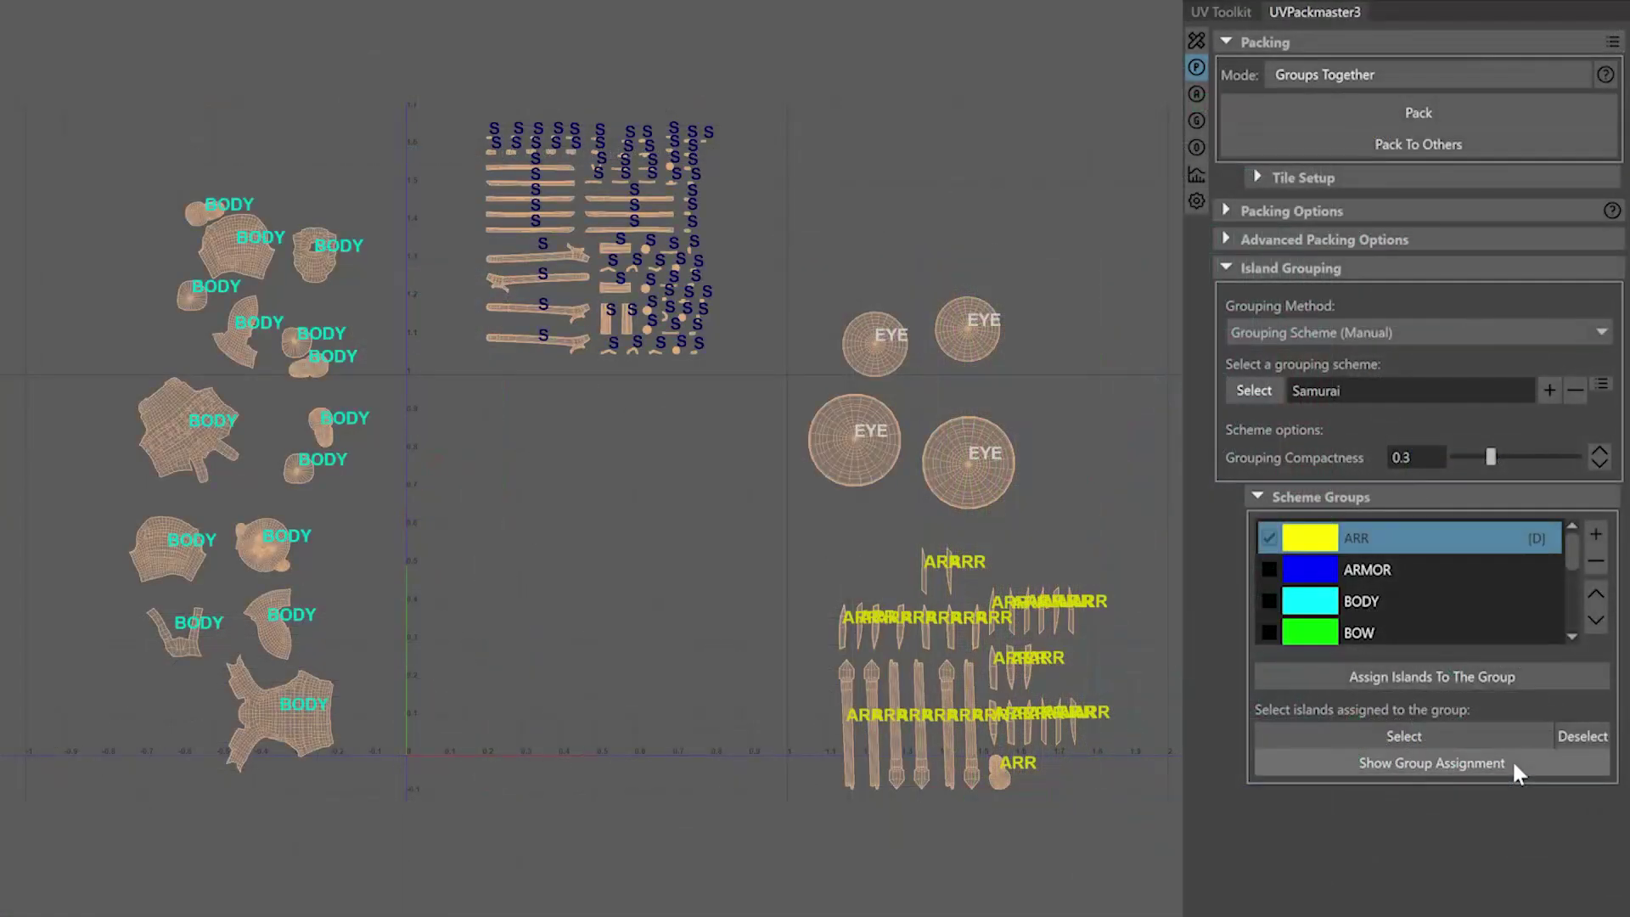
Check the Samurai scheme's group assignment and pack the UV islands in Groups Together mode
click(1511, 759)
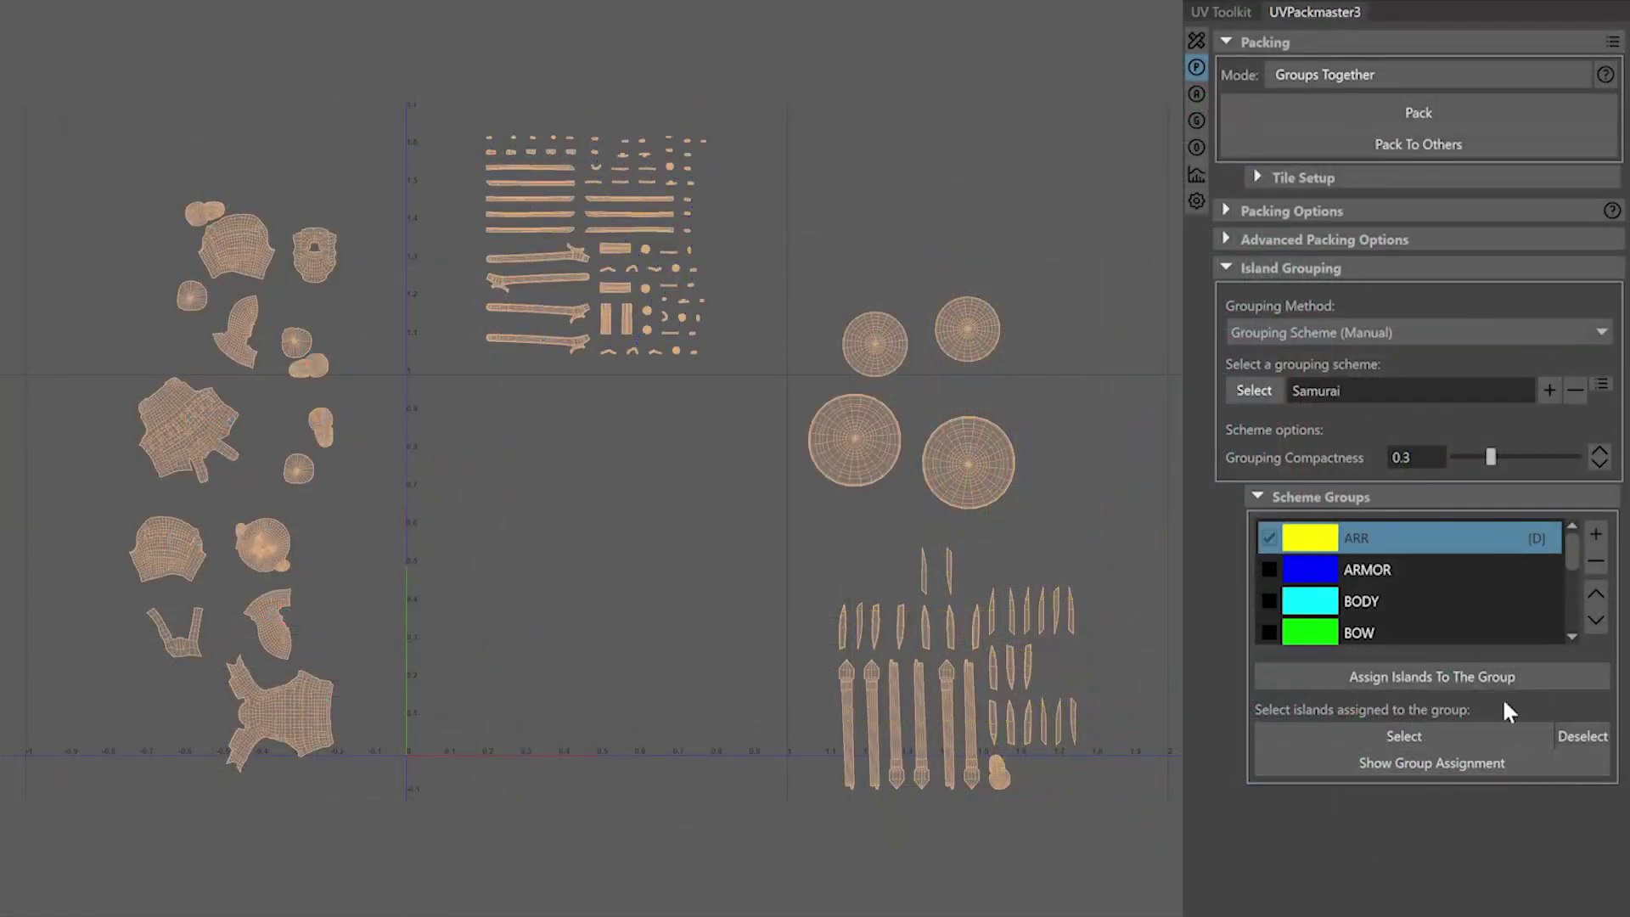
click(1441, 113)
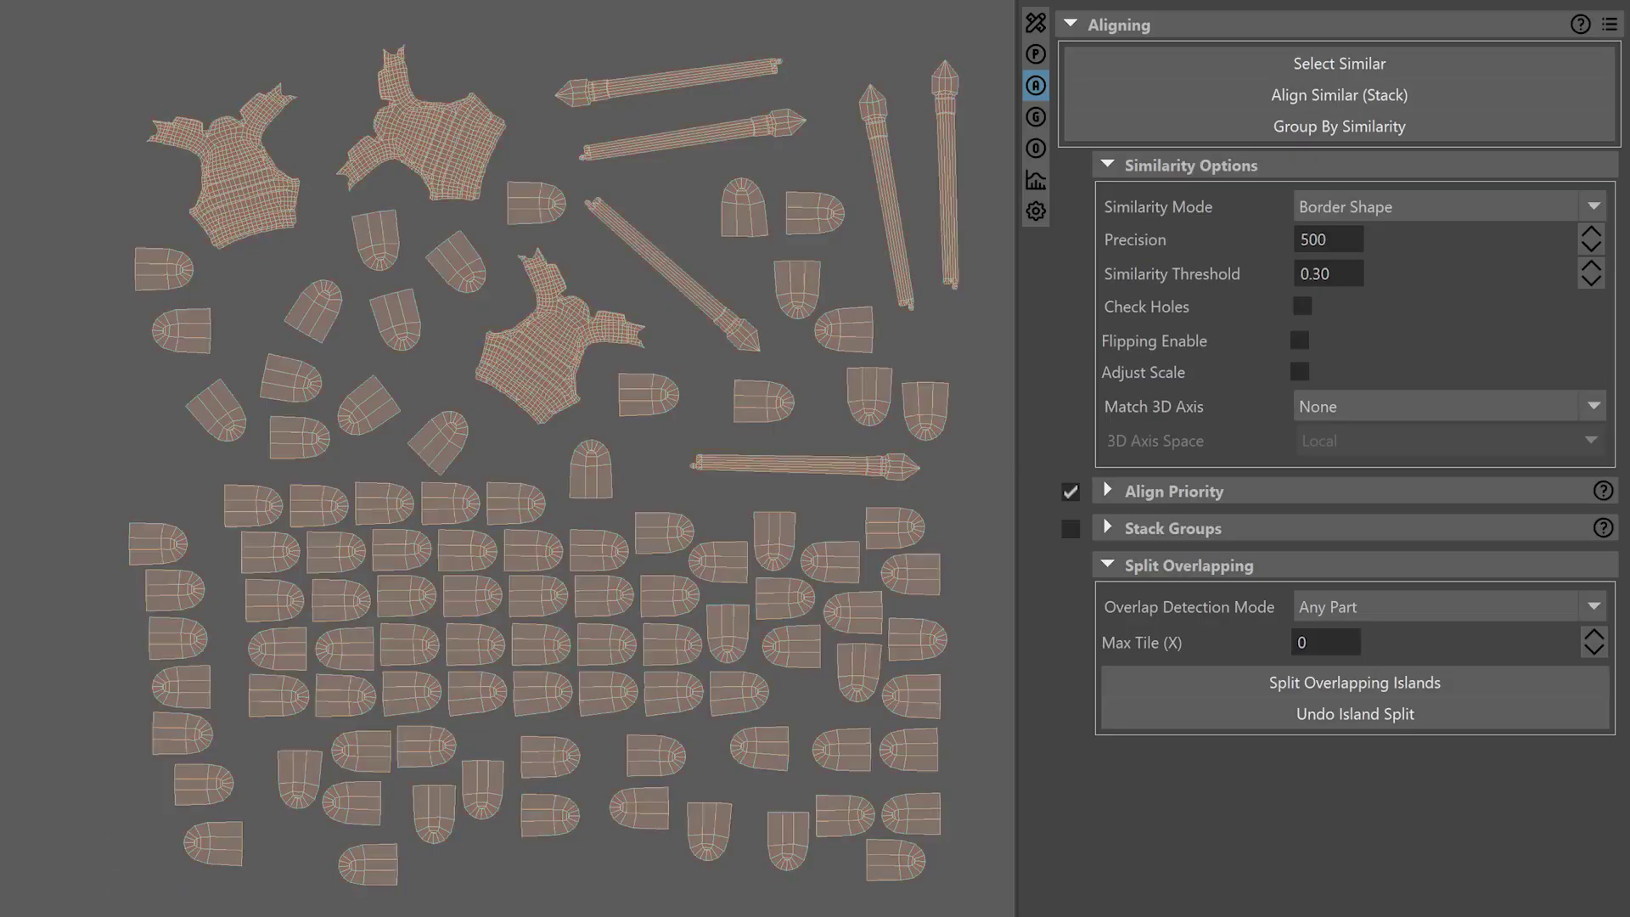
Stack the similar islands by Border Shape and realign the stacked rounded islands with the Vertex Position similarity mode
click(1412, 94)
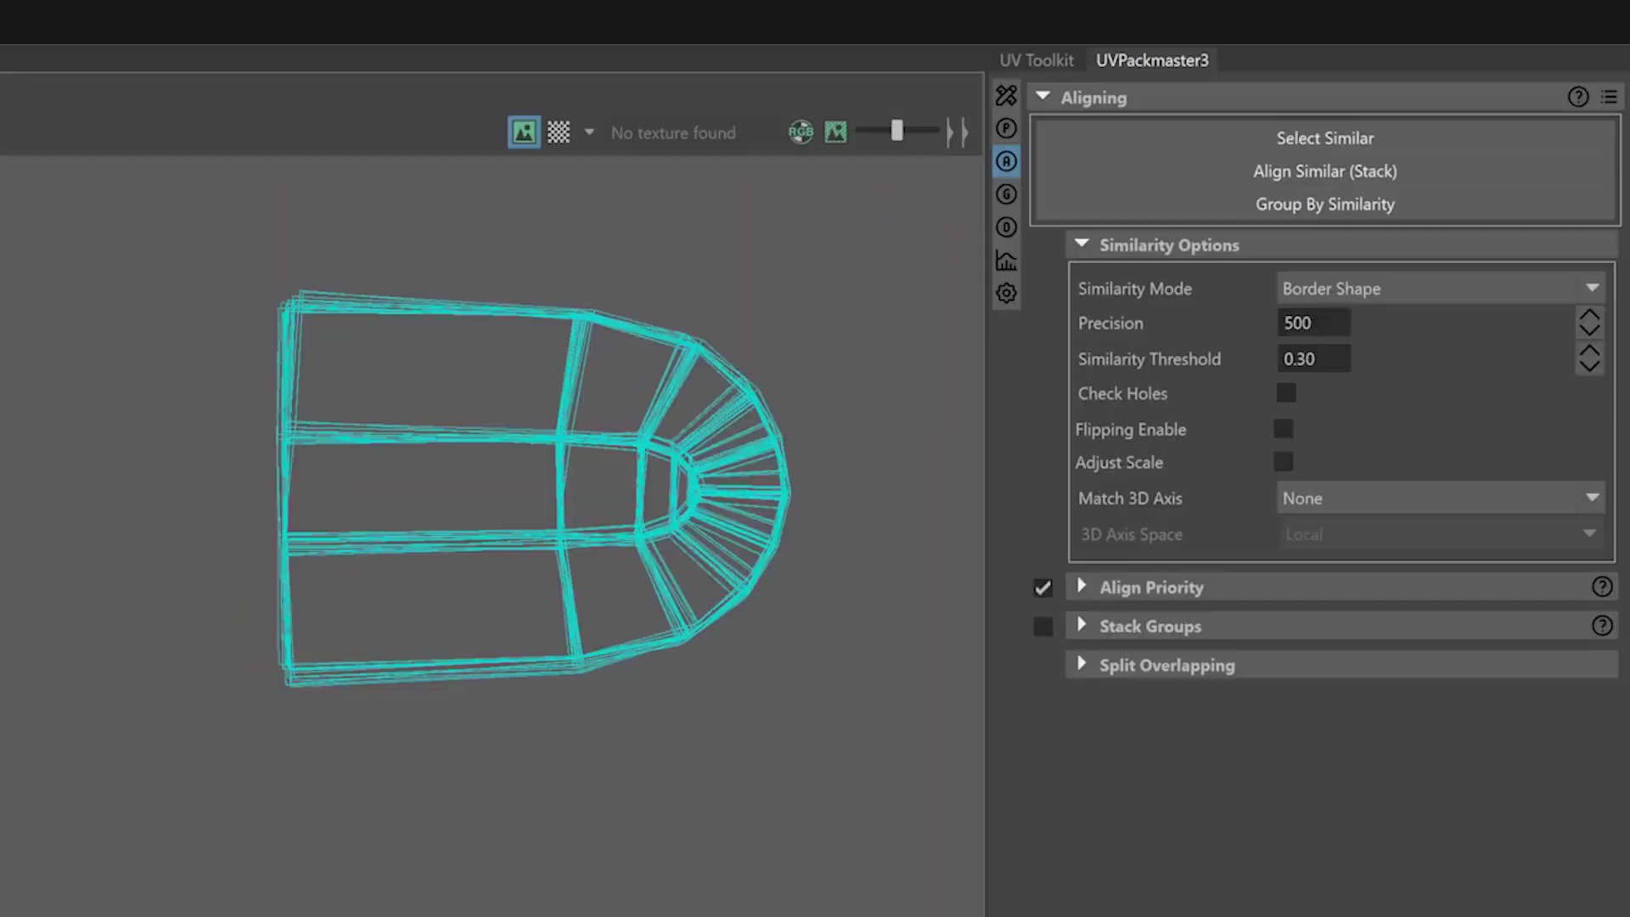
drag(200, 211, 874, 798)
click(1332, 352)
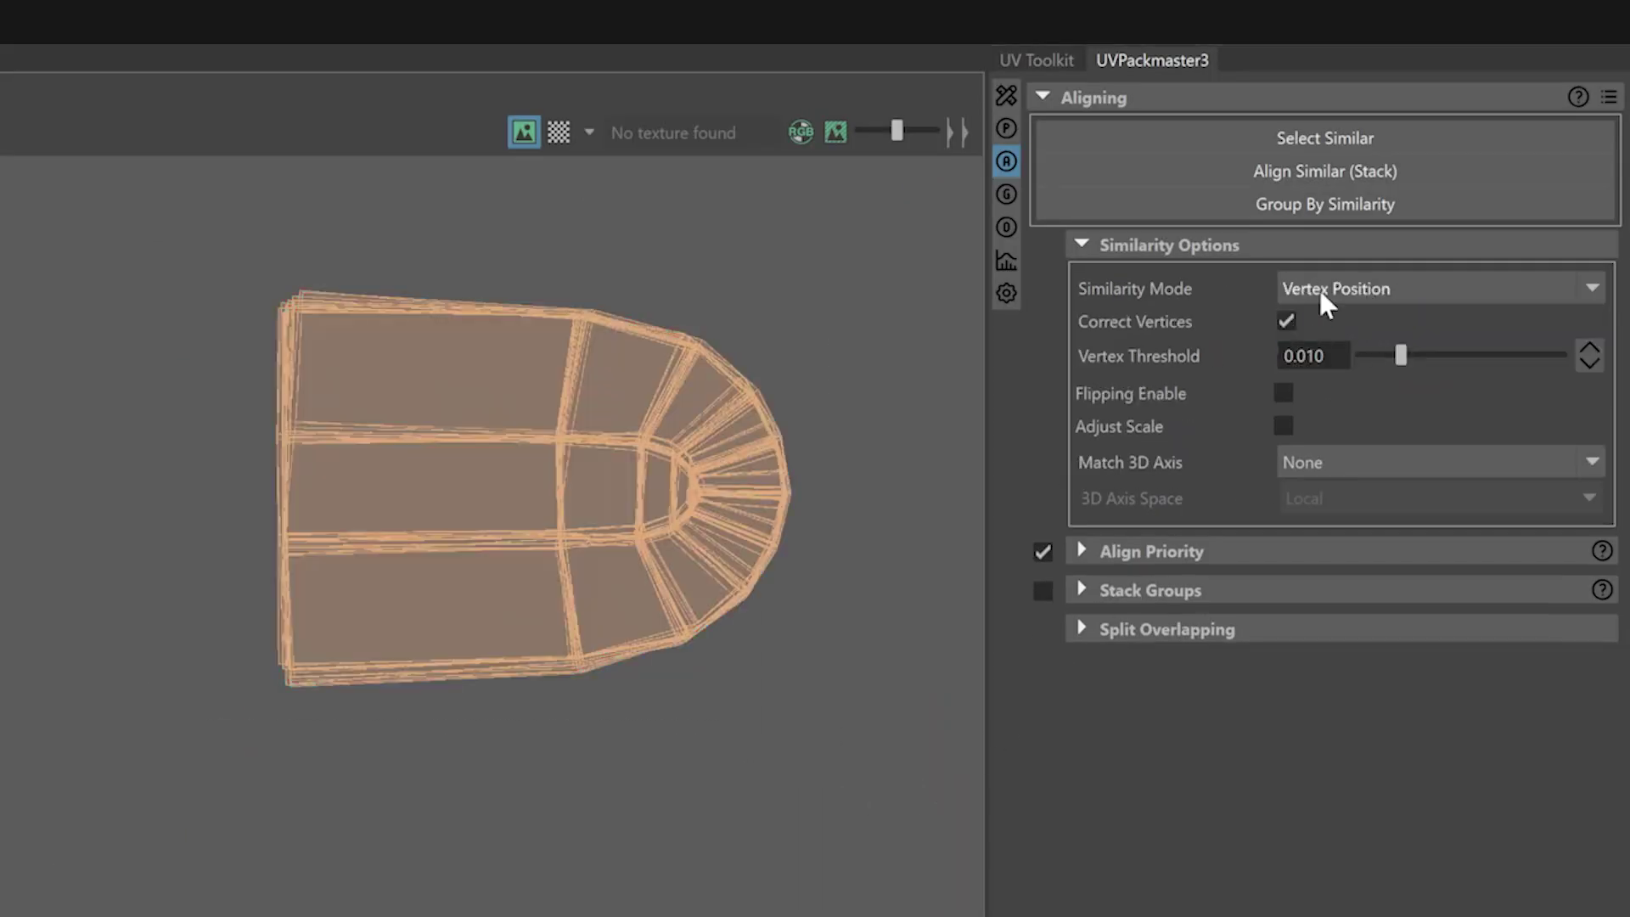
click(1403, 174)
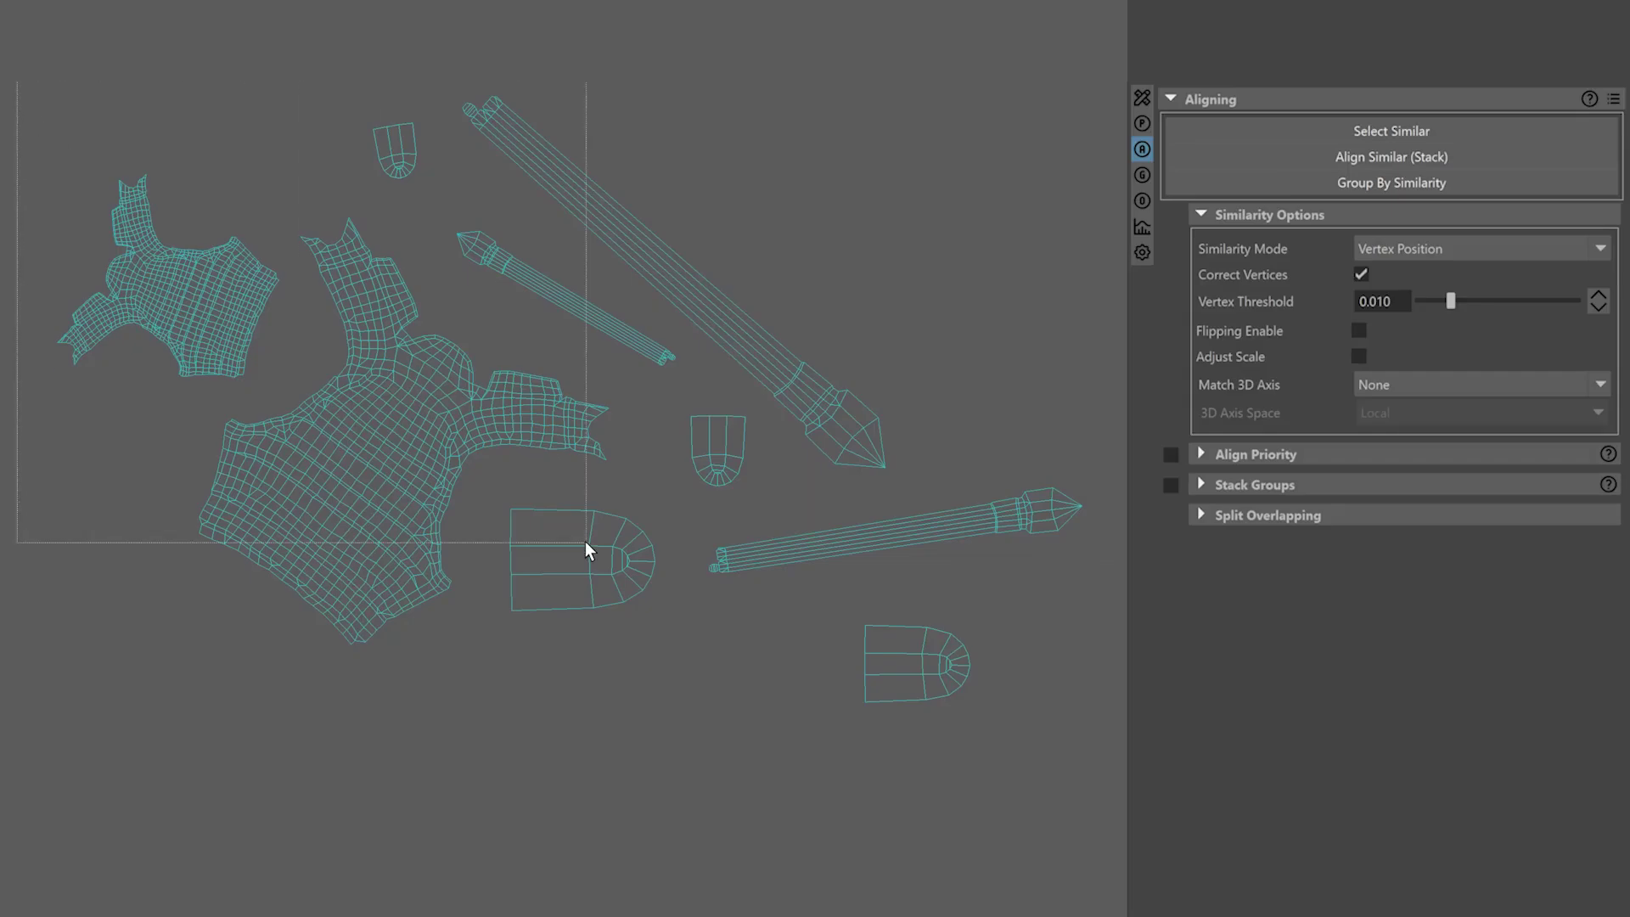
Select all differently sized islands and stack the similar ones by Vertex Position with Adjust Scale enabled
drag(586, 543, 586, 543)
key(ctrl+a)
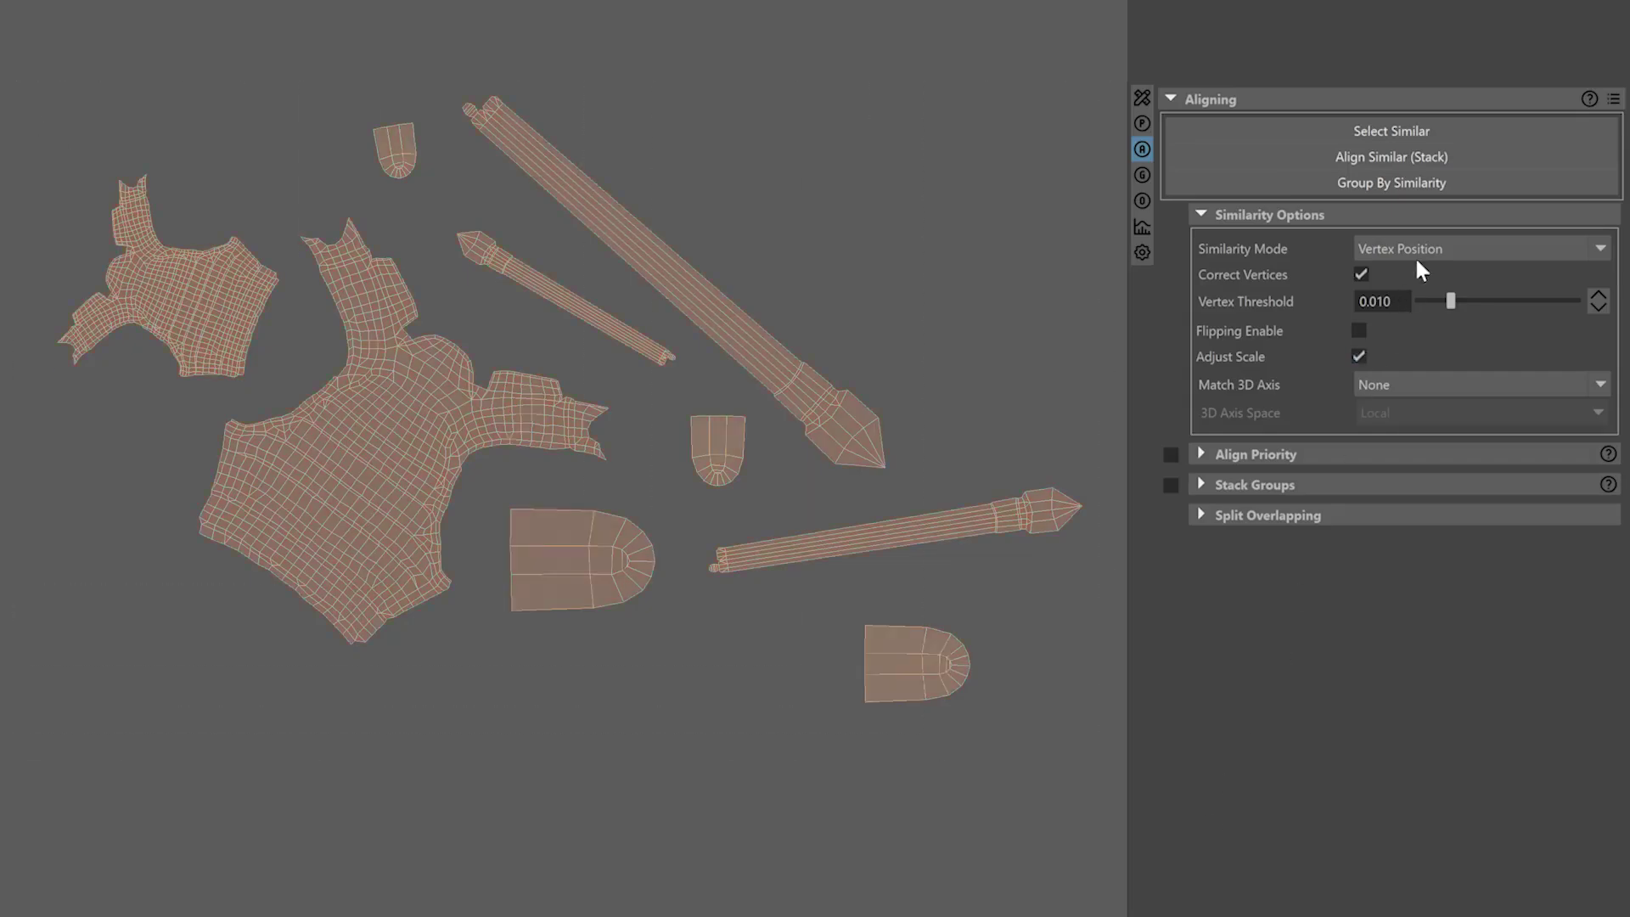
click(1453, 157)
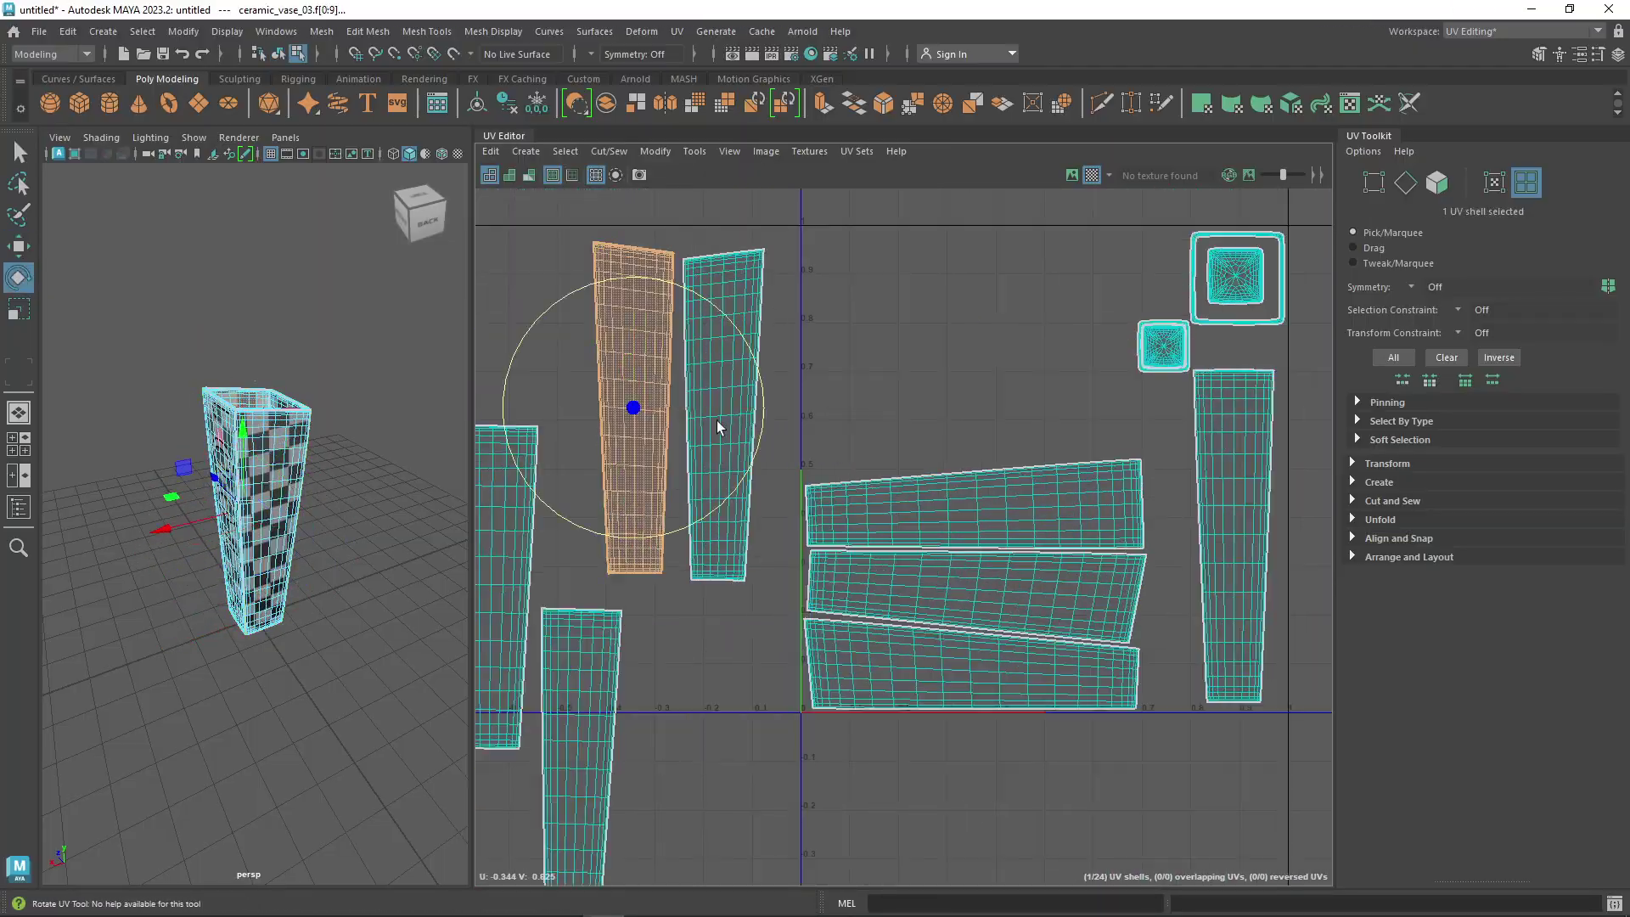
Manually rotate and move the vase's tapered UV shells into a stack of horizontal strips inside the UV tile
drag(717, 426, 750, 560)
click(1063, 456)
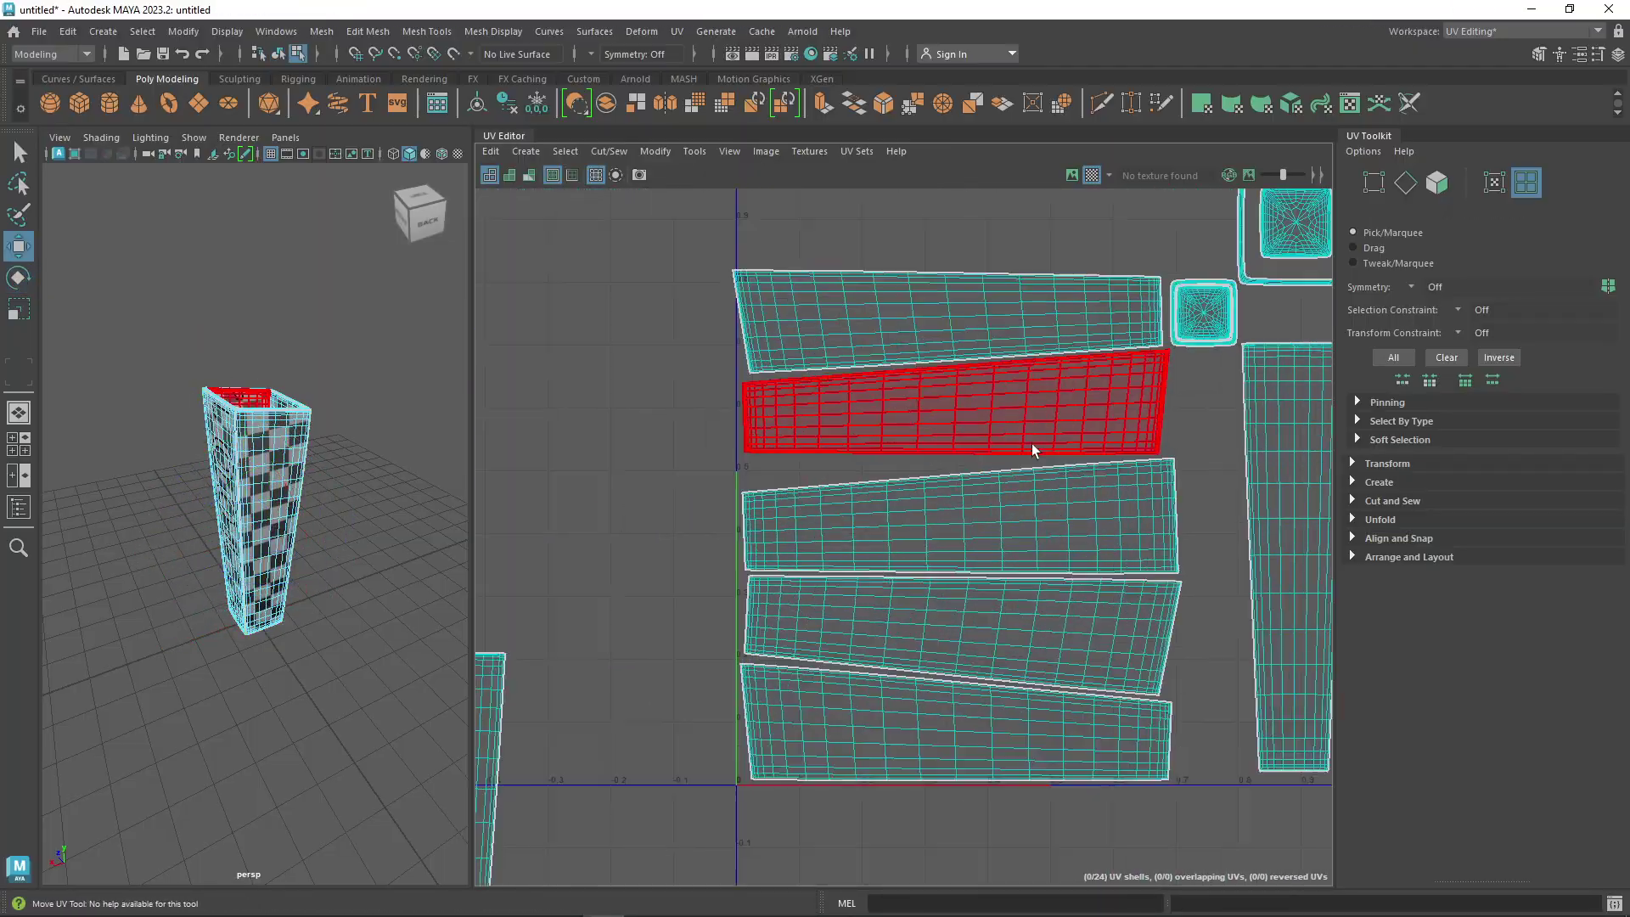
scroll(1063, 456, up, 4)
click(944, 458)
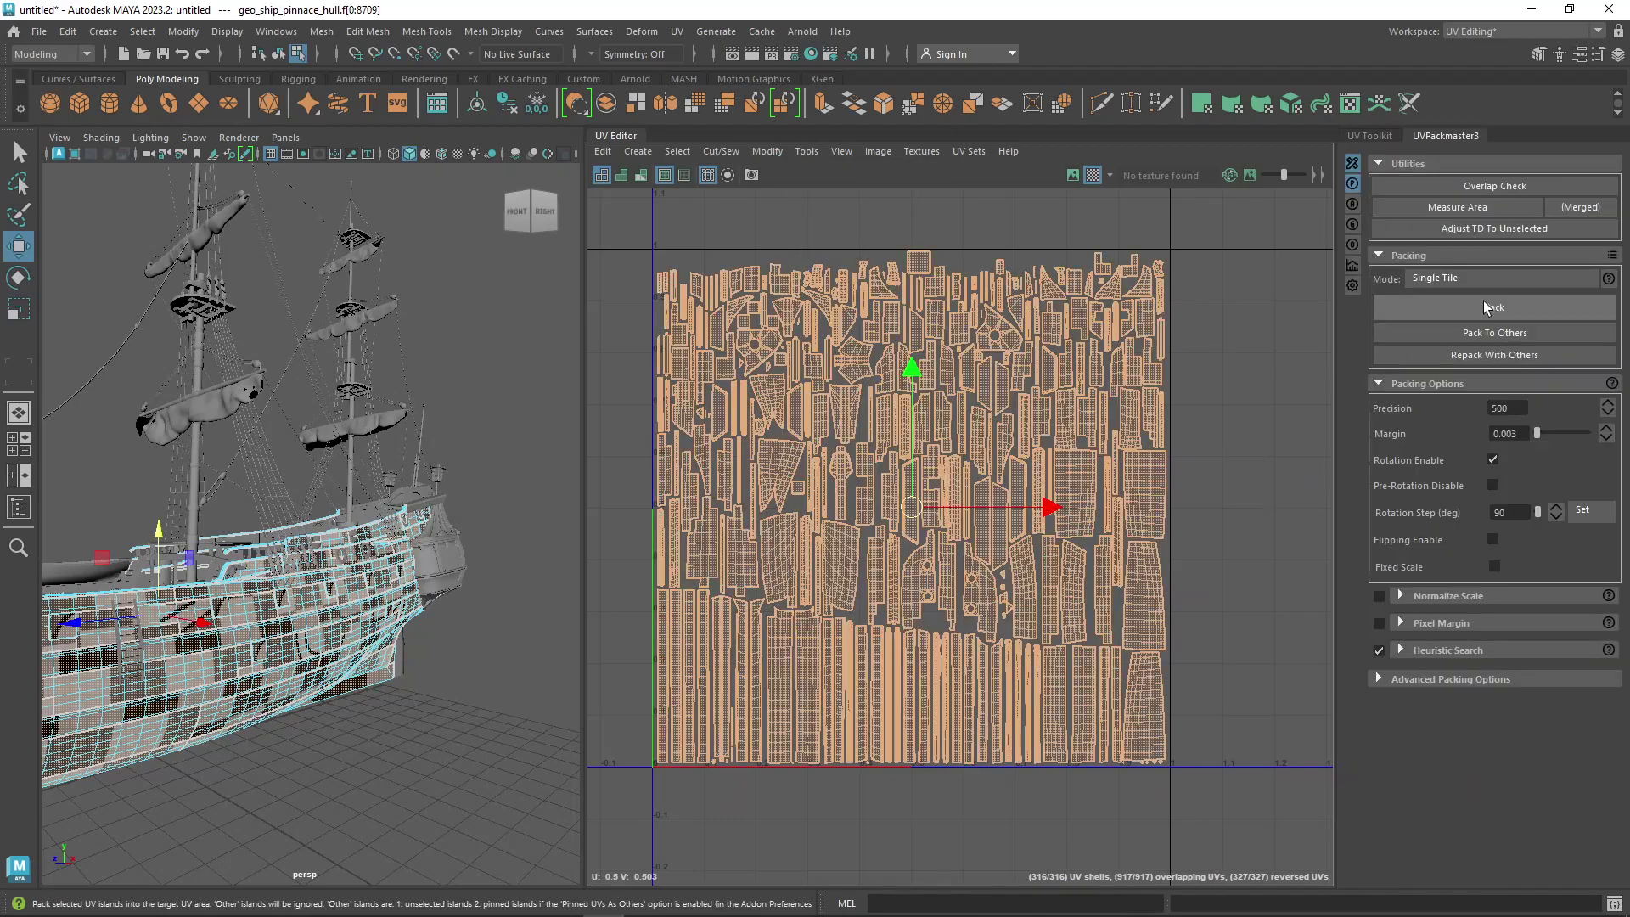
Pack the ship hull's UV islands into a single tile and repack the boulder's islands with others
click(1484, 302)
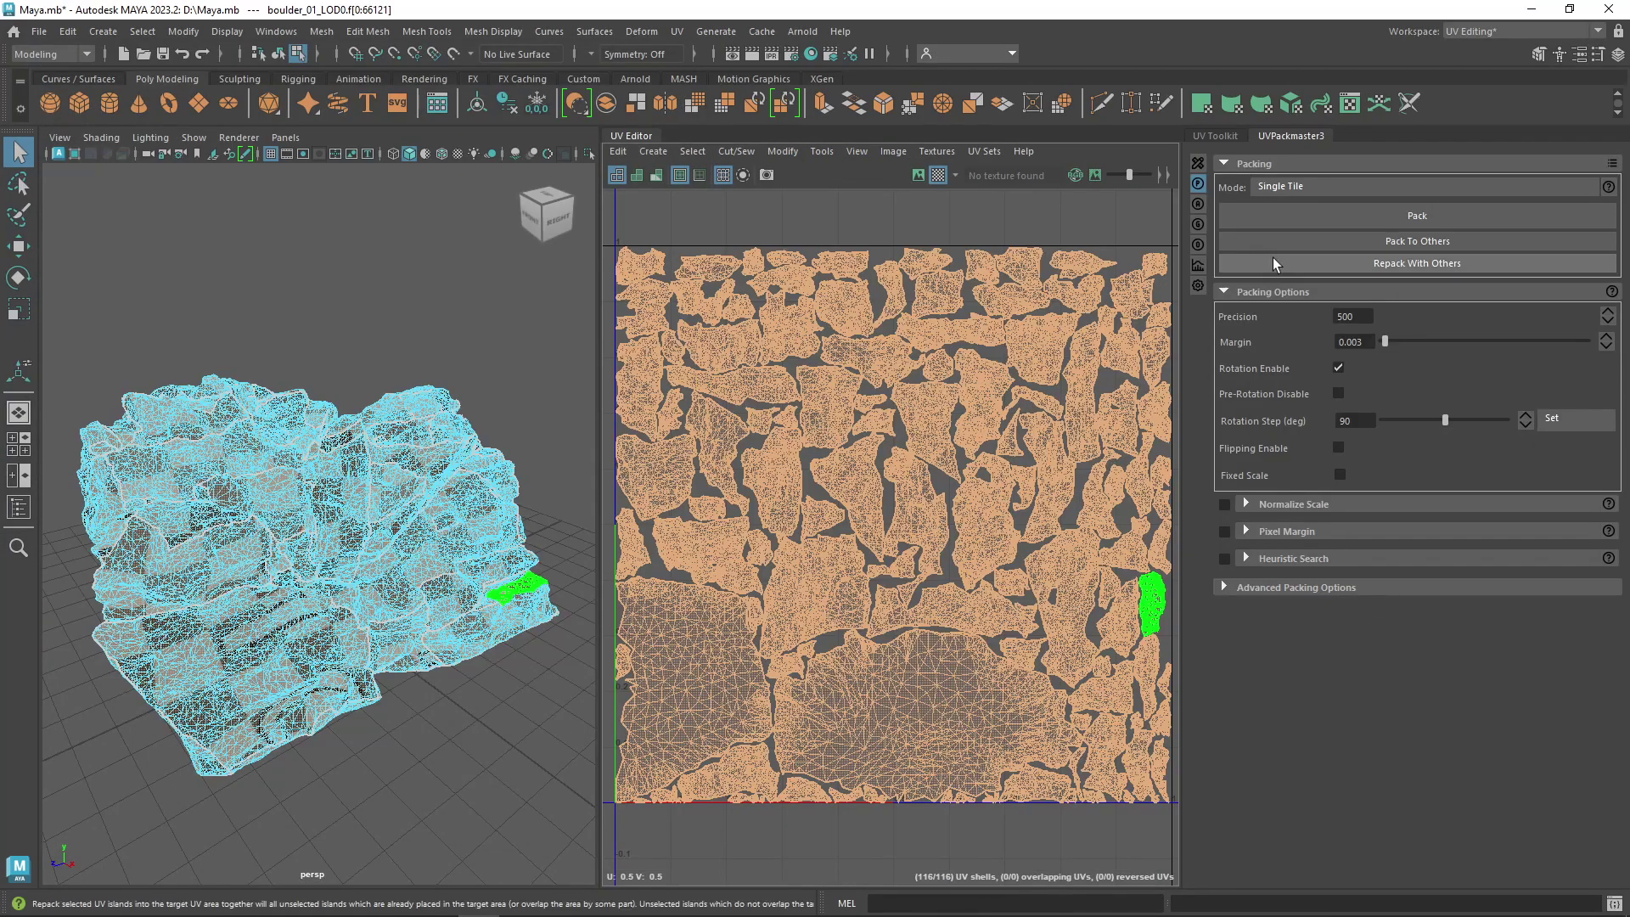
click(1273, 263)
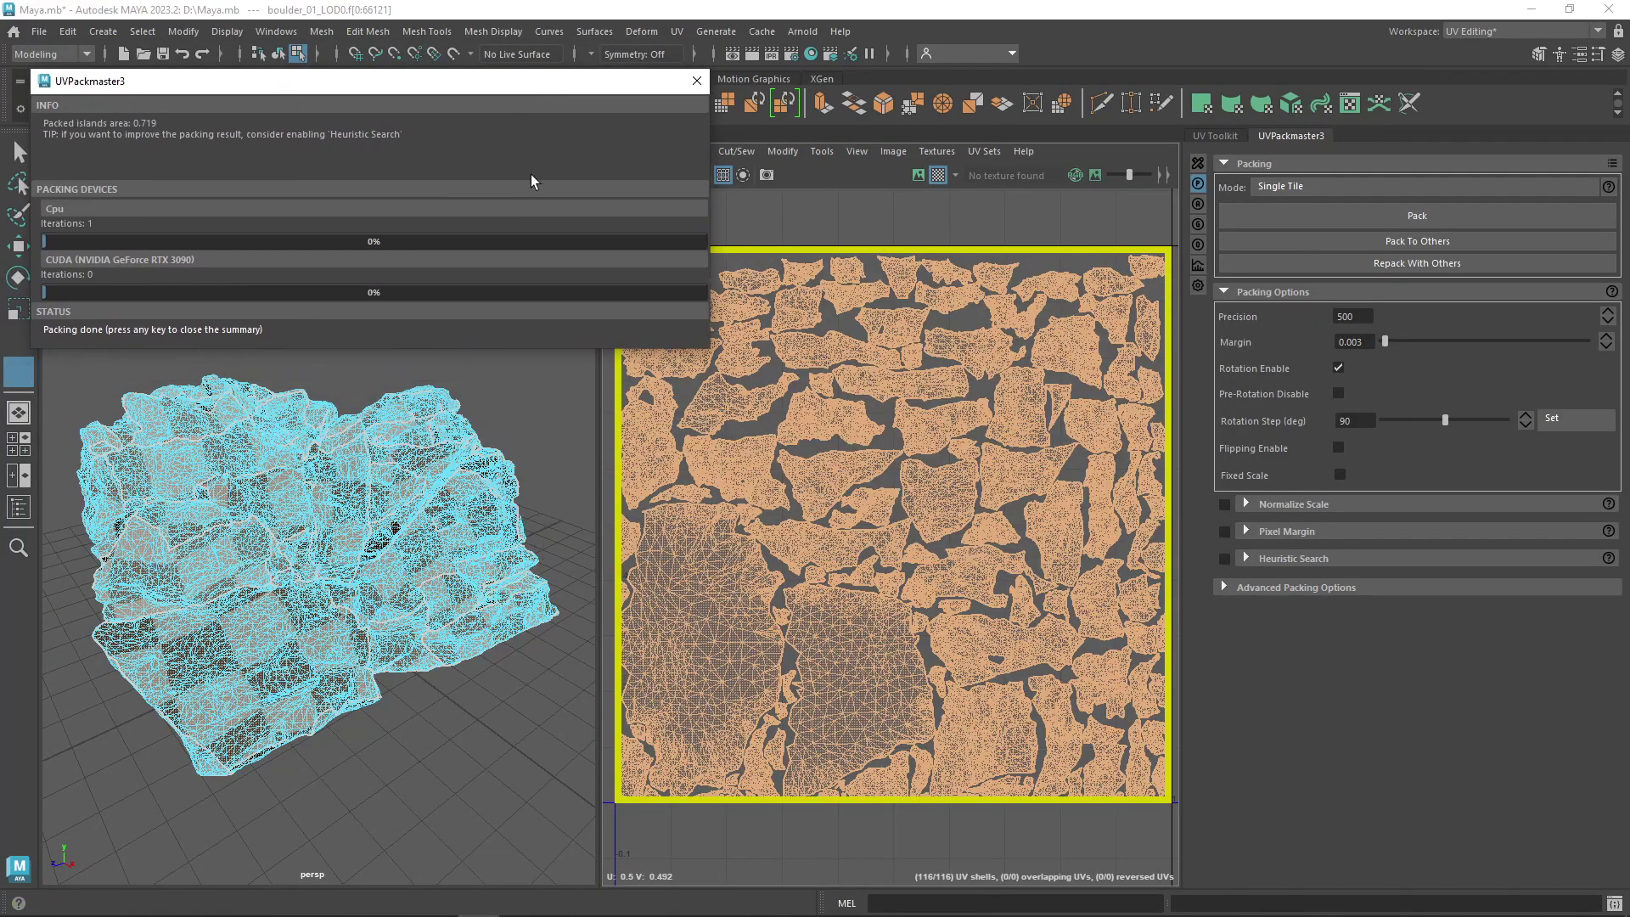
Compare the boulder's UV layouts before and after packing by alternately undoing and redoing the pack
key(z)
key(shift+z)
key(z)
key(shift+z)
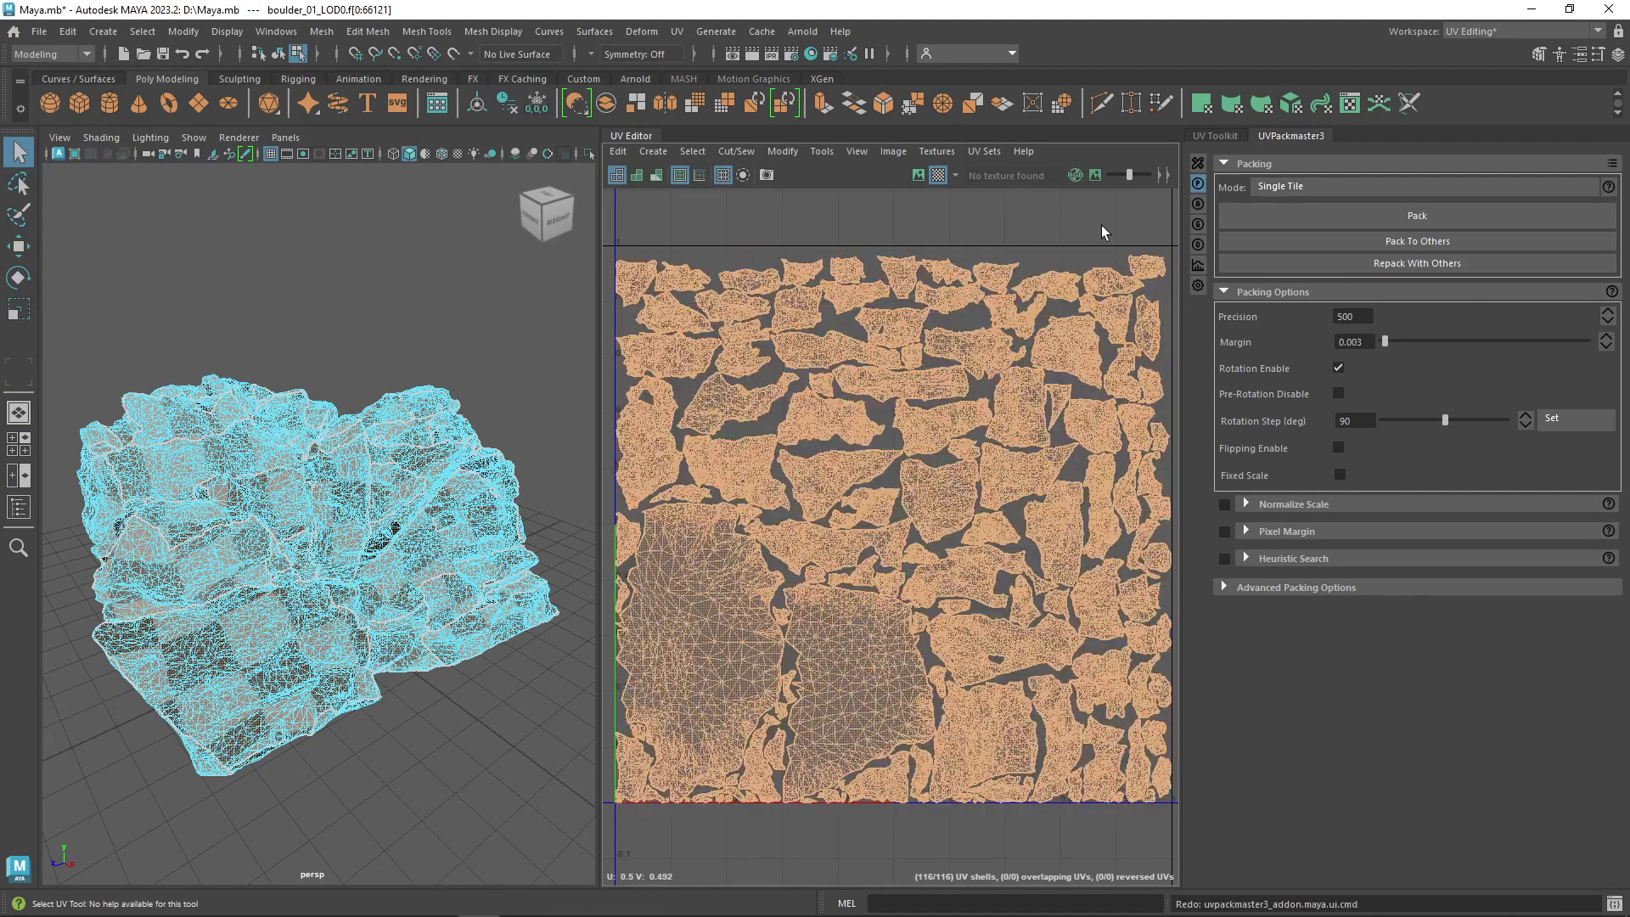
key(z)
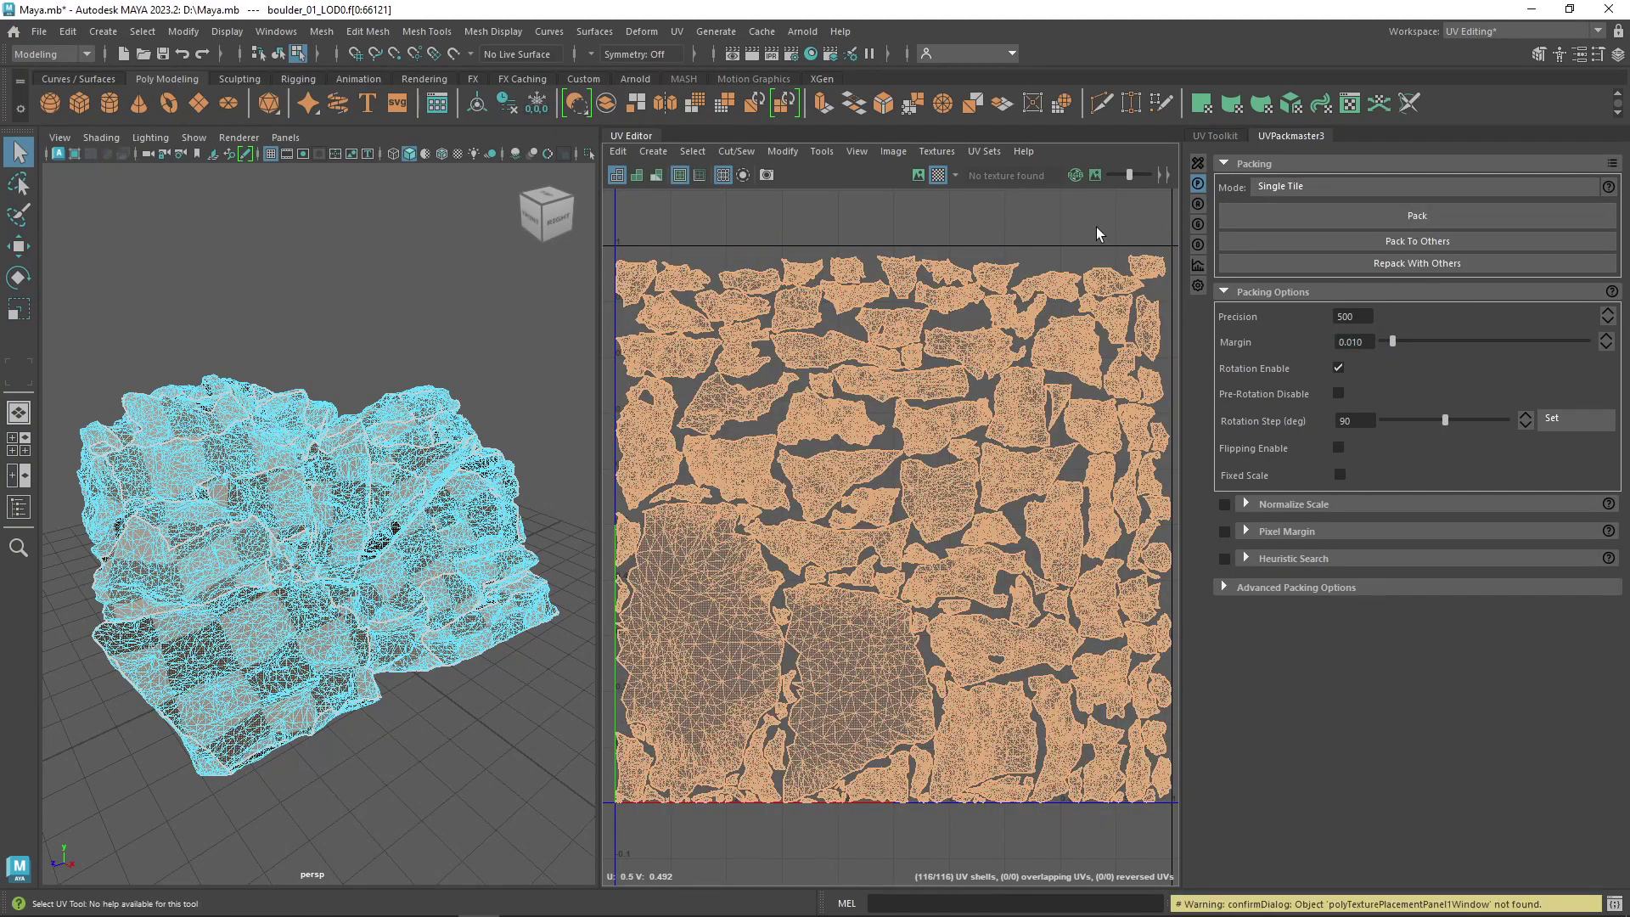
key(shift+z)
key(z)
Pack the boulder's islands with several test margins, including 0.003 and 0.002
click(1318, 220)
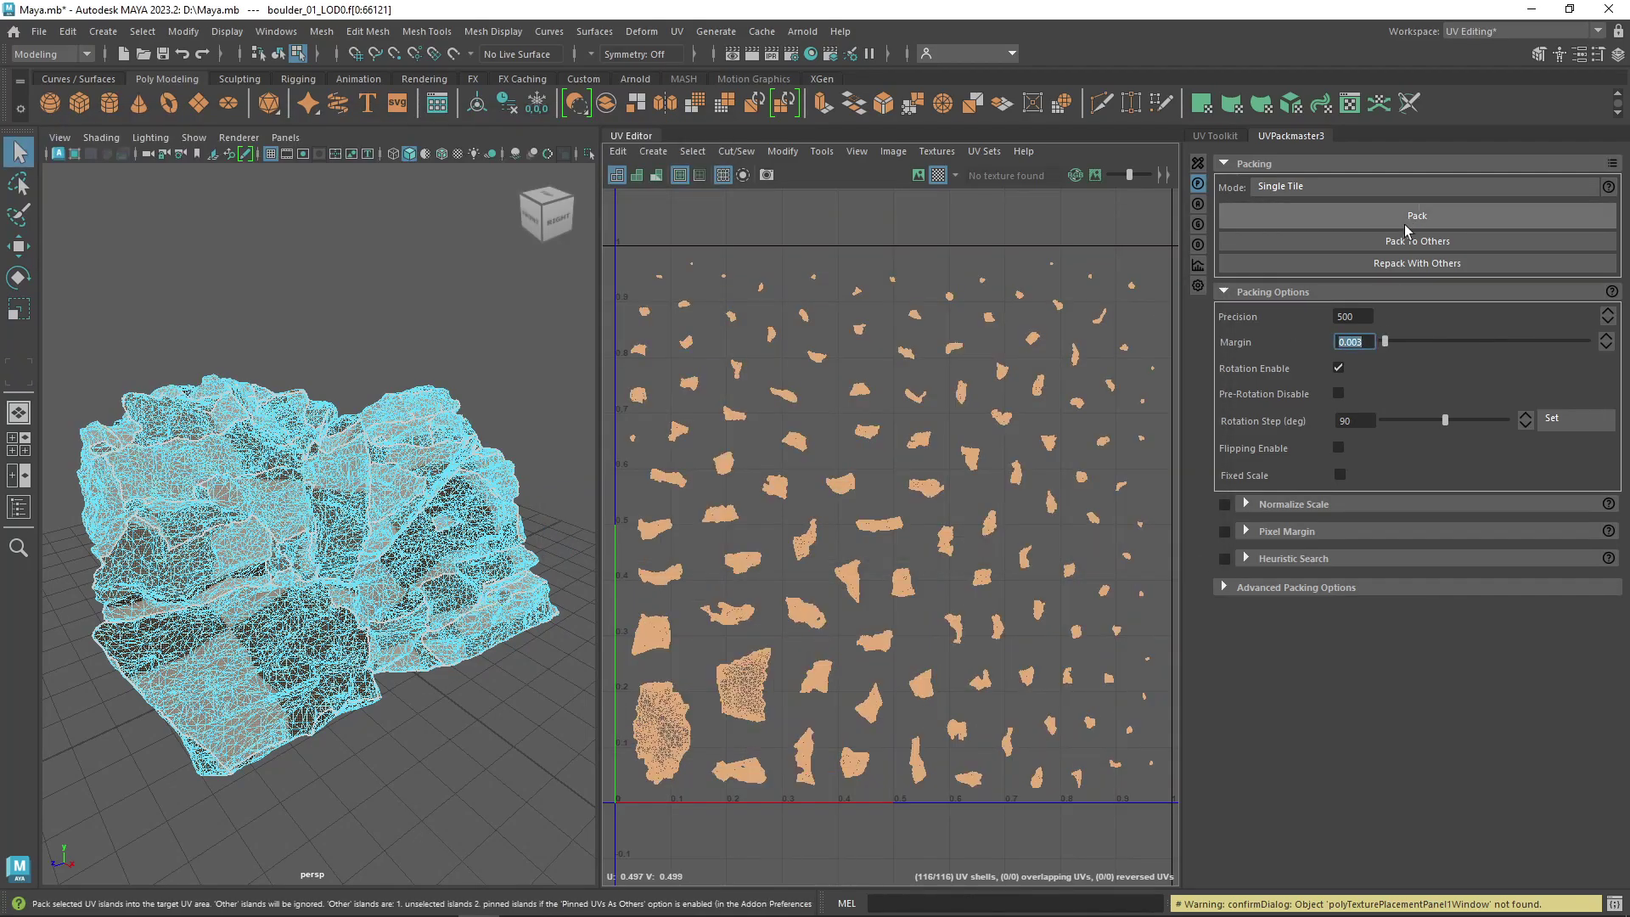
click(1409, 213)
key(z)
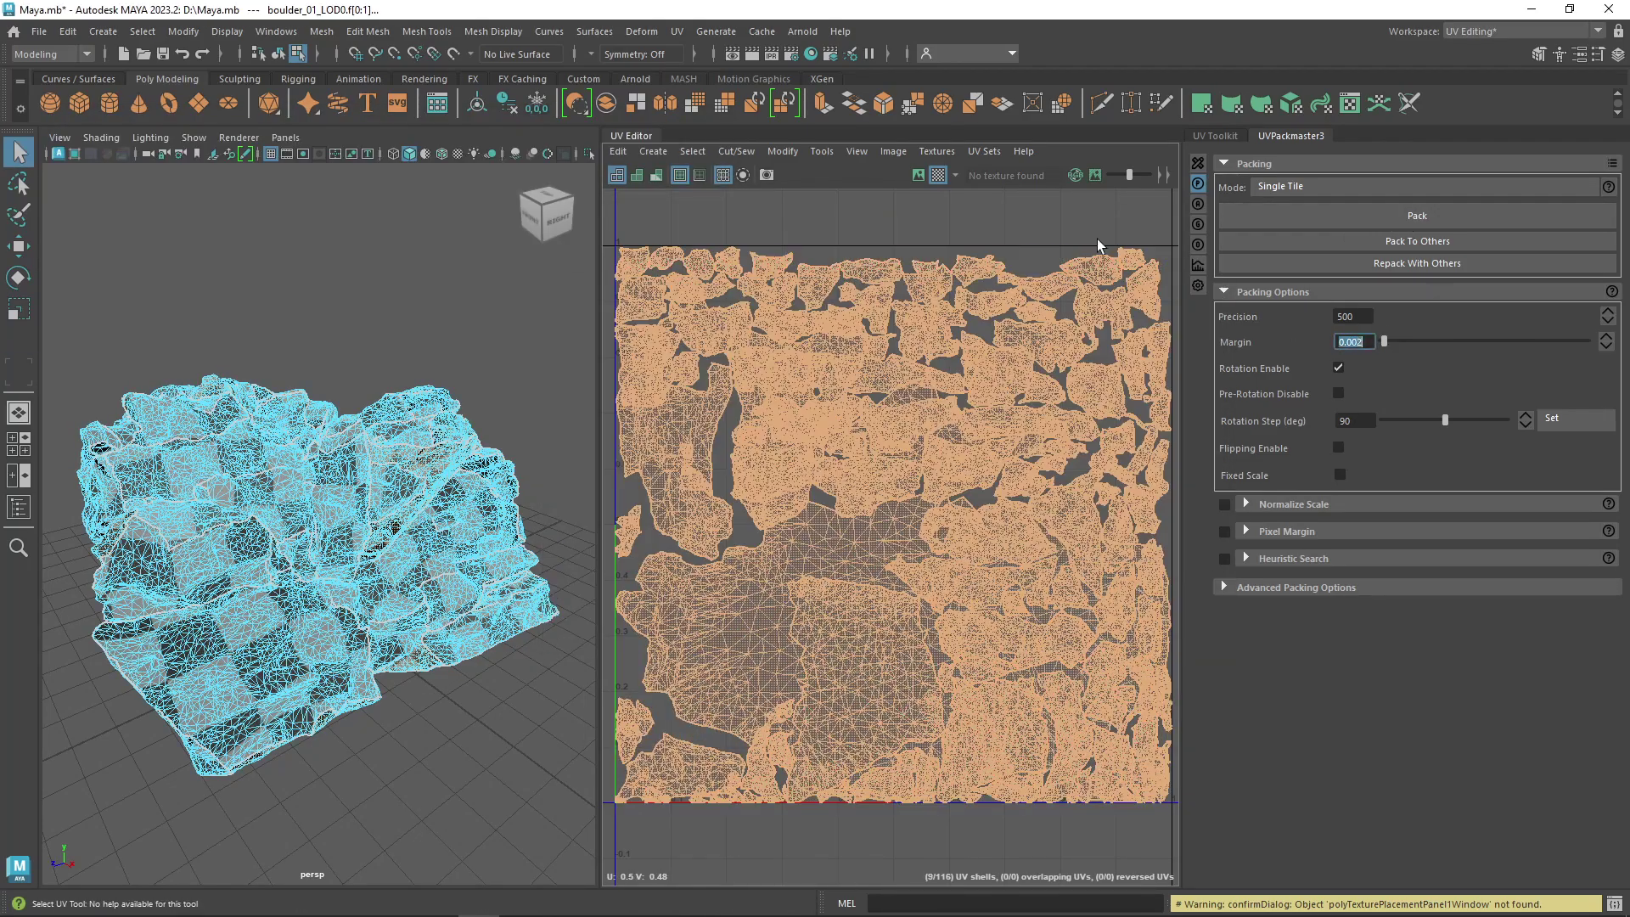
click(1423, 214)
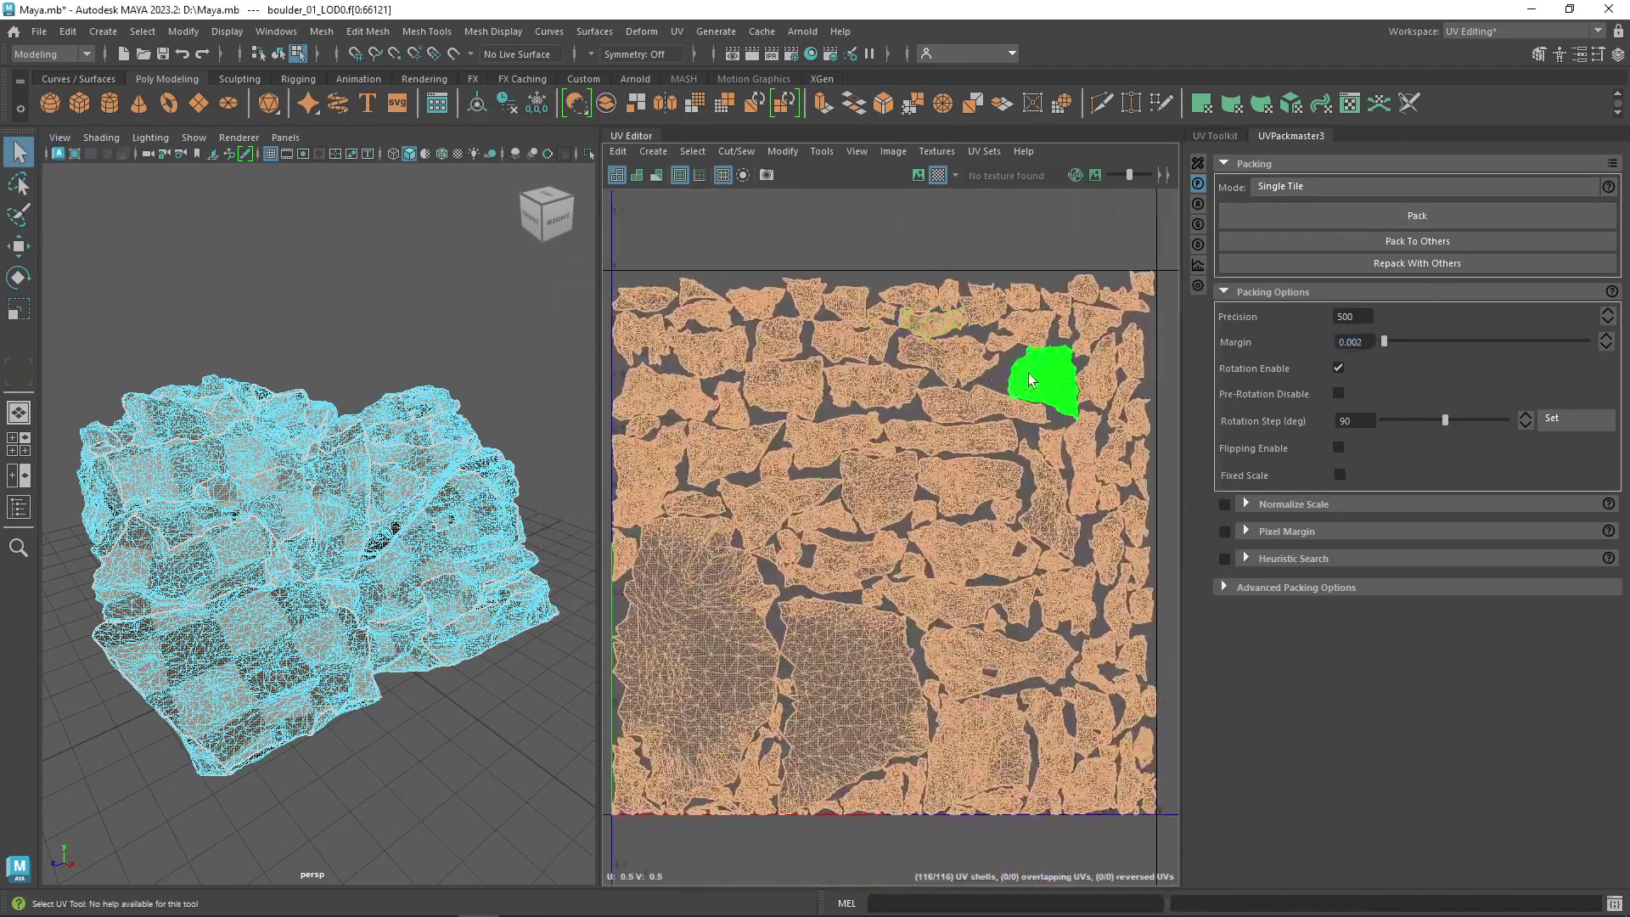
Enable Pixel Margin and pack the boulder's islands repeatedly with test values, including a 22 px margin
click(1224, 532)
click(1416, 217)
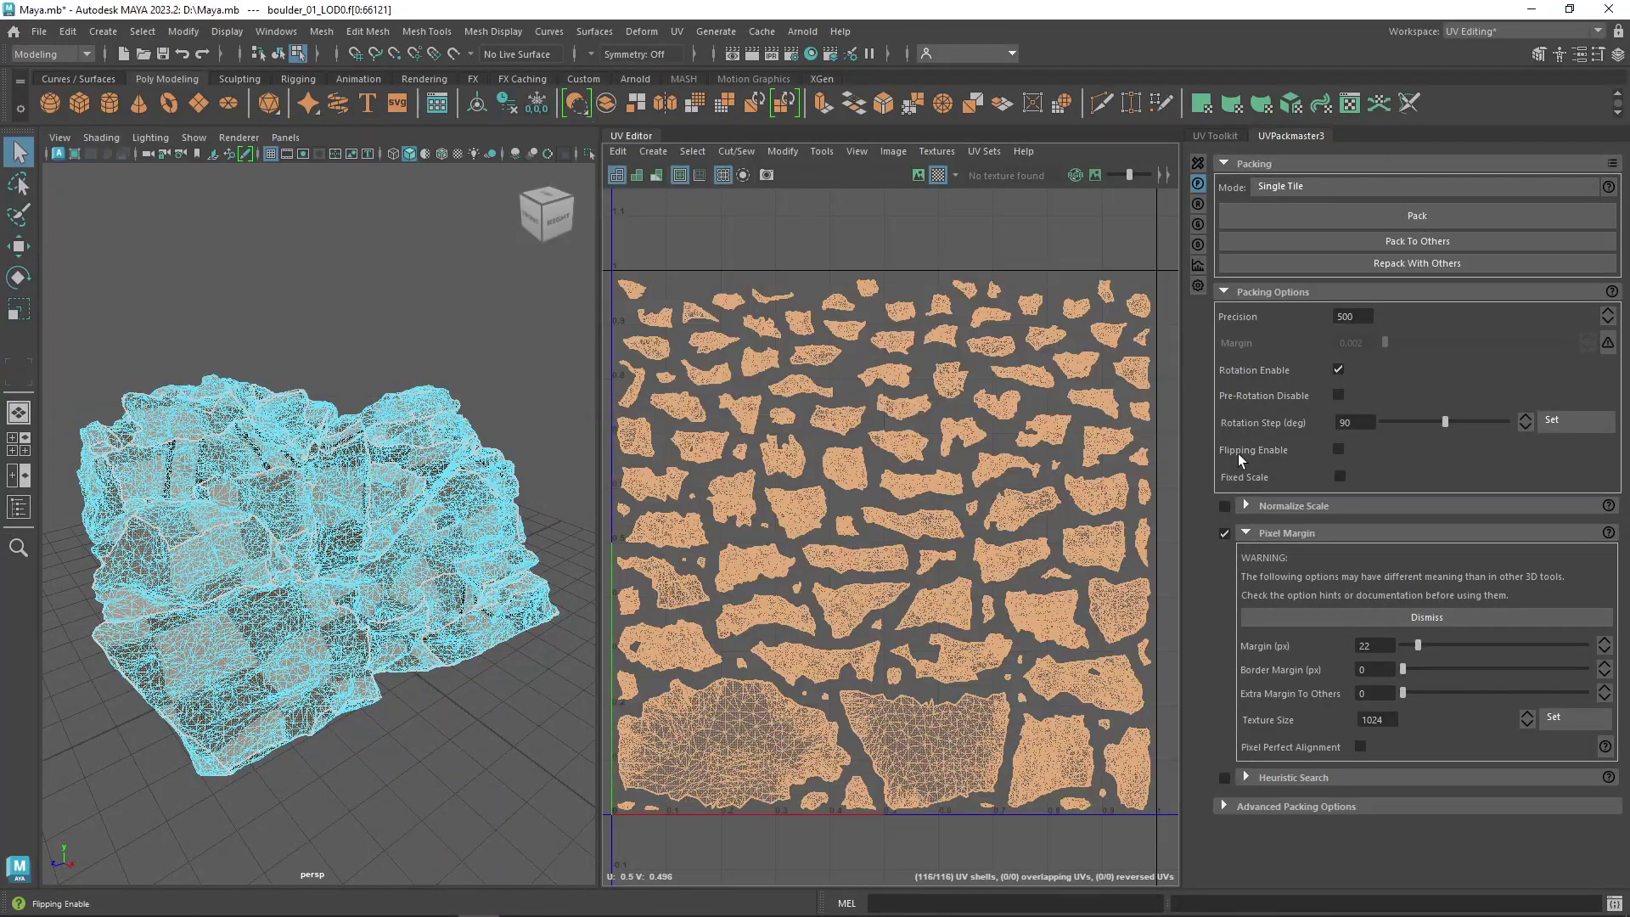
click(1416, 216)
click(983, 86)
click(1416, 215)
click(983, 86)
click(1431, 218)
Set the pixel margin to 5 px and the border margin to 110 px, and pack the boulder's islands
drag(1412, 645, 1441, 665)
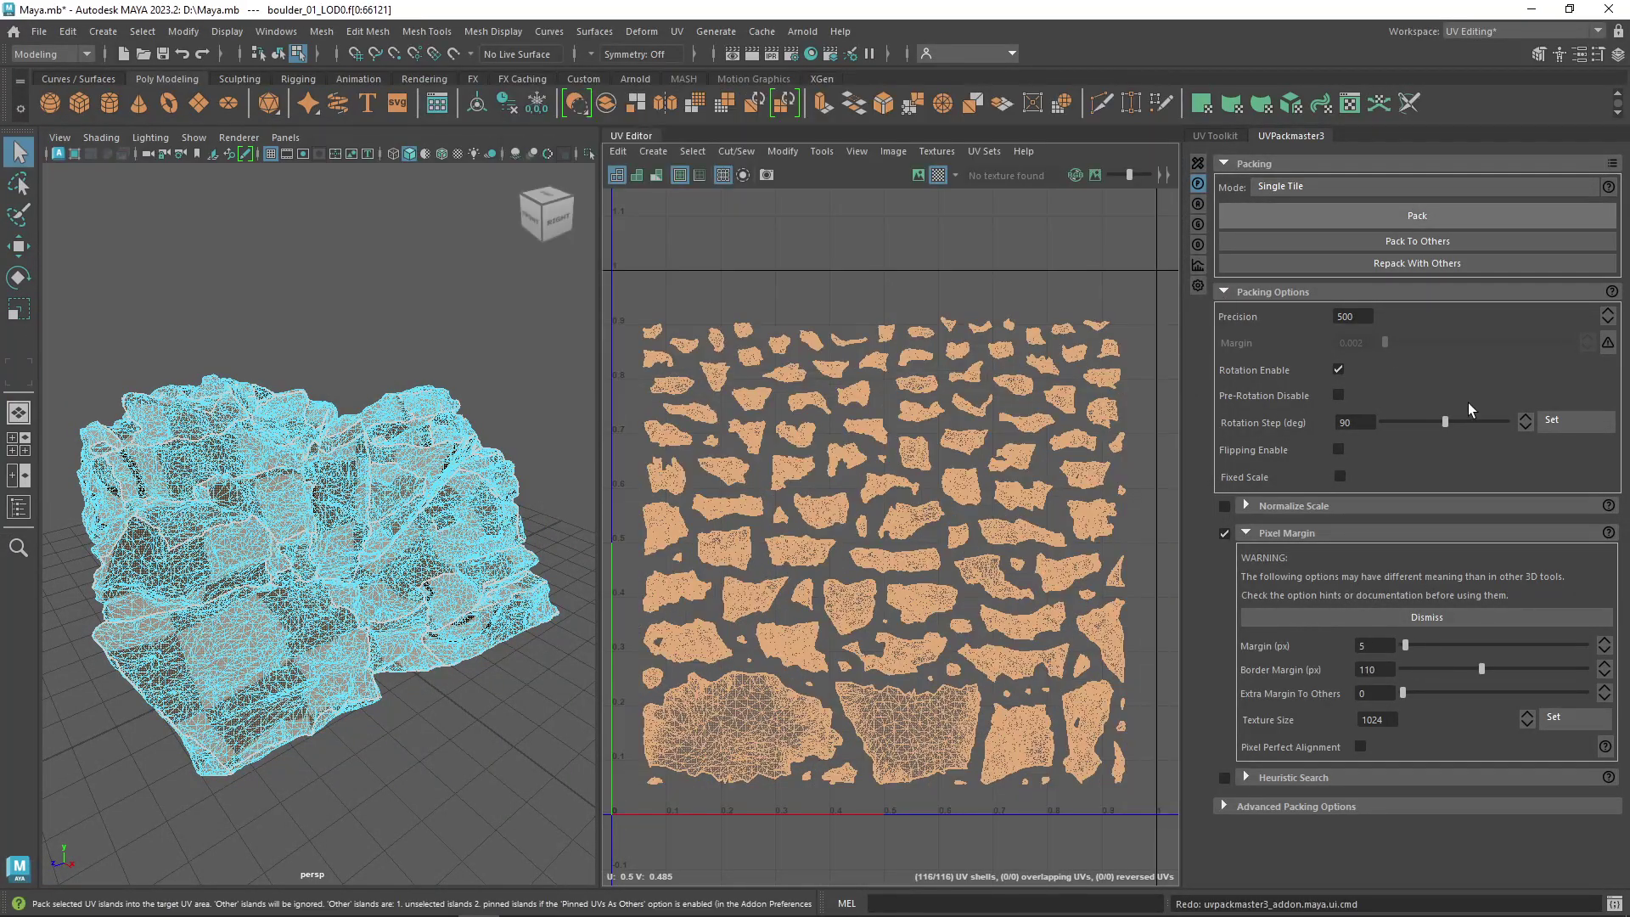
click(974, 74)
click(1397, 242)
click(1131, 81)
Pack the boulder's islands at a precision of 1000 and again at 5000
click(1389, 217)
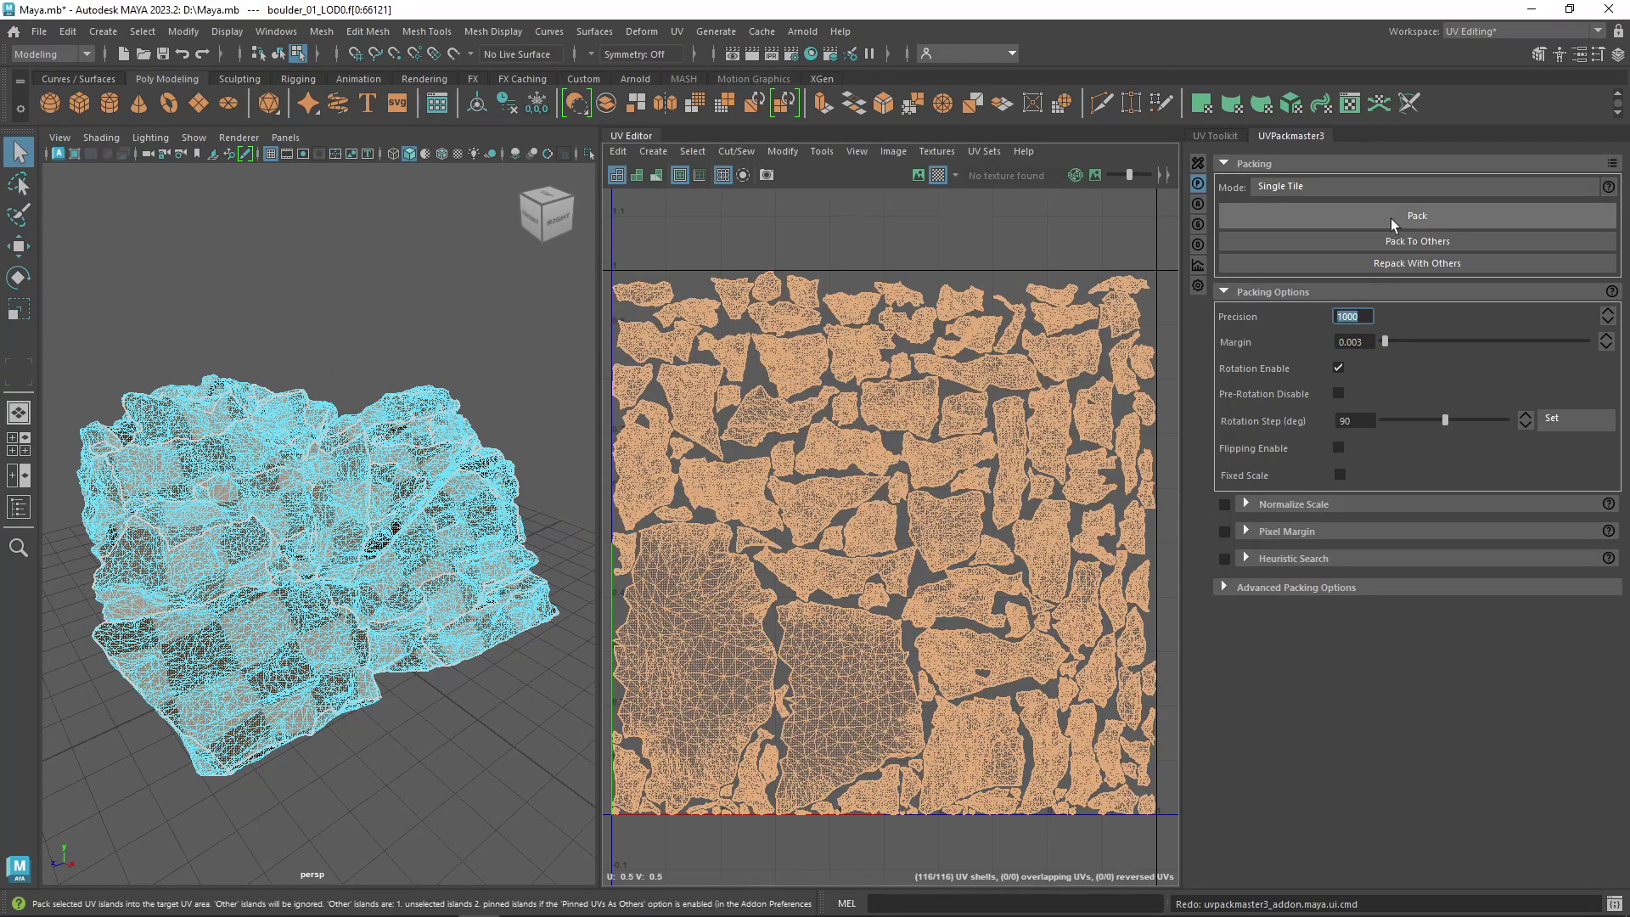
click(1397, 214)
double_click(1352, 316)
text(5000)
click(1426, 217)
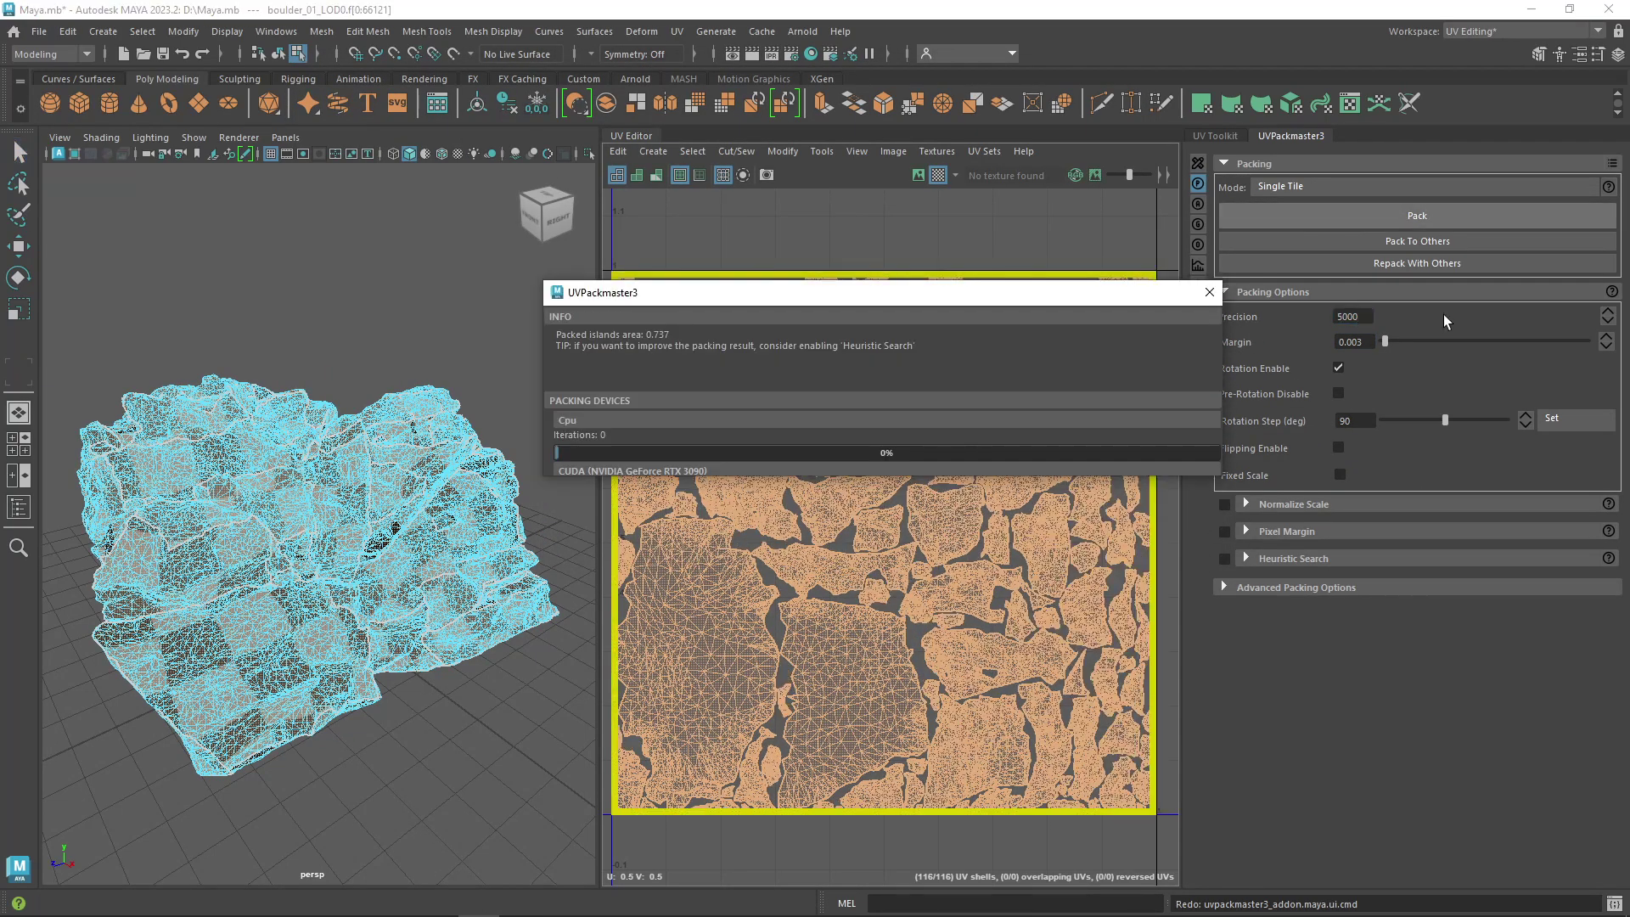
Set the packing precision to 10000, pack the boulder's islands and dismiss the packing summary
double_click(1352, 315)
text(10000)
click(1417, 215)
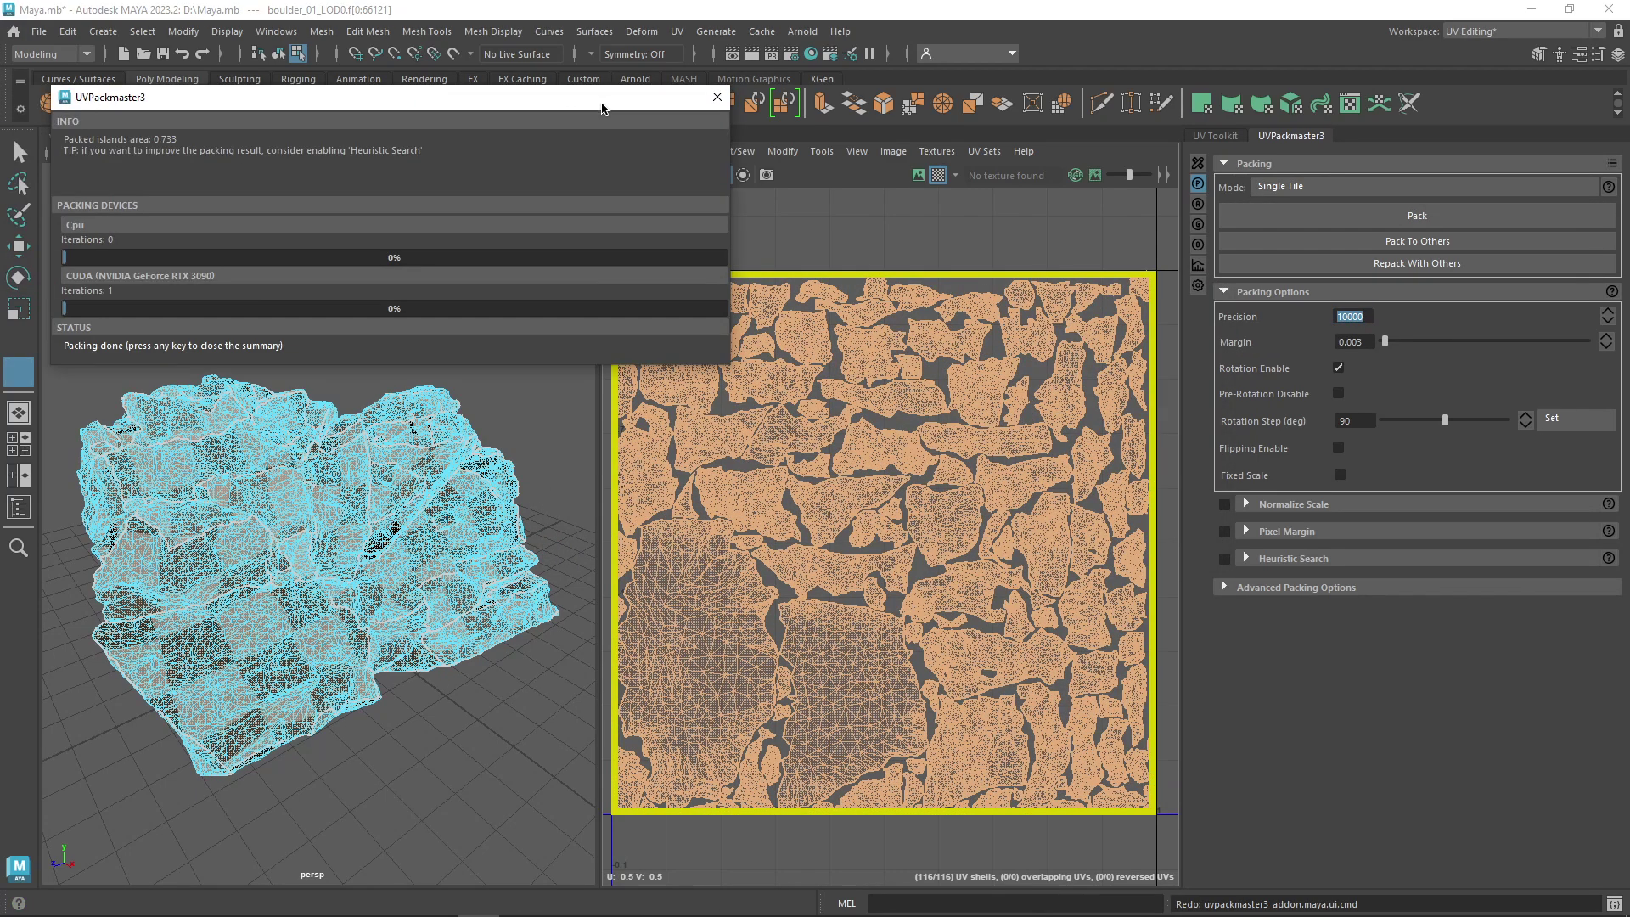
click(717, 97)
Lower the packing precision to 100 and pack the boulder's islands again
click(1334, 316)
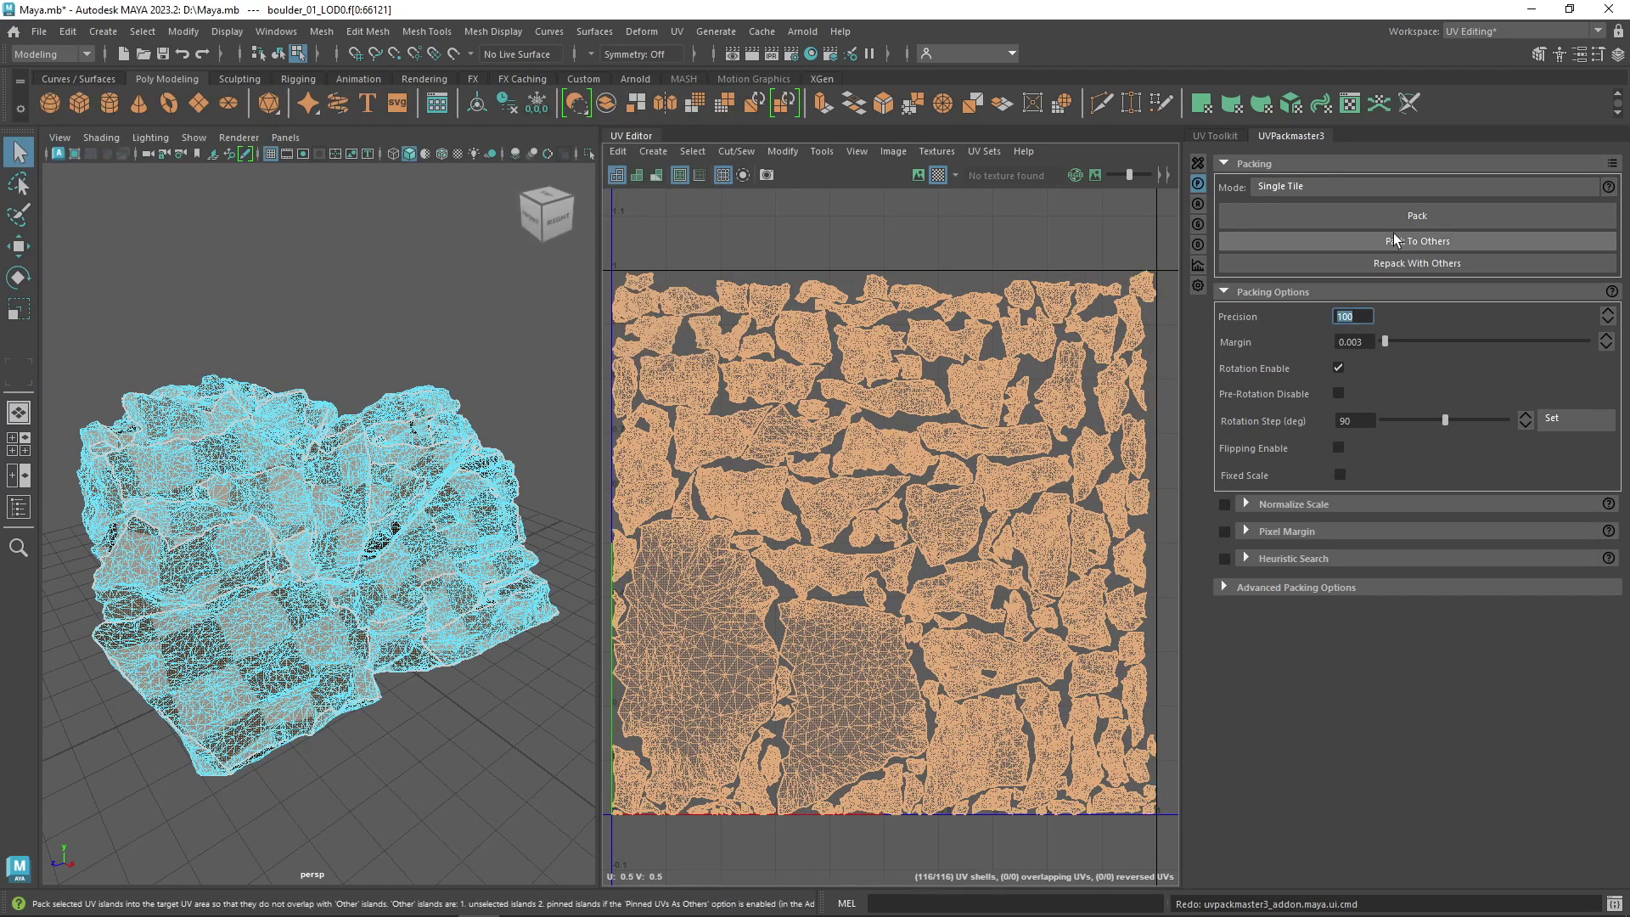
click(1409, 211)
click(754, 288)
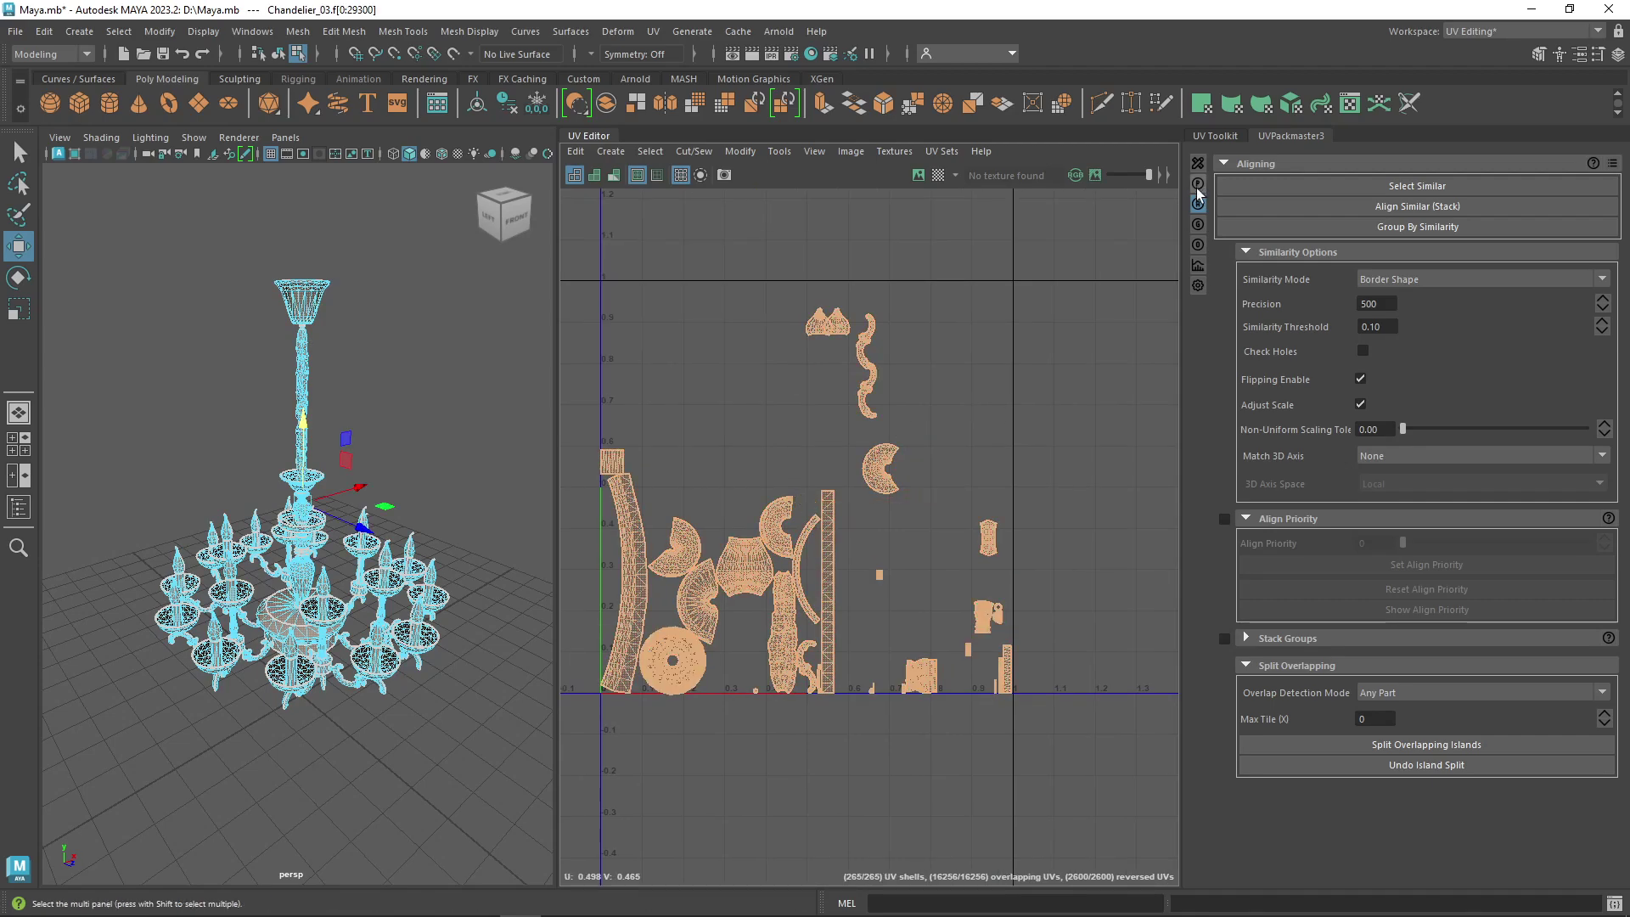
Pack the chandelier's stacked islands into a single tile with Lock Overlapping in Any Part mode
click(1197, 184)
click(1402, 673)
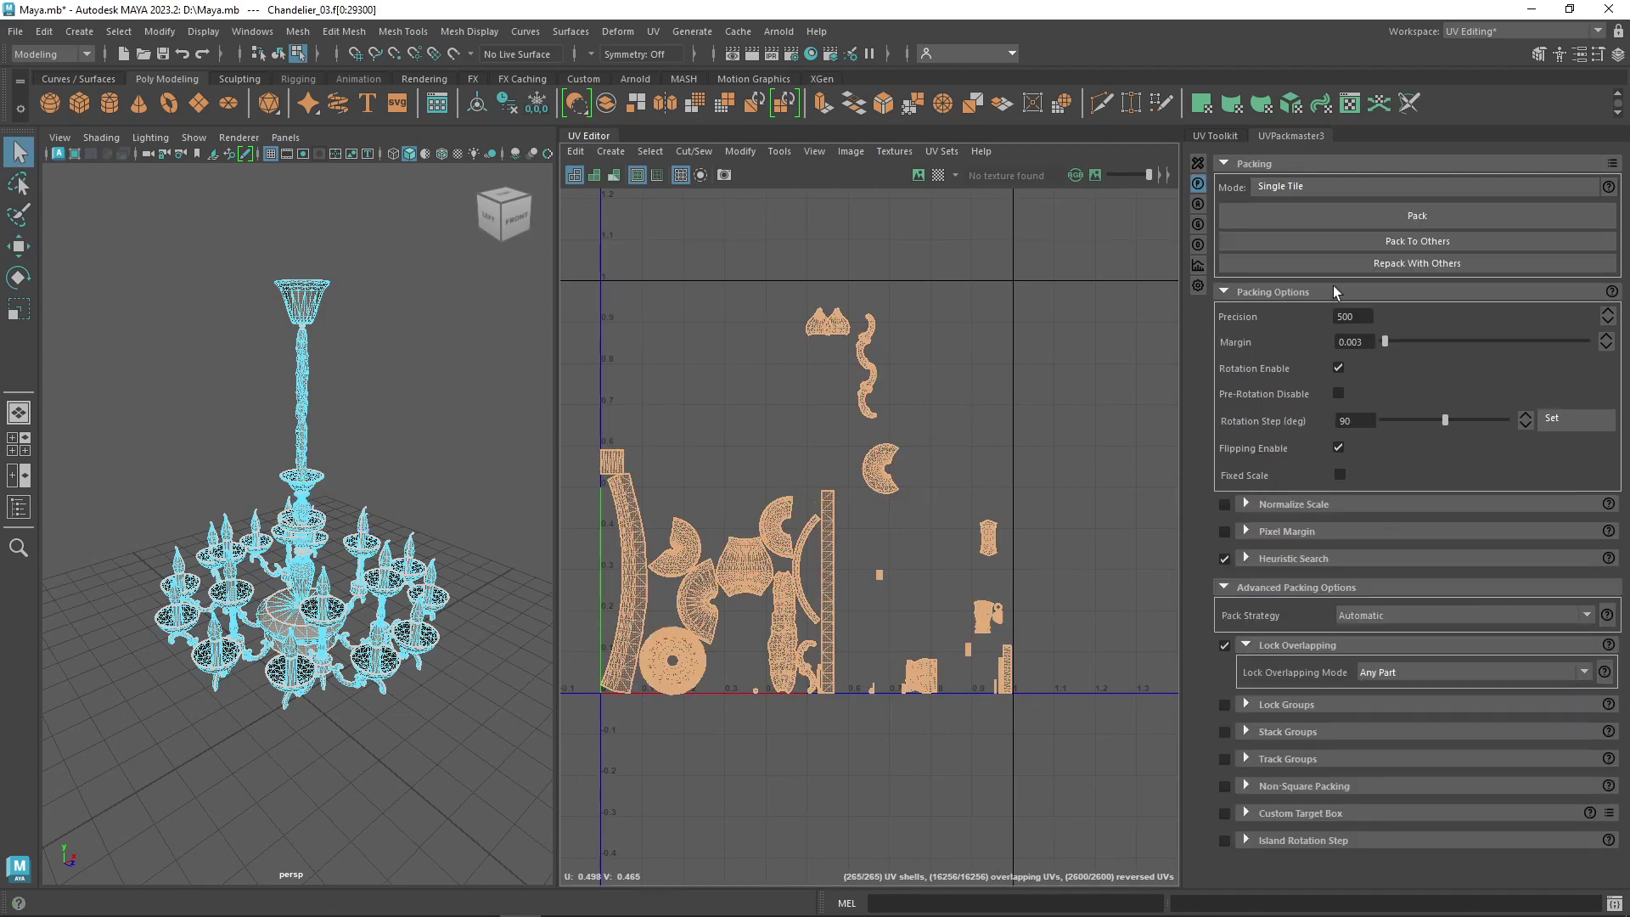
click(1403, 216)
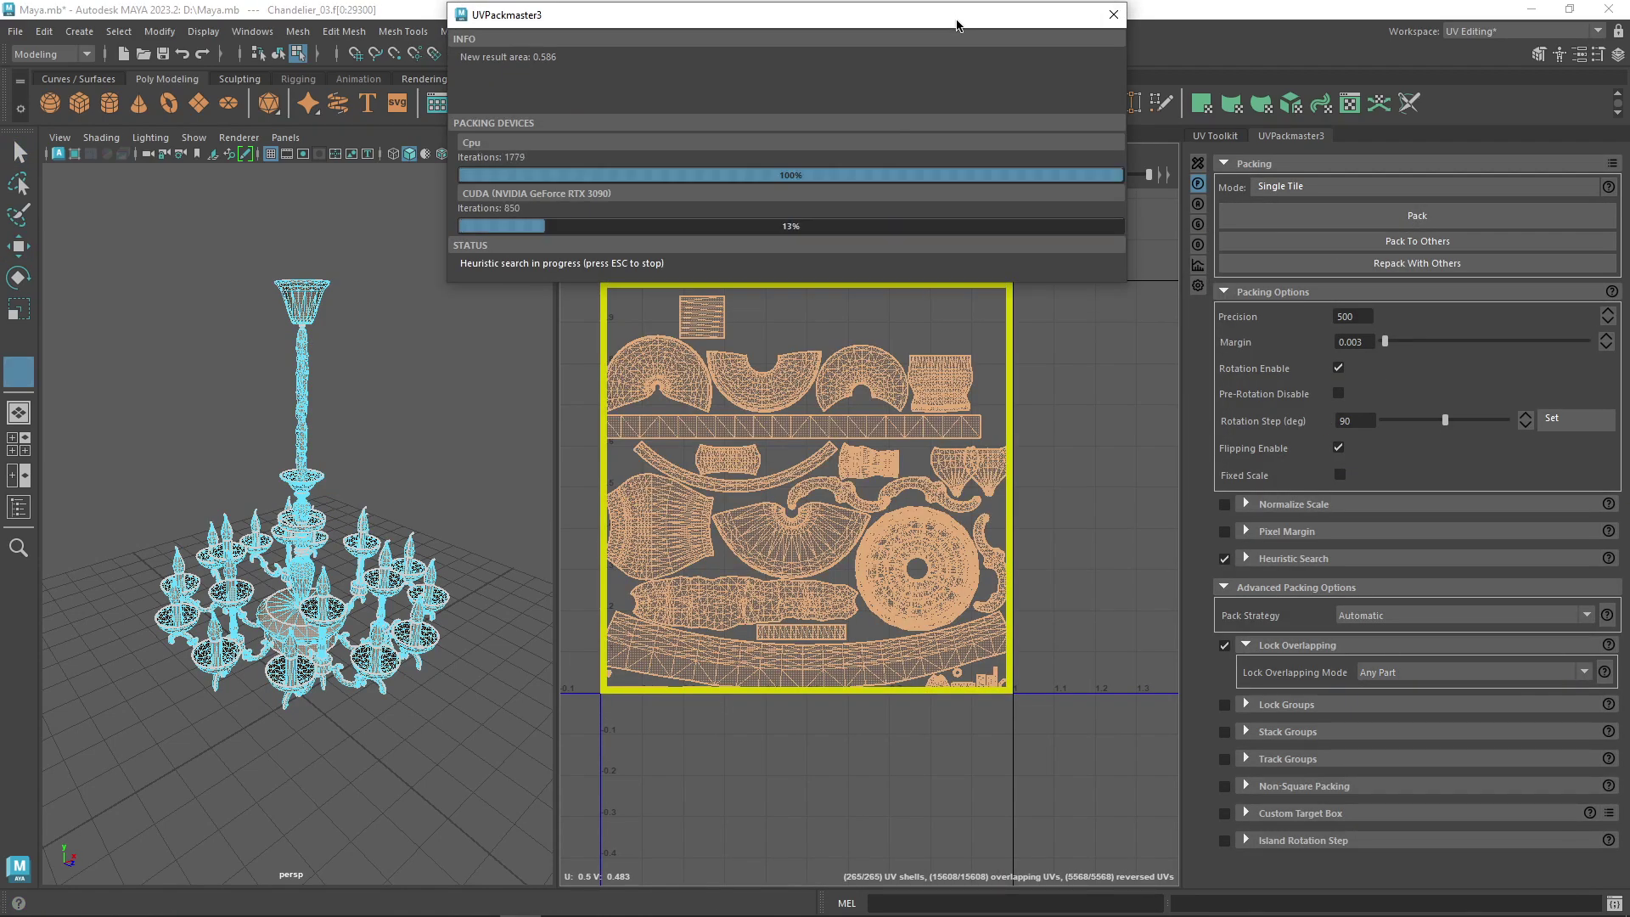
Inspect the packed chandelier islands up close for overlaps and undo the pack
scroll(939, 491, up, 10)
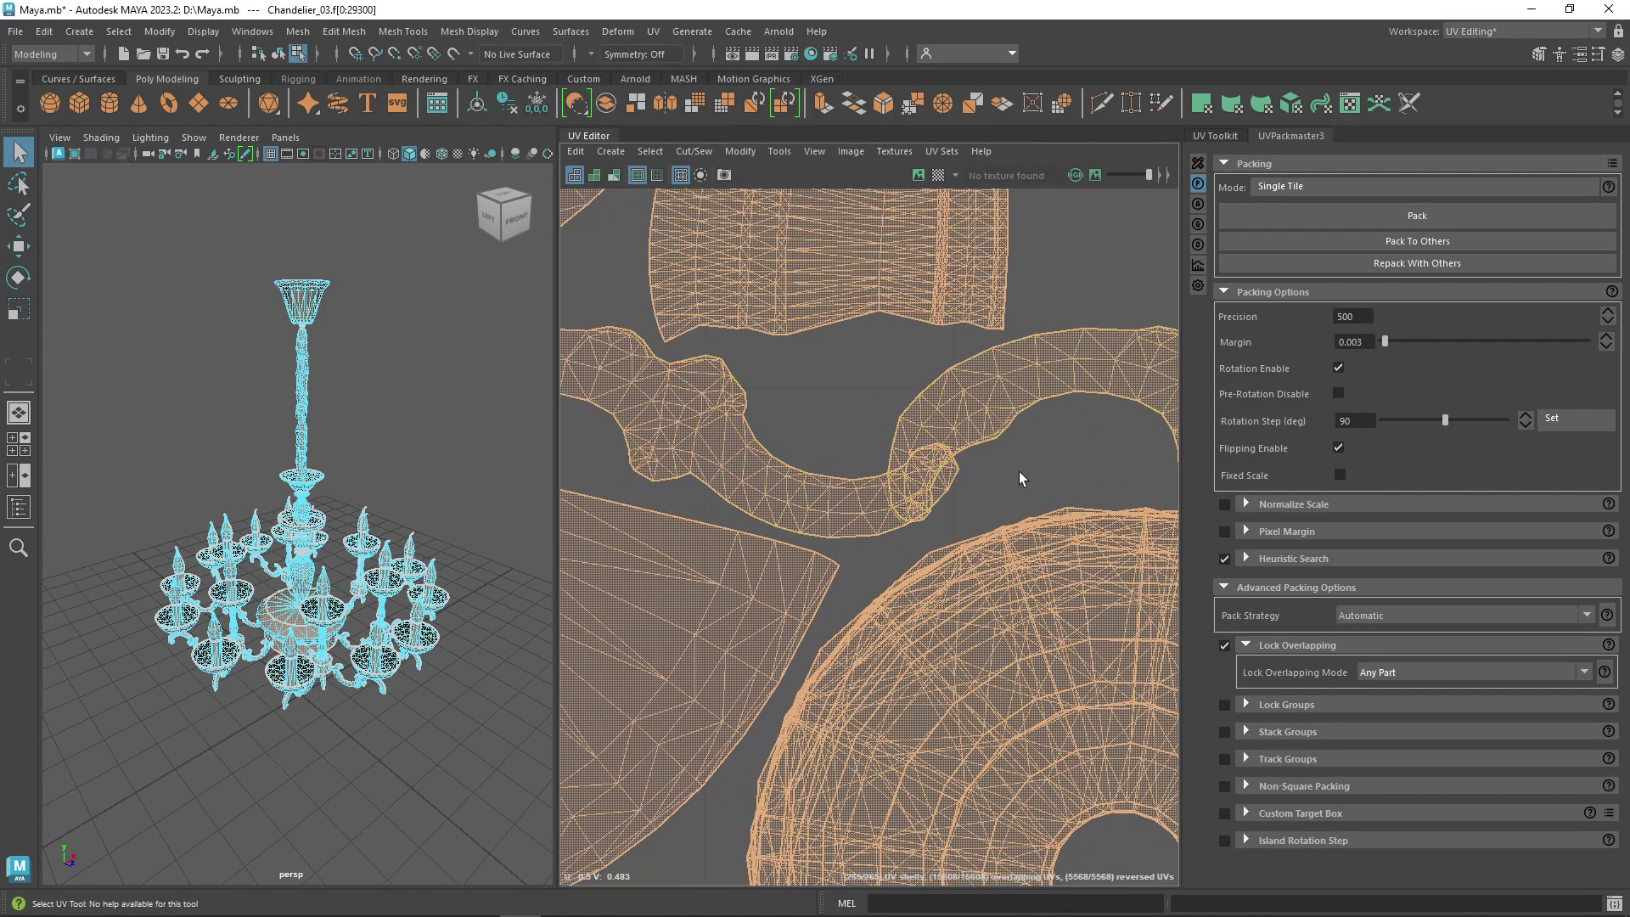
scroll(940, 491, down, 5)
scroll(938, 447, up, 5)
scroll(939, 447, down, 3)
scroll(938, 450, down, 5)
scroll(1011, 381, up, 2)
key(ctrl+z)
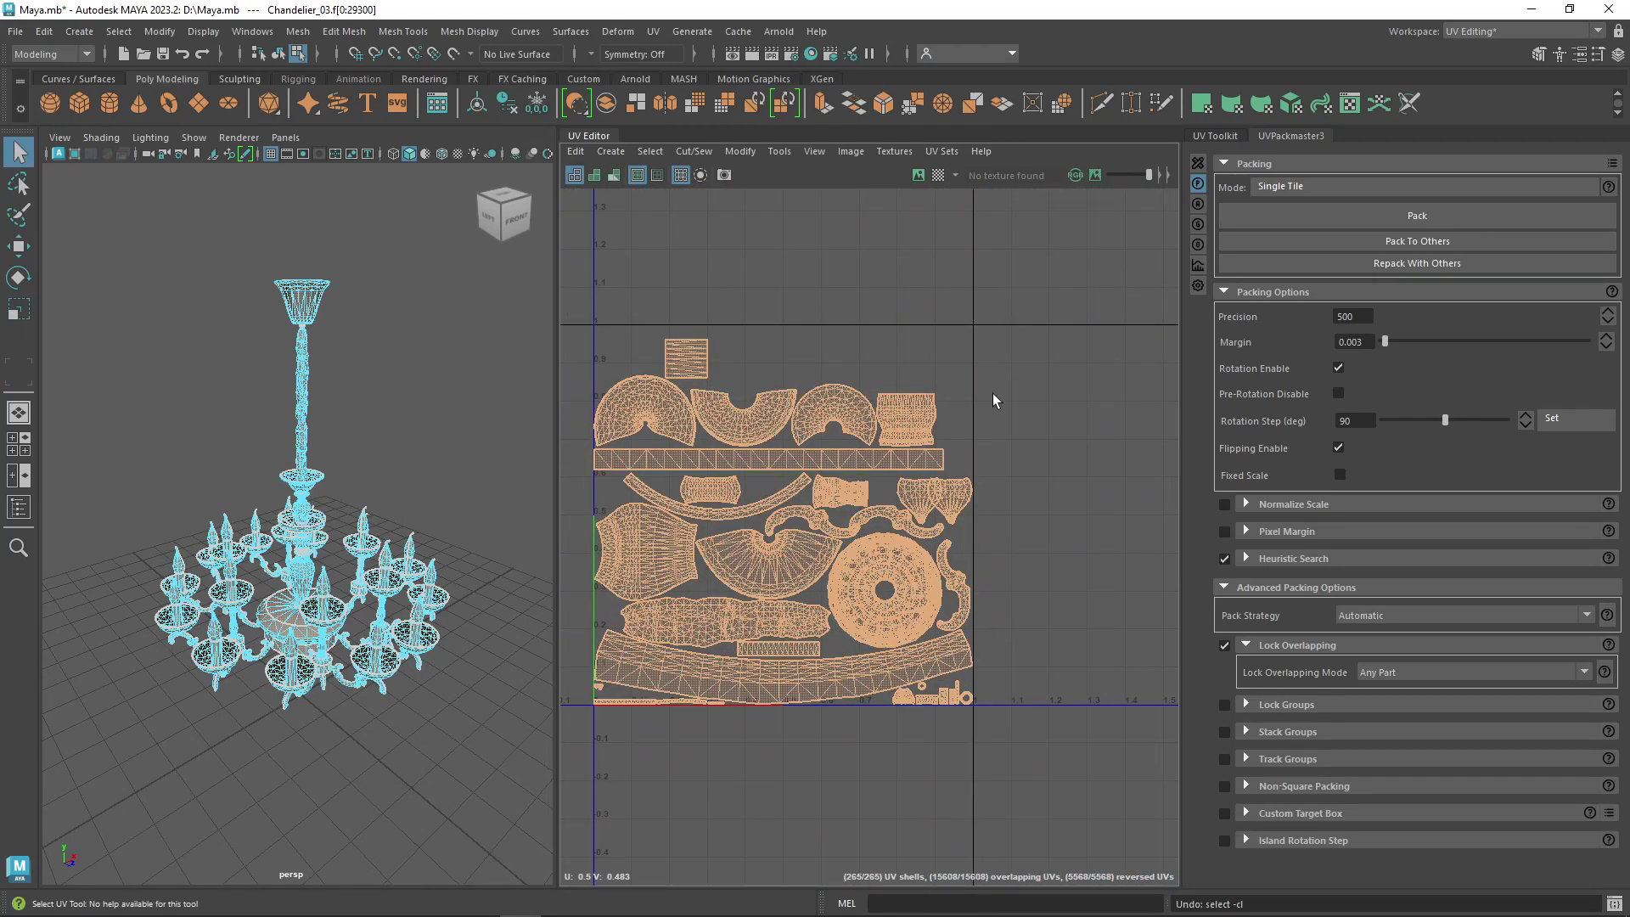
key(ctrl+z)
key(f)
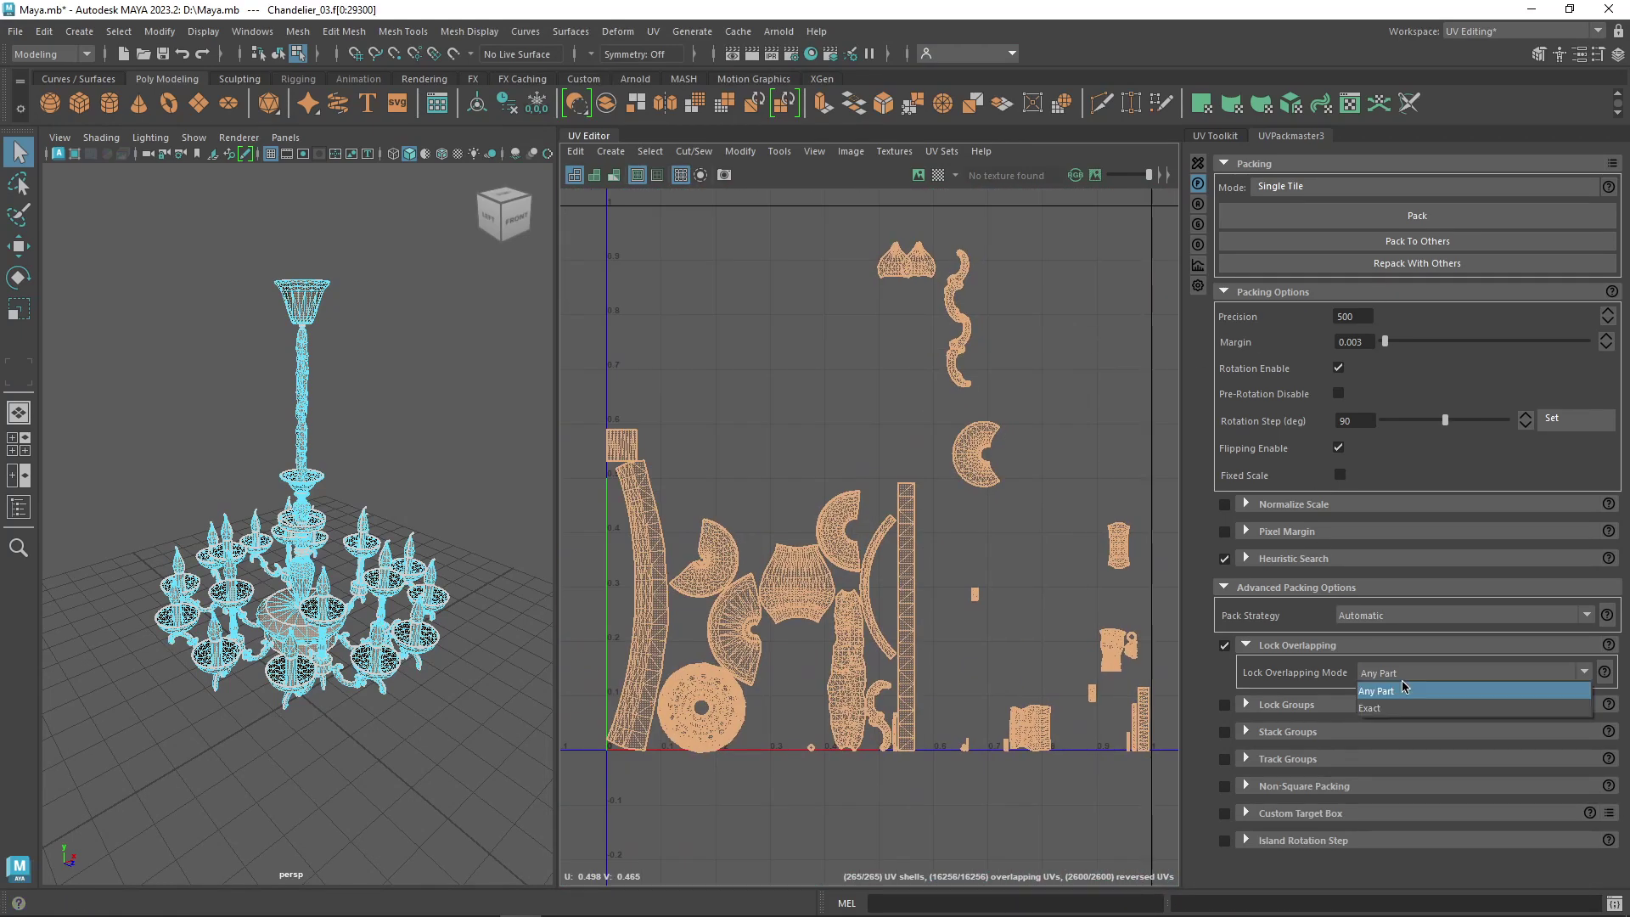
Set the Lock Overlapping mode to Exact, pack the chandelier's islands and close the packing window
click(1403, 688)
click(1412, 217)
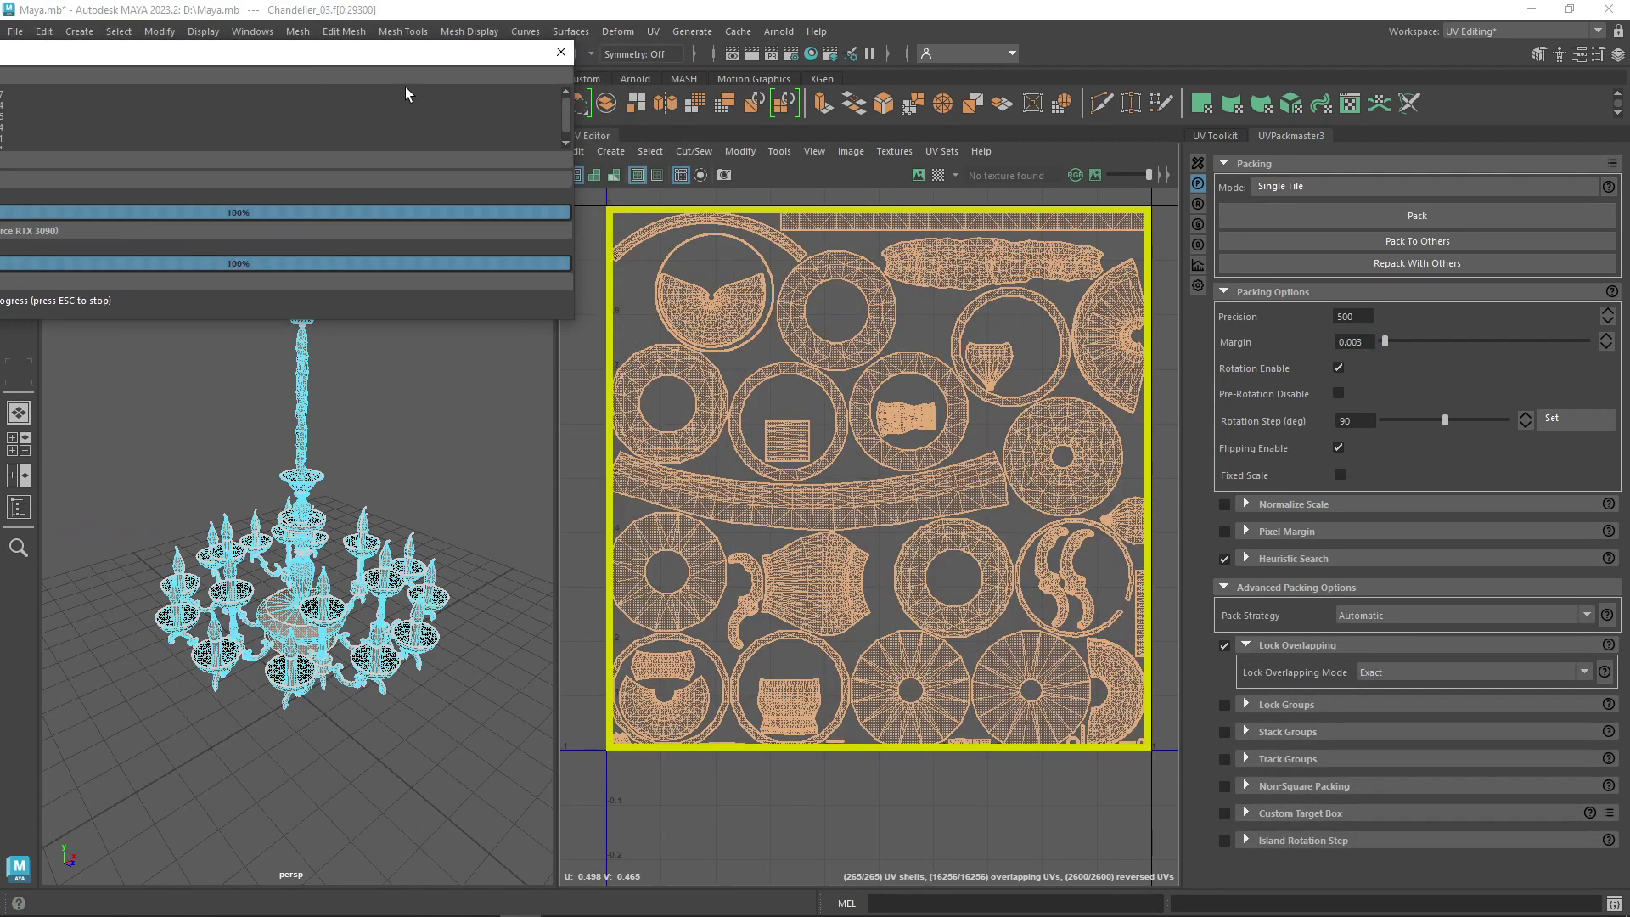
drag(429, 64, 556, 36)
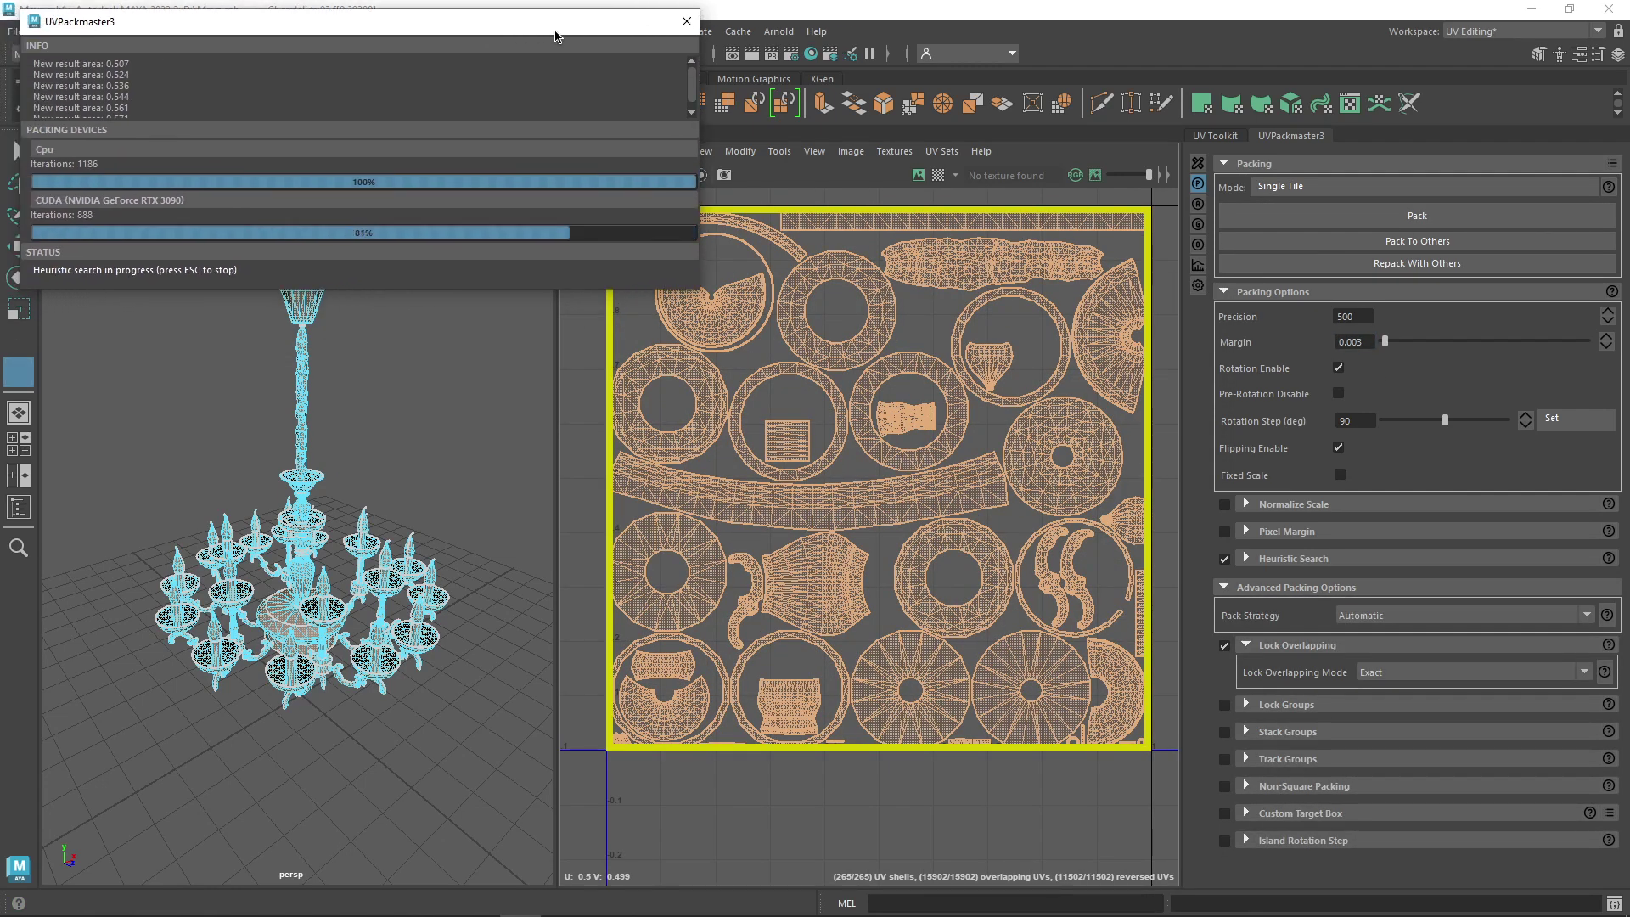
click(689, 22)
Examine individual stacked shells in the packed chandelier layout and undo the changes made while checking
scroll(1061, 552, up, 5)
click(1090, 608)
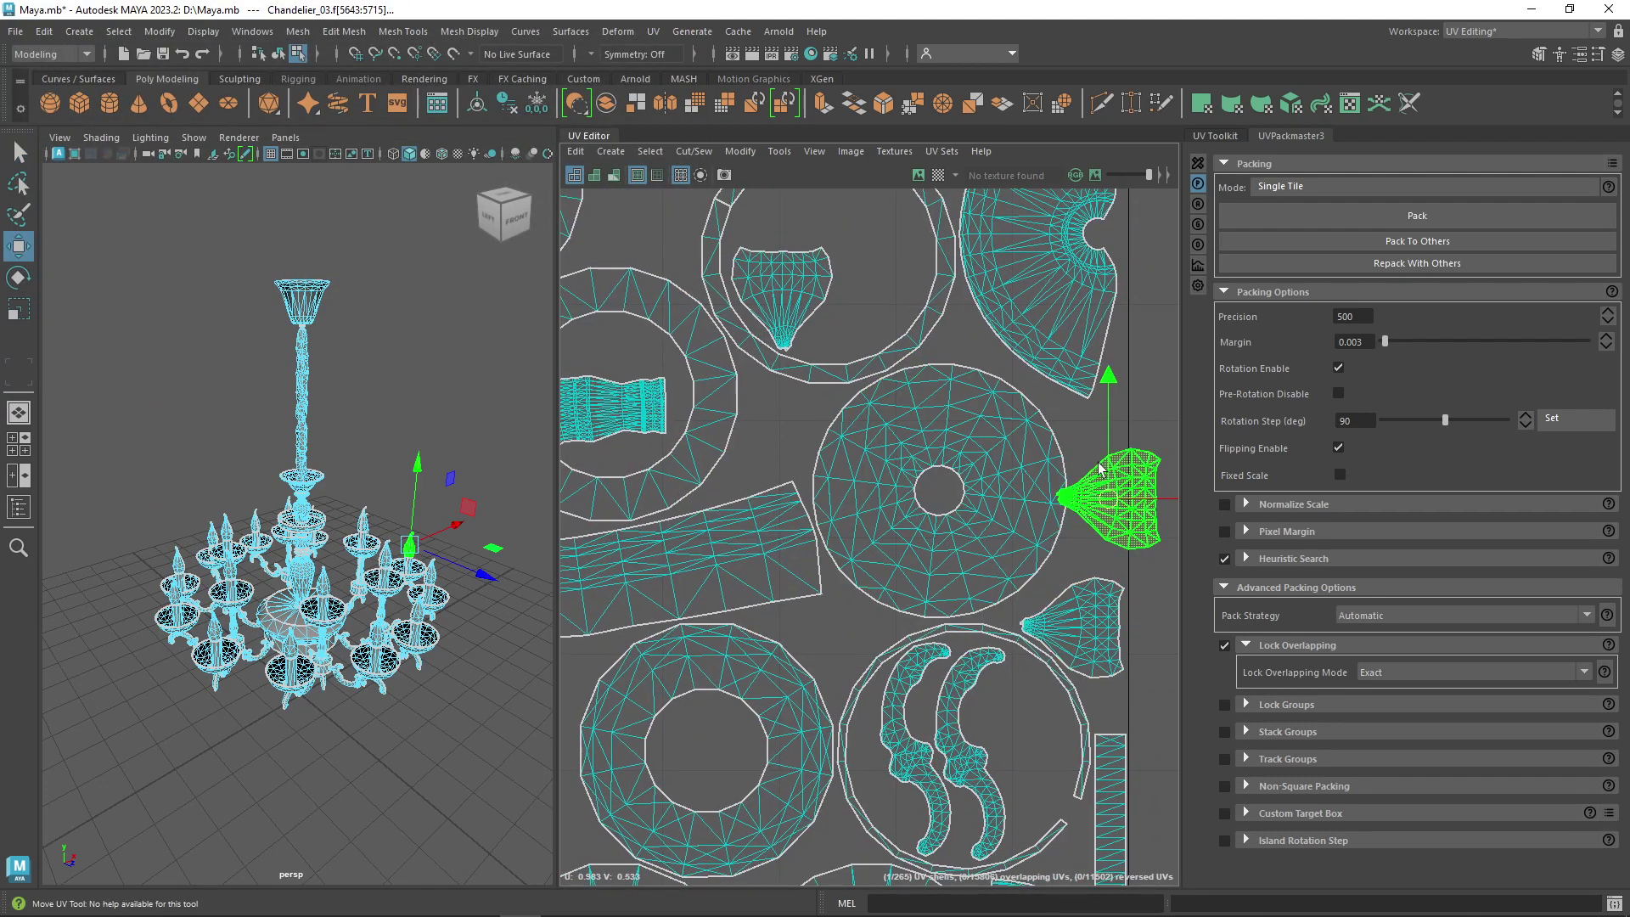
scroll(931, 513, up, 3)
click(931, 512)
key(ctrl+z)
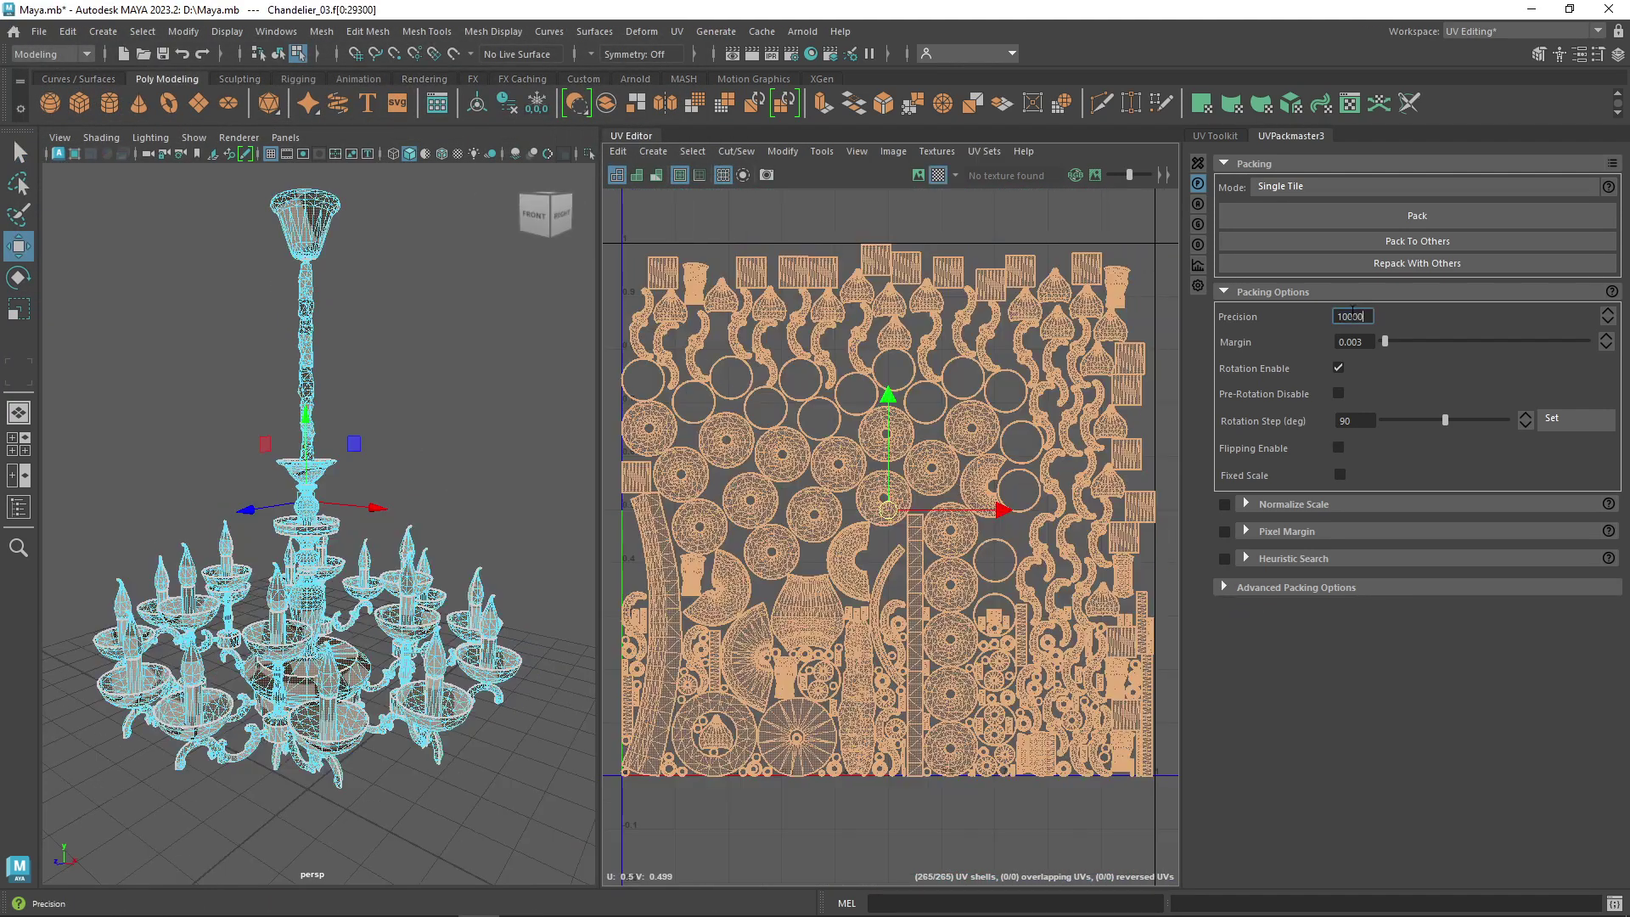
Pack all of the chandelier's islands into the single tile at a precision of 10000
click(1387, 216)
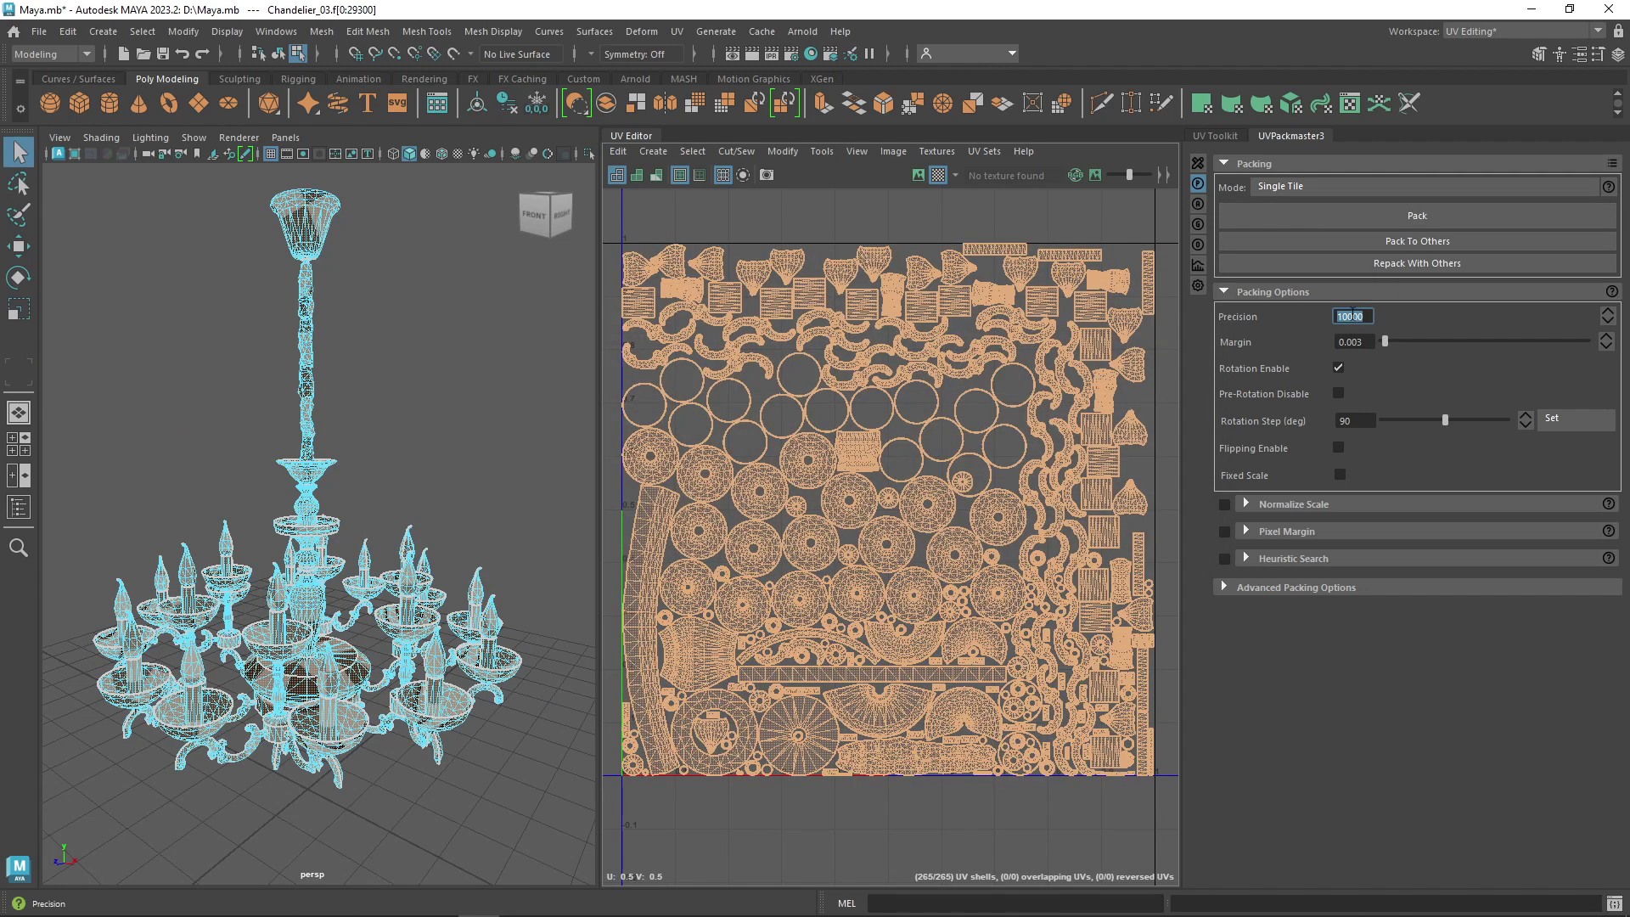
Set the precision to 500, pack the chandelier's islands into the single tile and close the packing window
click(1402, 217)
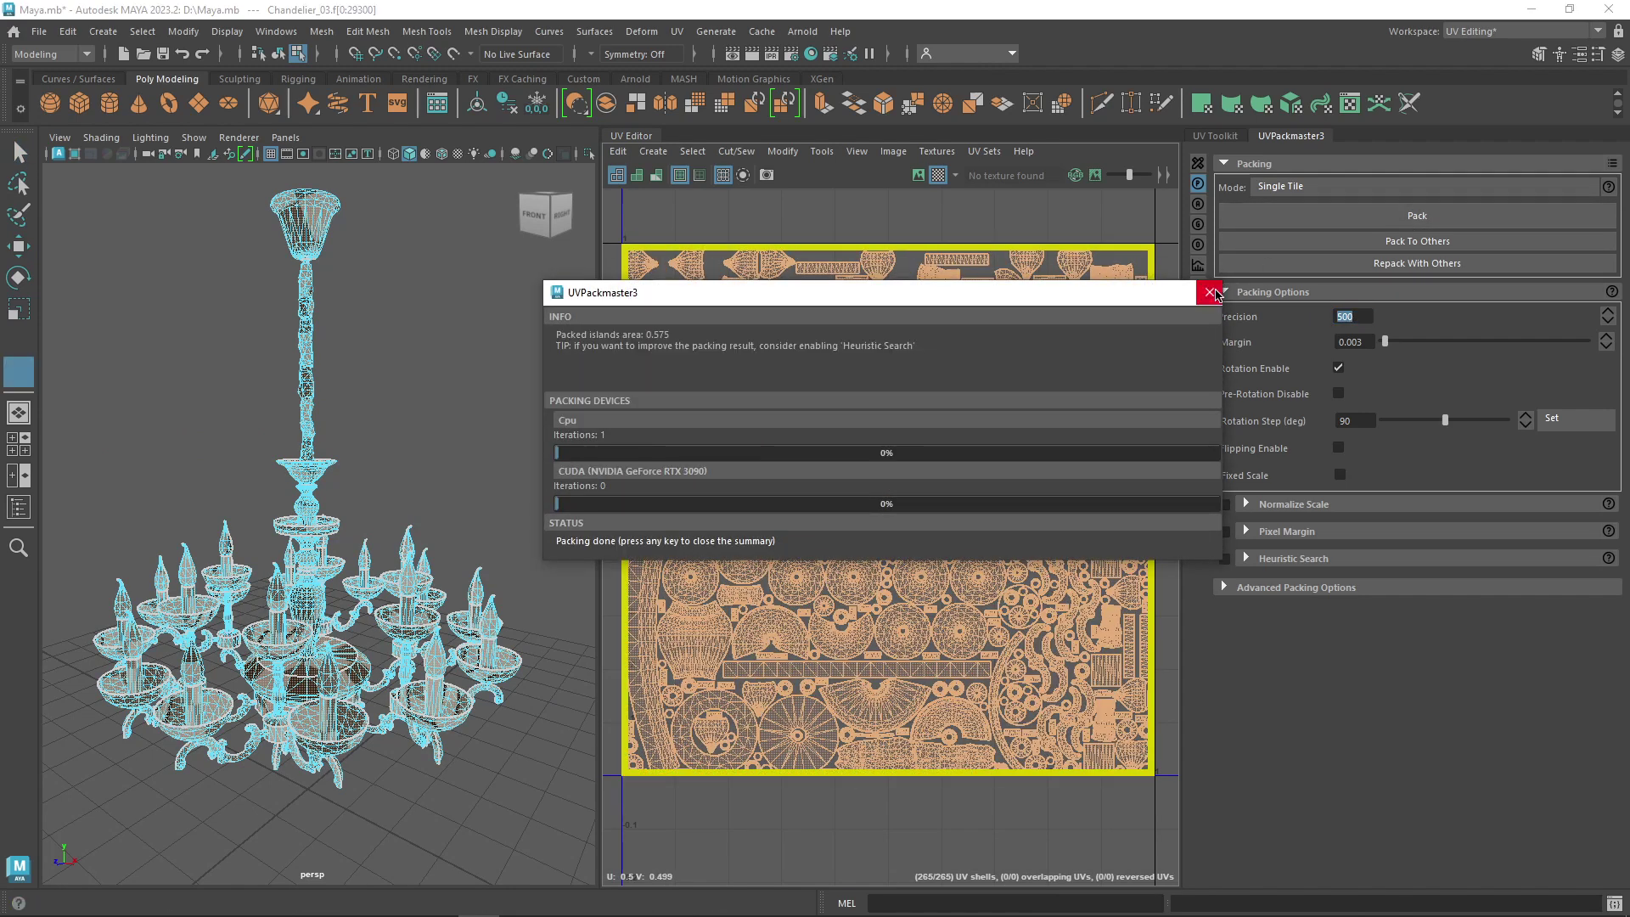
click(1210, 292)
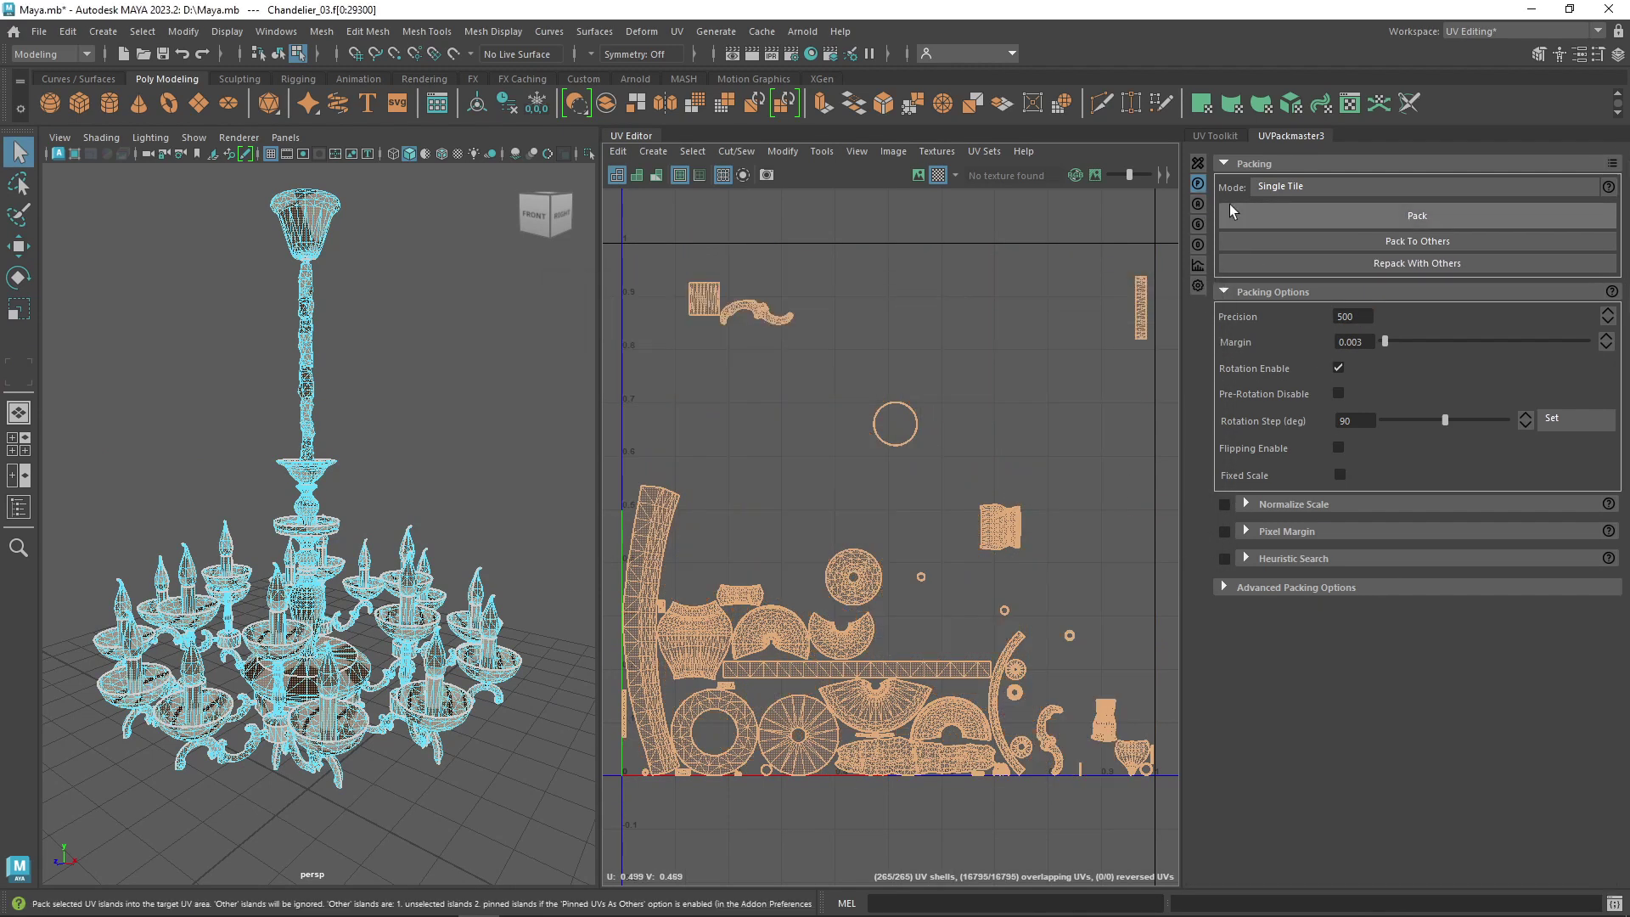
Enable Lock Overlapping in Any Part mode, test-pack the chandelier's stacked islands twice and undo the packs
click(1247, 587)
click(1224, 645)
click(1246, 645)
click(1387, 219)
click(1205, 287)
key(ctrl+z)
click(1370, 221)
click(1210, 288)
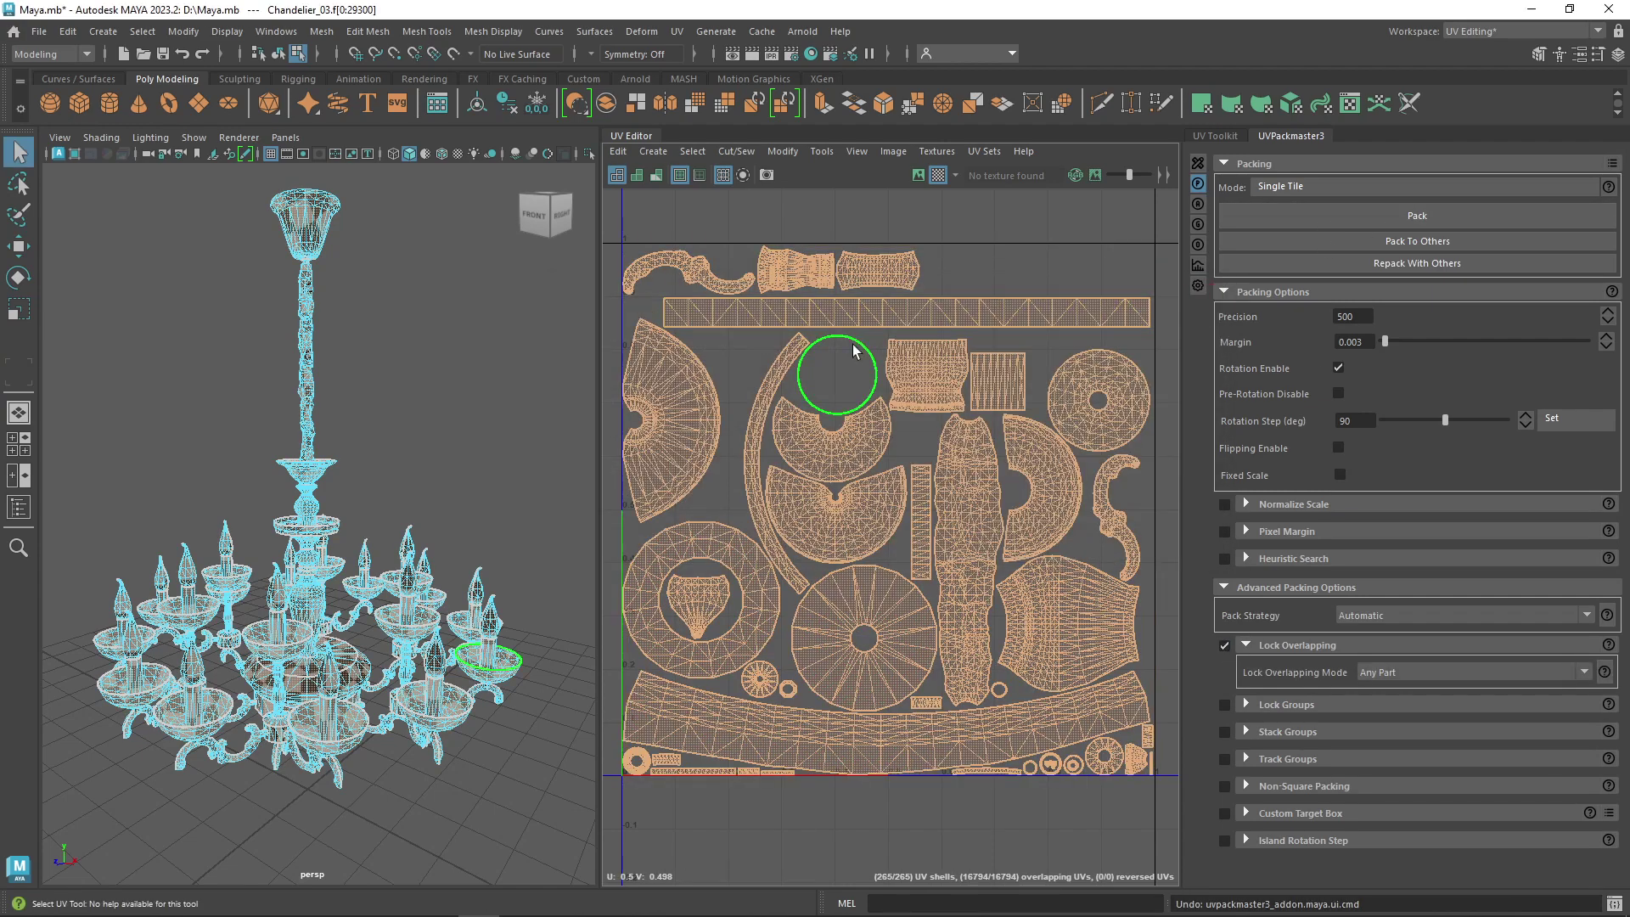
key(ctrl+z)
Set the Lock Overlapping mode to Exact, pack the stacked chandelier islands and undo the pack
click(1414, 672)
click(1352, 212)
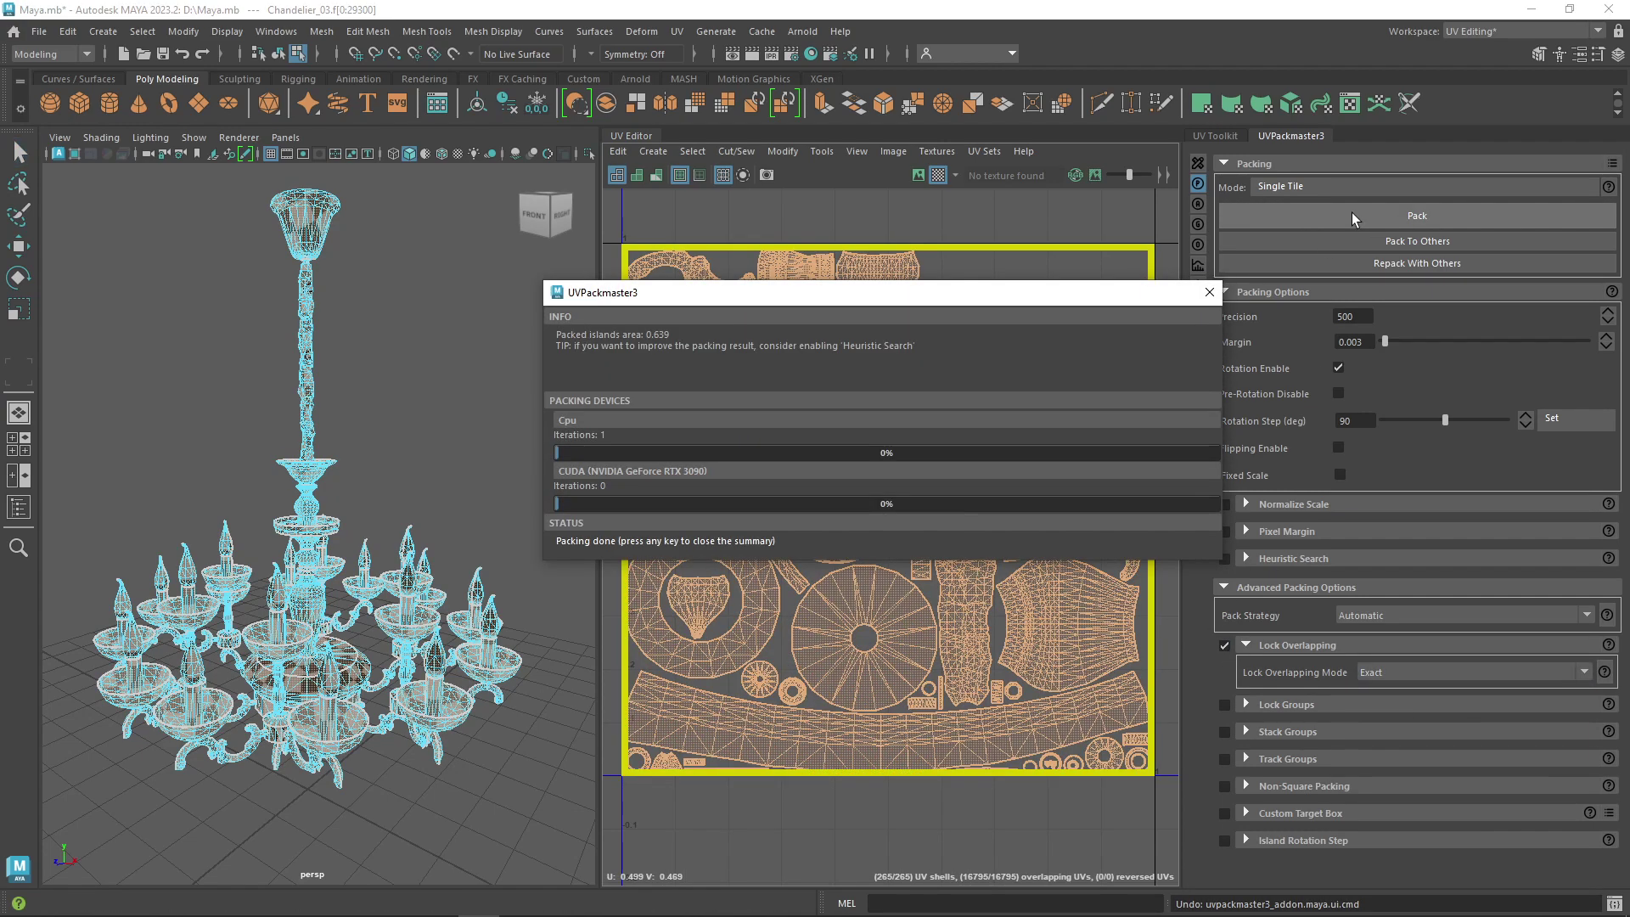
click(1193, 293)
key(ctrl+z)
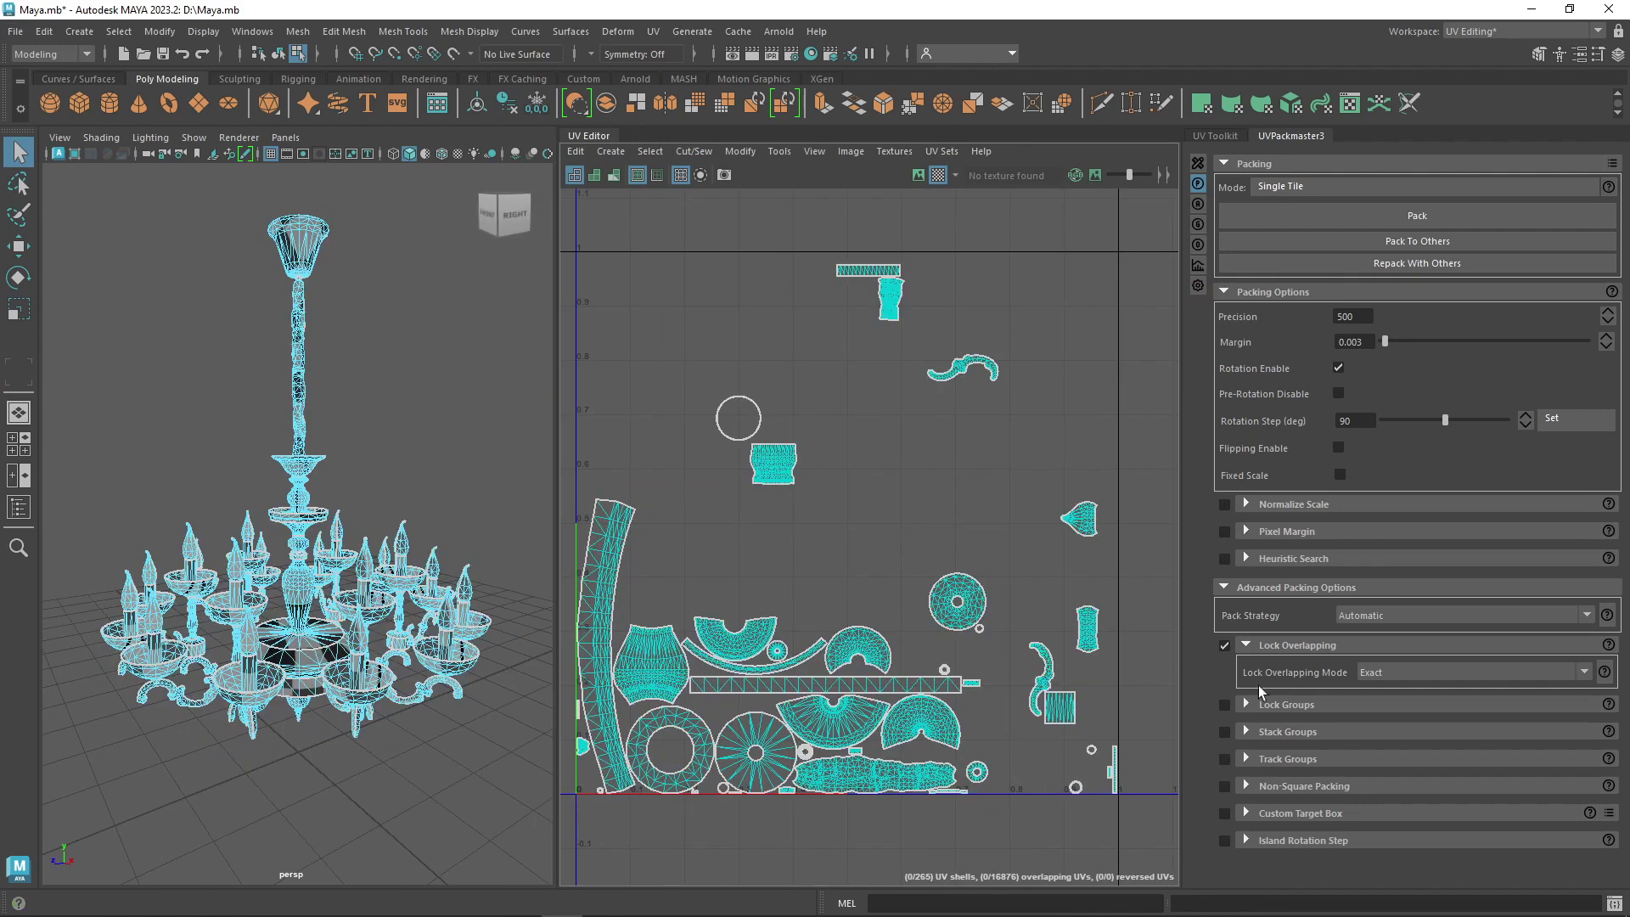
Enable Lock Groups, assign the stacked fan-shaped islands to group 1 and check their group assignment
click(1245, 704)
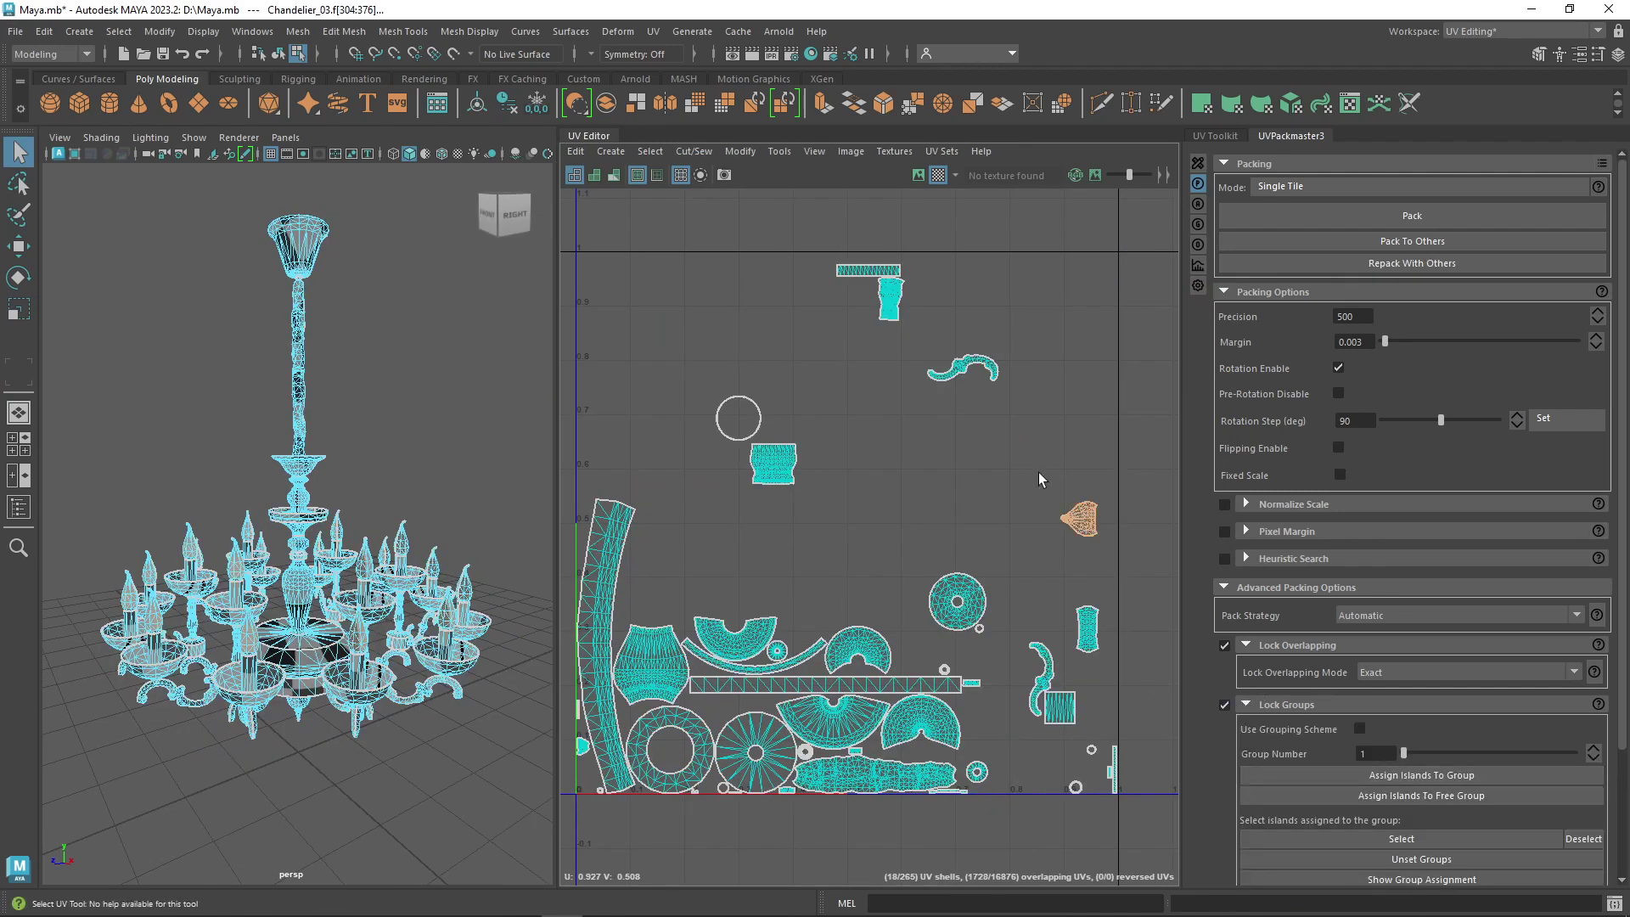
click(1433, 774)
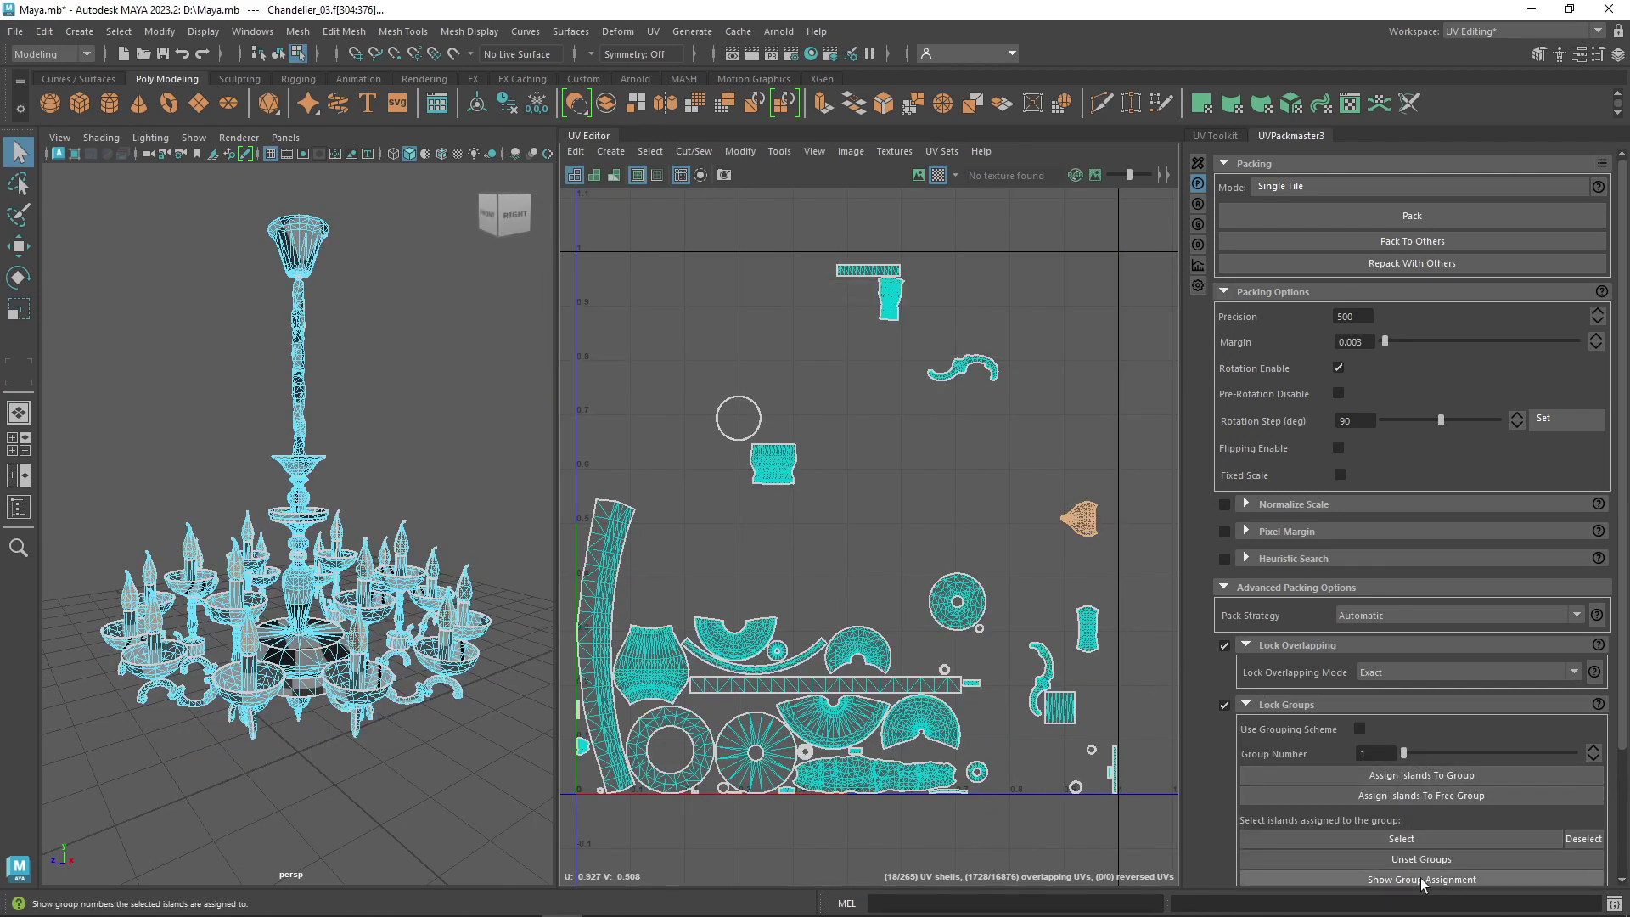
click(1212, 297)
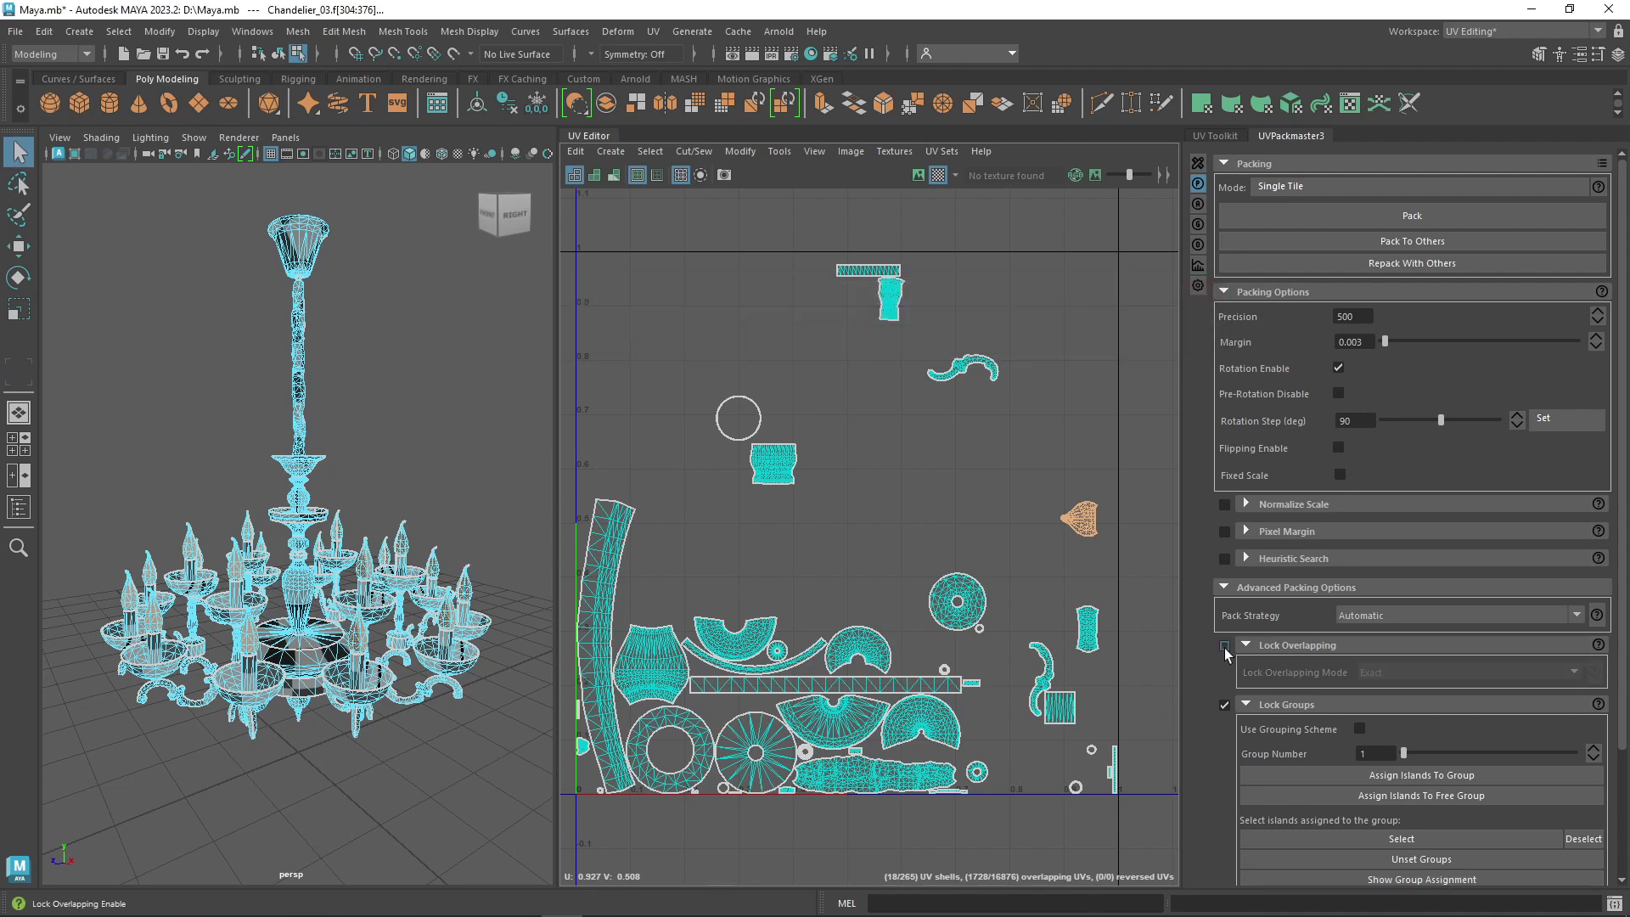
Disable Lock Overlapping, pack only the grouped fan-shaped islands and undo the pack
click(1378, 213)
click(1214, 295)
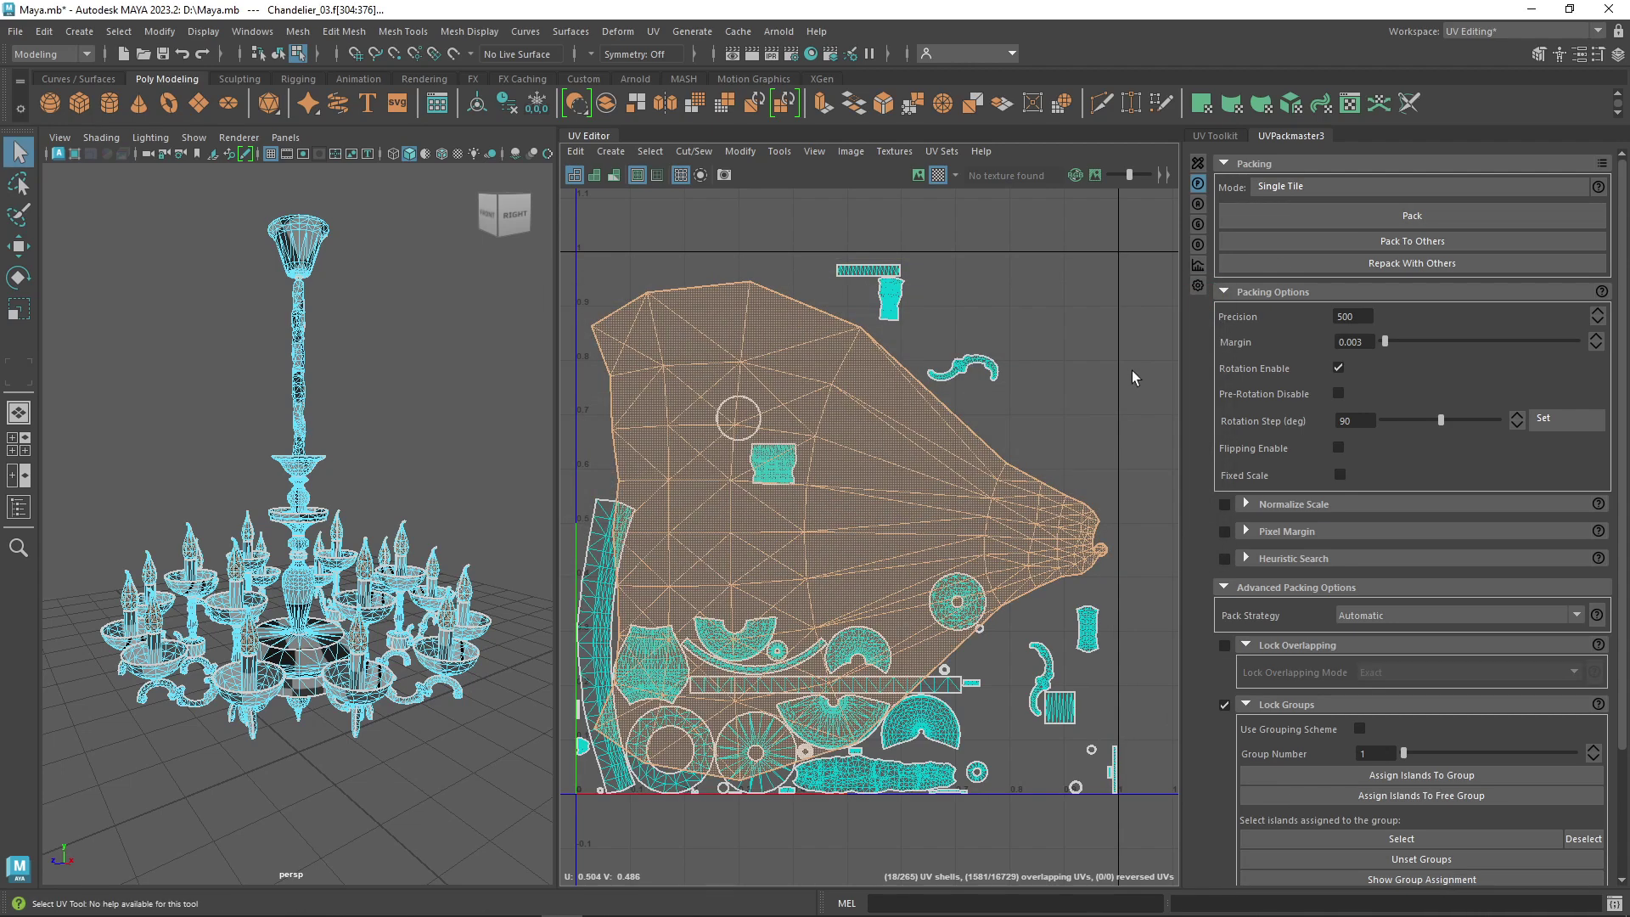
click(1132, 373)
Select all of the chandelier's islands and pack them with Lock Groups enabled
key(ctrl+a)
key(ctrl+a)
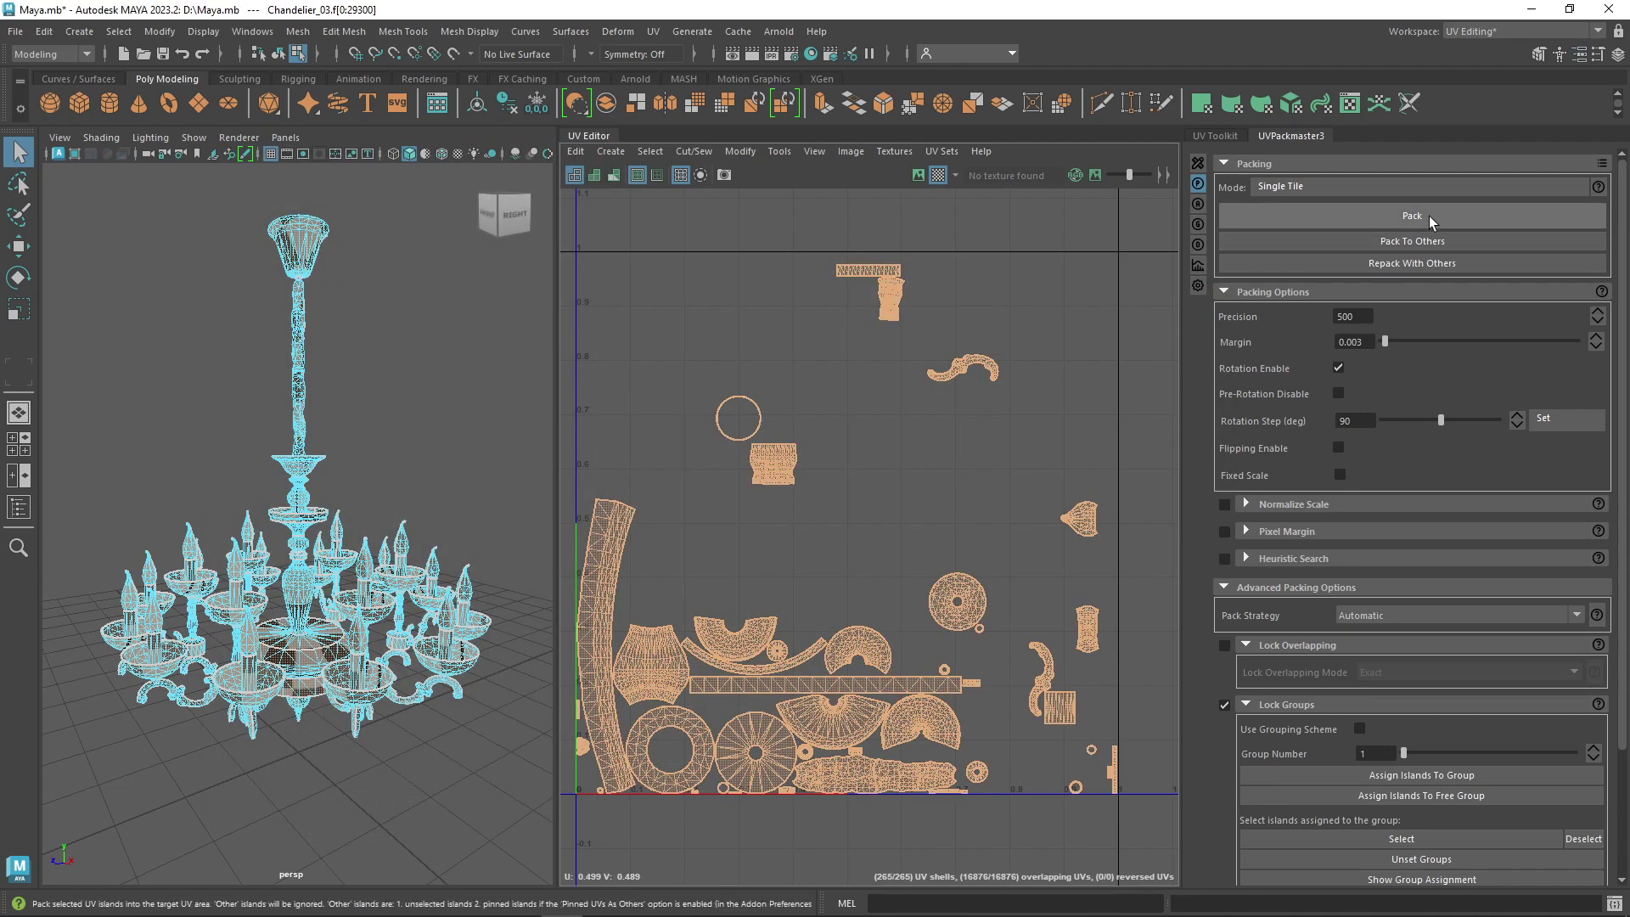
click(1429, 216)
drag(1080, 294, 434, 310)
Examine the group-locked fan-shaped stack up close in the packed chandelier layout
key(q)
click(1092, 420)
scroll(1091, 428, up, 5)
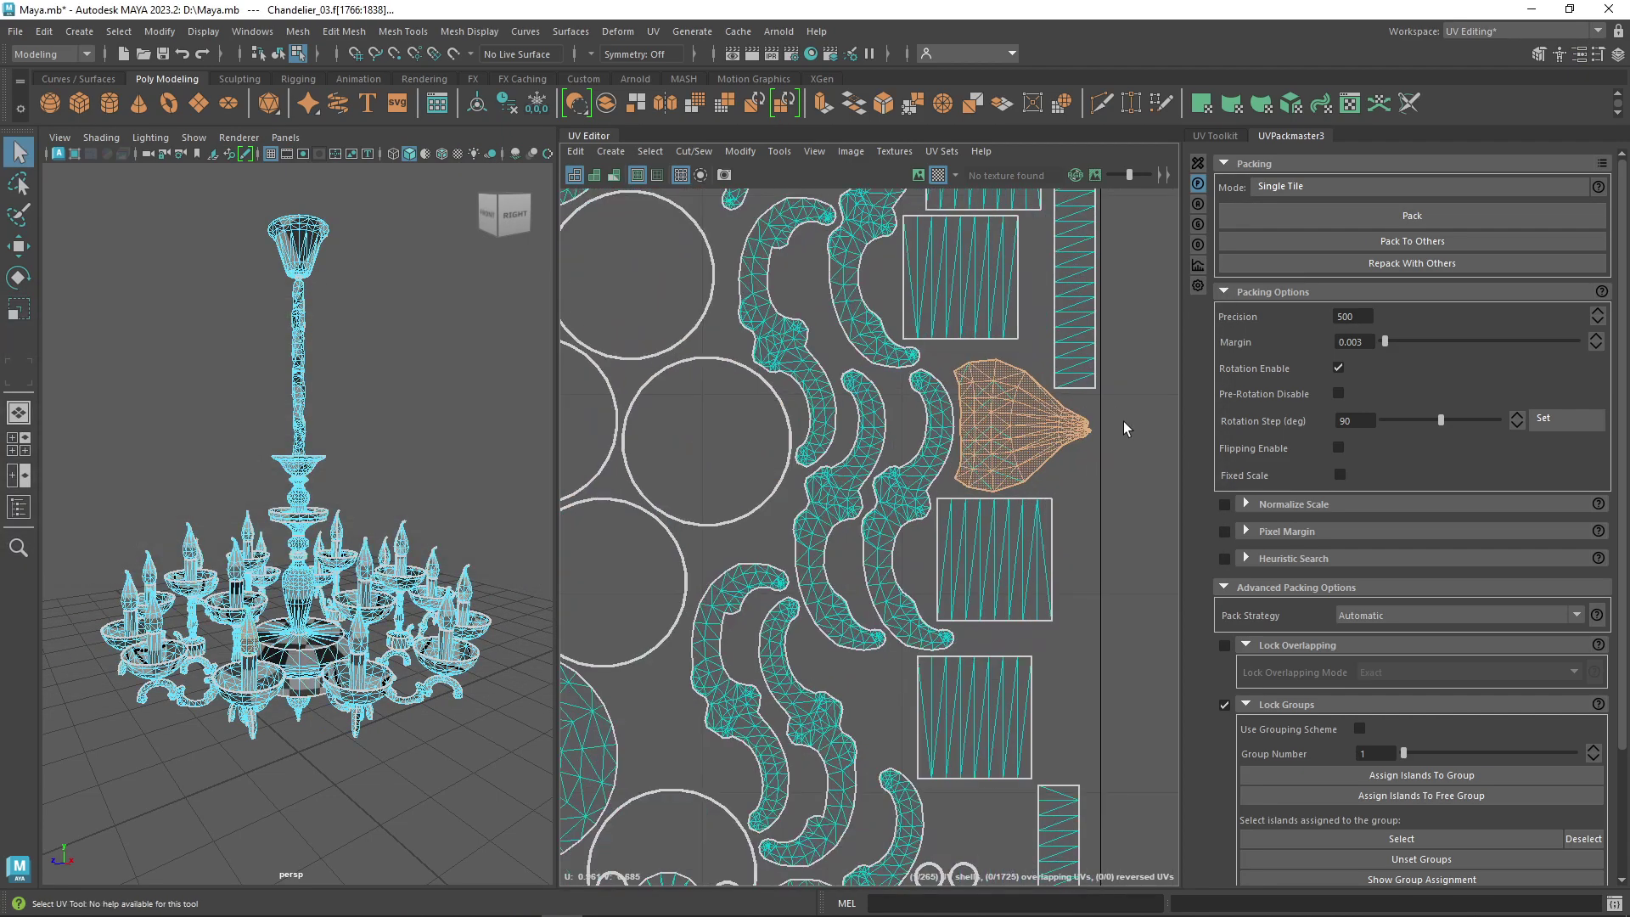
scroll(1093, 434, up, 2)
key(w)
scroll(1065, 481, down, 5)
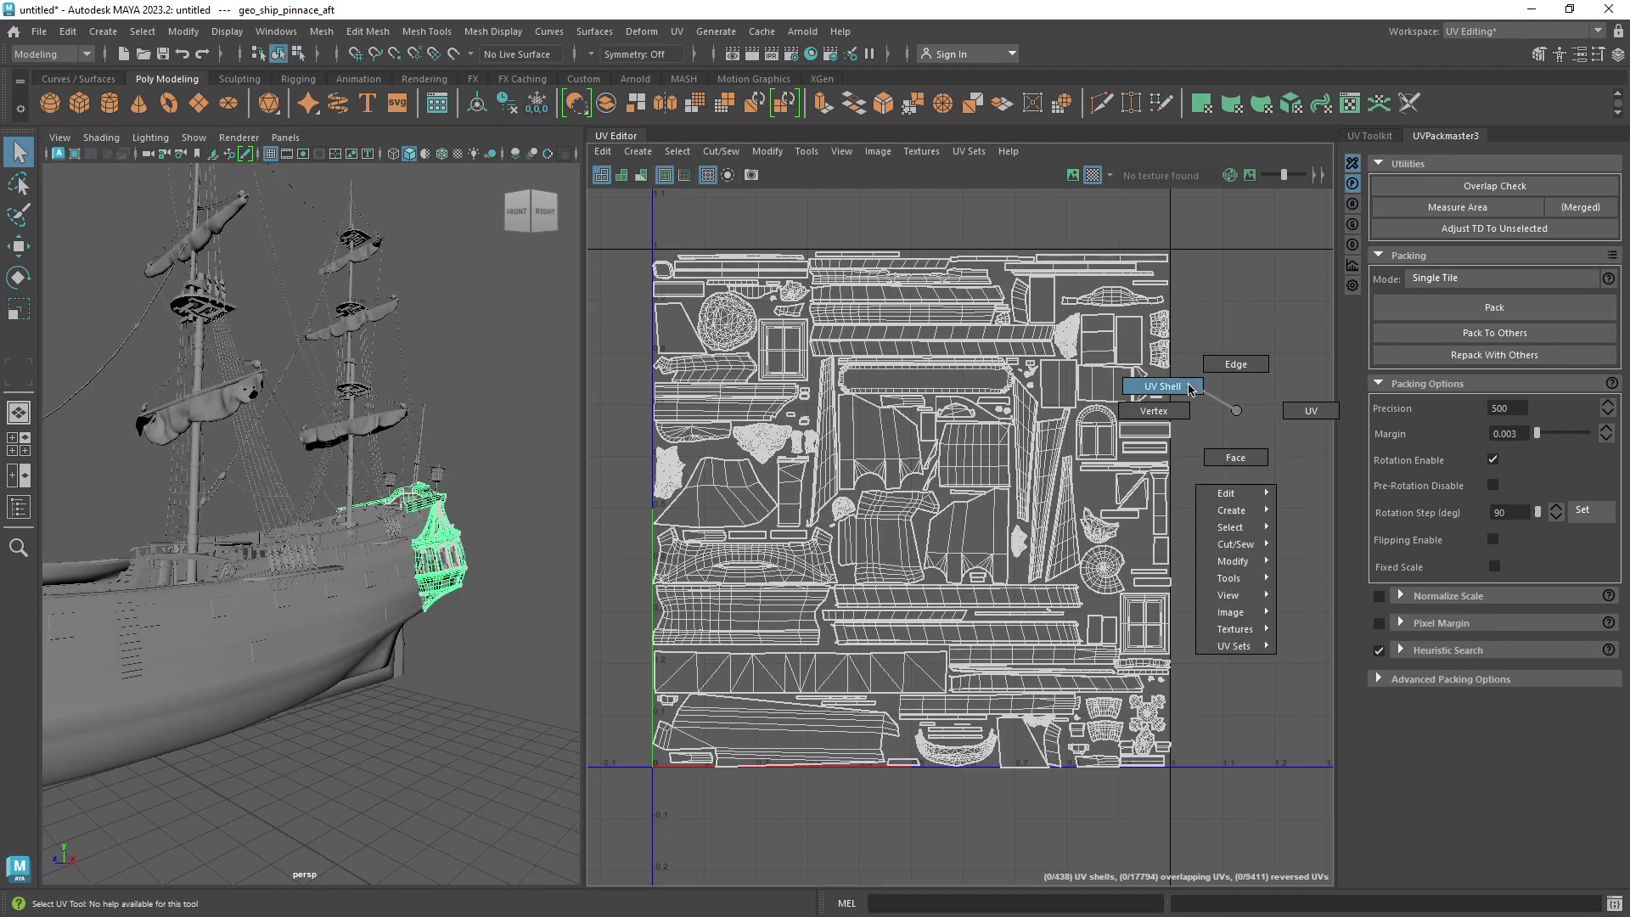
Pack the ship's aft UV shells into the single tile with Heuristic Search and select the deck's shells
click(1492, 308)
drag(1171, 293, 532, 219)
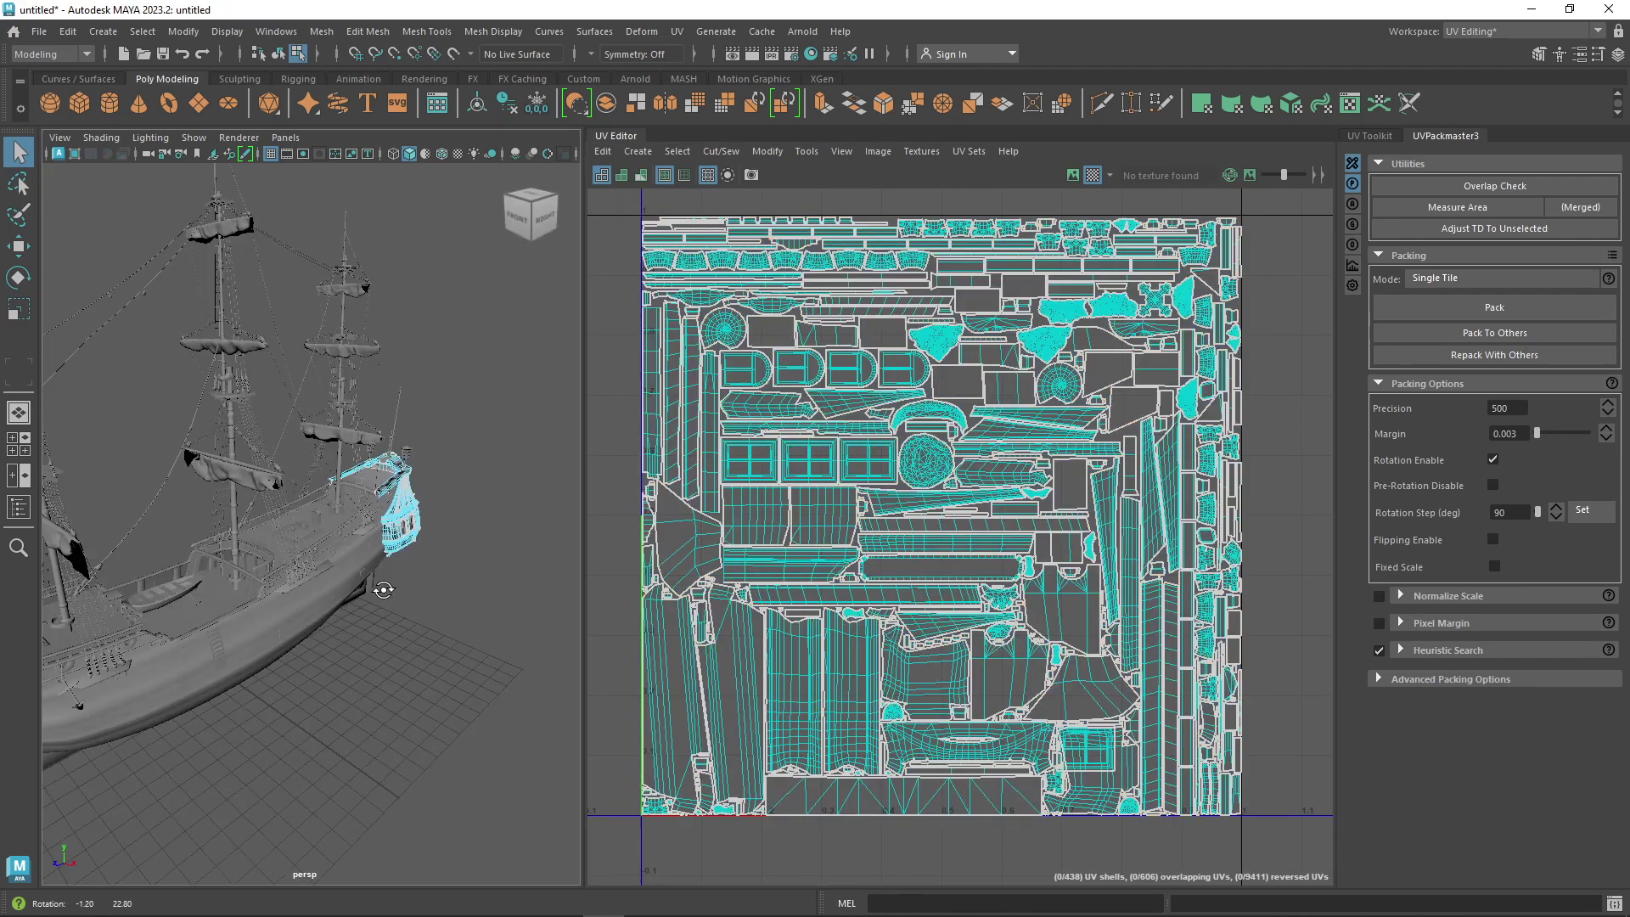
alt+drag(323, 543, 363, 600)
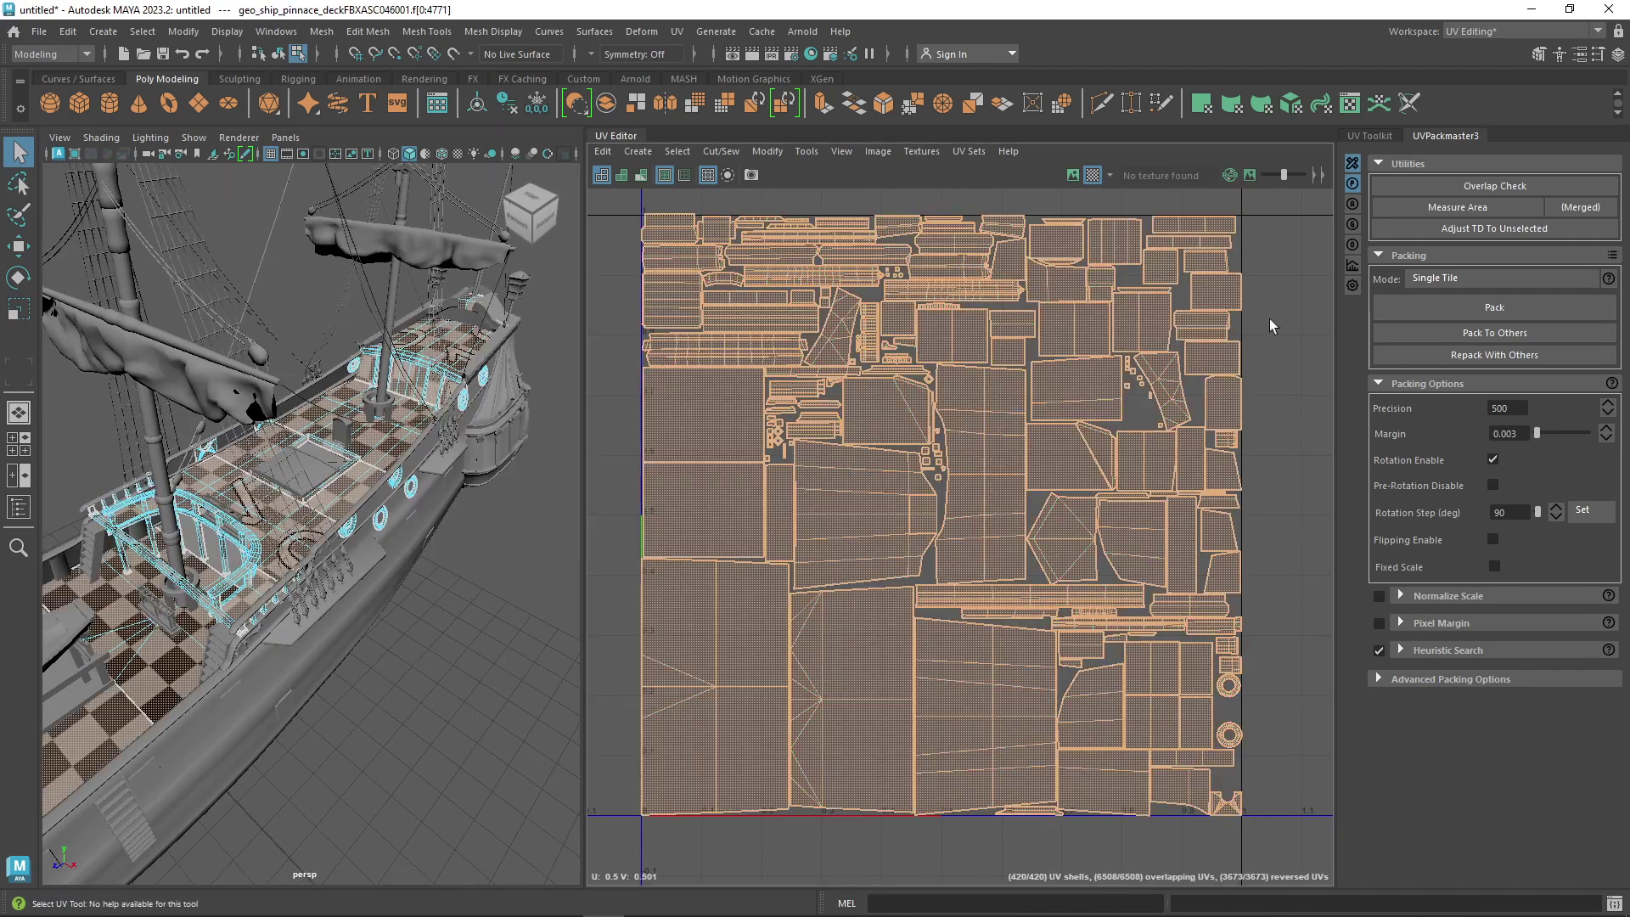
right_drag(365, 518, 516, 535)
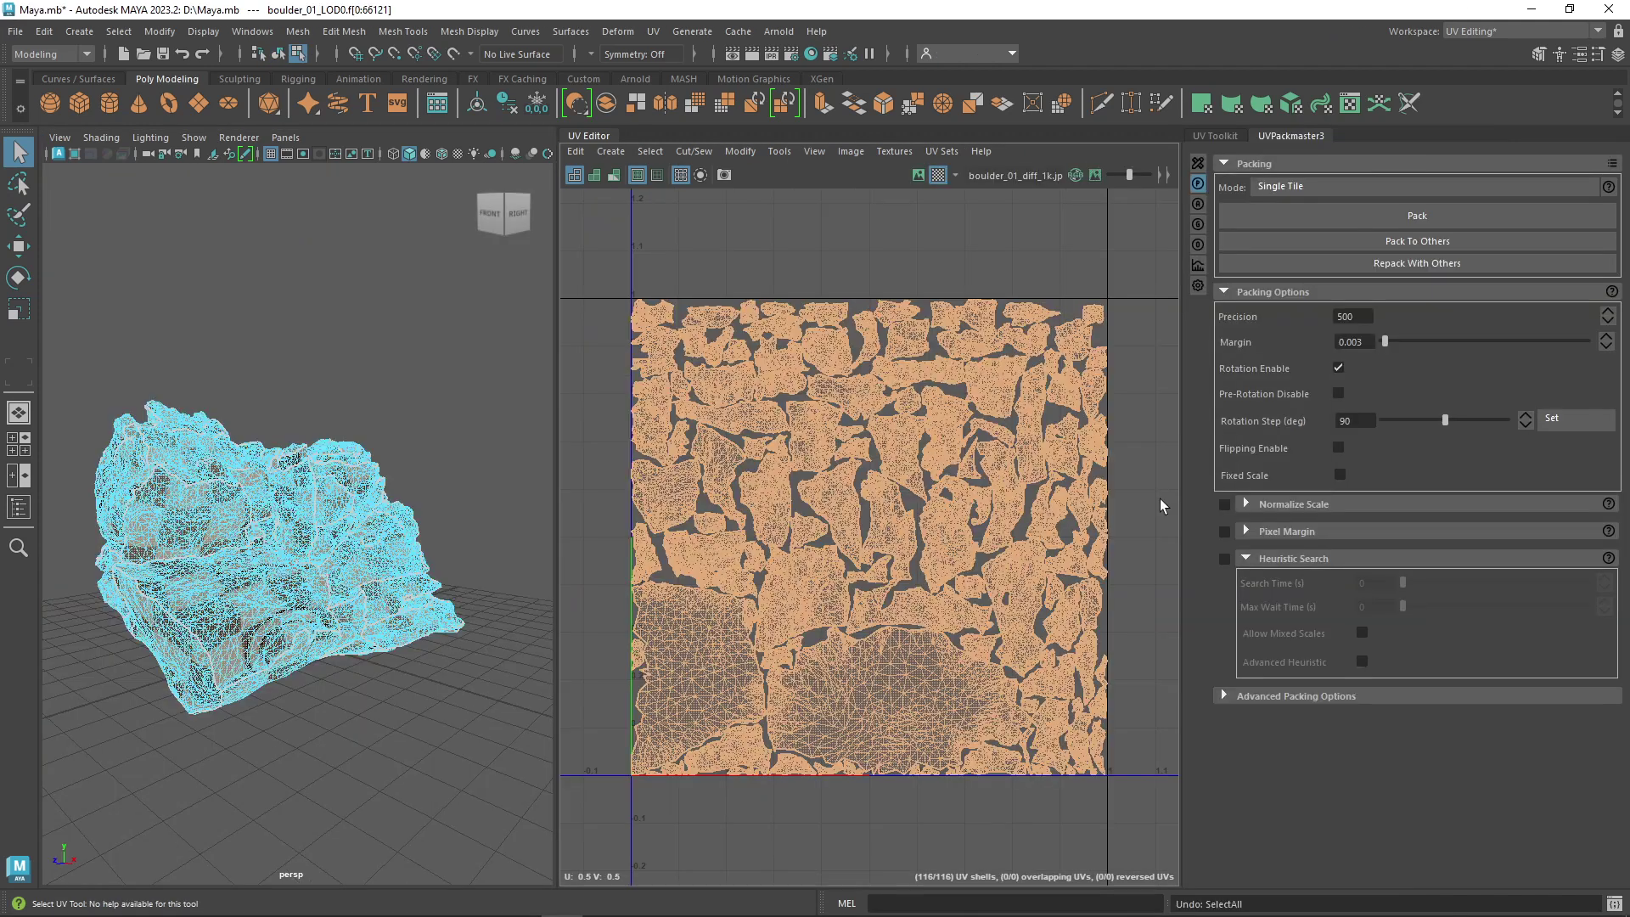
Pack the boulder's islands with Heuristic Search, and again with a 60 s search time and 20 s max wait time
click(1246, 558)
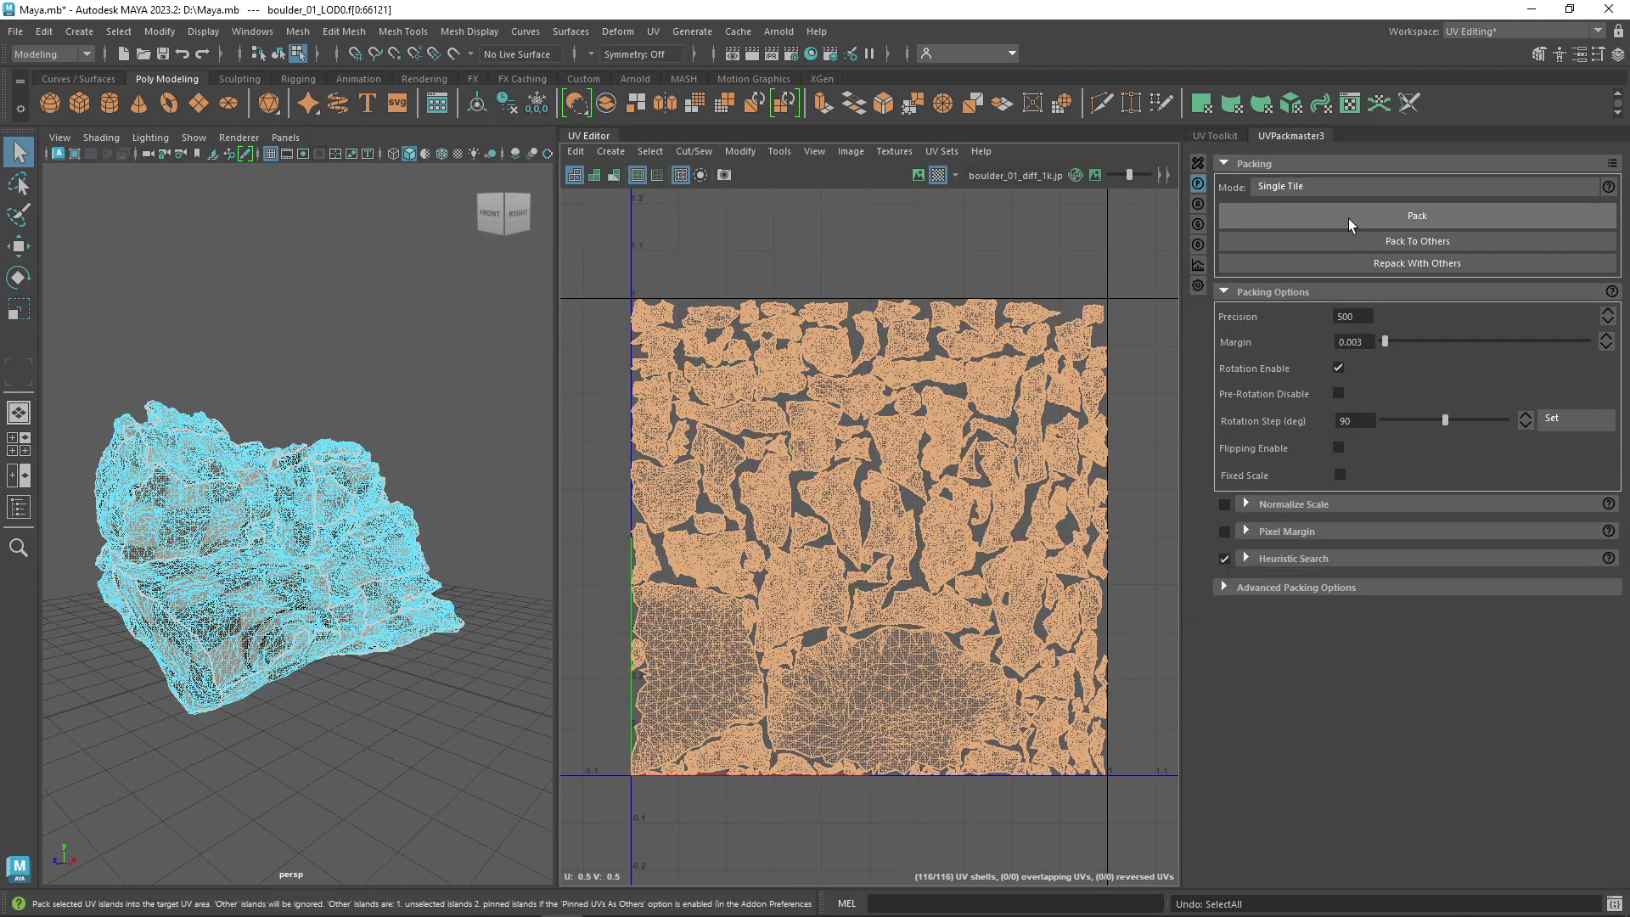
drag(1002, 280, 526, 35)
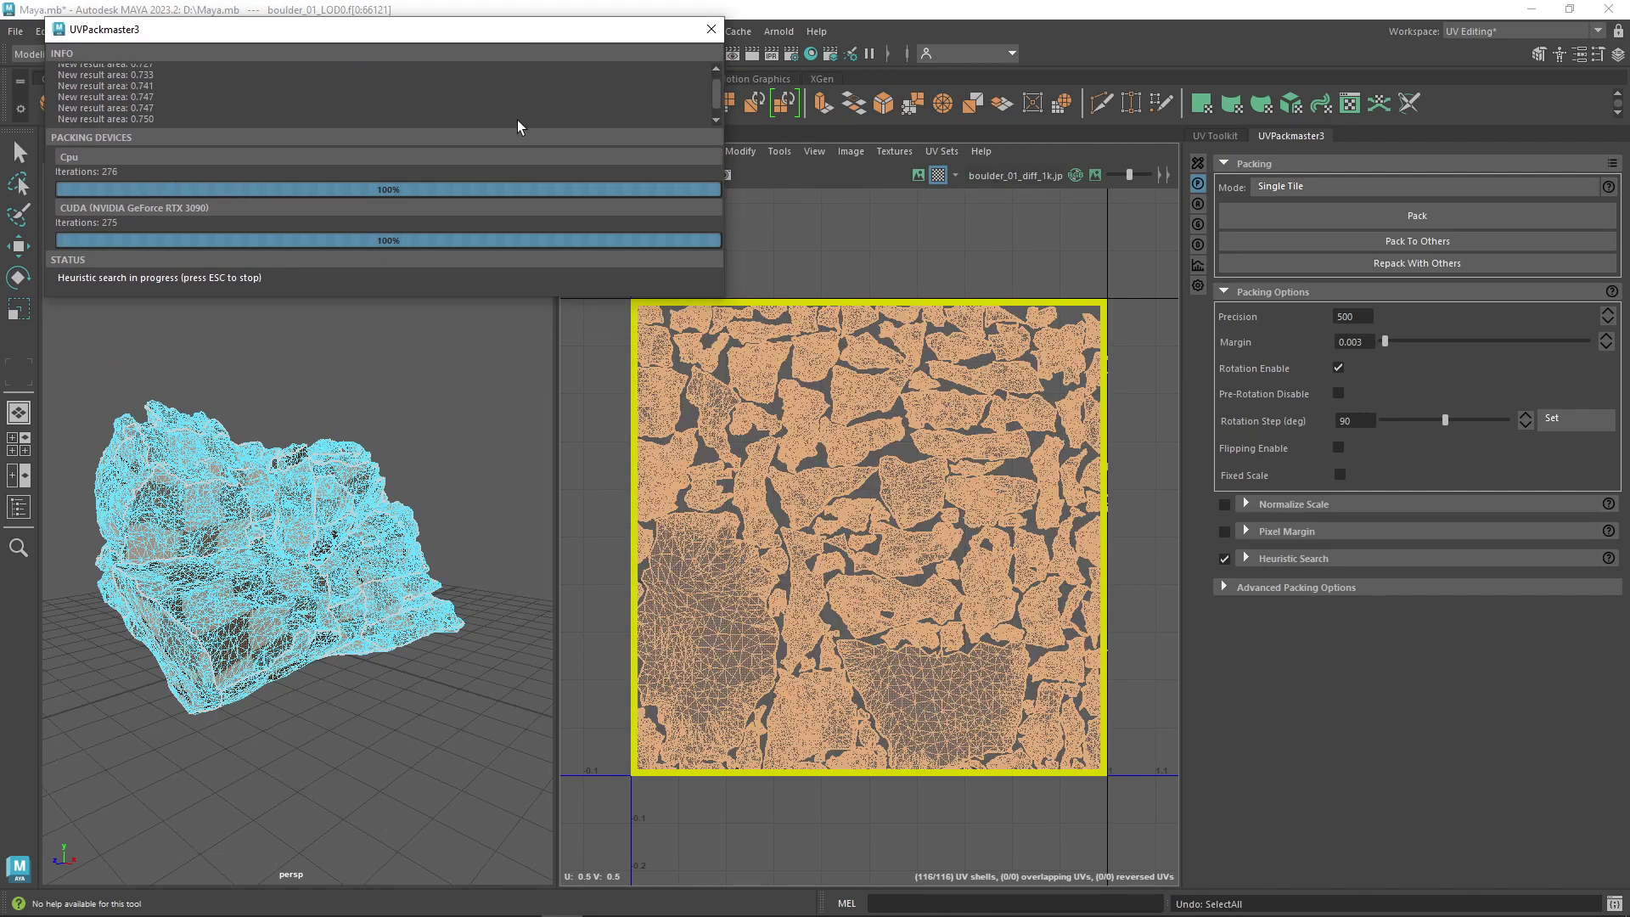
key(Escape)
click(1294, 558)
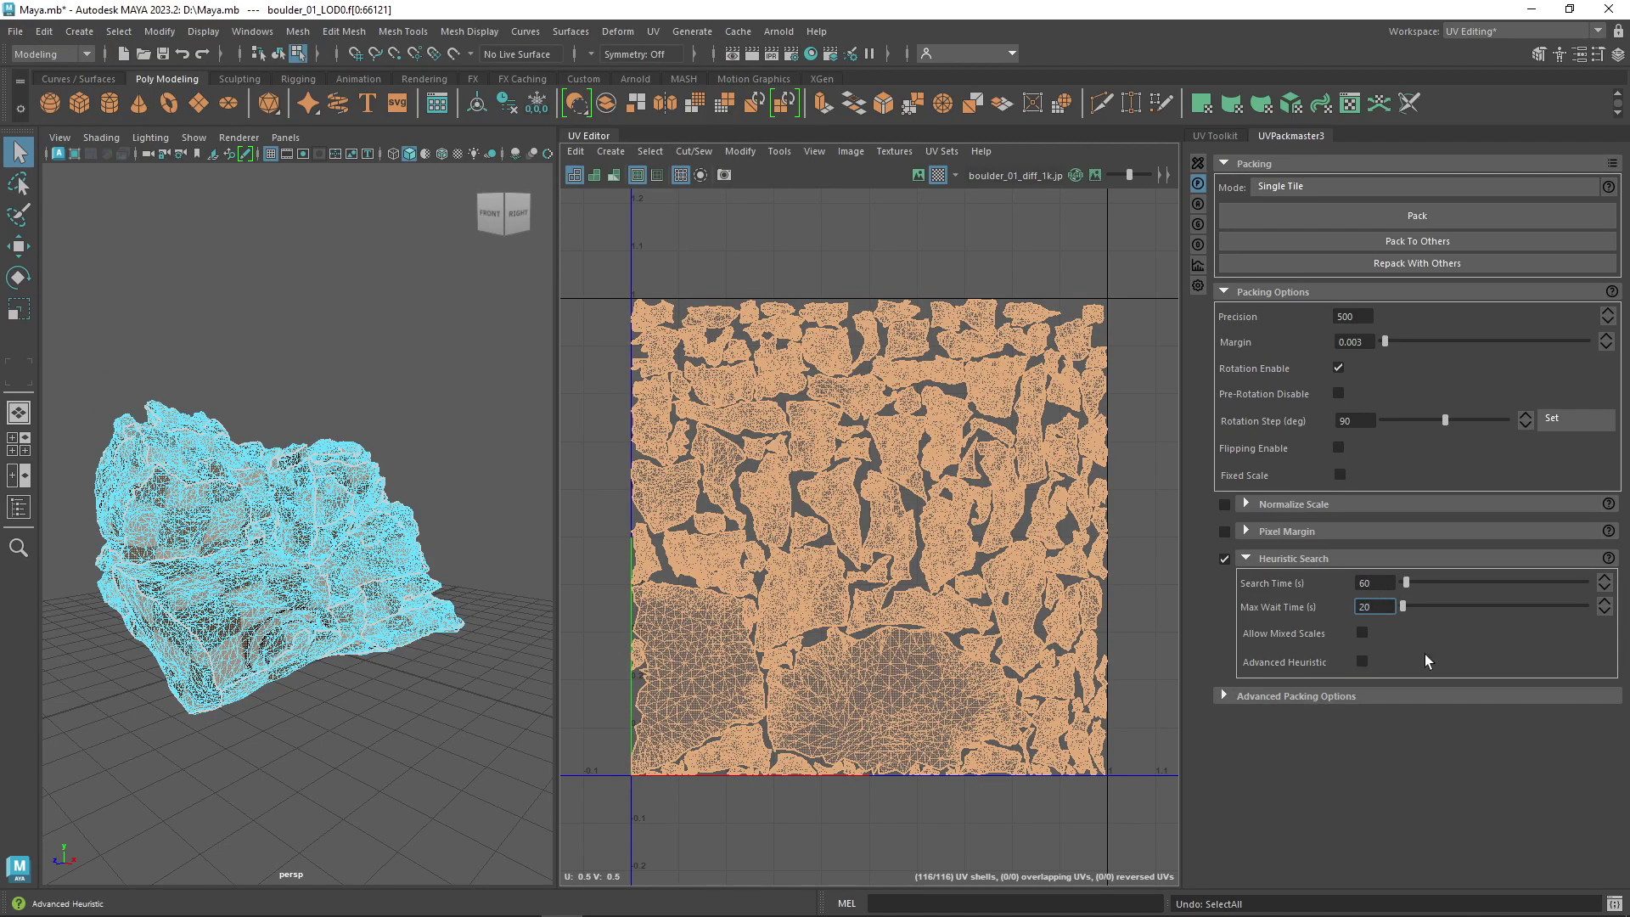
click(1413, 217)
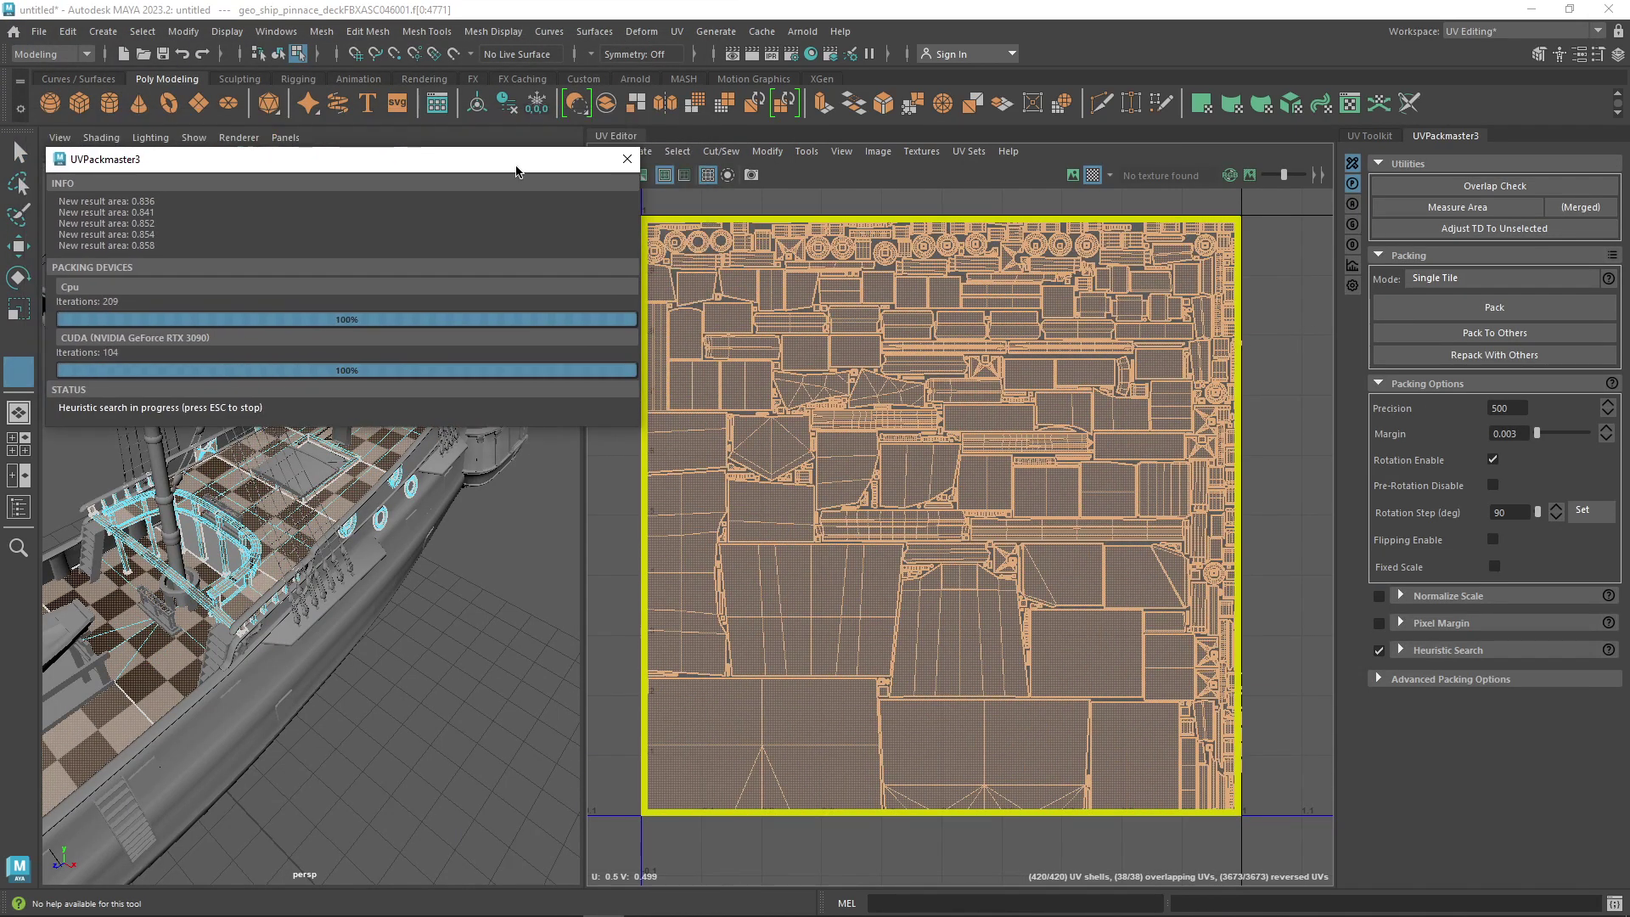
Stop the heuristic search on the ship deck's shells and pack the ship details' shells
key(Escape)
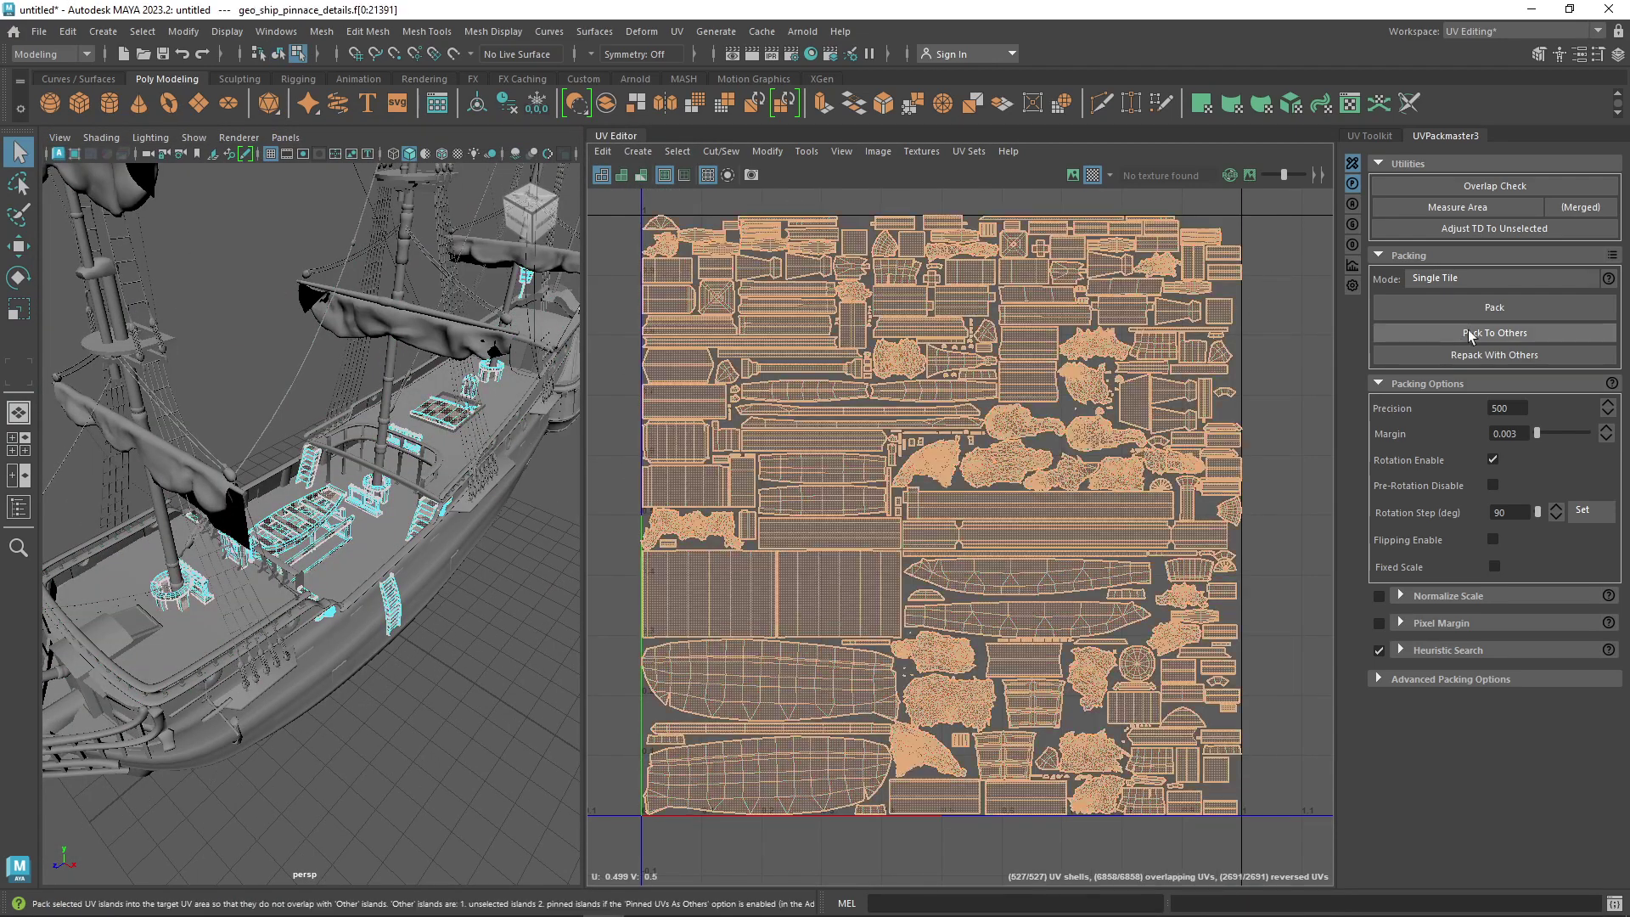
click(1485, 308)
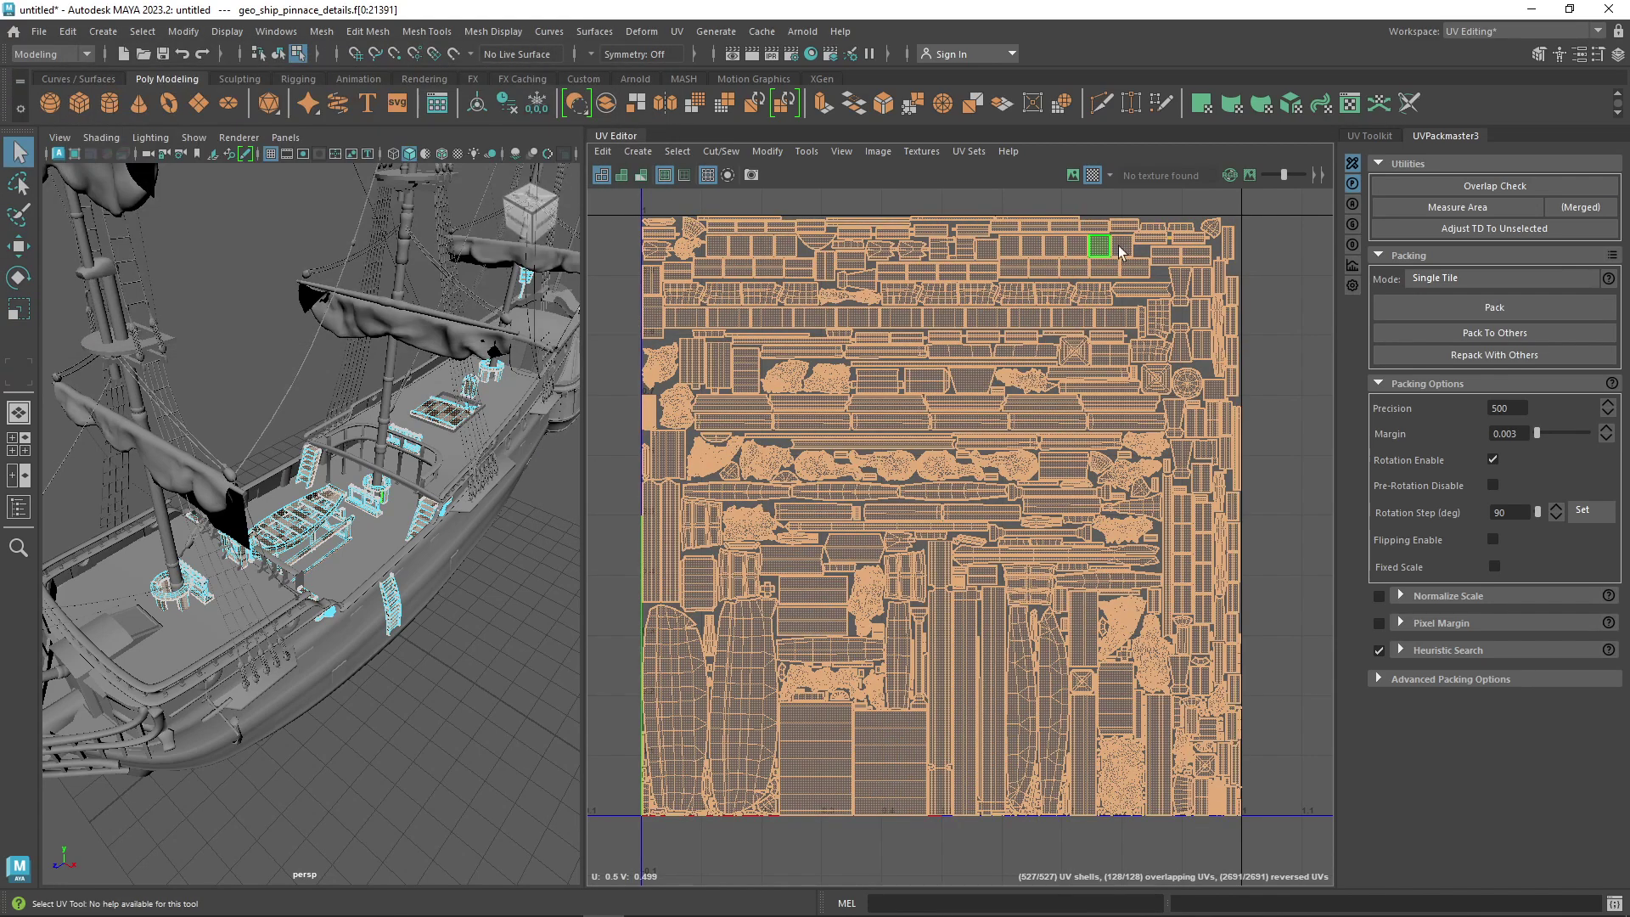
Pack the axe's islands with Heuristic Search, enable Advanced Heuristic and pack them again, stopping each search manually
click(1359, 216)
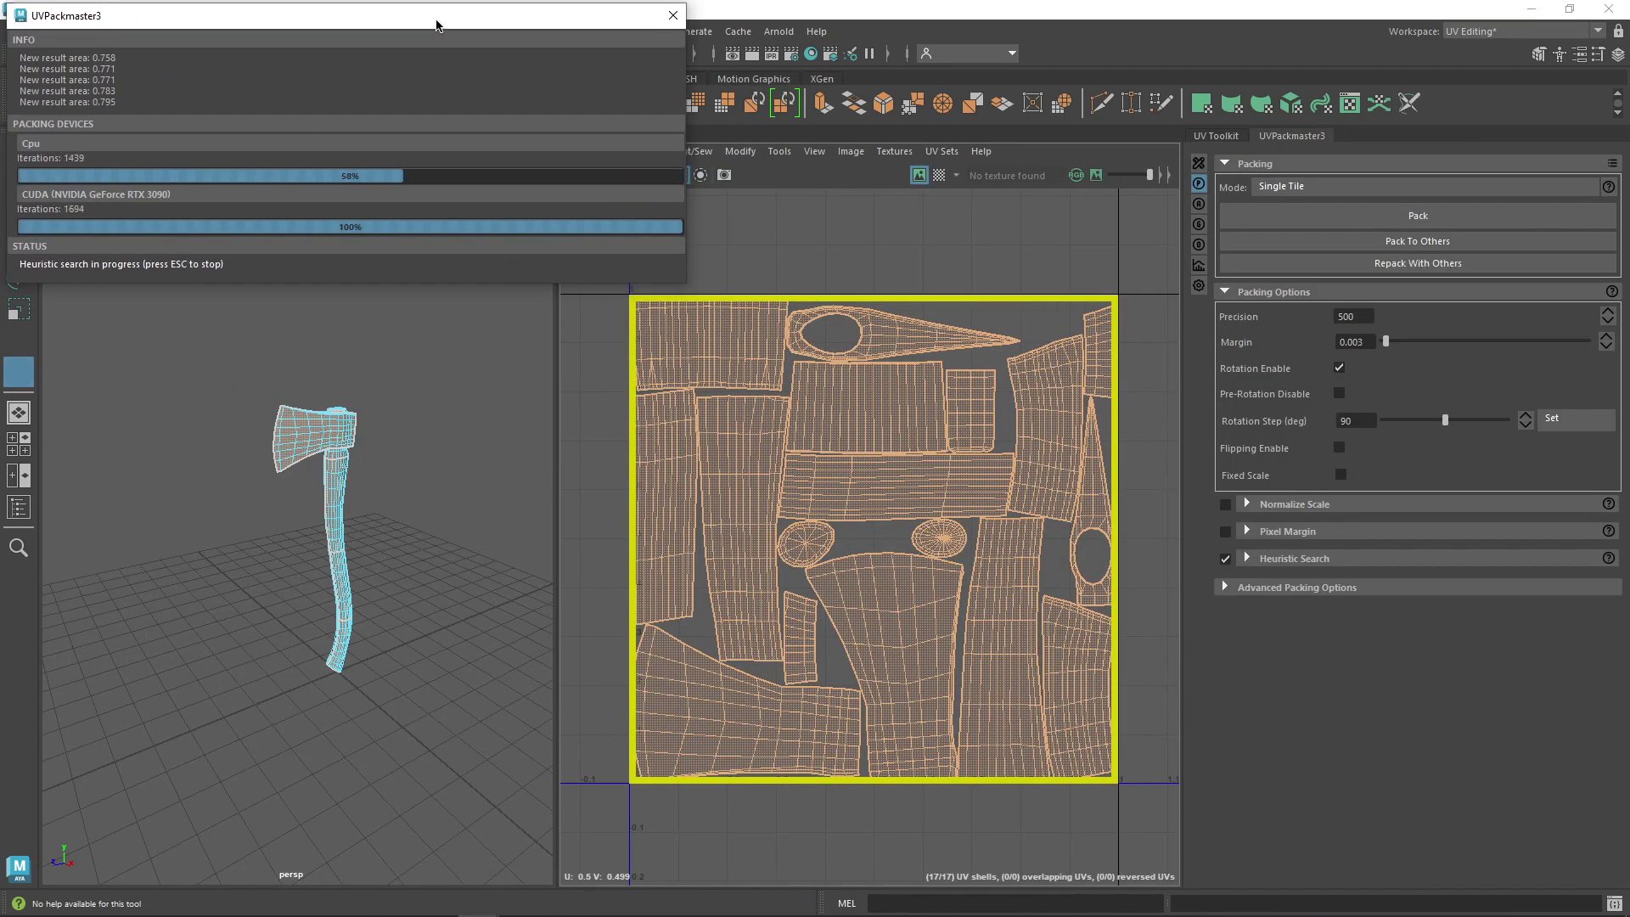
key(Escape)
click(1246, 558)
click(1417, 216)
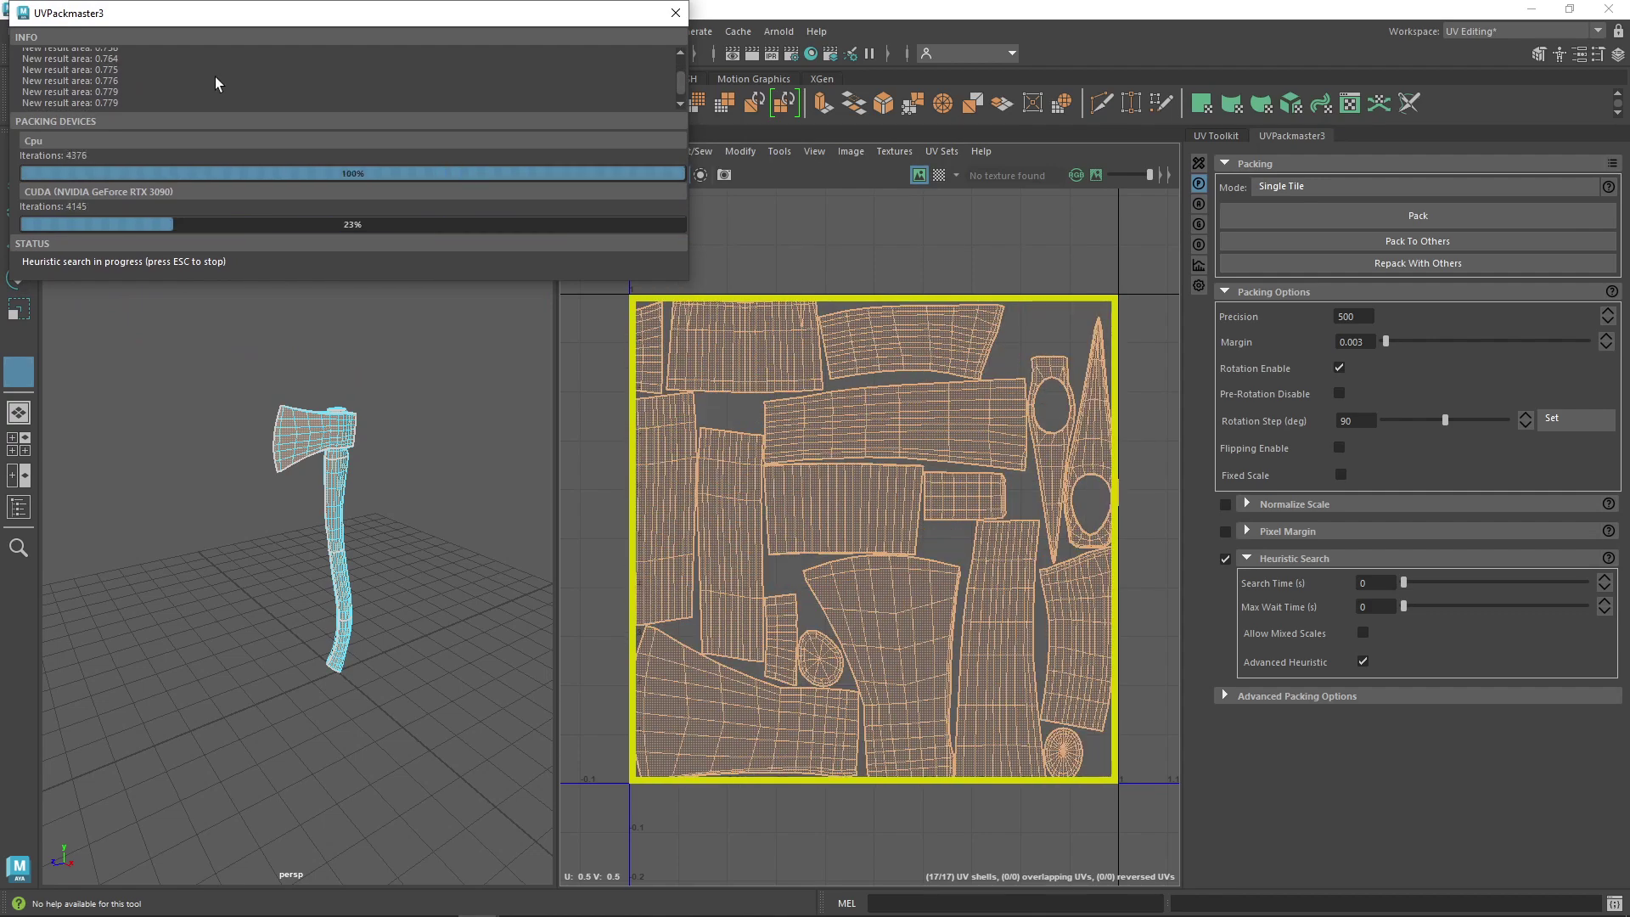
key(Escape)
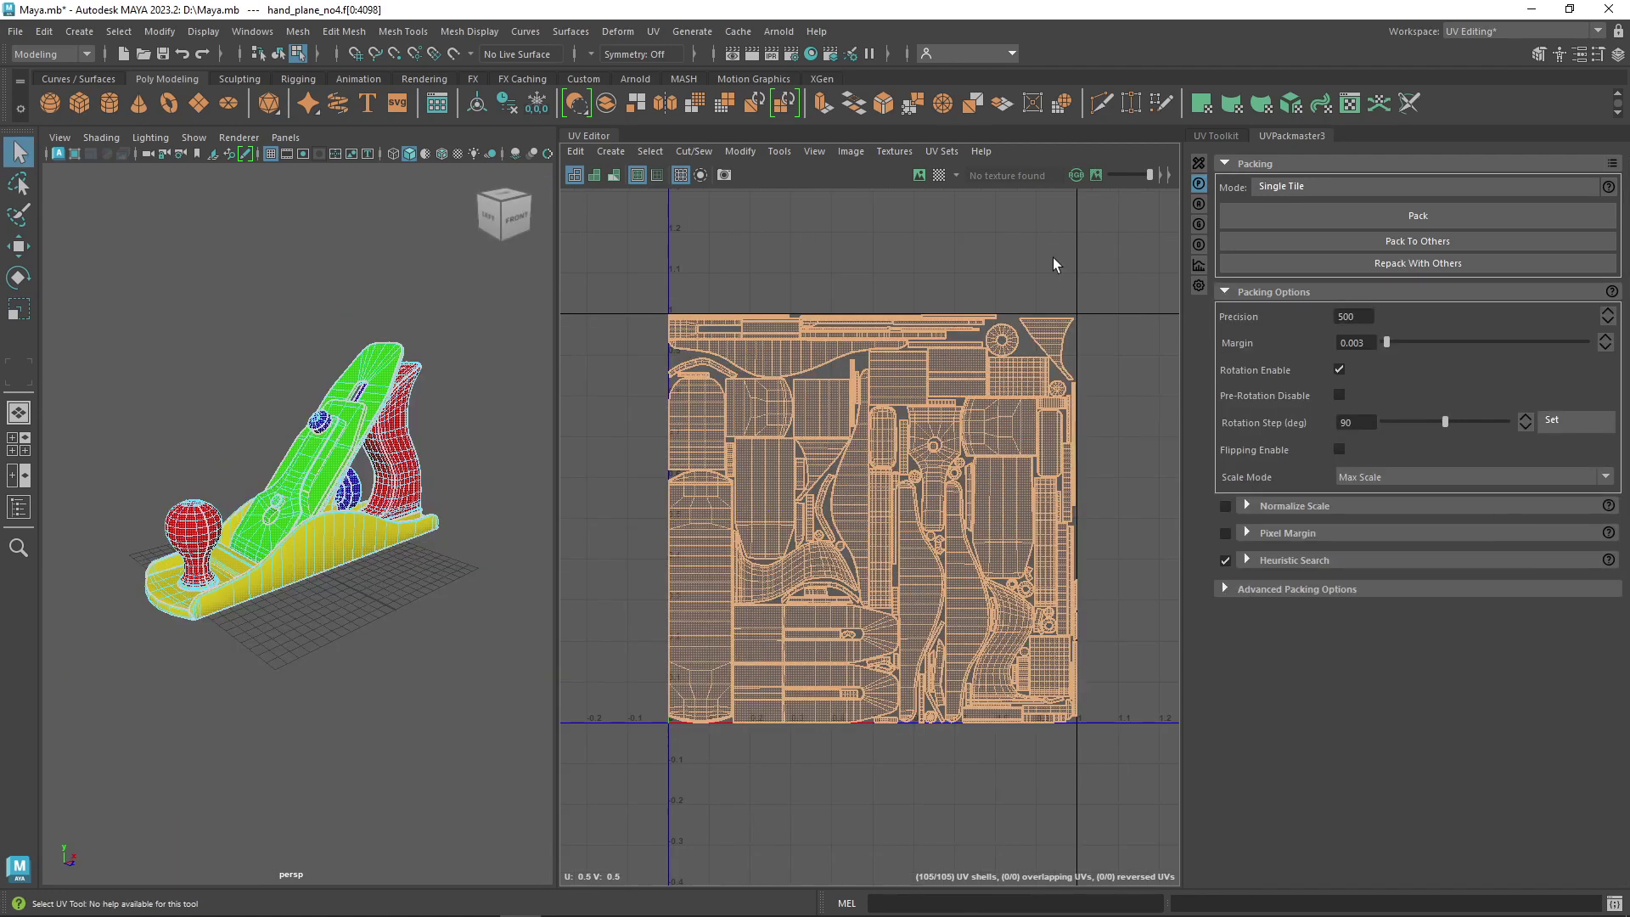
Switch the packing mode to Groups To Tiles and pack the hand plane's islands grouped by Material
click(1307, 186)
click(1309, 247)
click(1248, 290)
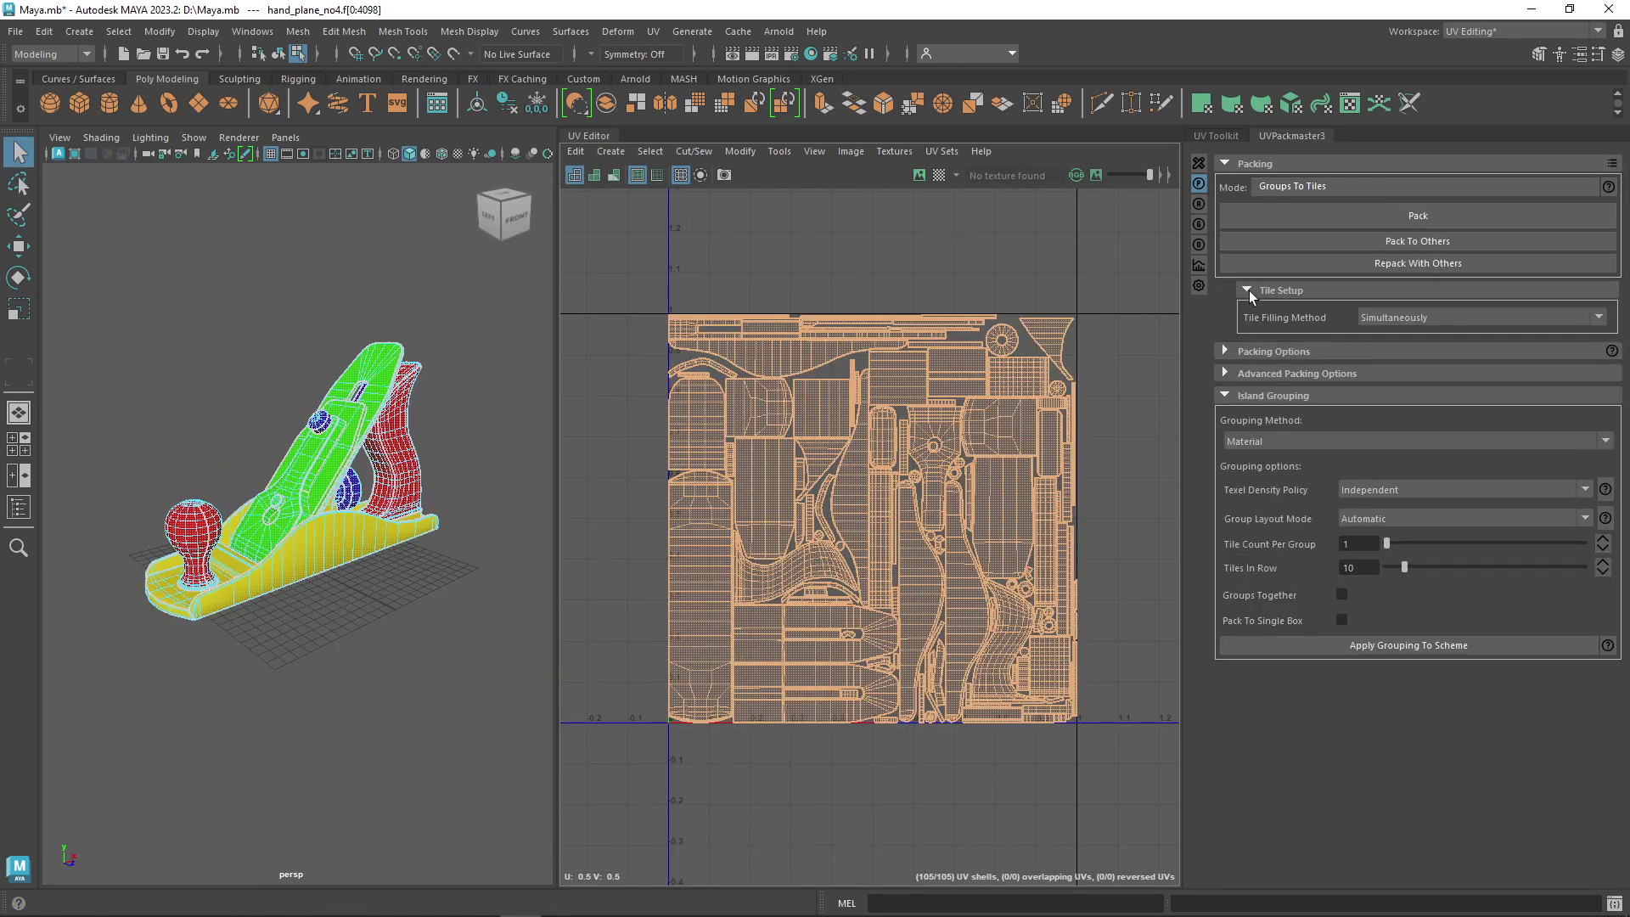
click(1247, 290)
click(1349, 223)
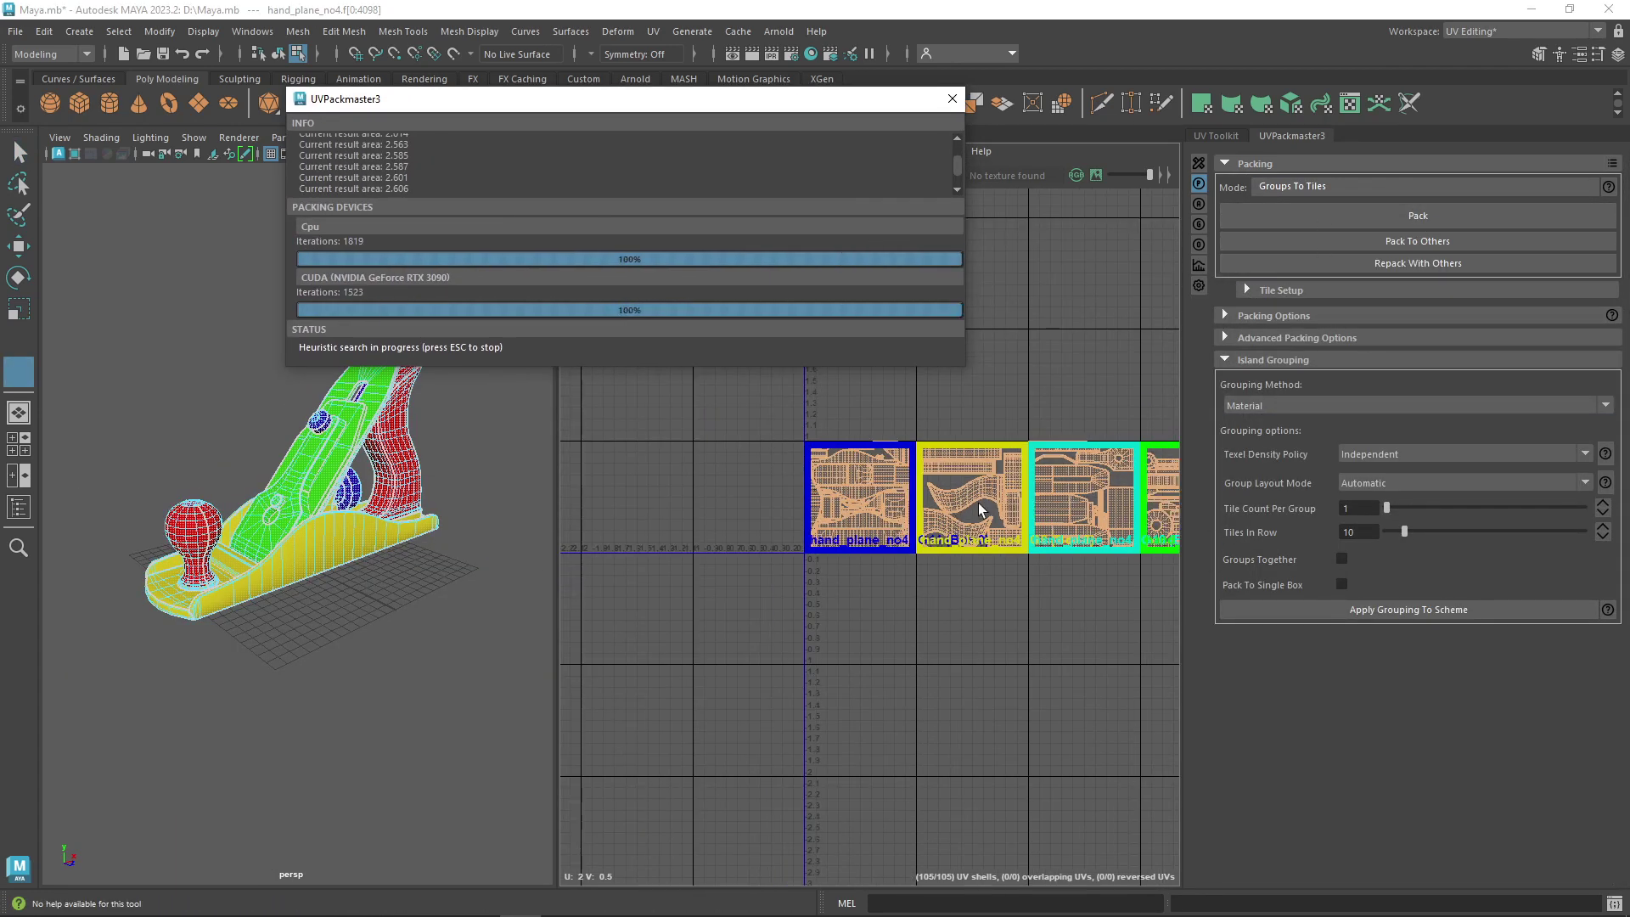
scroll(961, 430, up, 3)
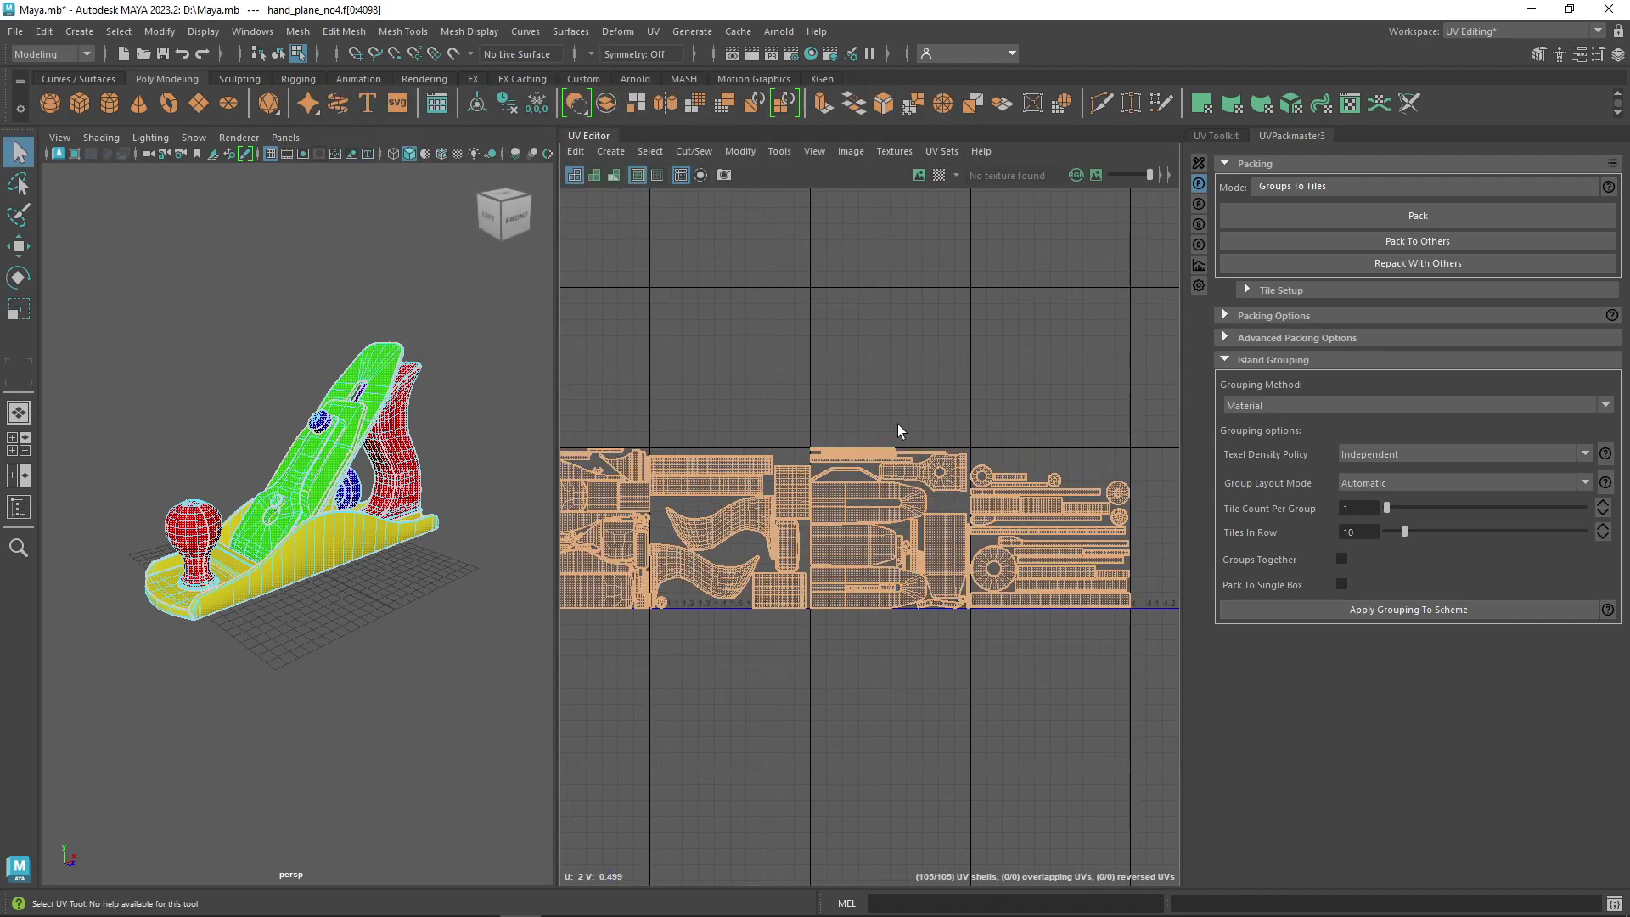
Set the grouping method to Mesh Part, pack the hand plane's islands into tiles and look over the tiles
click(1409, 405)
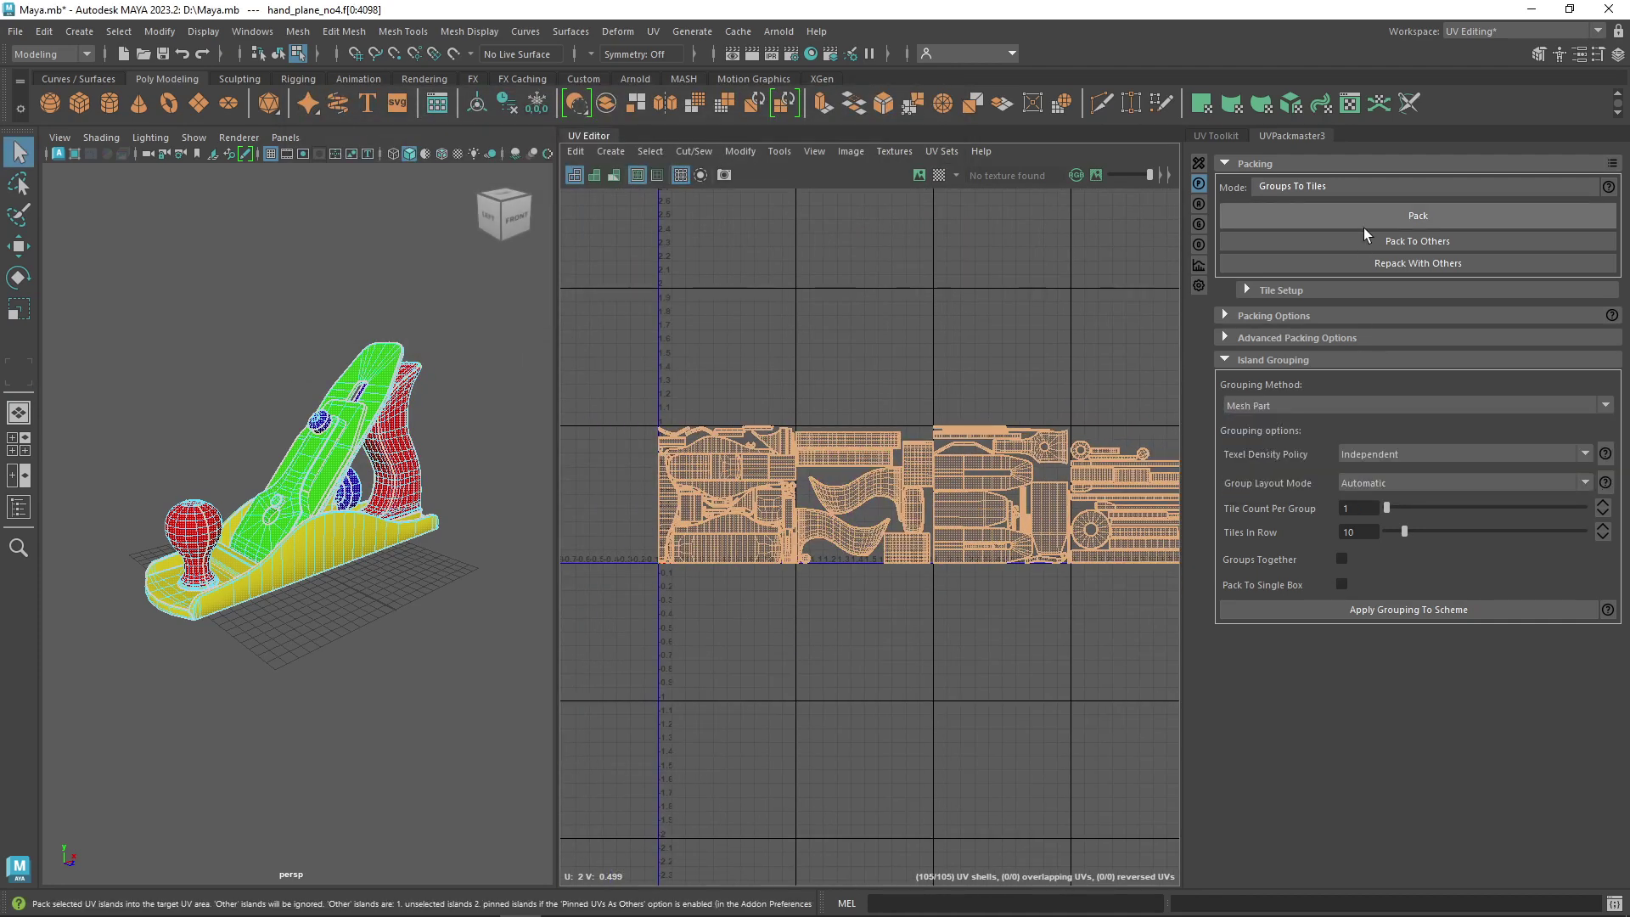
click(1360, 219)
drag(427, 378, 565, 594)
scroll(1025, 529, down, 3)
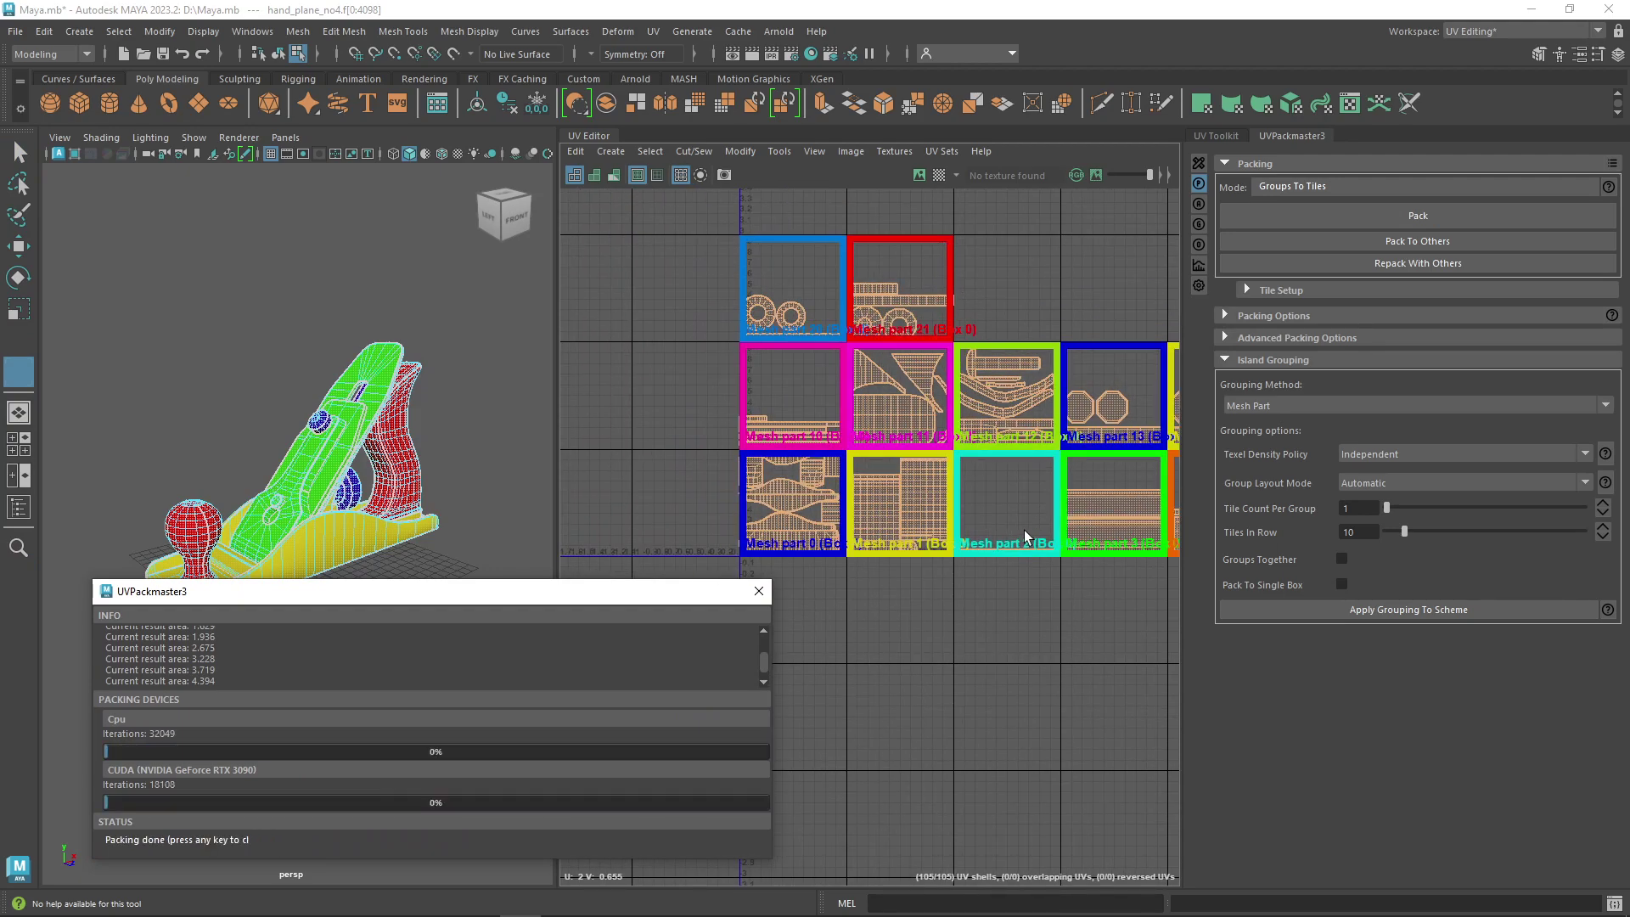
scroll(970, 421, up, 3)
scroll(853, 537, down, 3)
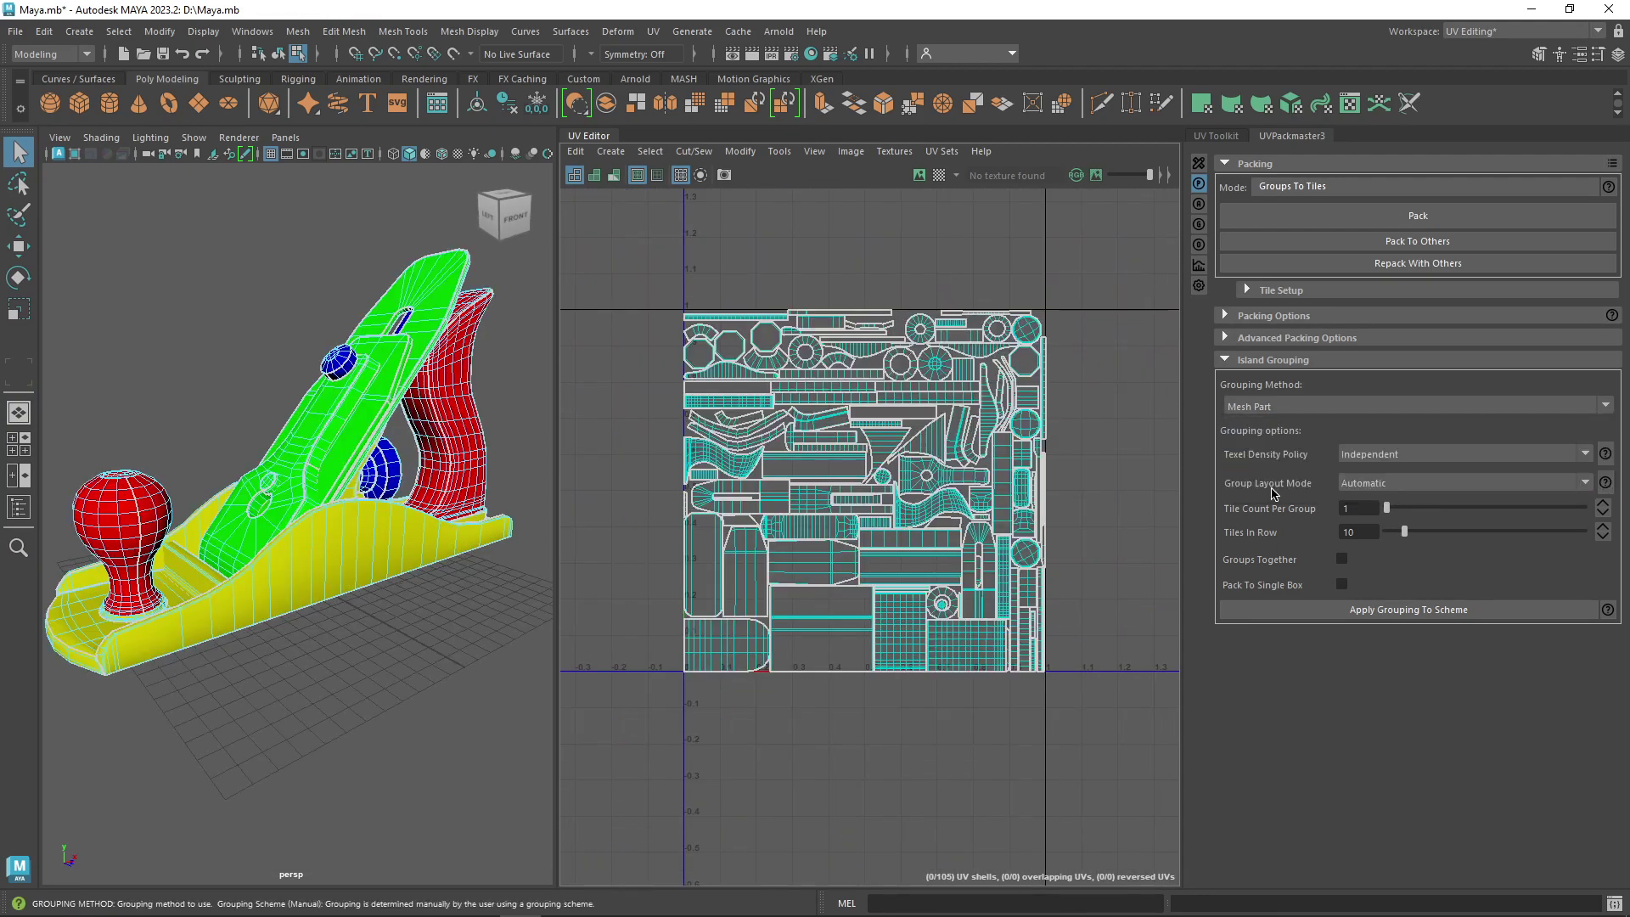
Set the grouping method to Grouping Scheme (Manual), rename its first group Default and select the islands assigned to it
click(1417, 406)
click(1337, 453)
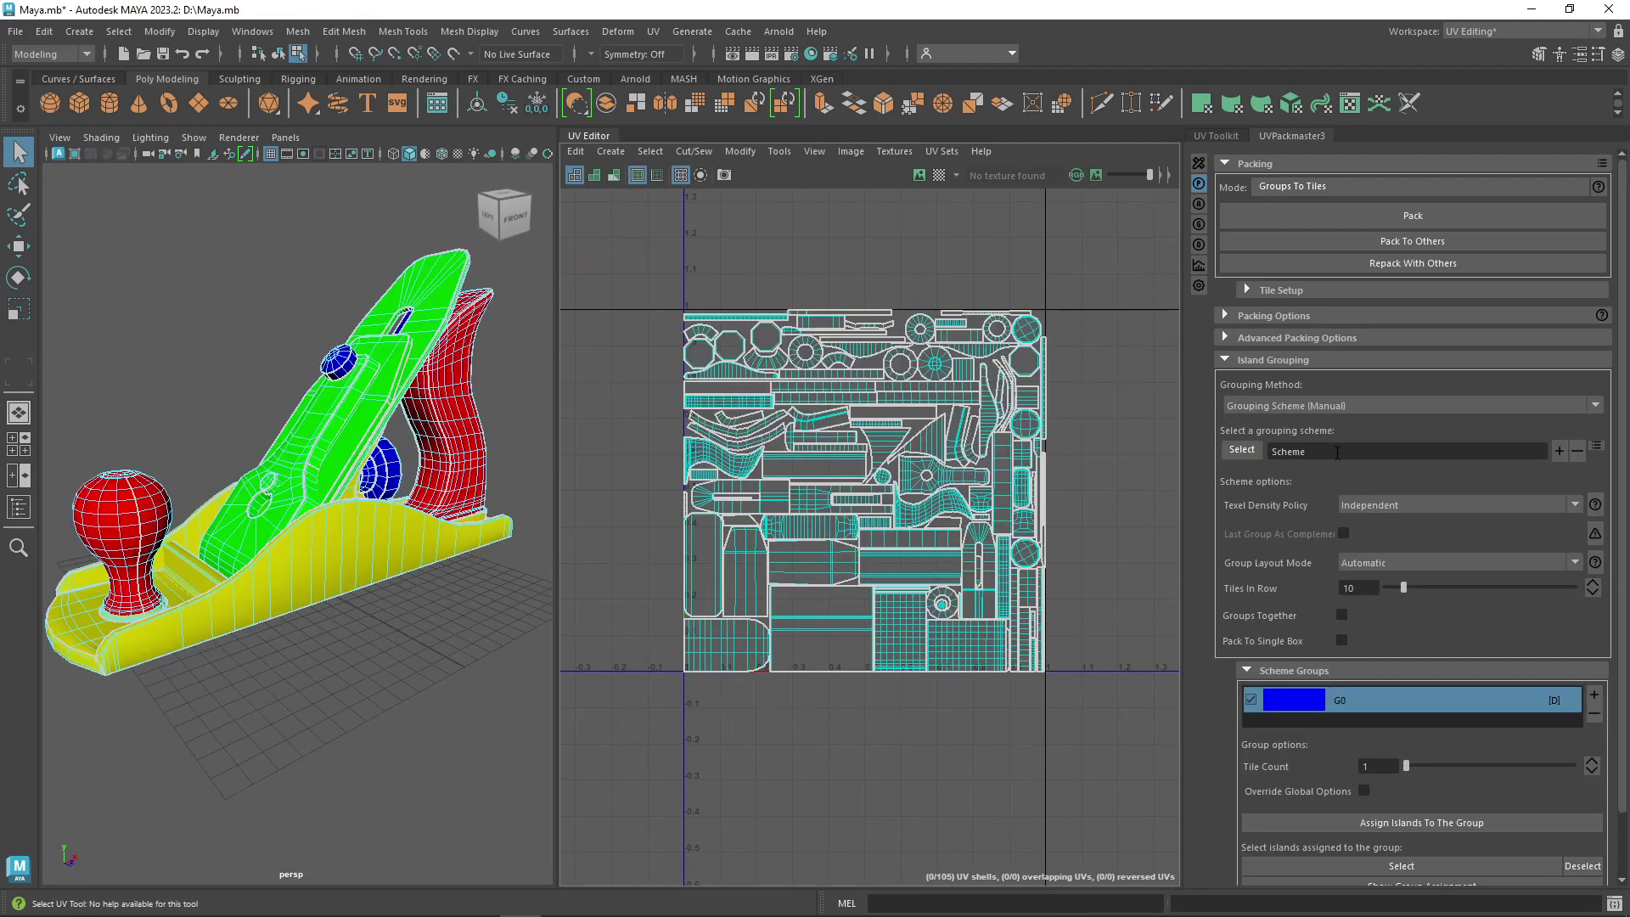
scroll(1356, 675, down, 1)
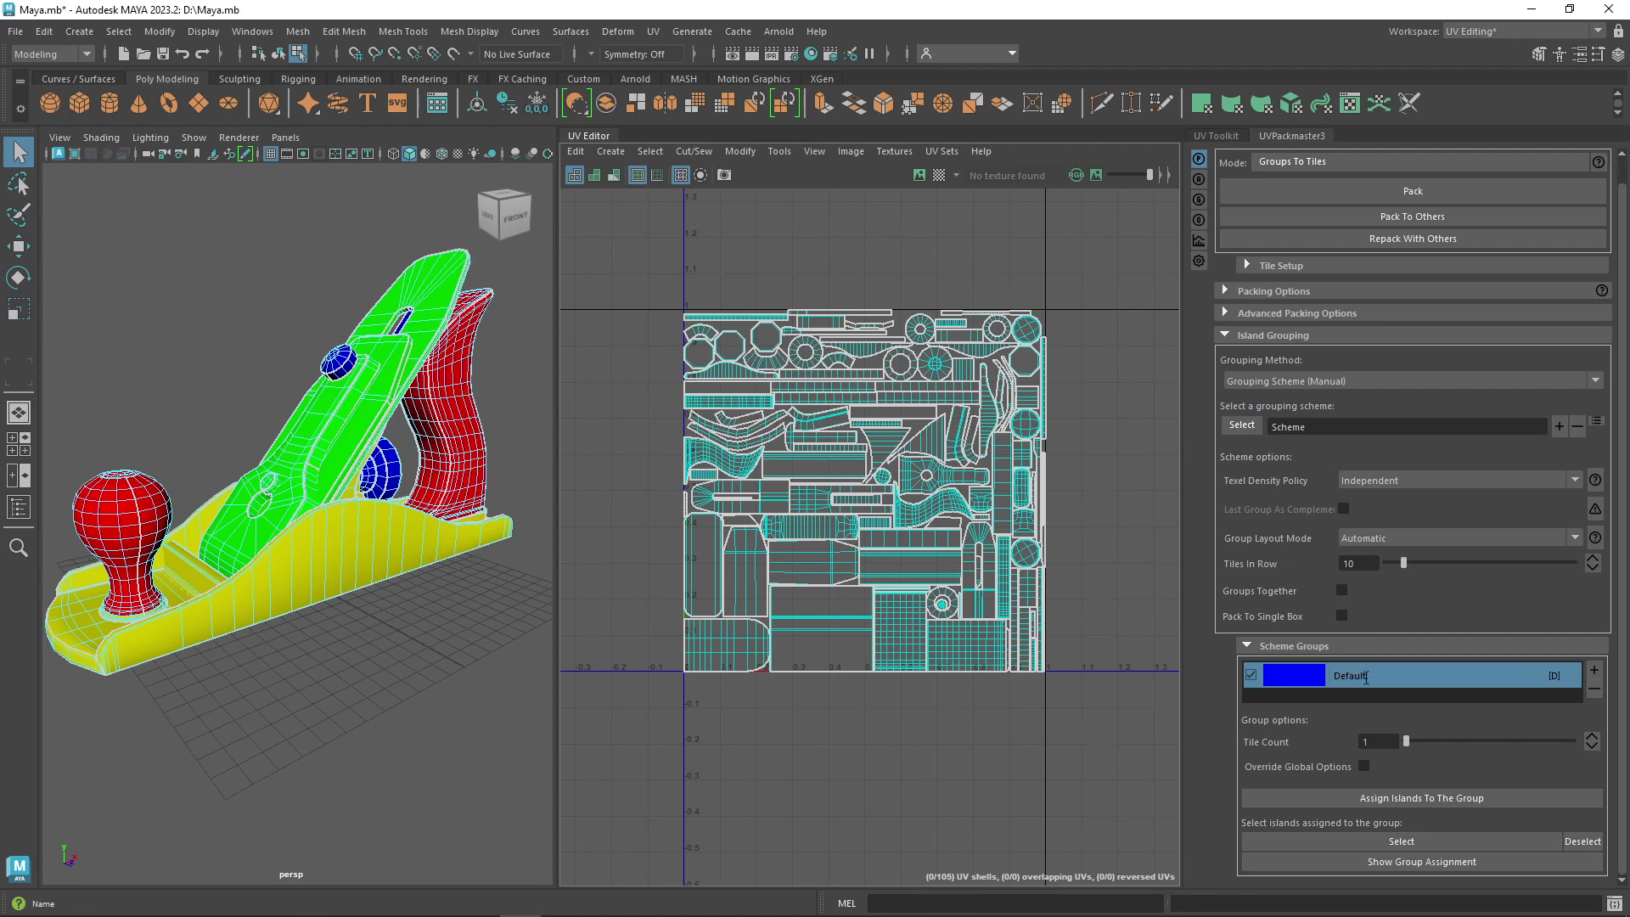
click(1402, 841)
click(1422, 861)
Add a second scheme group named Wood and give it a dark red color
click(1593, 670)
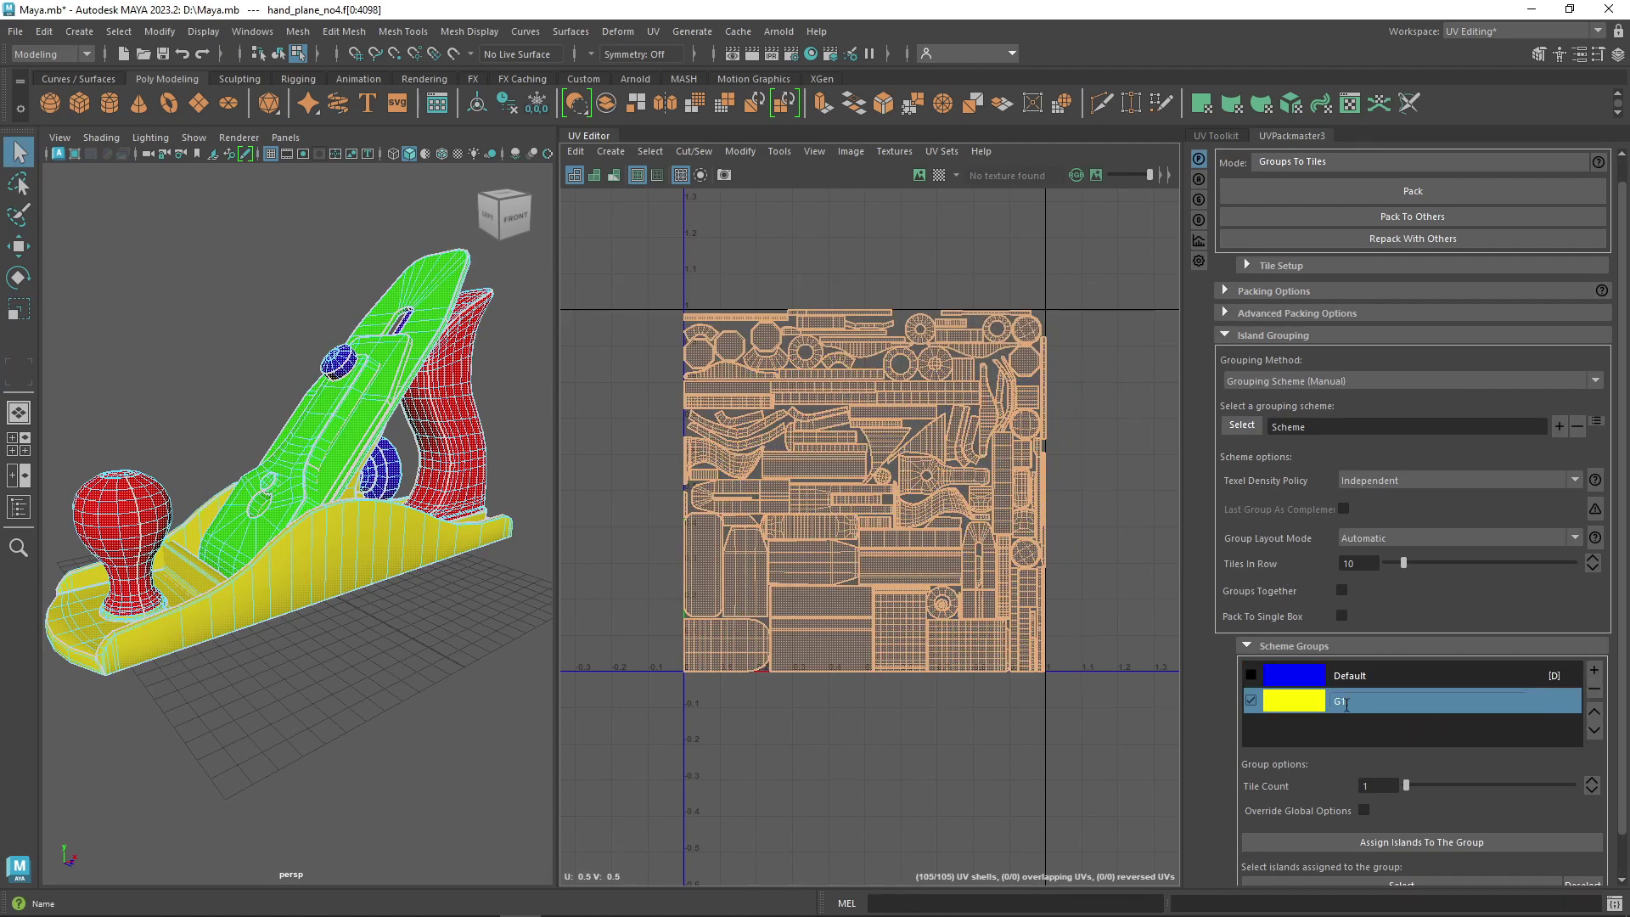
text(Wood)
click(1292, 709)
click(663, 793)
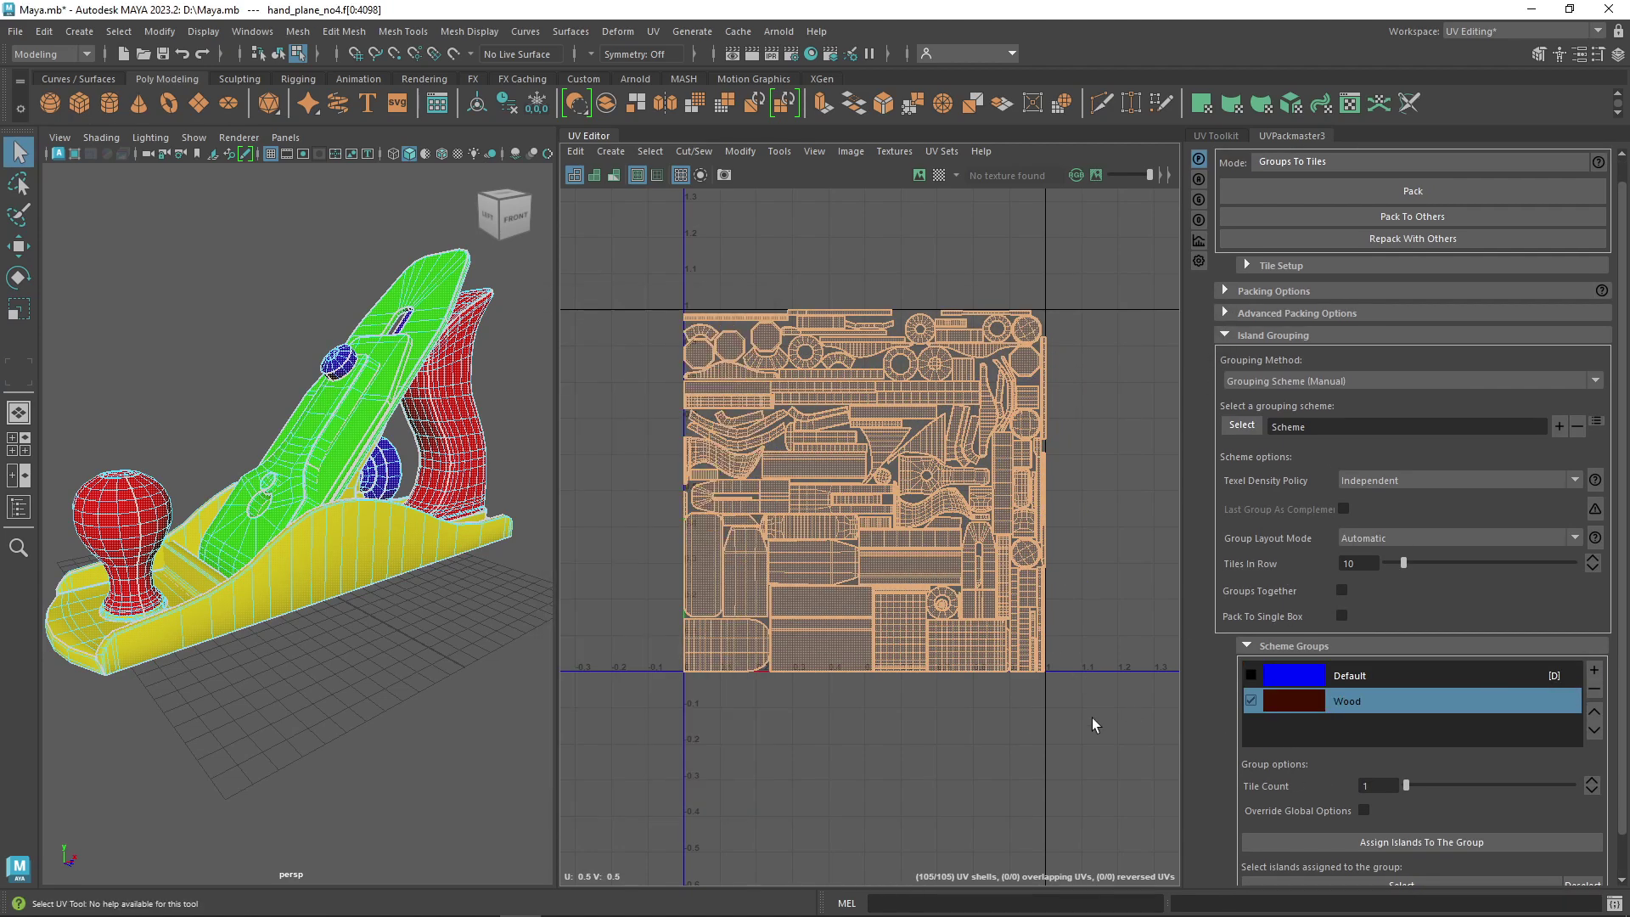
Select the UV islands of the red knob and rear handle and assign them to the Wood group
right_drag(428, 446, 500, 408)
scroll(1310, 756, down, 2)
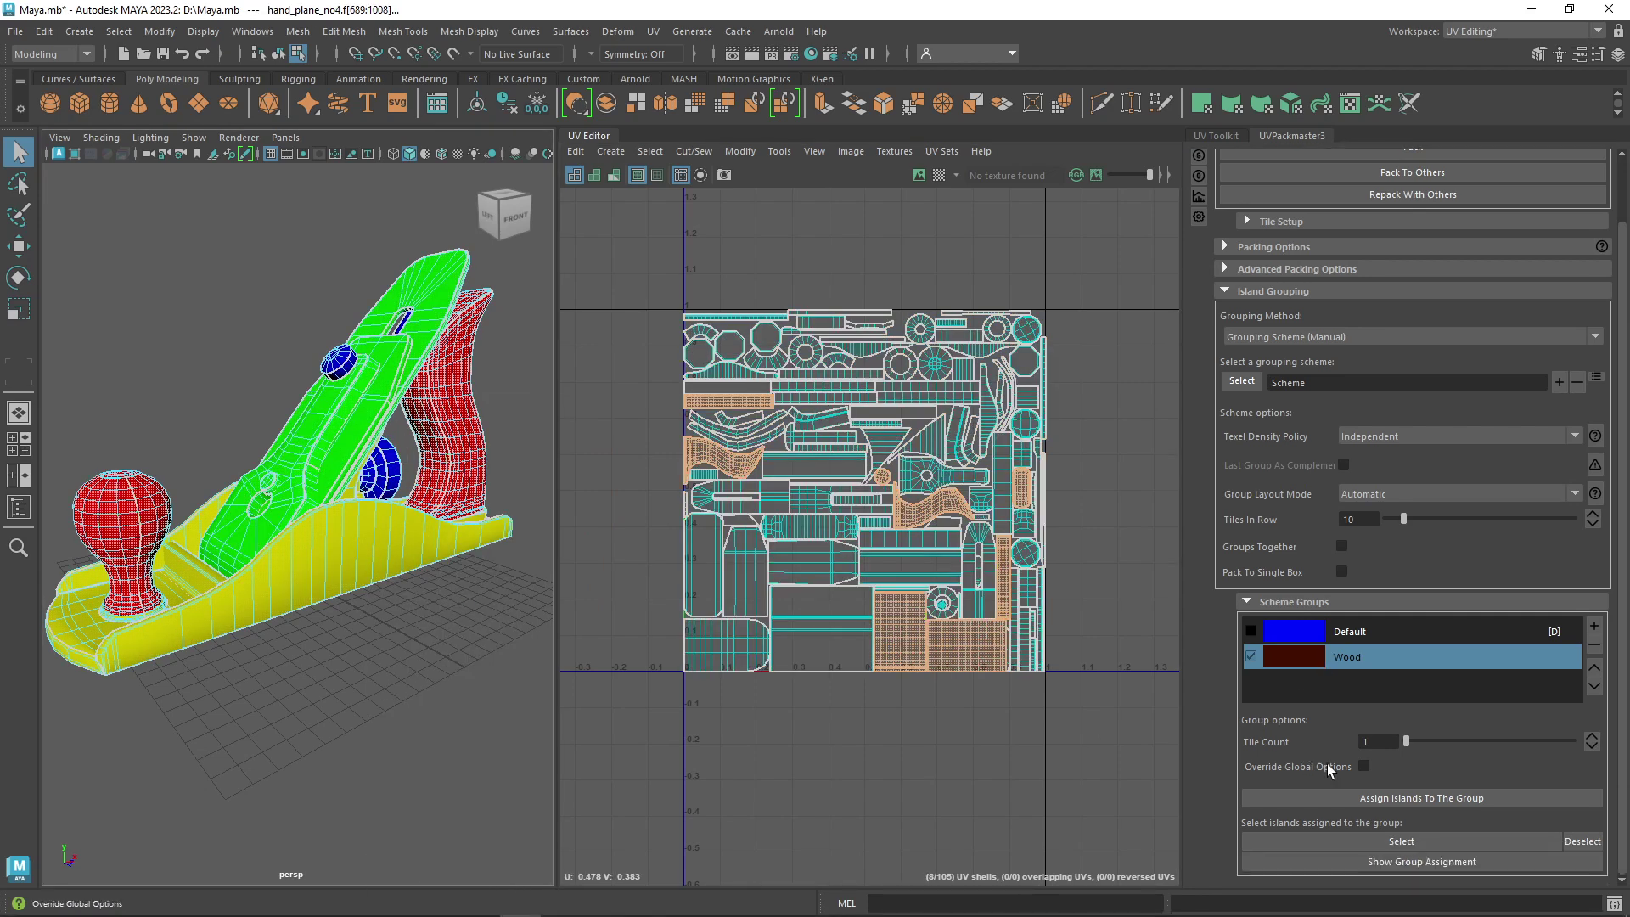
click(1400, 798)
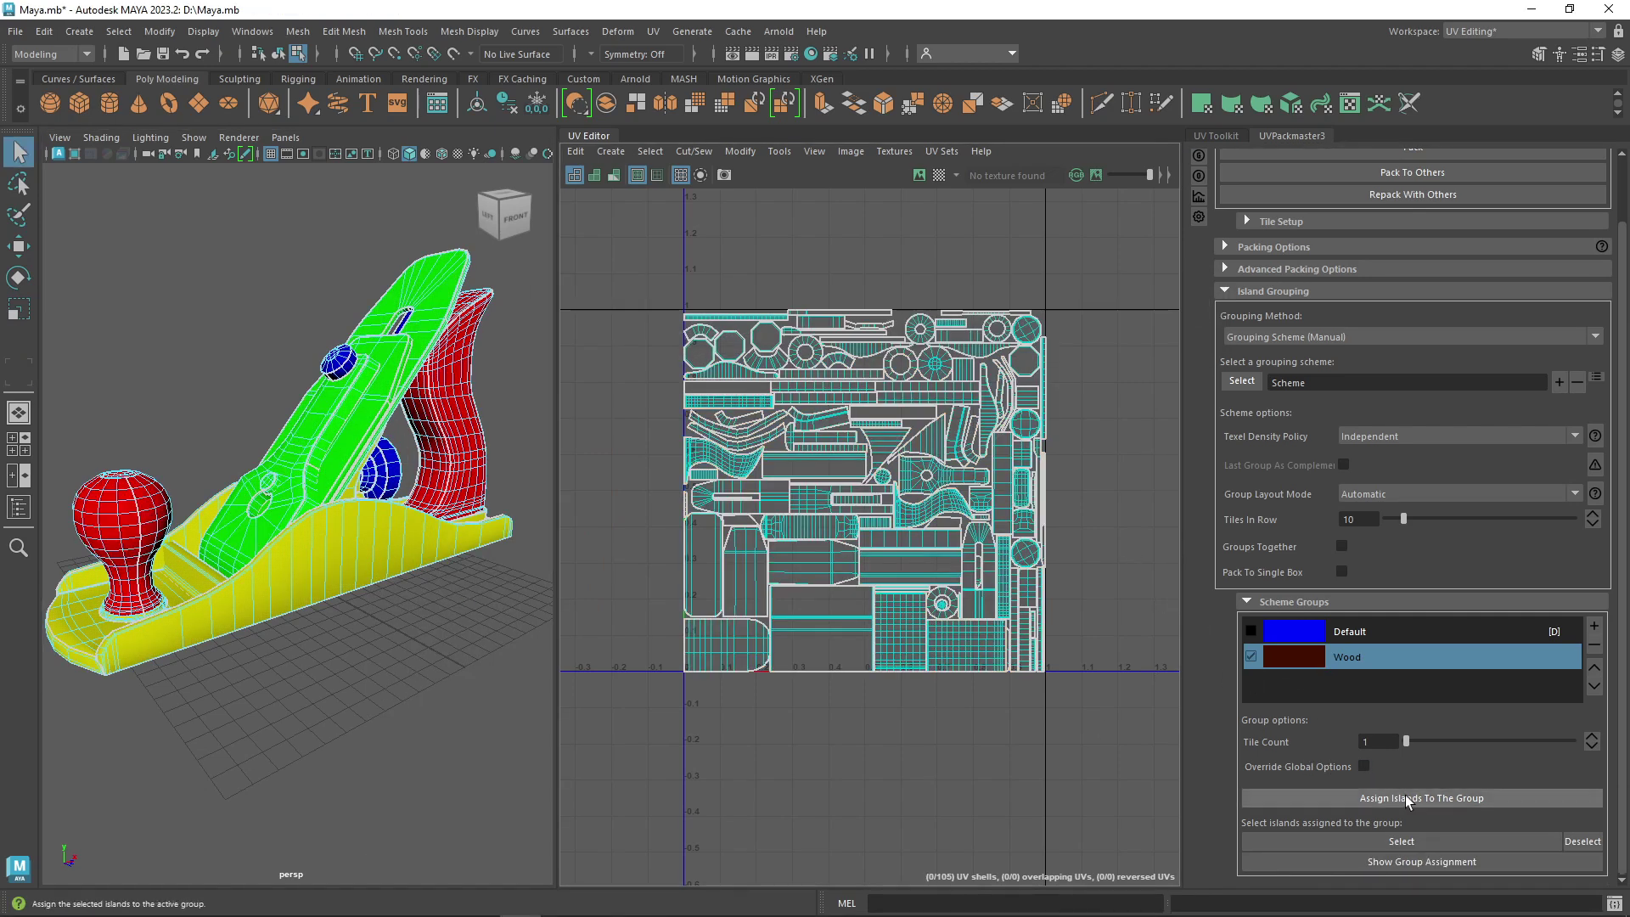
Add a third scheme group named Metal and give it a yellow color
key(q)
click(1353, 686)
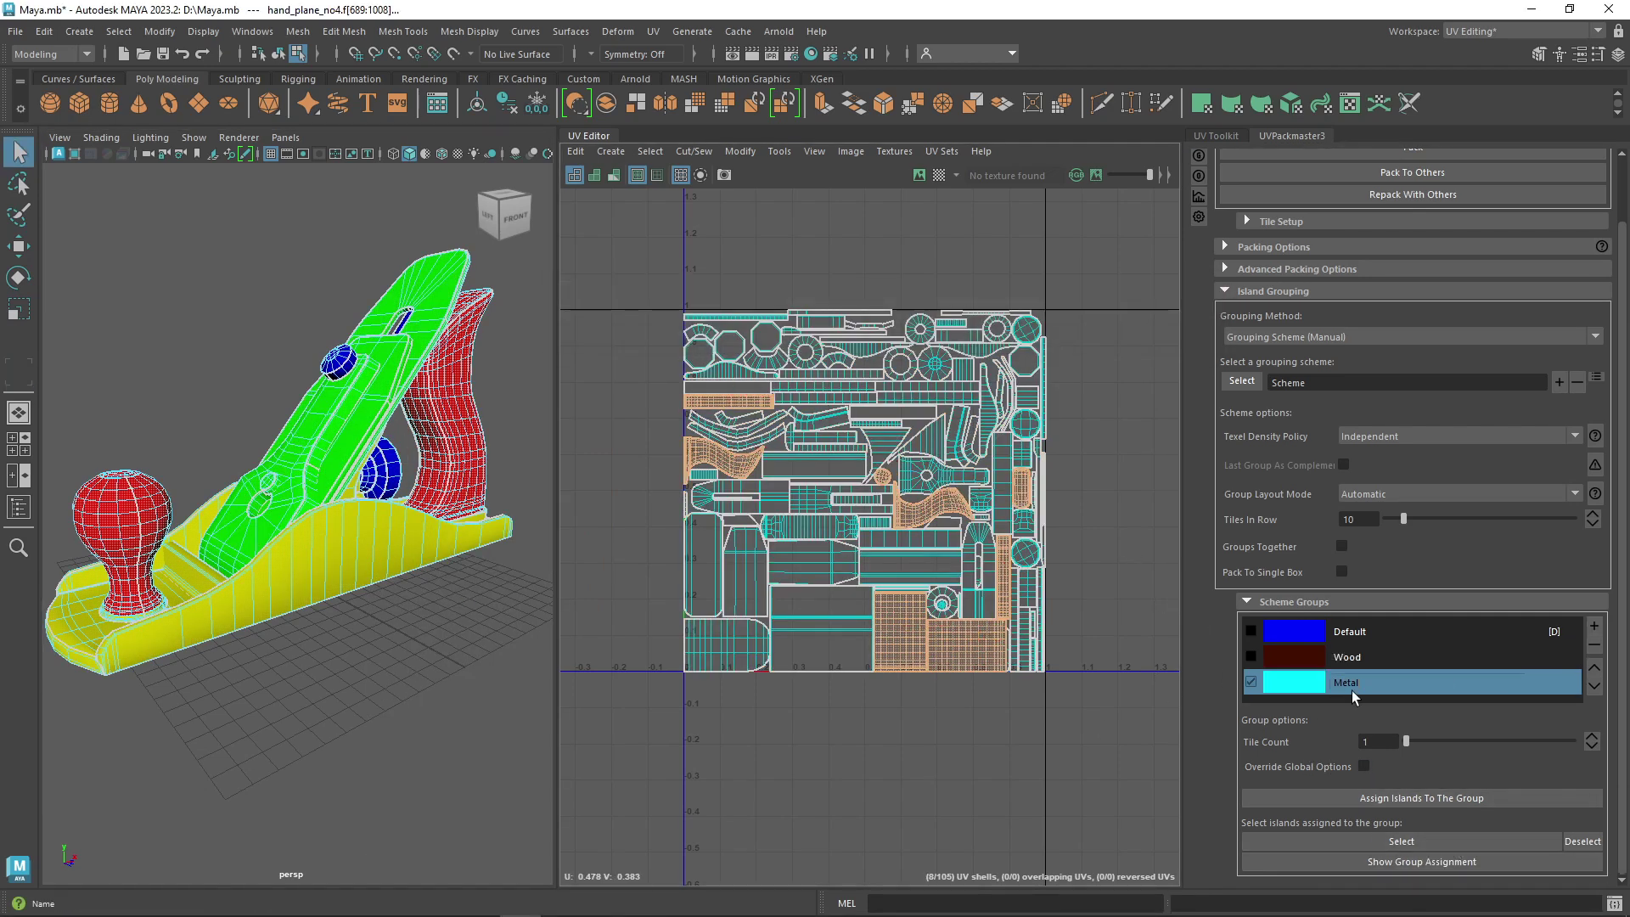
click(1294, 682)
Select the UV islands of the plane's yellow metal body parts and assign them to the Metal group
click(645, 663)
key(ctrl+shift+i)
scroll(235, 601, up, 3)
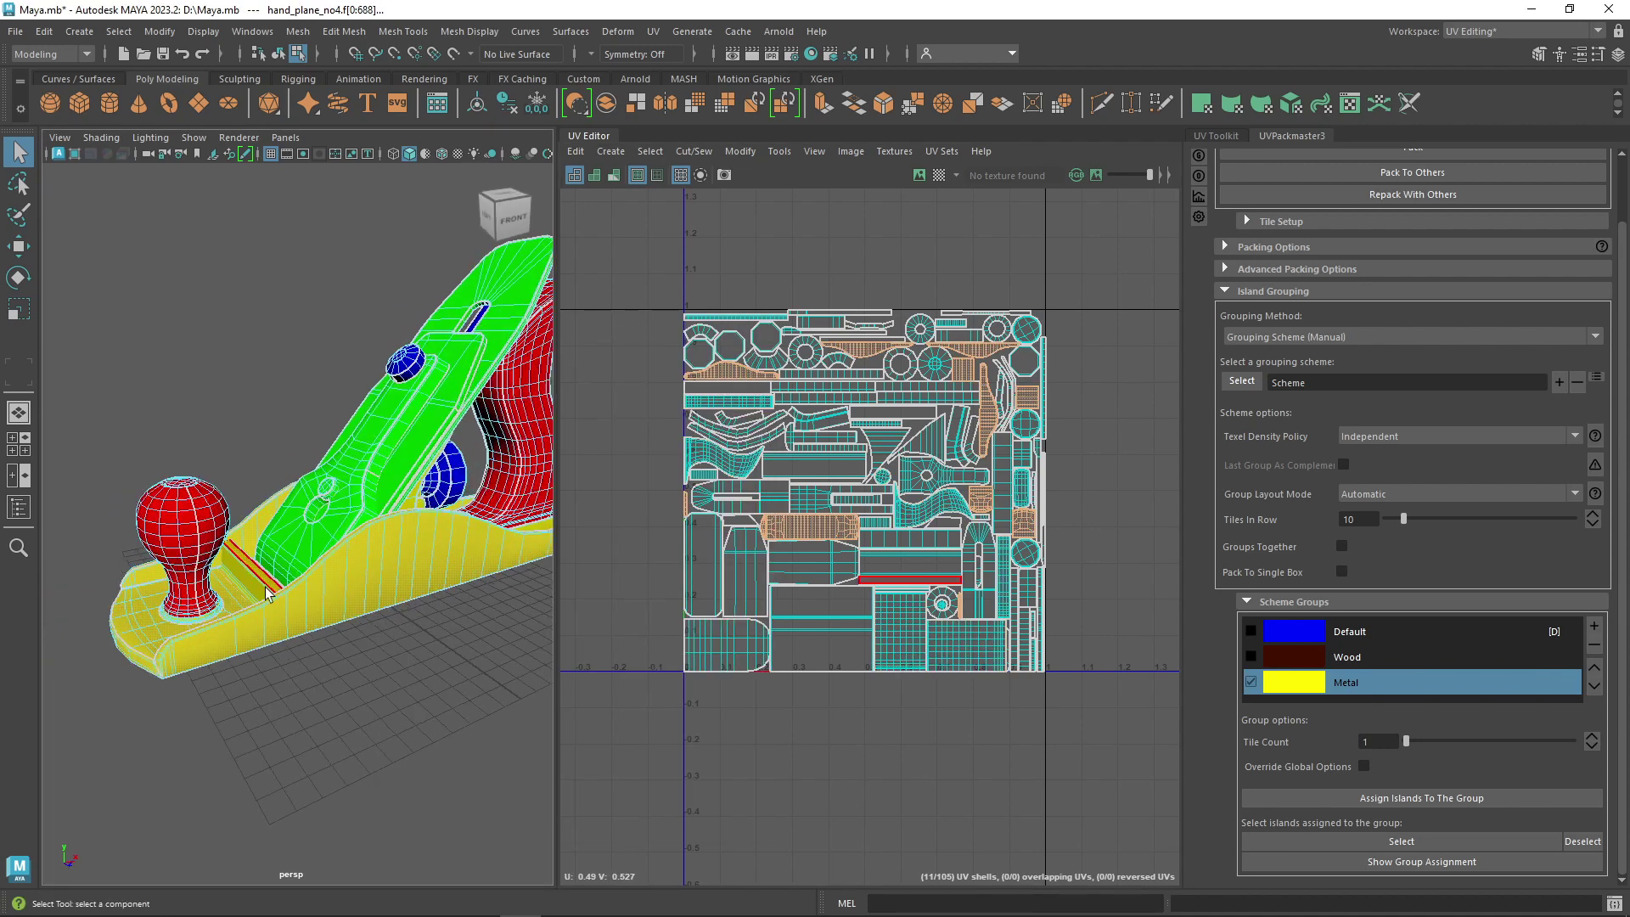
shift+click(235, 601)
alt+drag(235, 601, 346, 519)
shift+click(313, 545)
scroll(323, 535, up, 4)
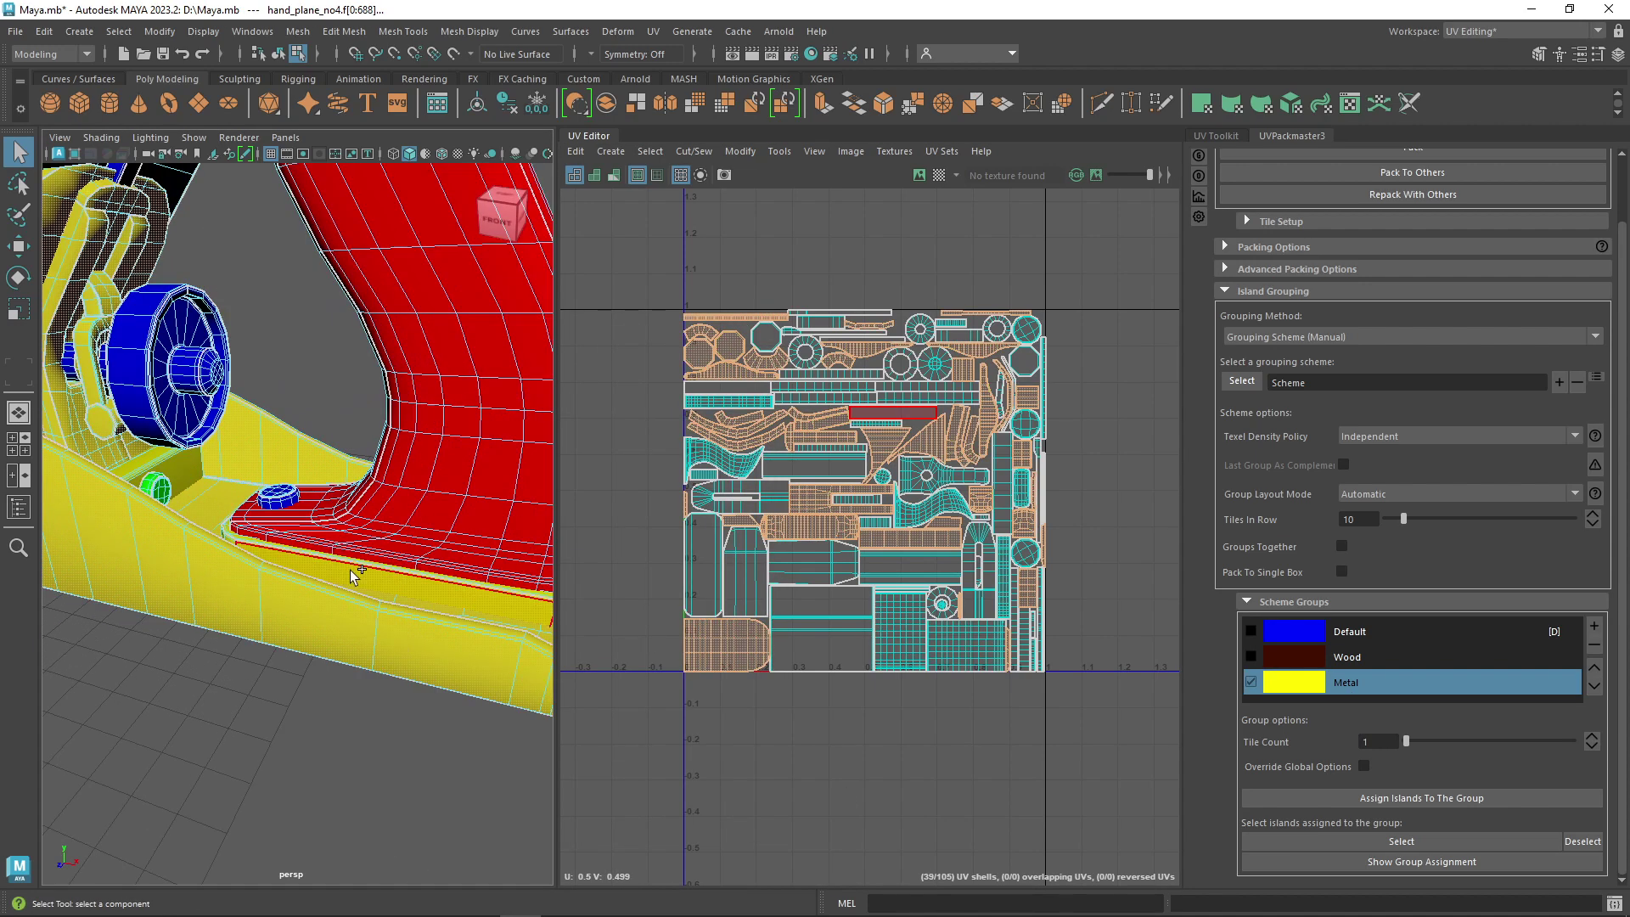
shift+click(340, 511)
shift+click(340, 456)
key(f)
key(w)
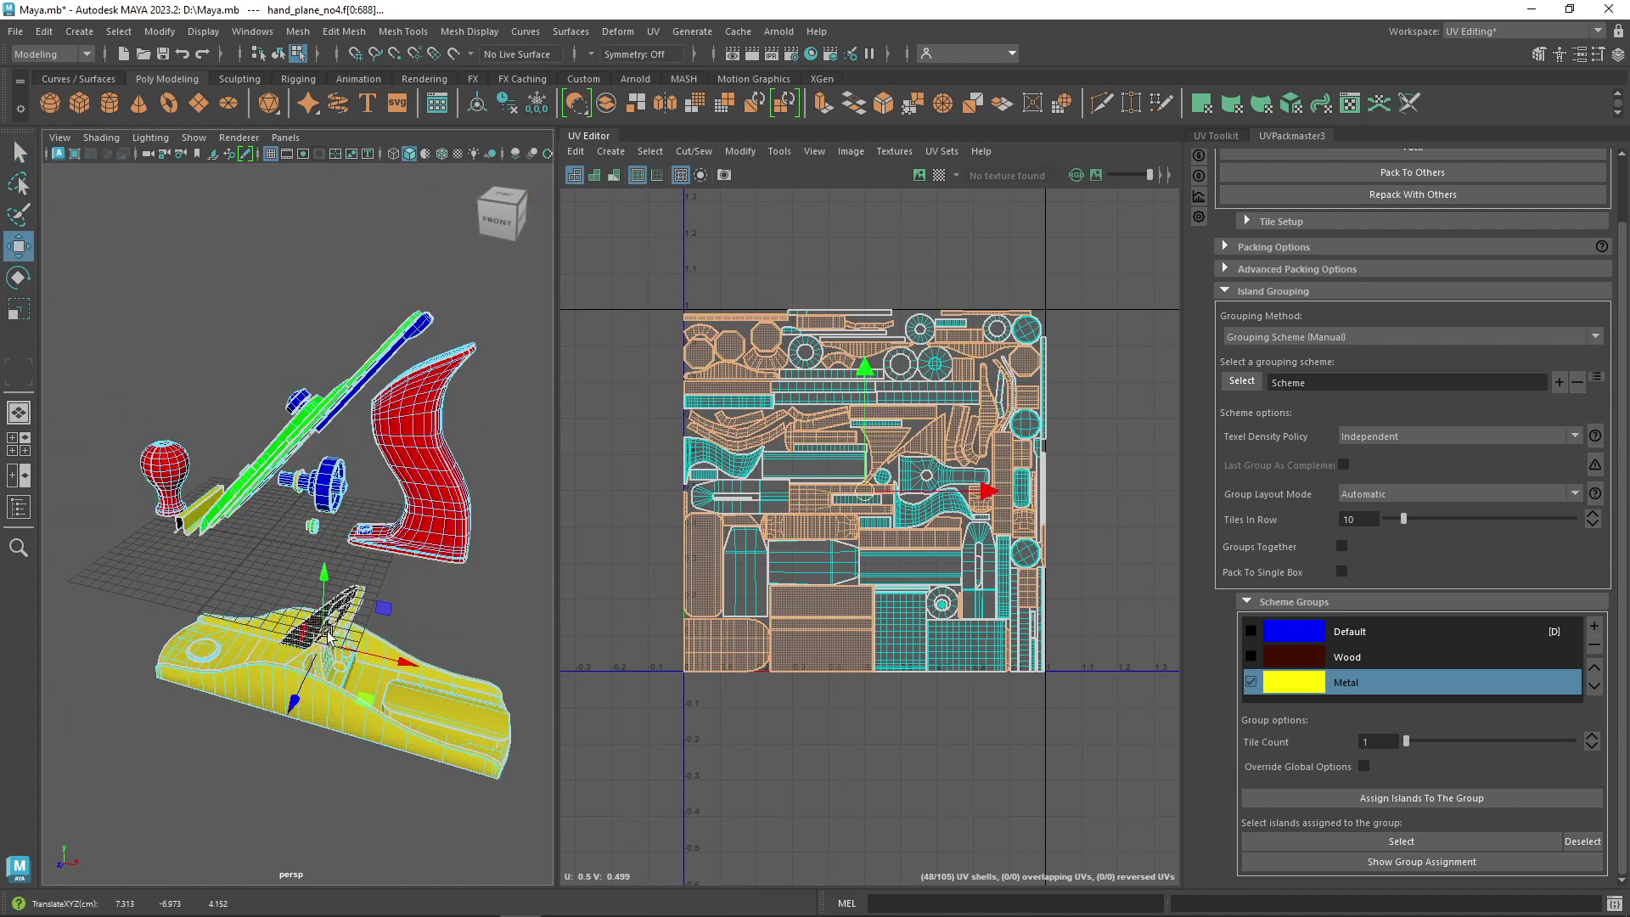
click(1422, 798)
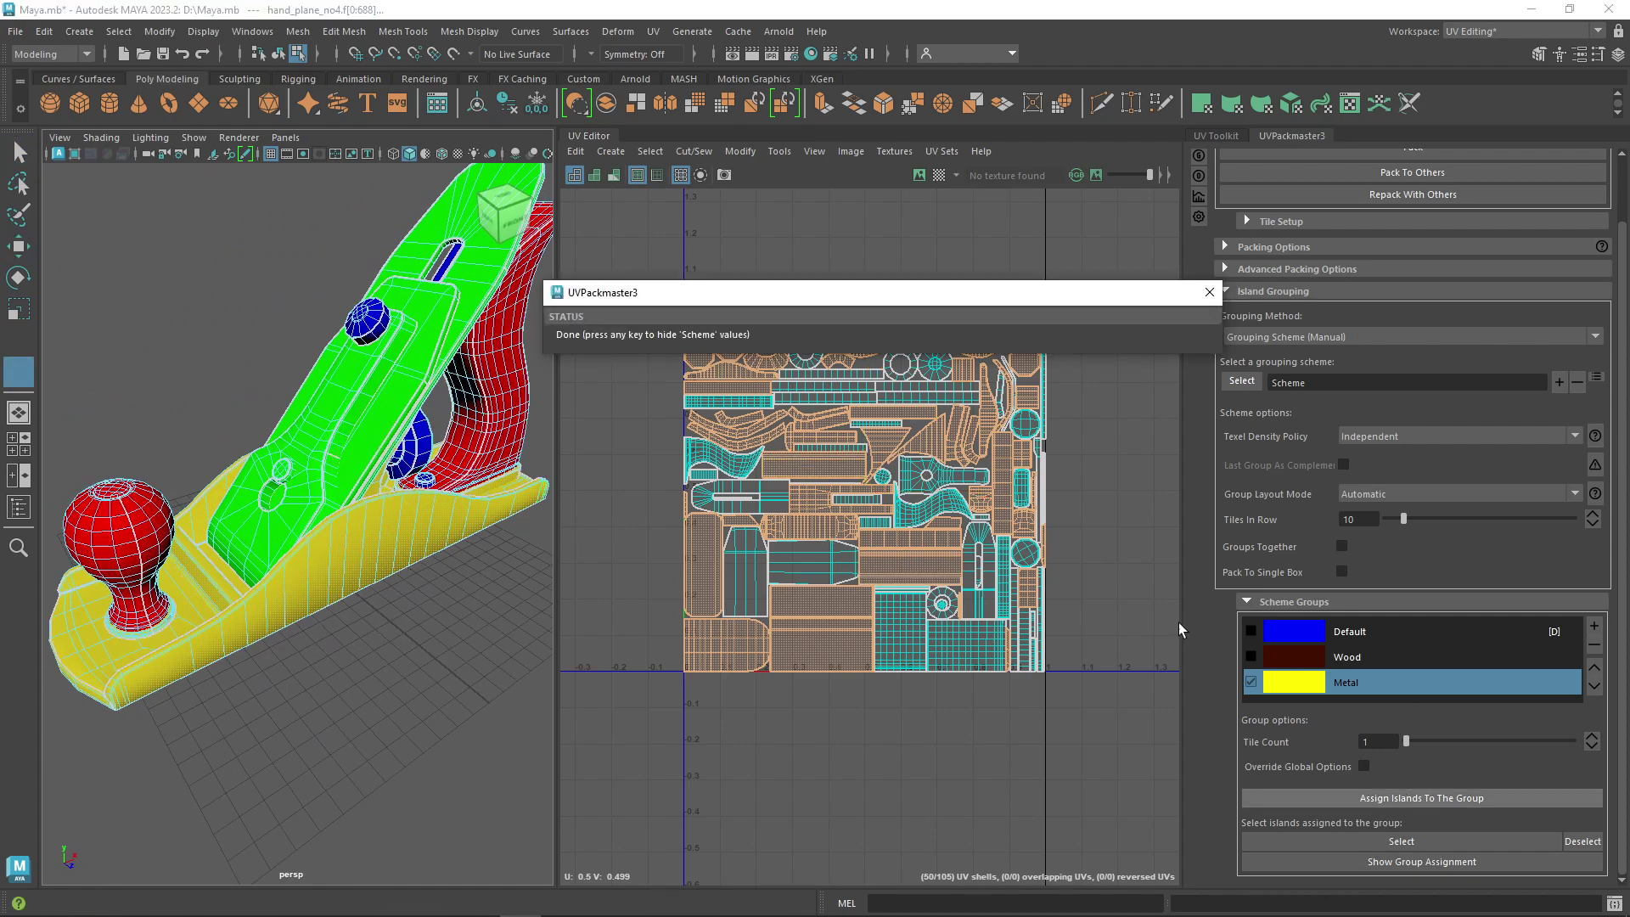
Display the group assignment of all islands in the UV editor, inspect it and close the status window
click(1422, 862)
scroll(1045, 306, up, 2)
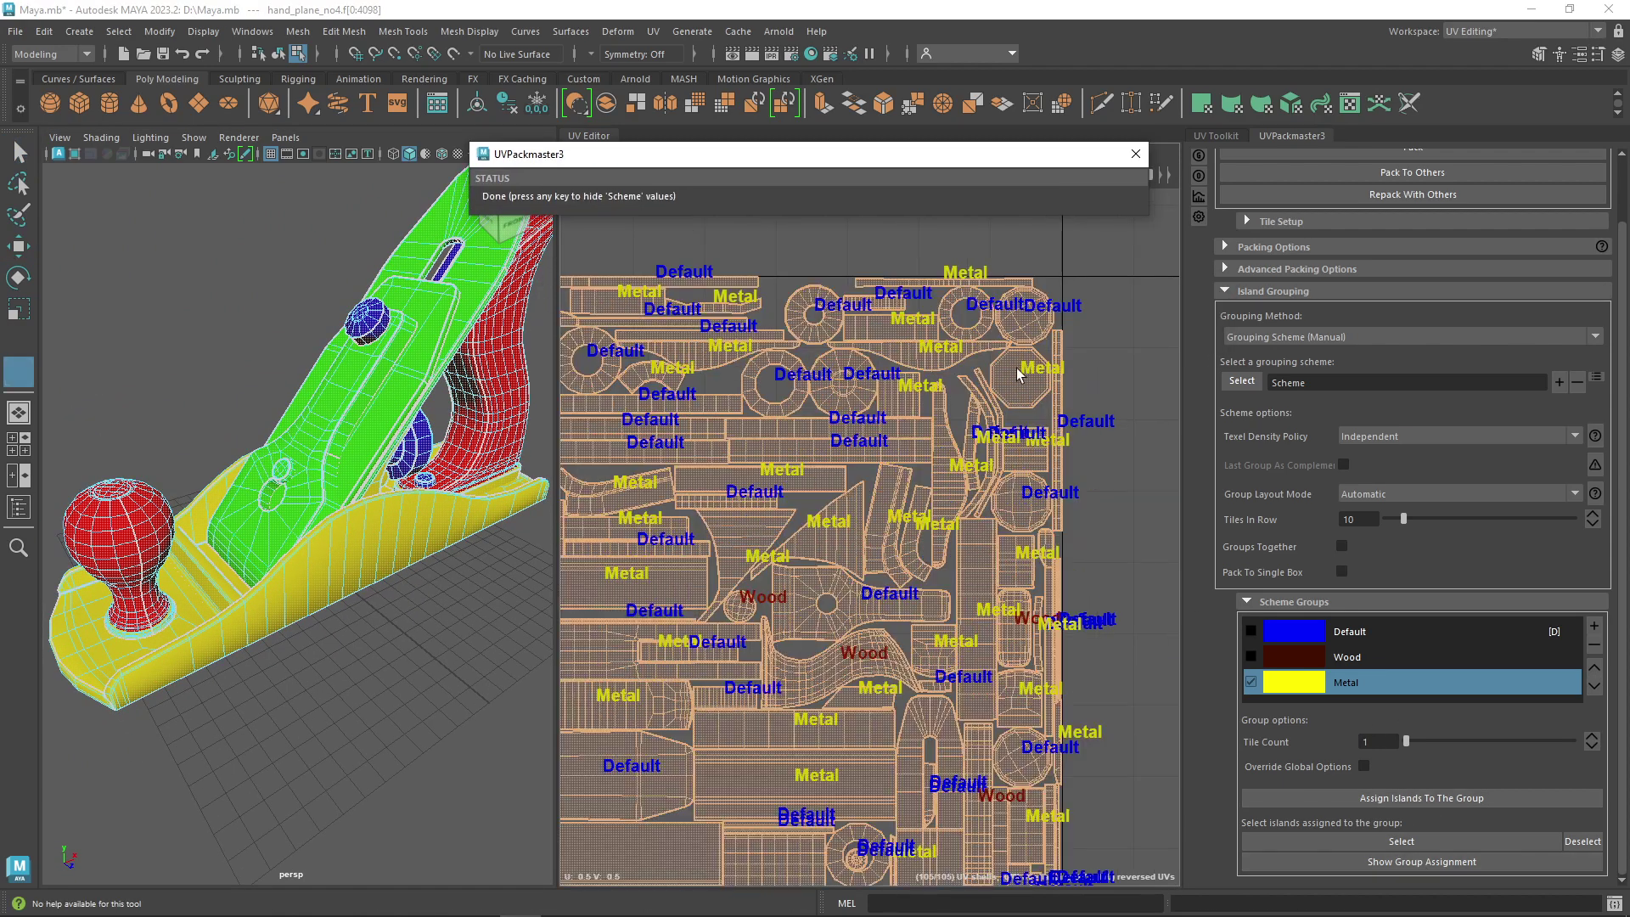
click(1136, 154)
scroll(1103, 382, down, 4)
Set the Texel Density Policy to Independent and pack the scheme groups into tiles
click(1399, 438)
click(1399, 455)
scroll(1404, 255, up, 2)
click(1412, 215)
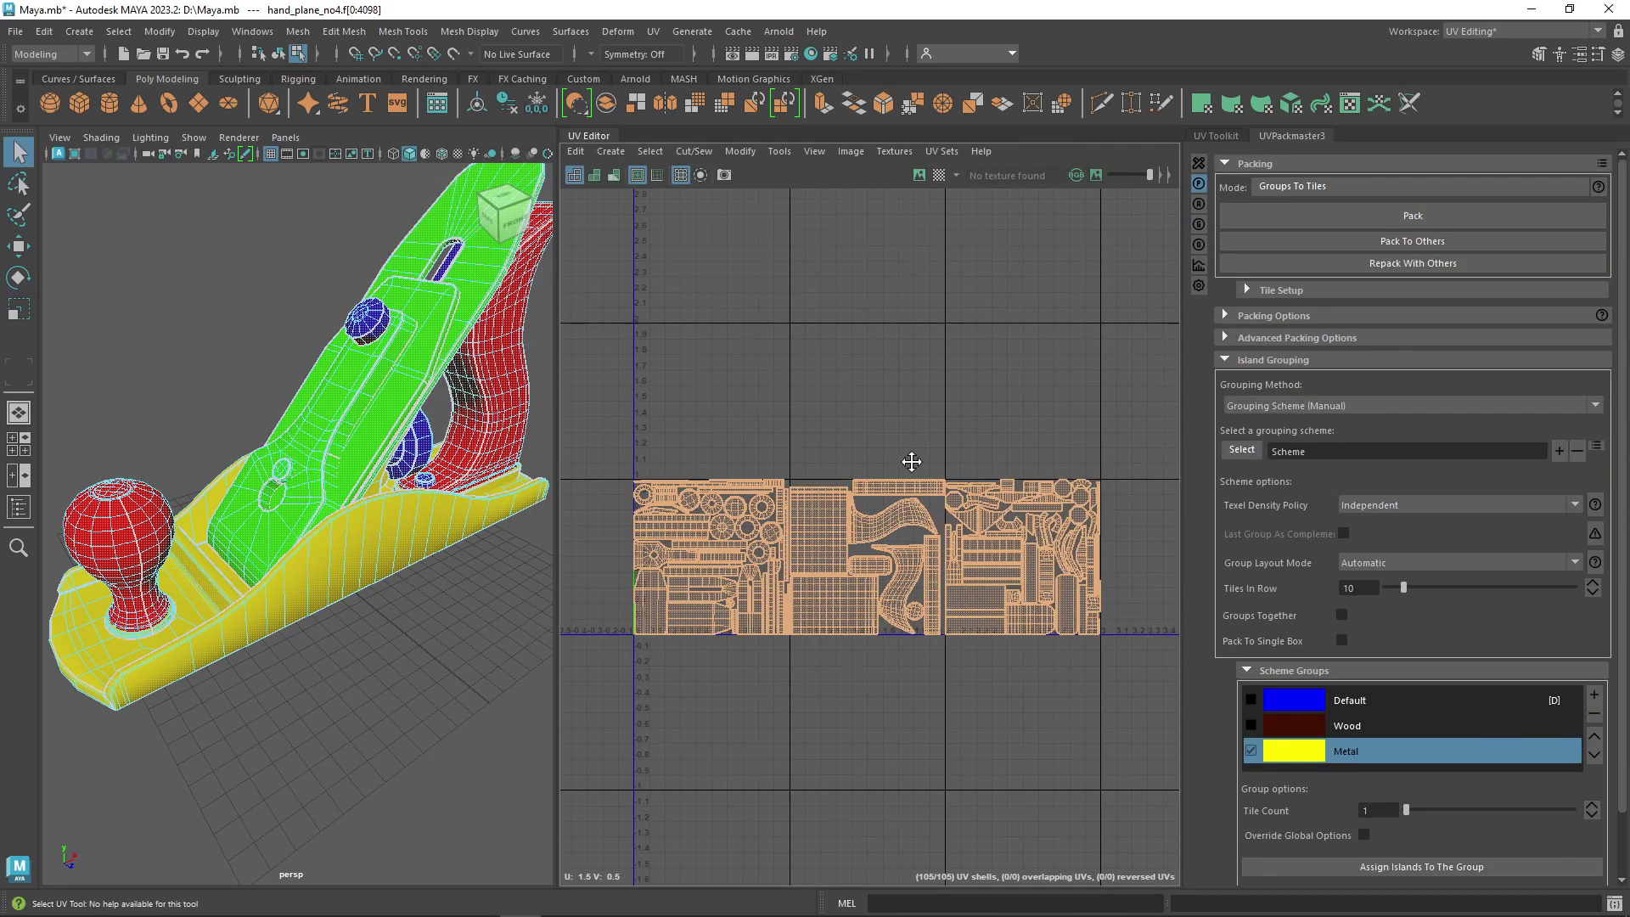
Set the Group Layout Mode to Manual and start editing the scheme's target boxes
scroll(1409, 425, down, 1)
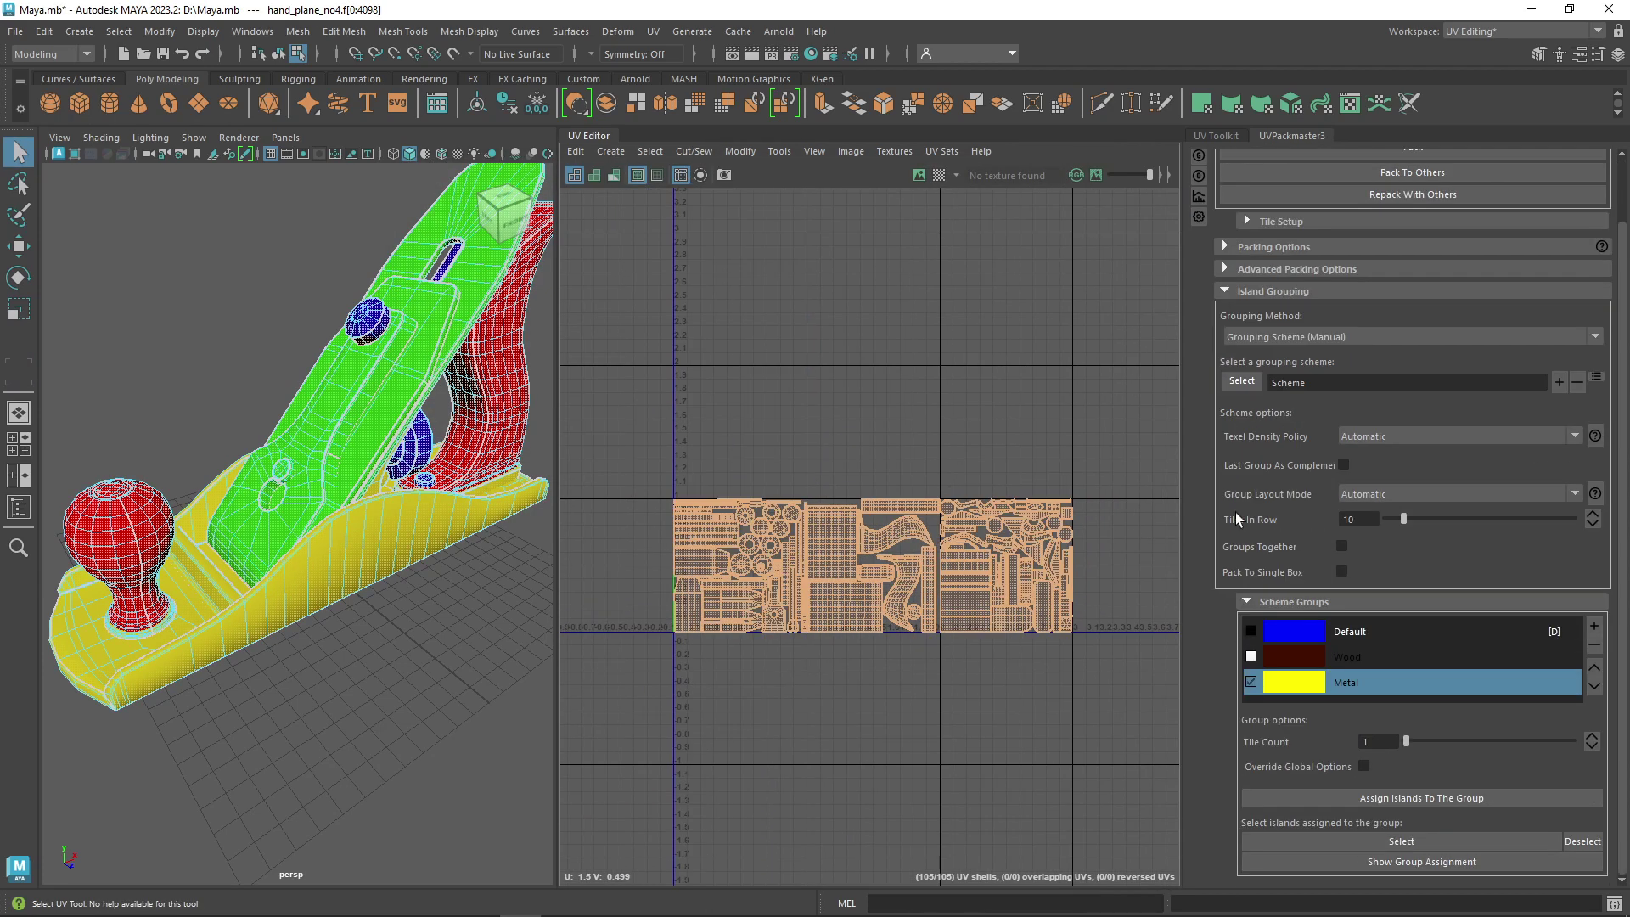
click(1423, 494)
click(1368, 580)
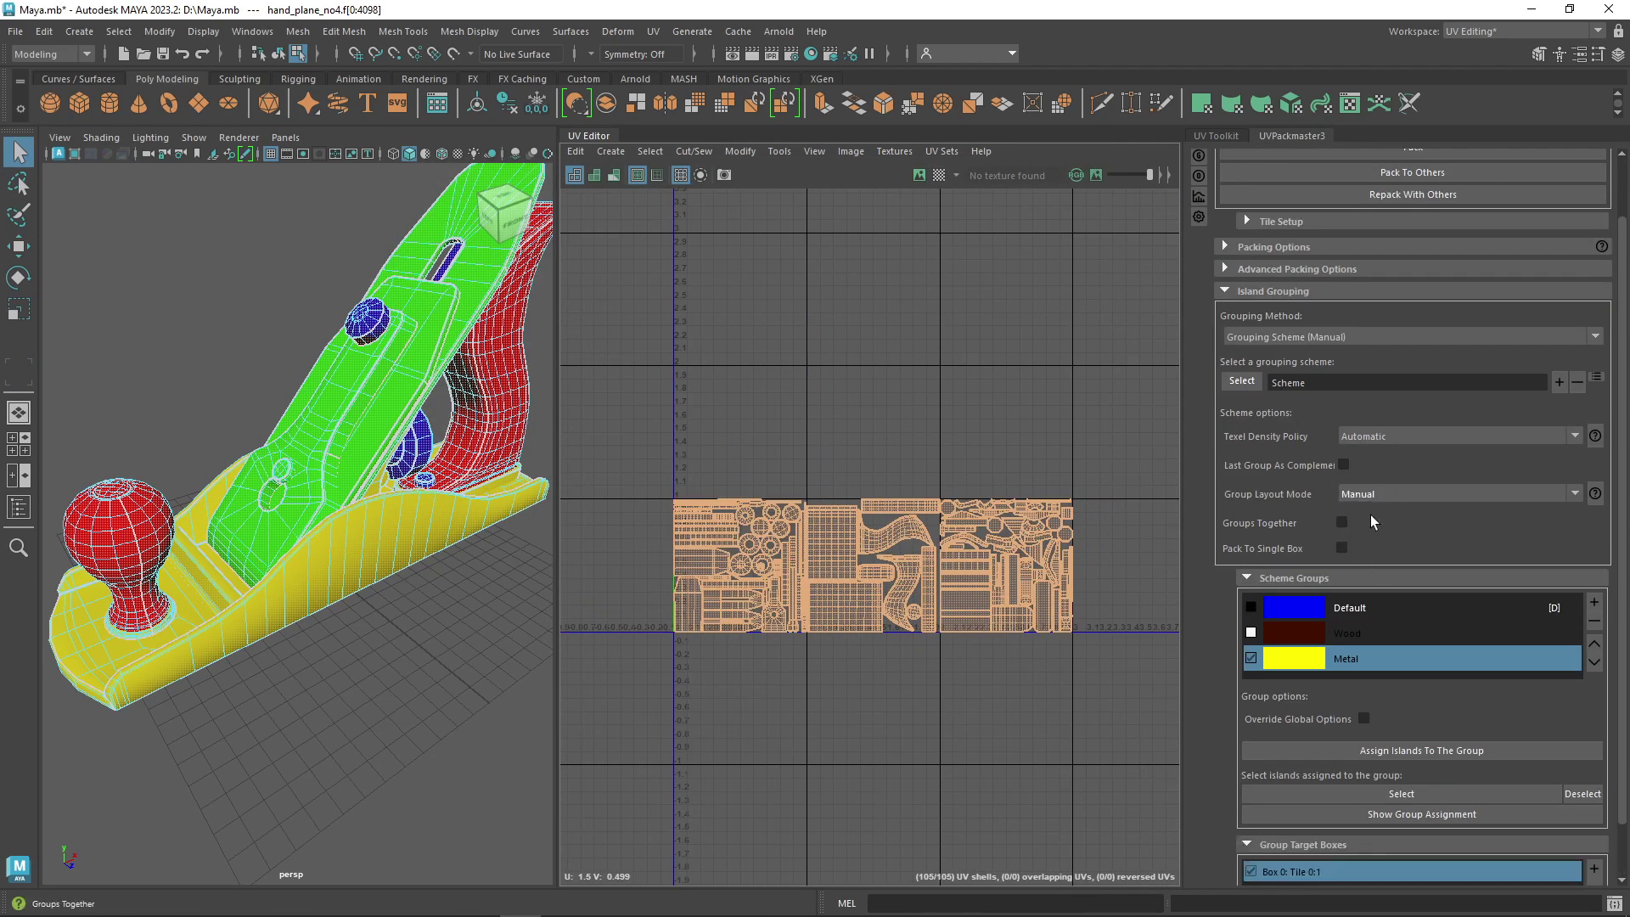
scroll(1383, 515, down, 1)
click(1392, 862)
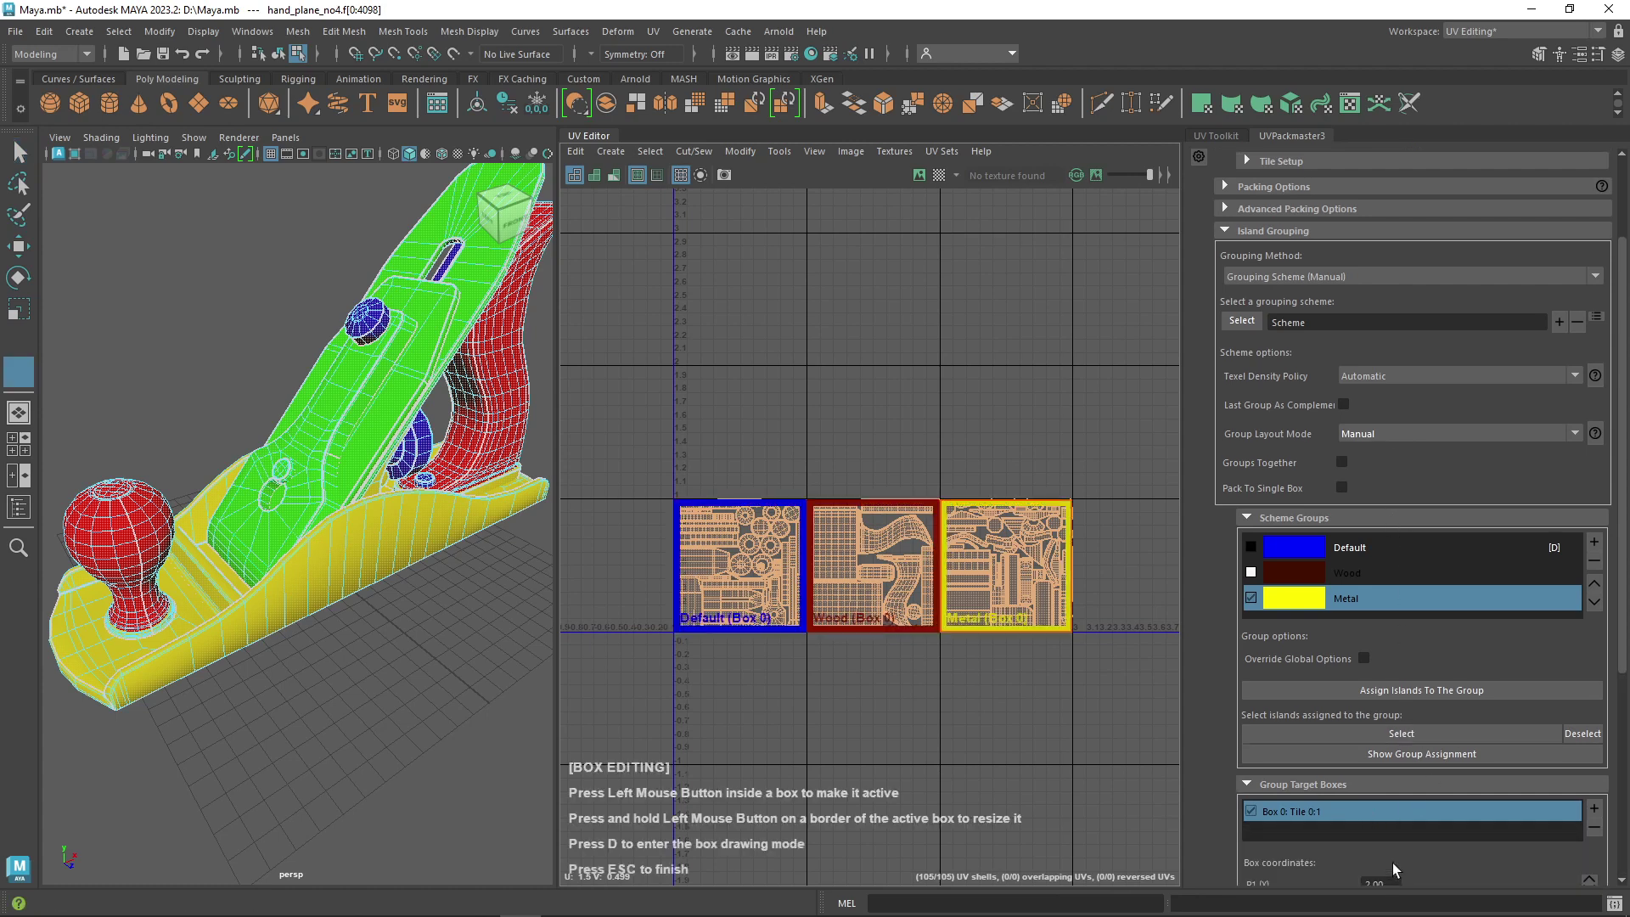
scroll(944, 685, up, 1)
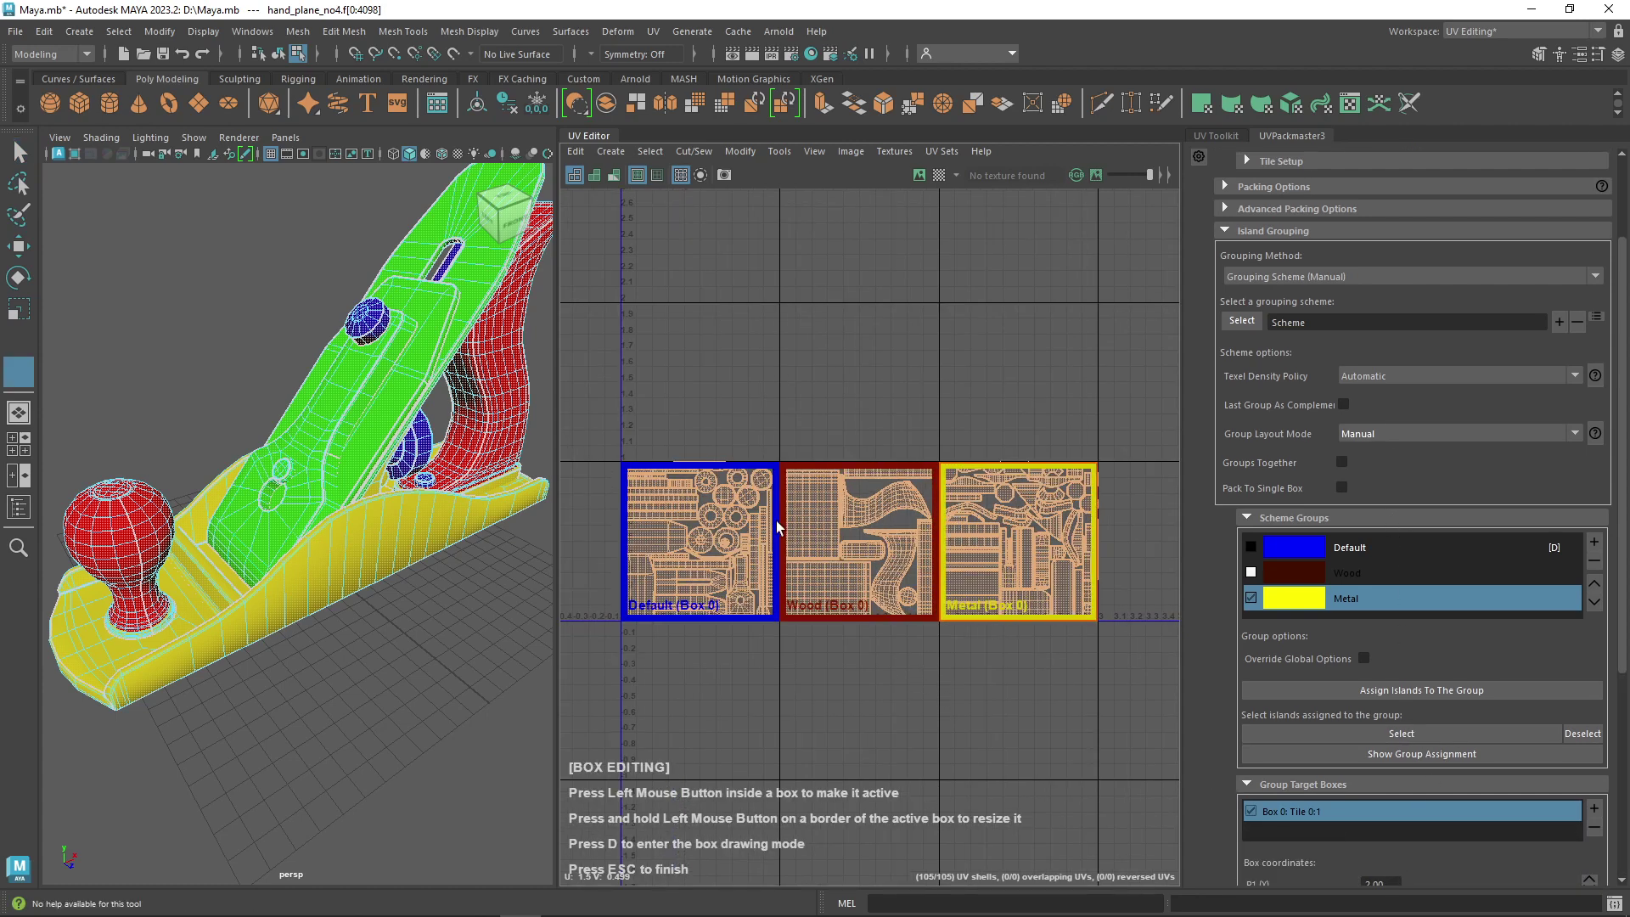
Move the Default group's target box up to the tile directly above its packed islands
drag(777, 528, 828, 292)
drag(853, 518, 778, 509)
scroll(752, 505, up, 3)
scroll(752, 504, down, 1)
scroll(771, 528, down, 2)
drag(675, 533, 675, 349)
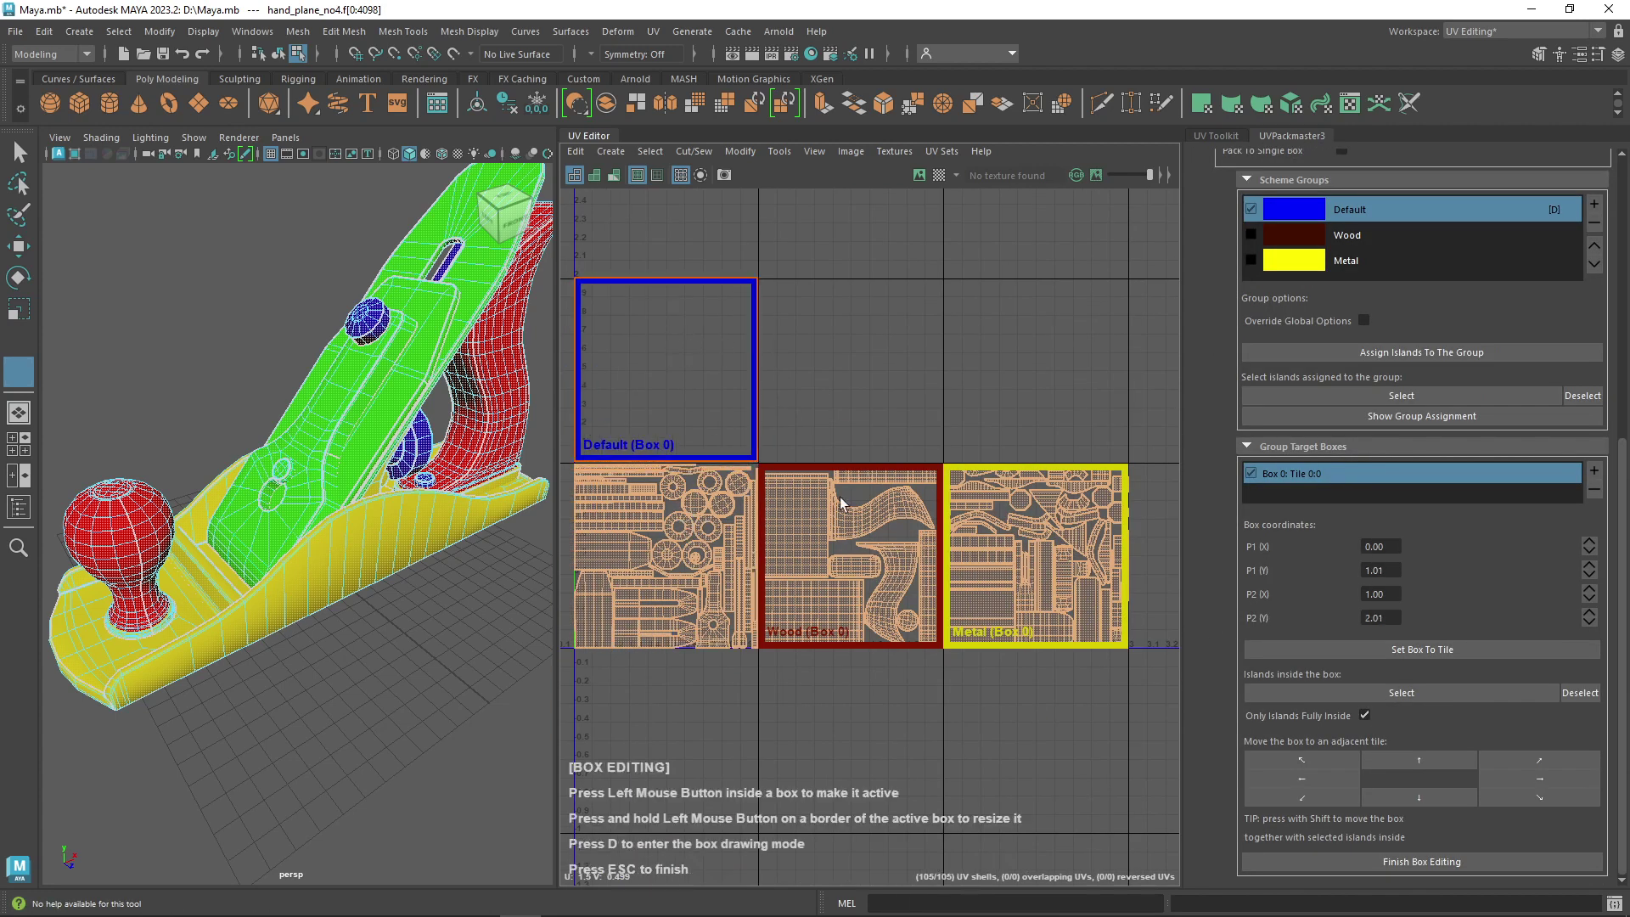
Move the Wood group's target box up beside the Default box and align the Default box to 0.00, 1.00 and 1.00, 2.00
drag(842, 507, 864, 336)
drag(657, 387, 672, 386)
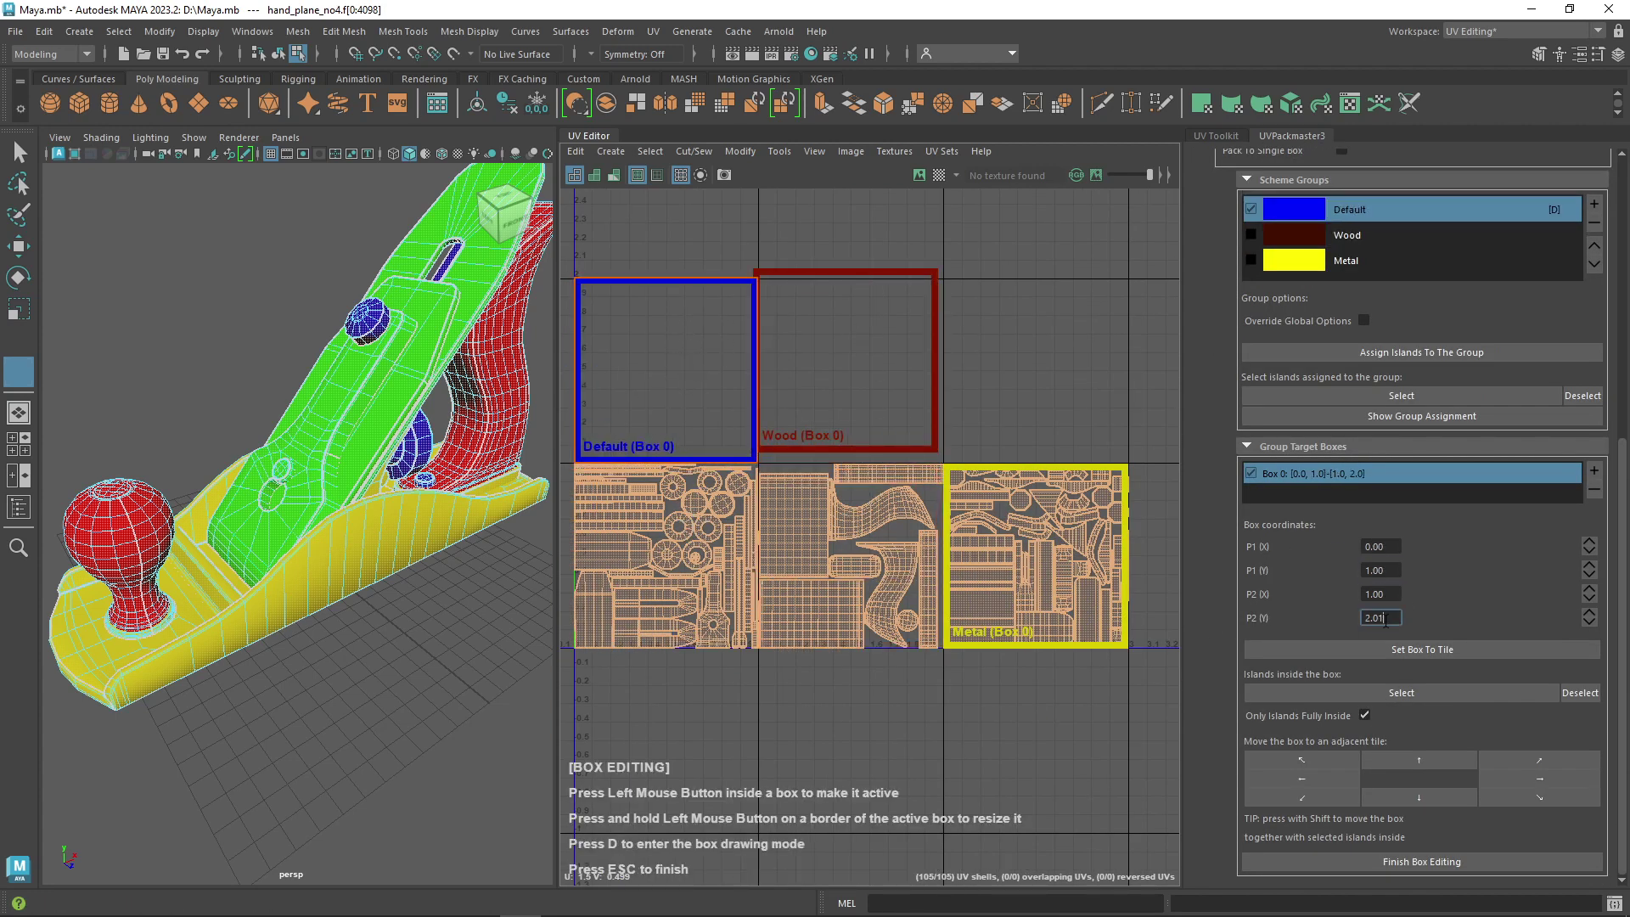
drag(897, 338, 899, 344)
Move the Metal group's target box to the tile below the Wood box and finish the box editing
click(1031, 473)
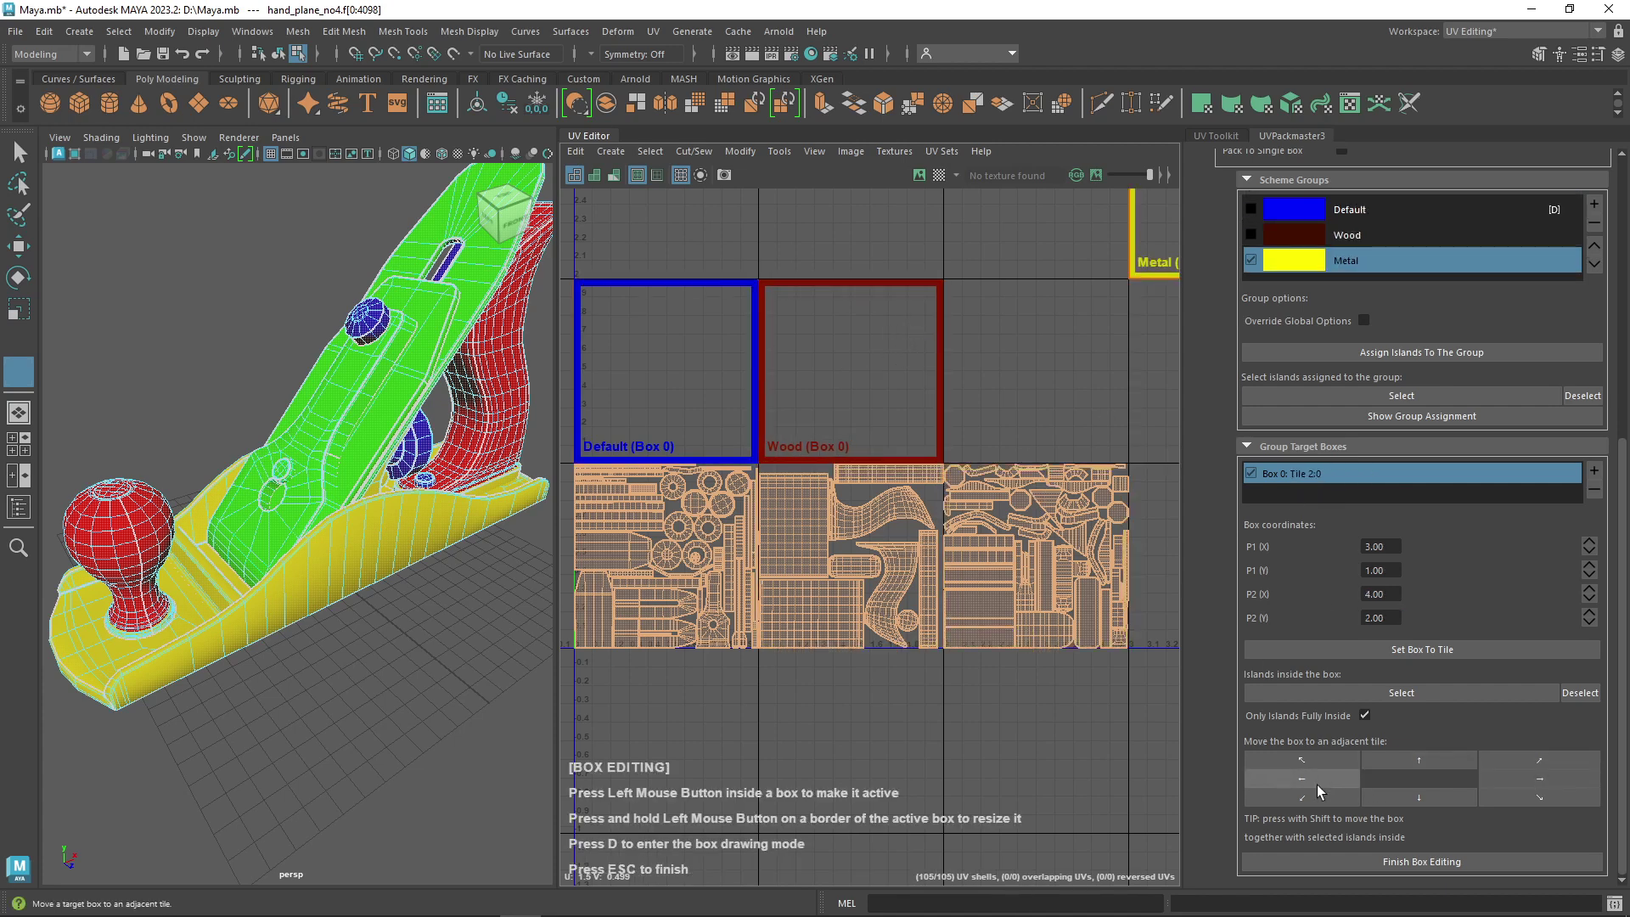
click(1420, 799)
alt+middle_drag(970, 500, 1062, 520)
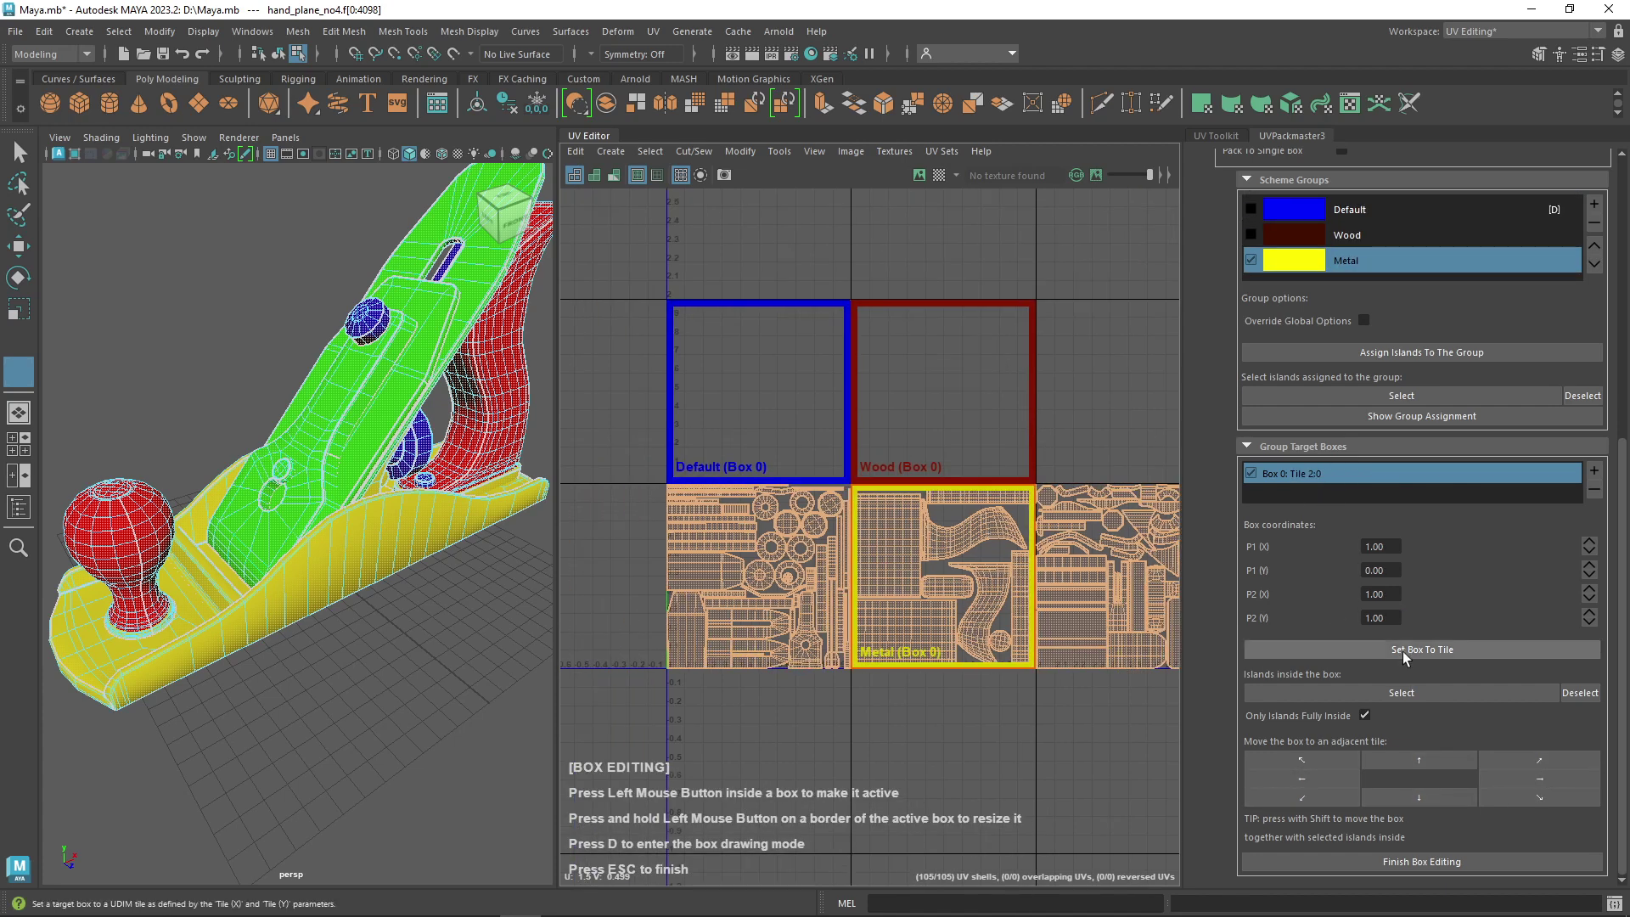
click(1426, 860)
Pack the groups into their target boxes and compare the packed tiles with the model's parts
scroll(1317, 408, up, 3)
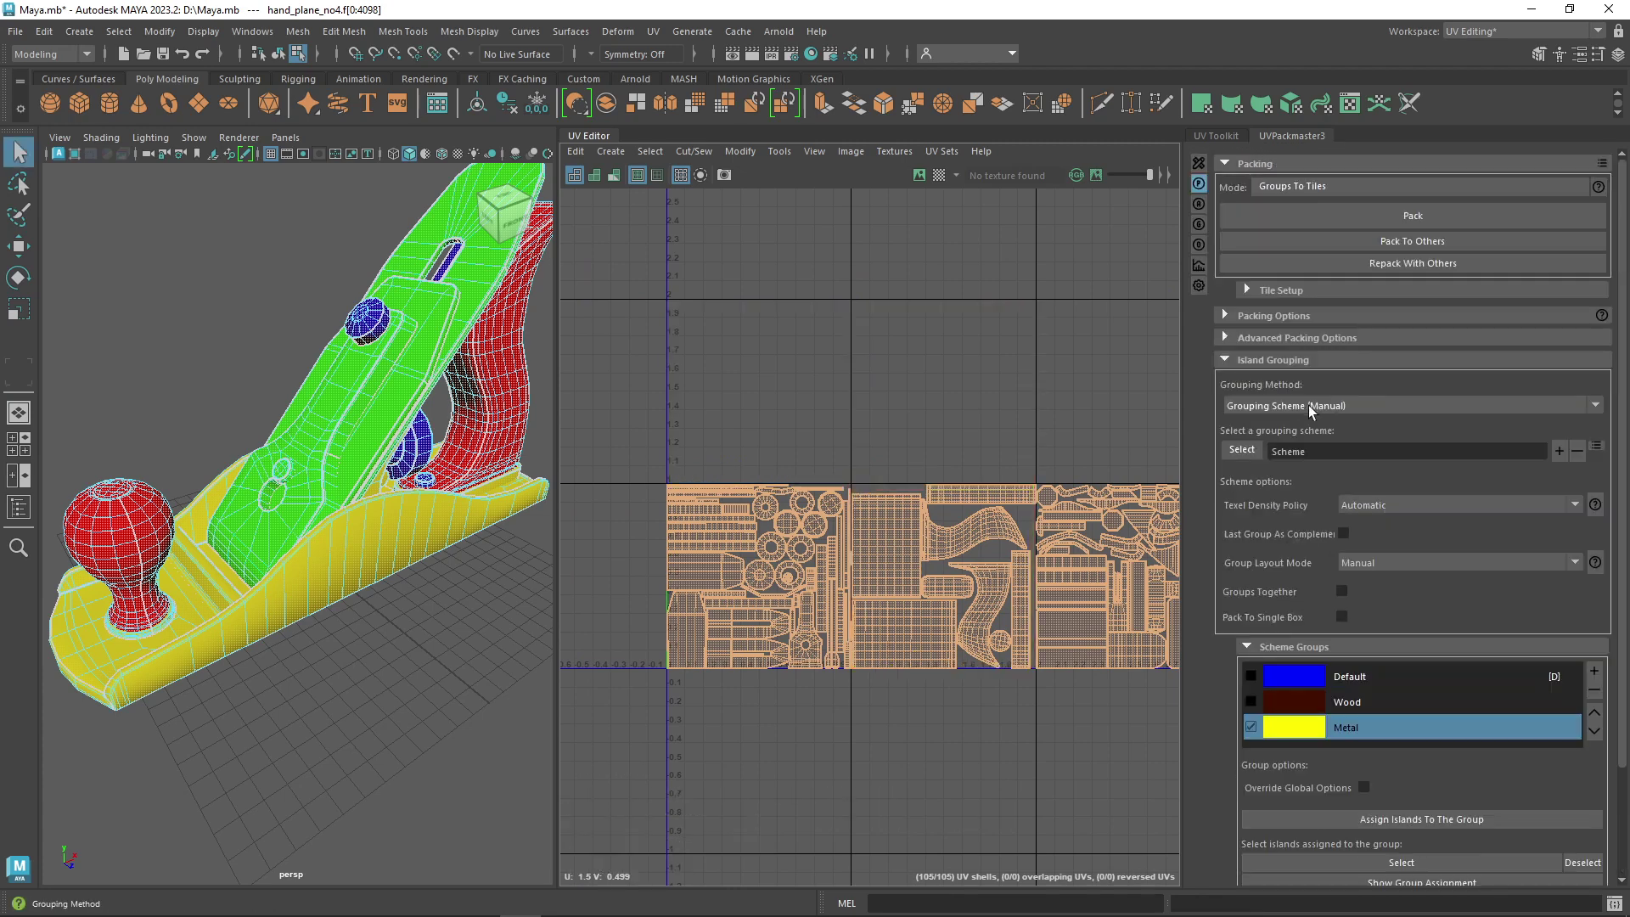
click(1413, 216)
drag(1033, 298, 601, 541)
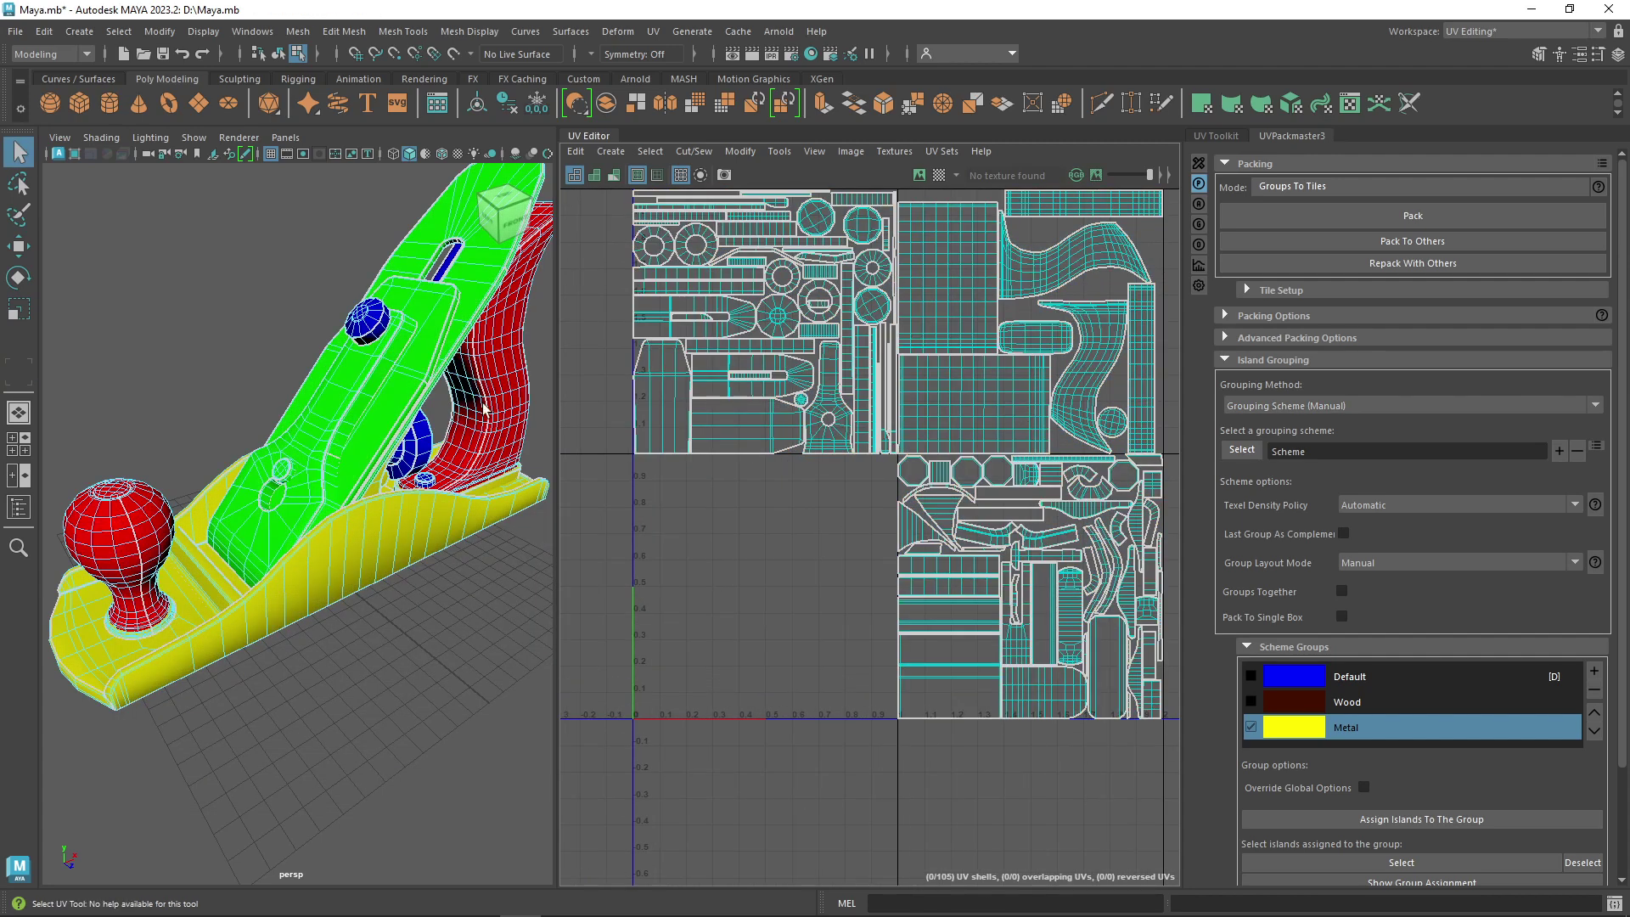
right_drag(464, 411, 512, 419)
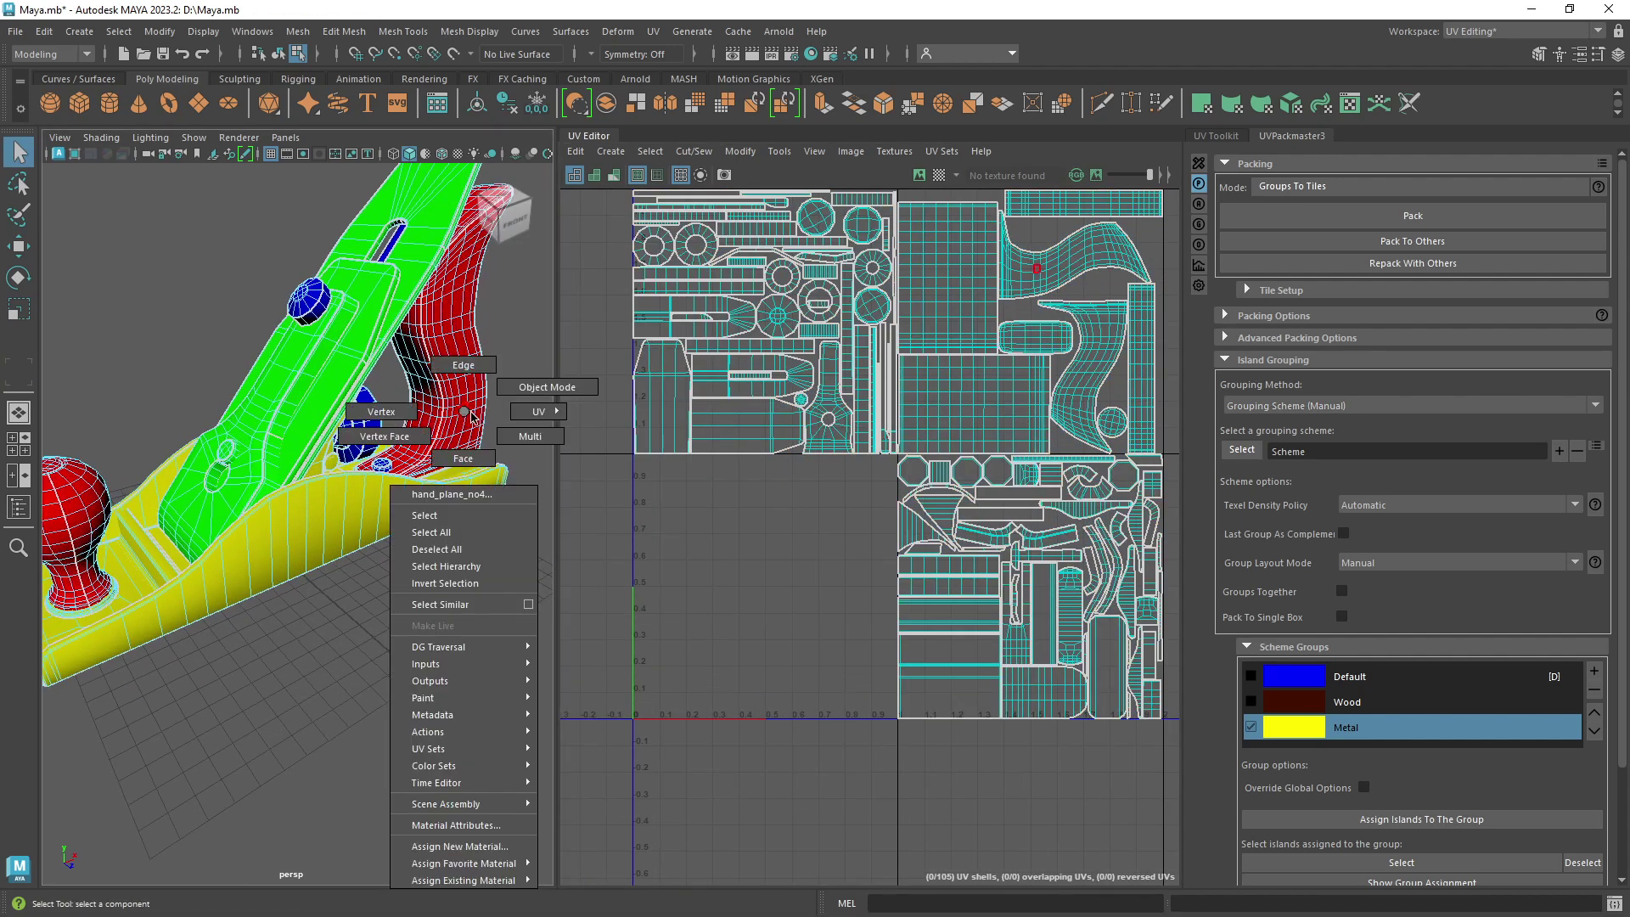
click(430, 392)
click(309, 536)
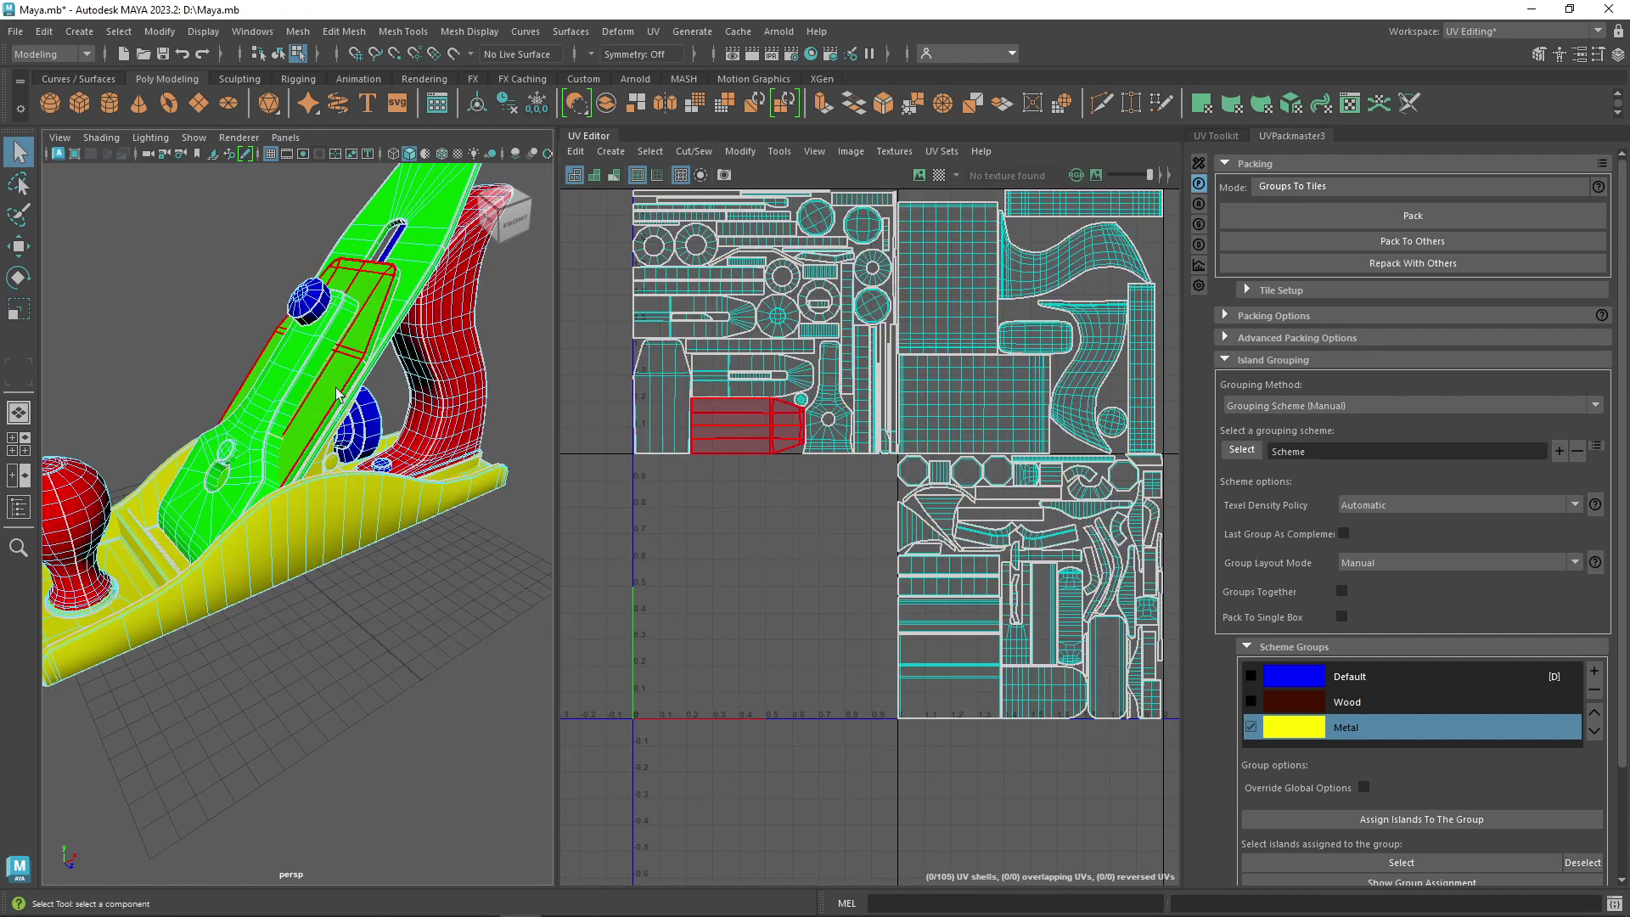
key(a)
key(a)
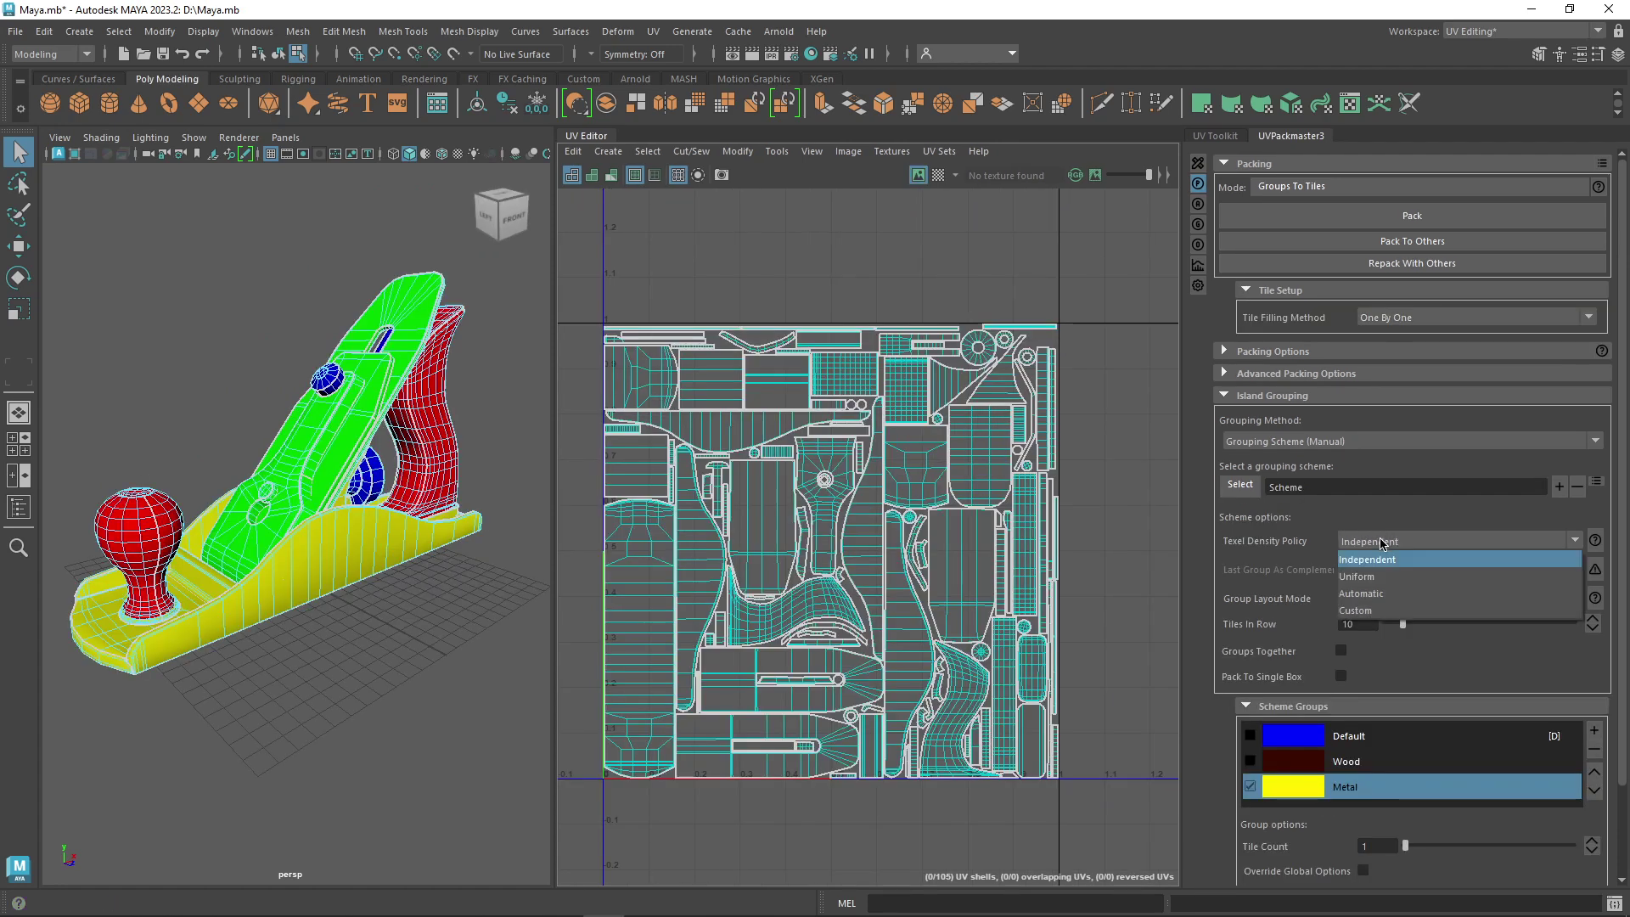
Try packing the groups with the Texel Density Policy set to Independent, and undo the pack
click(1392, 557)
scroll(1025, 461, down, 2)
scroll(1377, 788, down, 2)
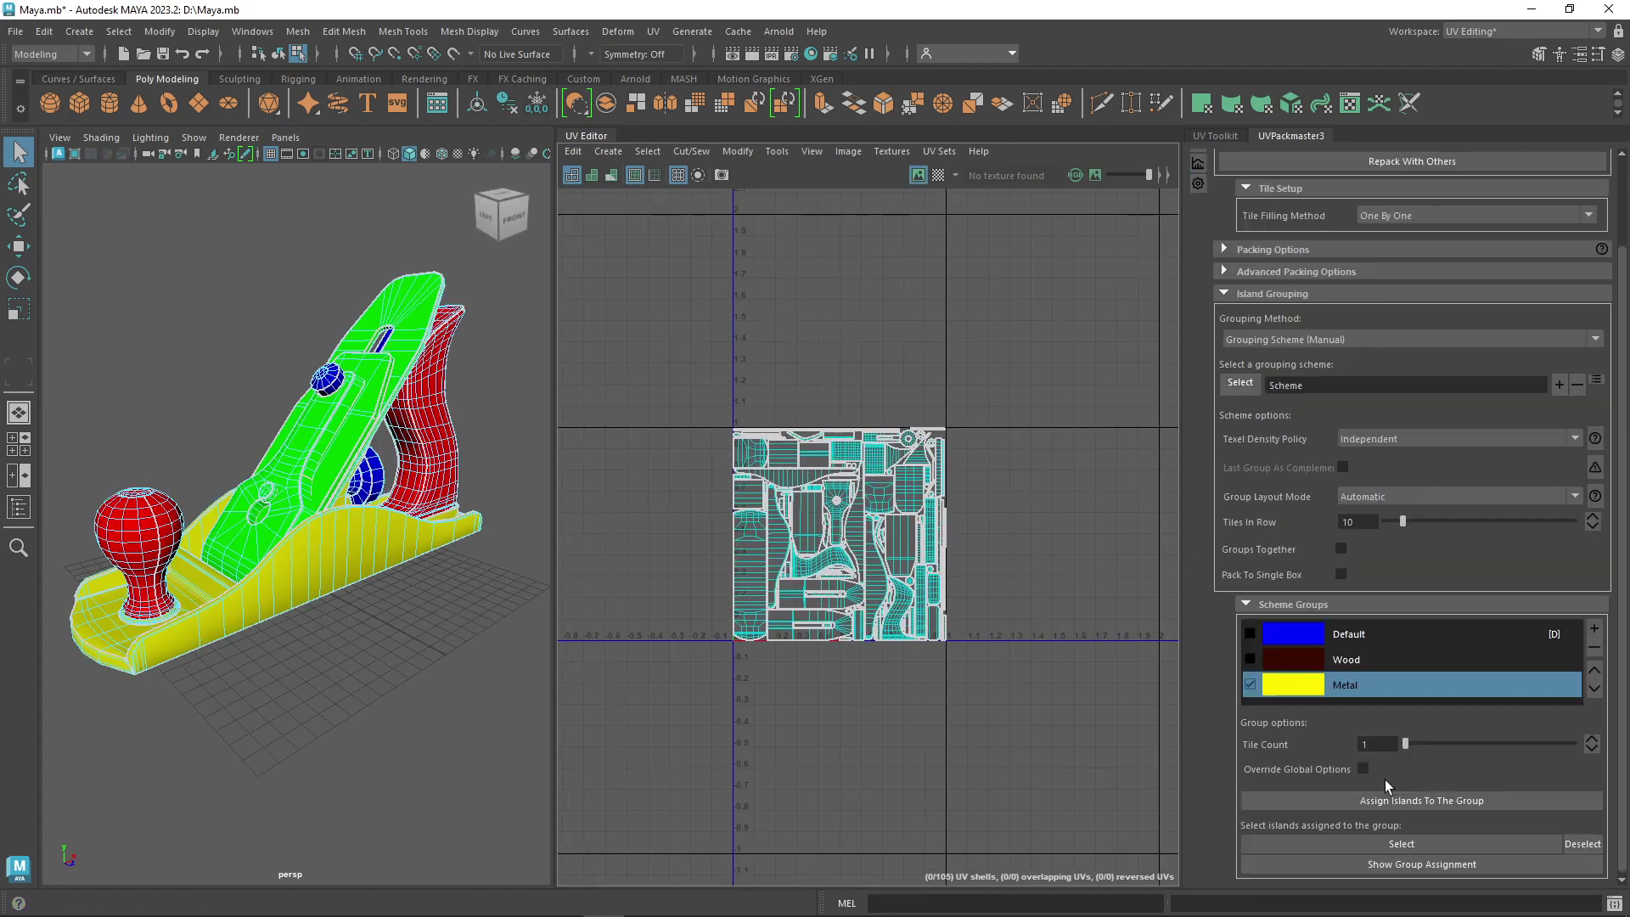
scroll(1377, 796, up, 2)
click(1397, 215)
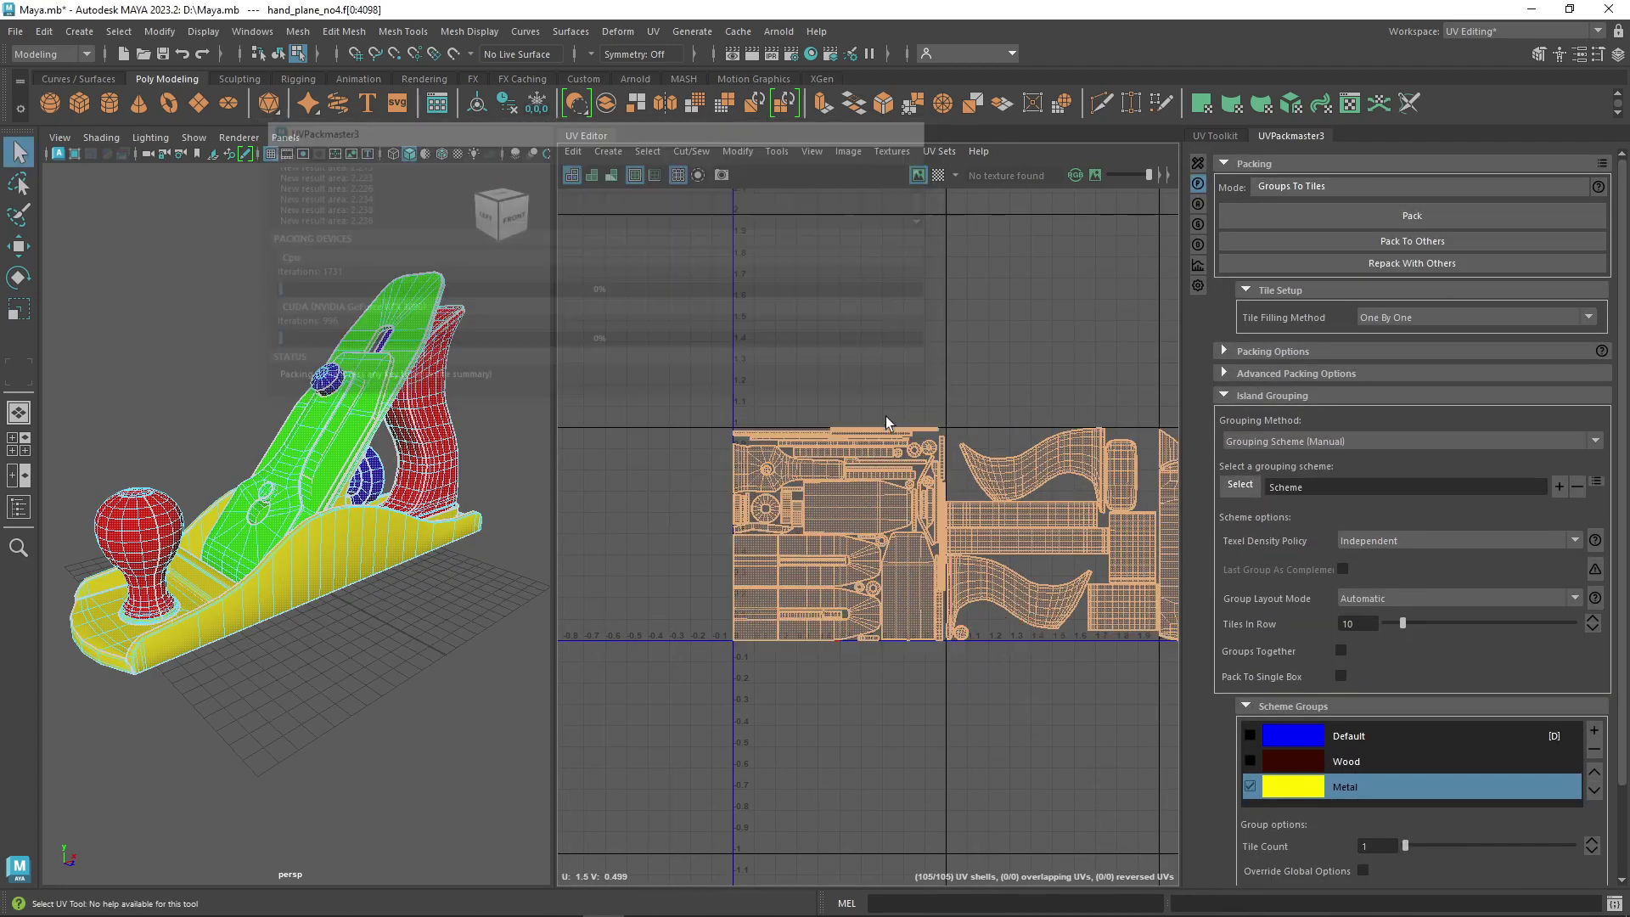
scroll(906, 416, down, 1)
key(ctrl+z)
Try packing the groups with the Texel Density Policy set to Uniform, stop the heuristic search and undo the pack
click(1339, 540)
click(1375, 565)
click(1386, 214)
drag(1113, 301, 1089, 158)
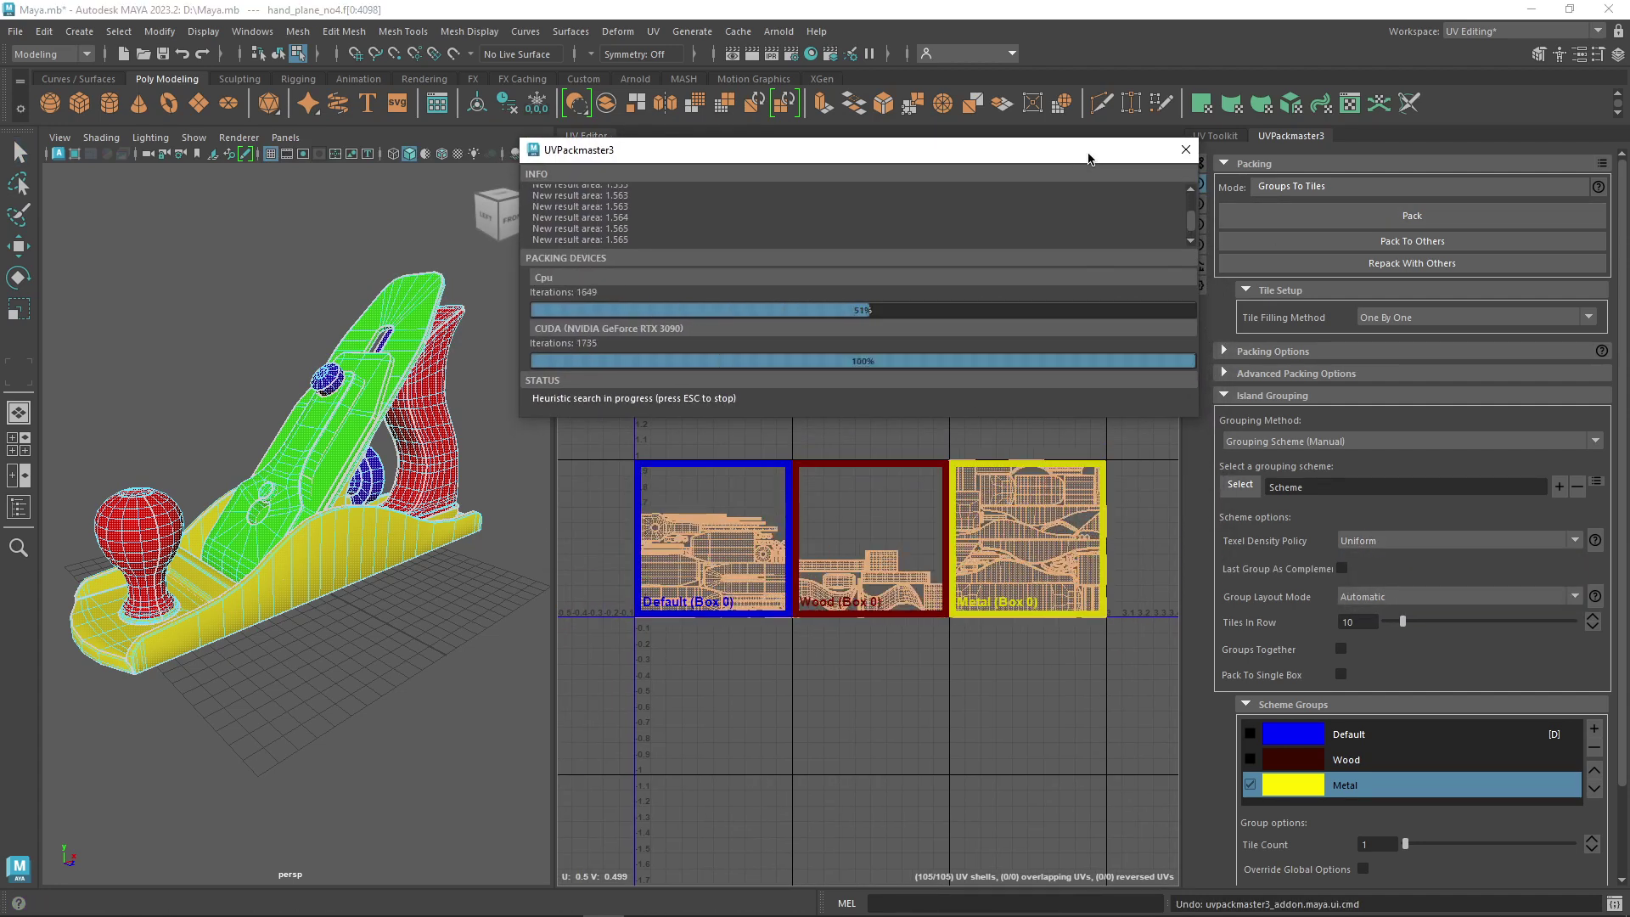
key(Escape)
key(ctrl+z)
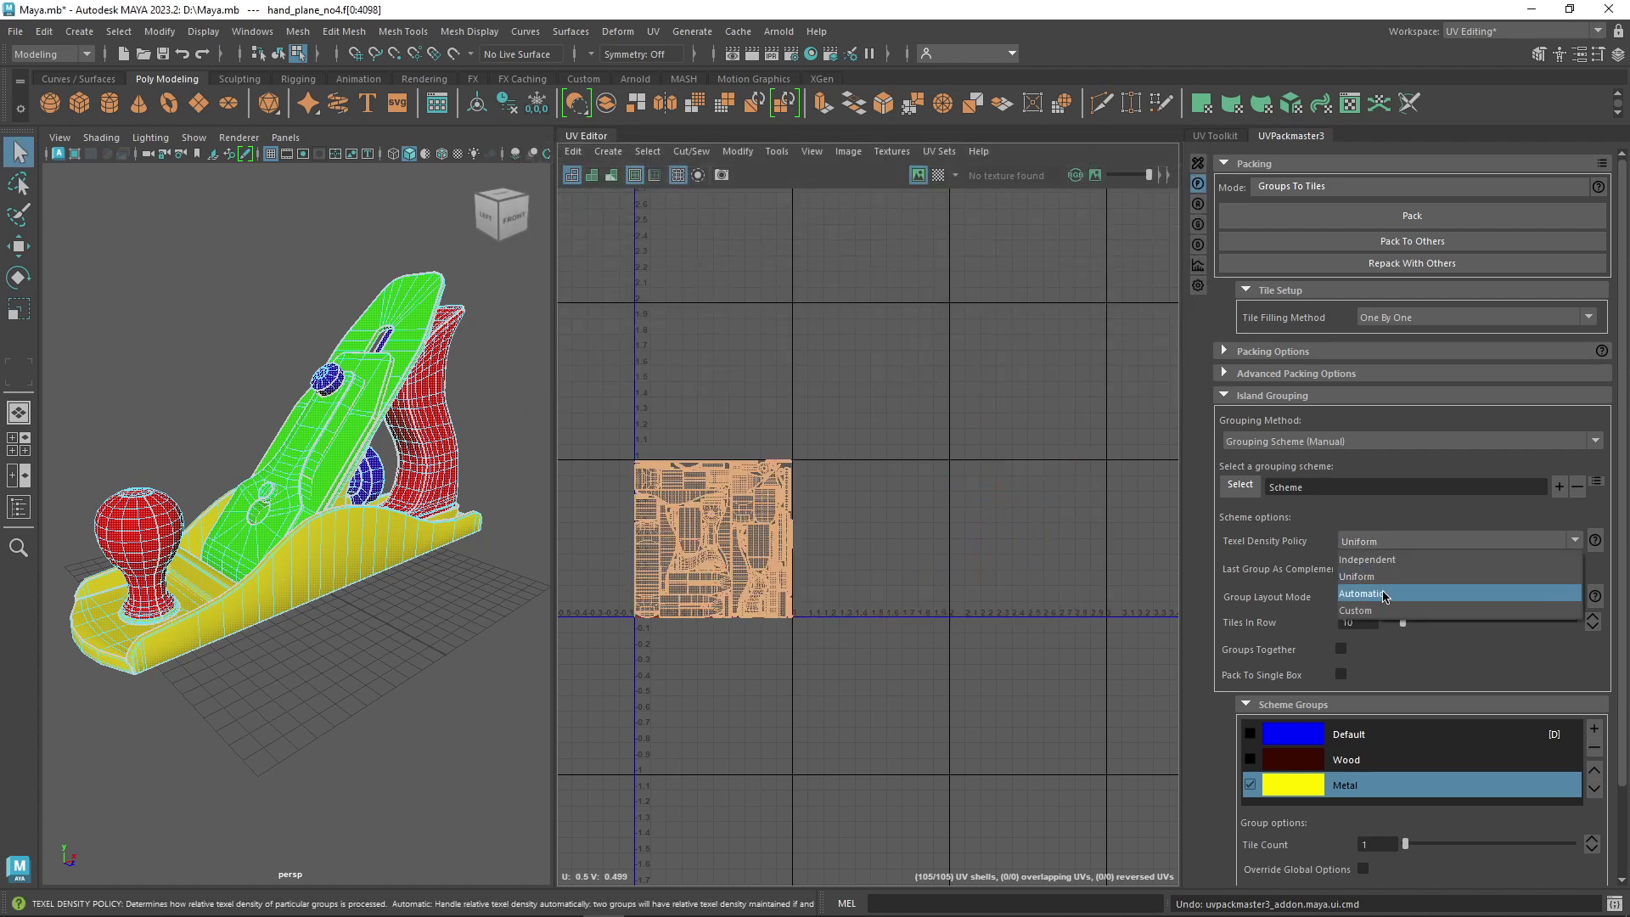
Set the Texel Density Policy to Automatic, pack the groups into tiles and stop the heuristic search
click(1382, 594)
click(1380, 597)
click(1392, 614)
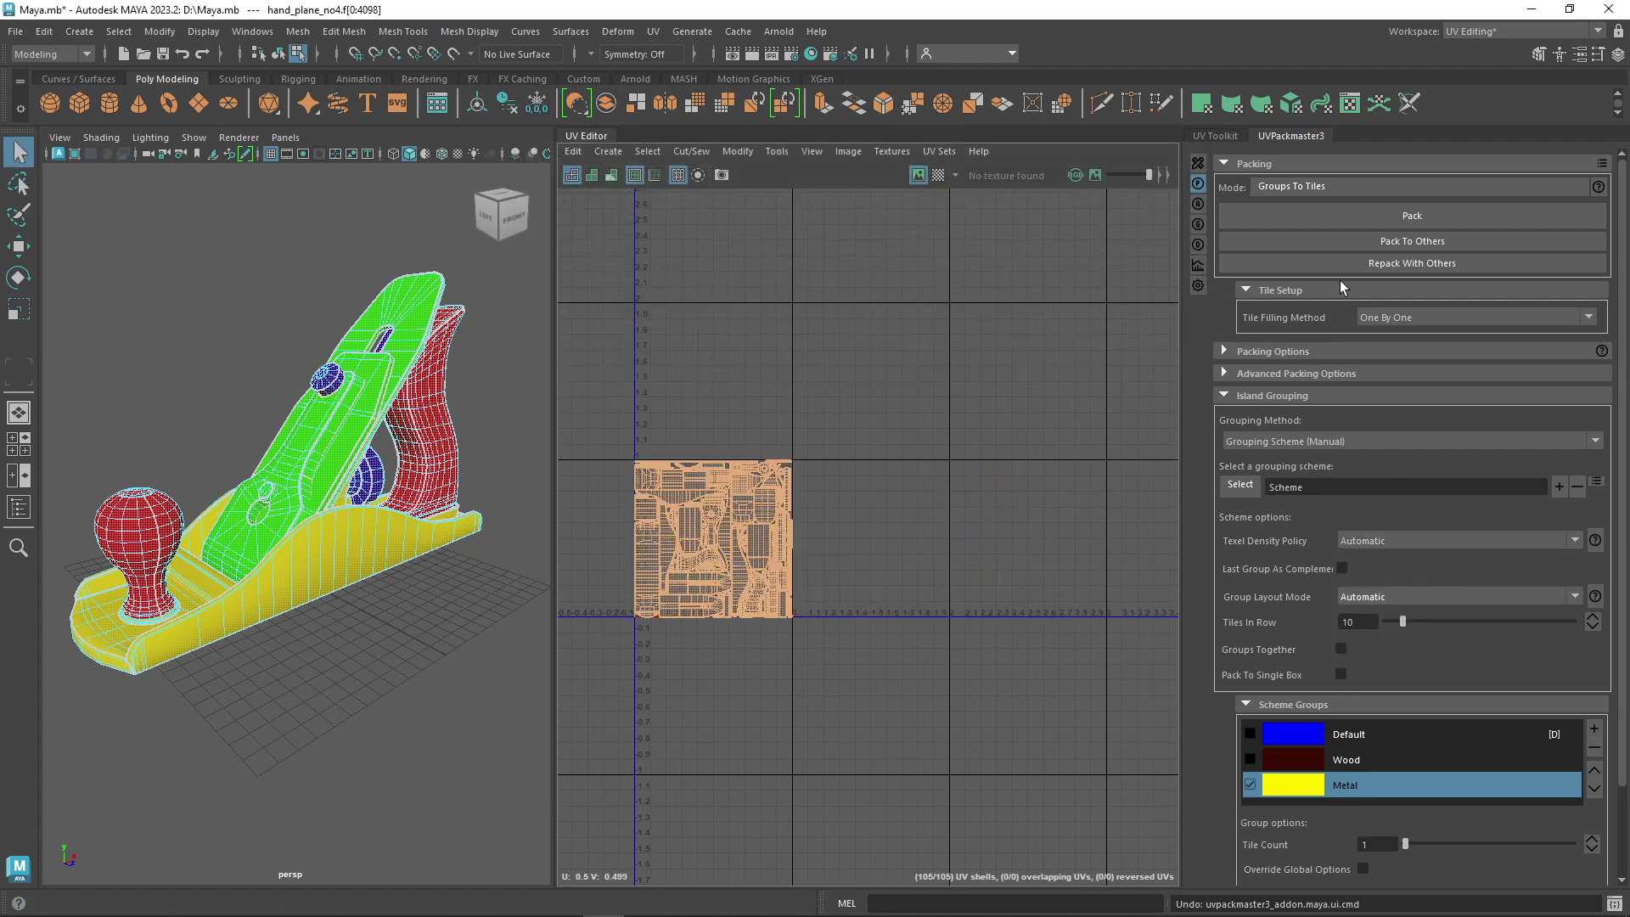
click(1371, 212)
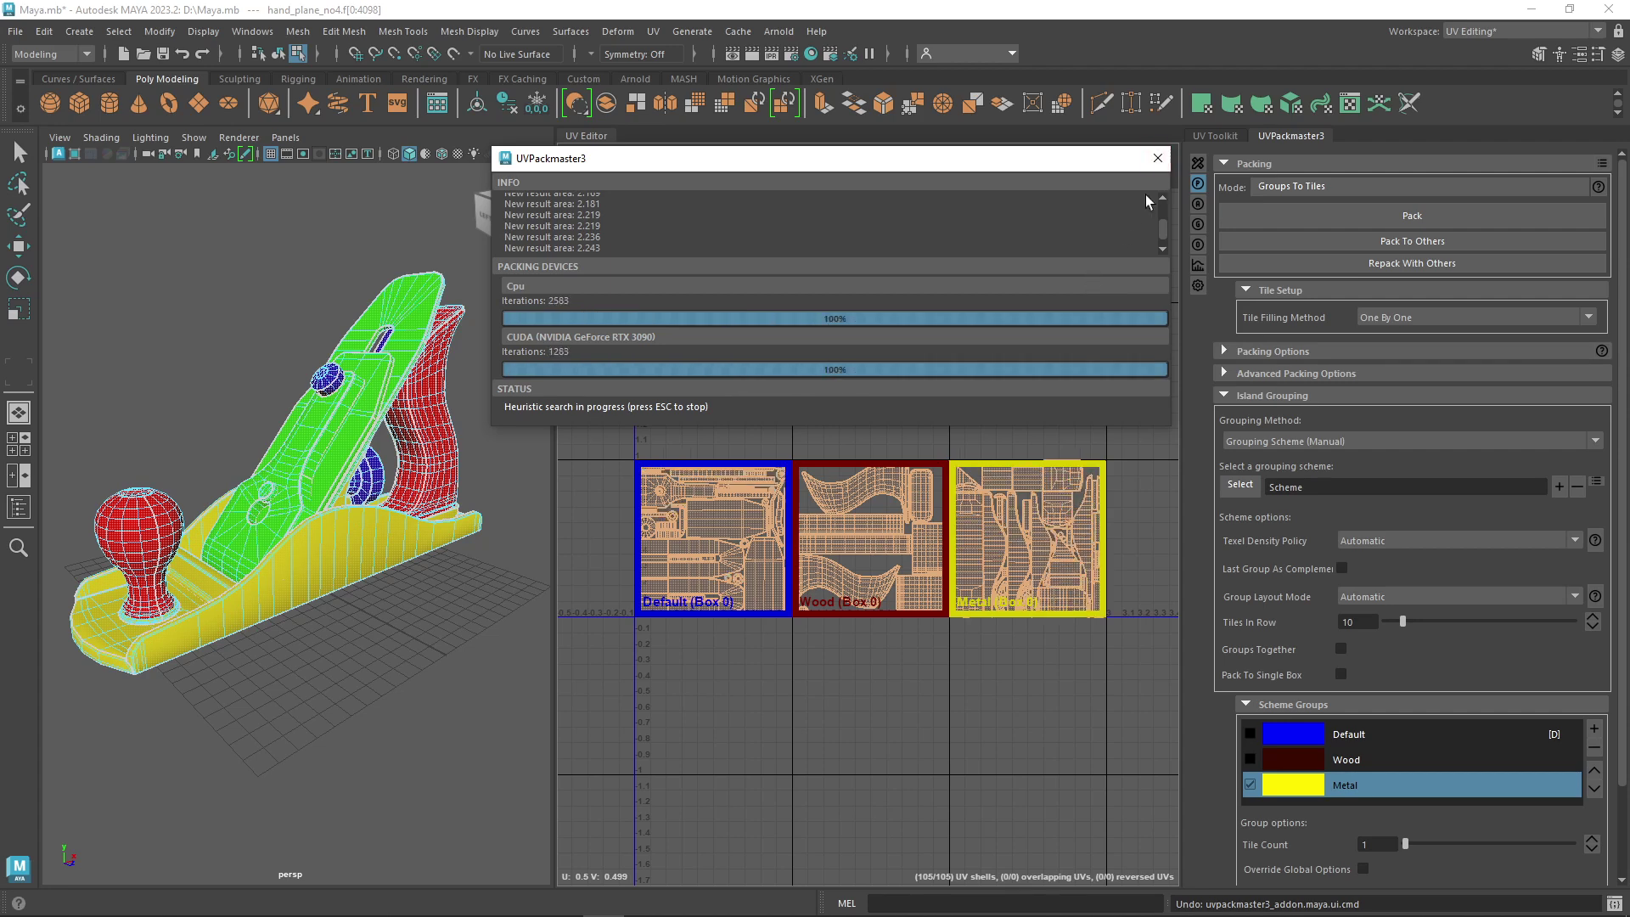
key(Escape)
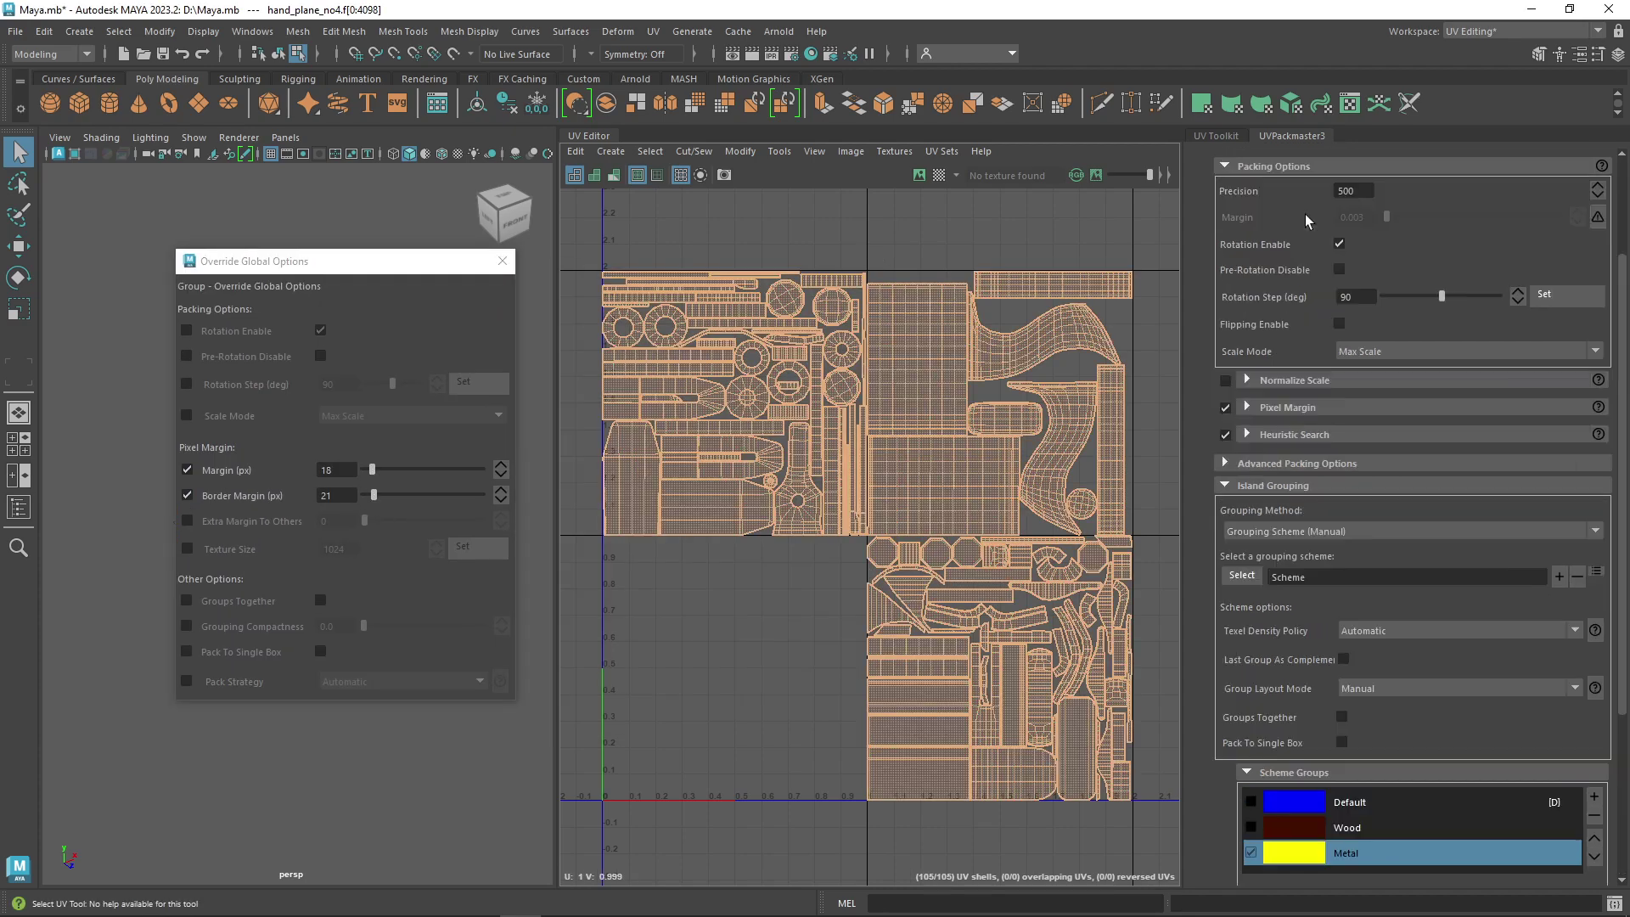
Pack with the Metal group's margin and border margin overridden to 18 and 21 px, then repack with 57 and 101 px
click(1305, 214)
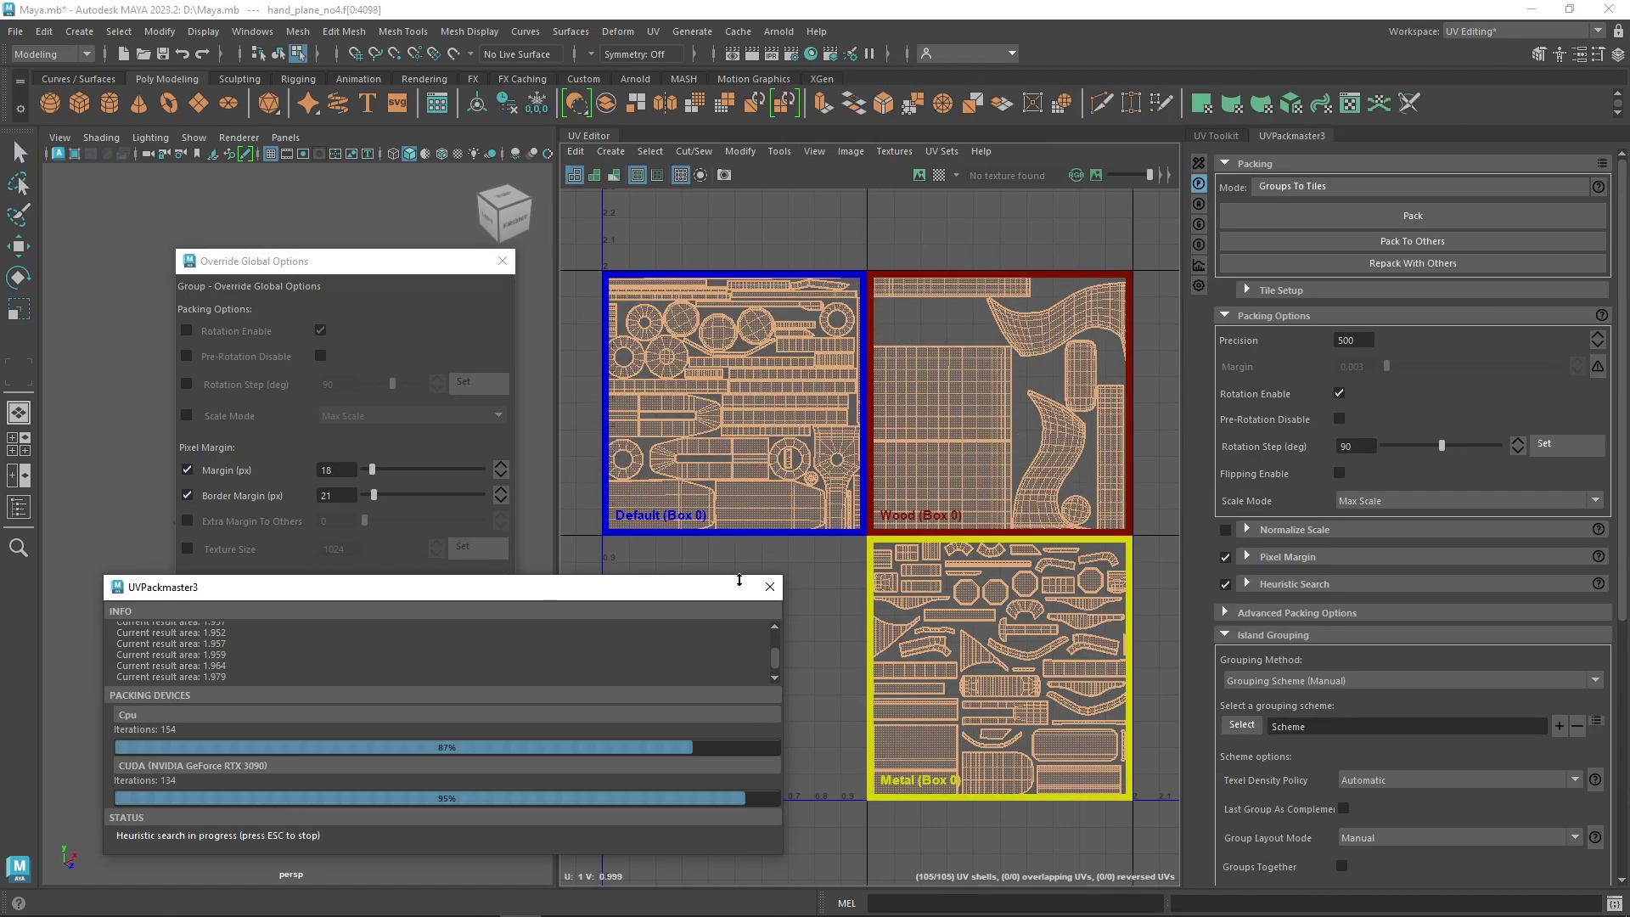
click(770, 587)
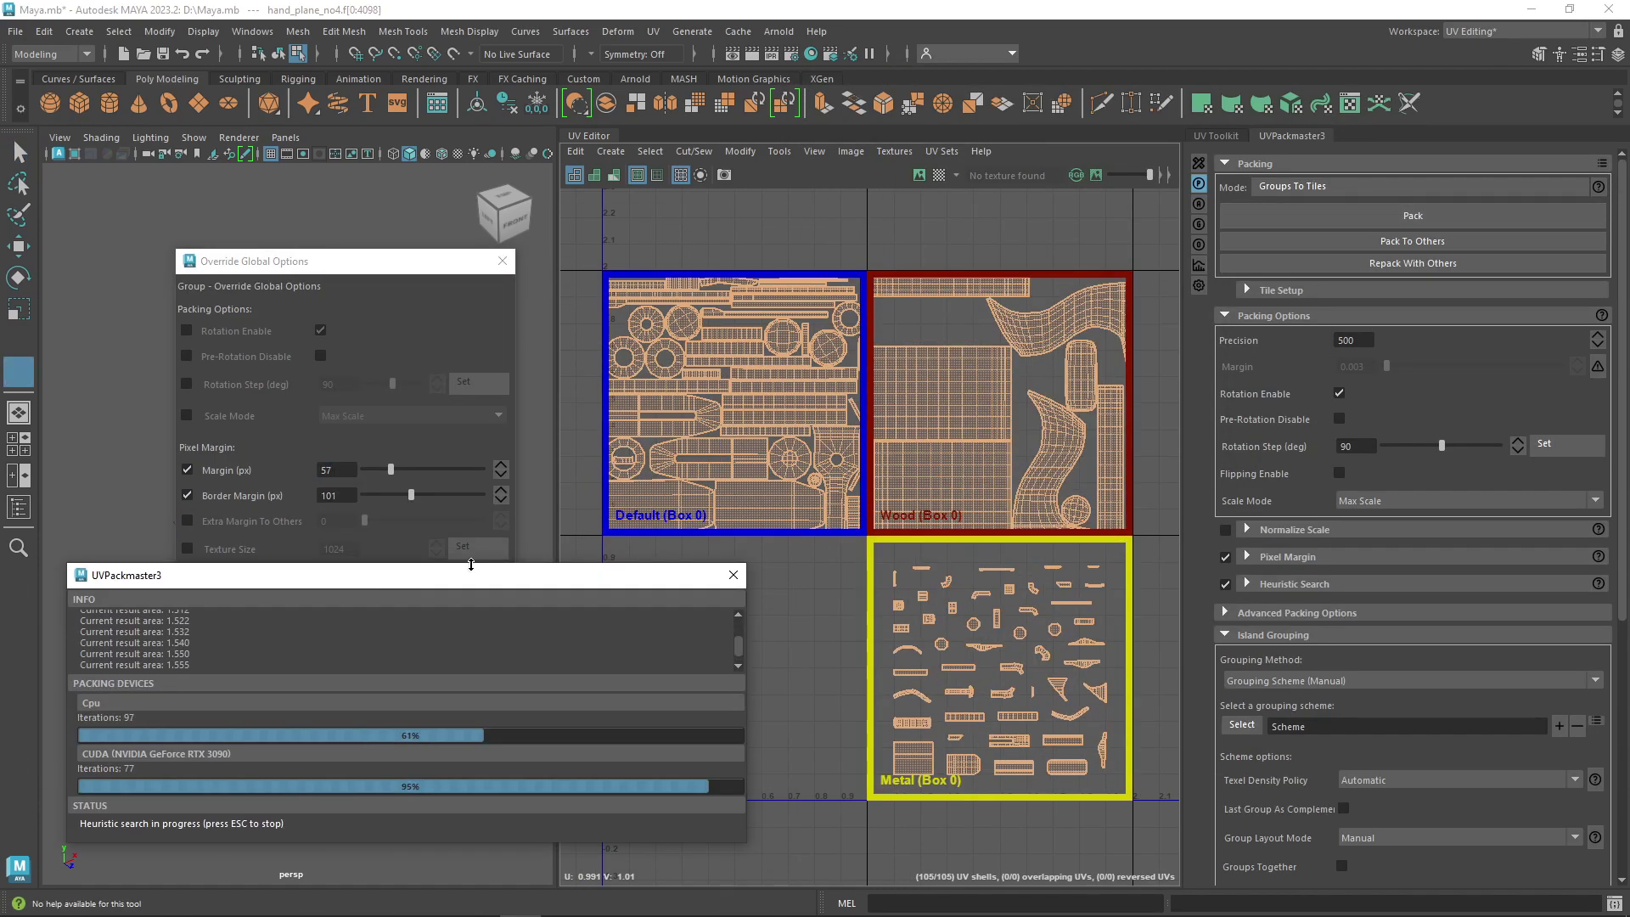
click(733, 574)
click(502, 261)
Override the Wood group's margin to 152 px and border margin to 112 px, and repack the groups
scroll(1601, 659, down, 5)
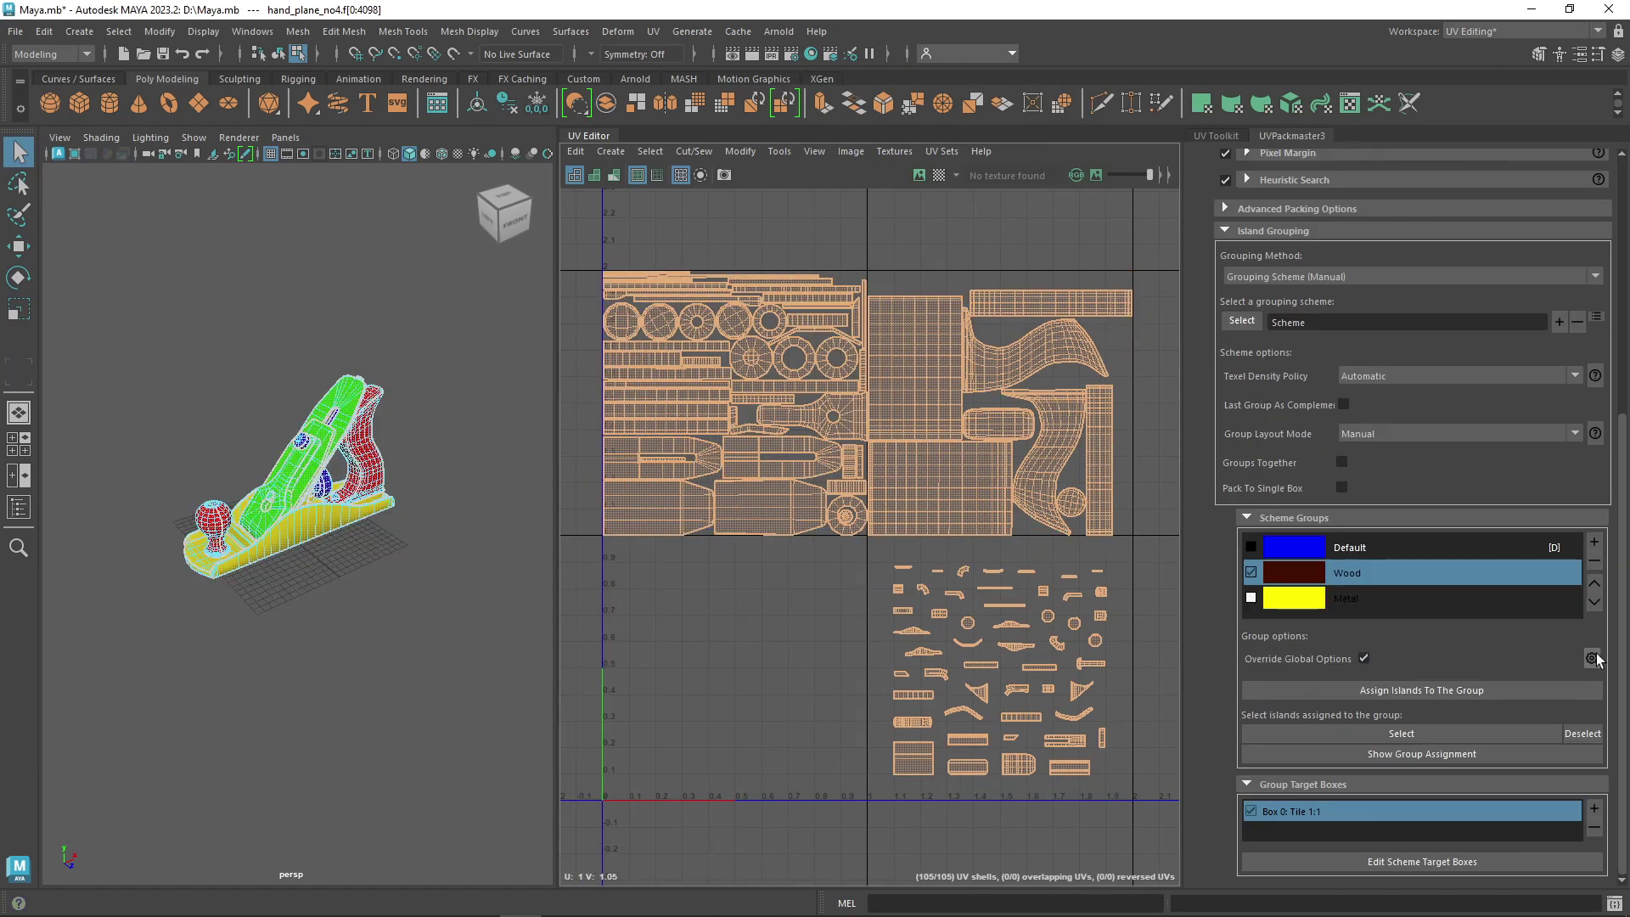
click(1592, 657)
scroll(1338, 231, up, 10)
click(1412, 215)
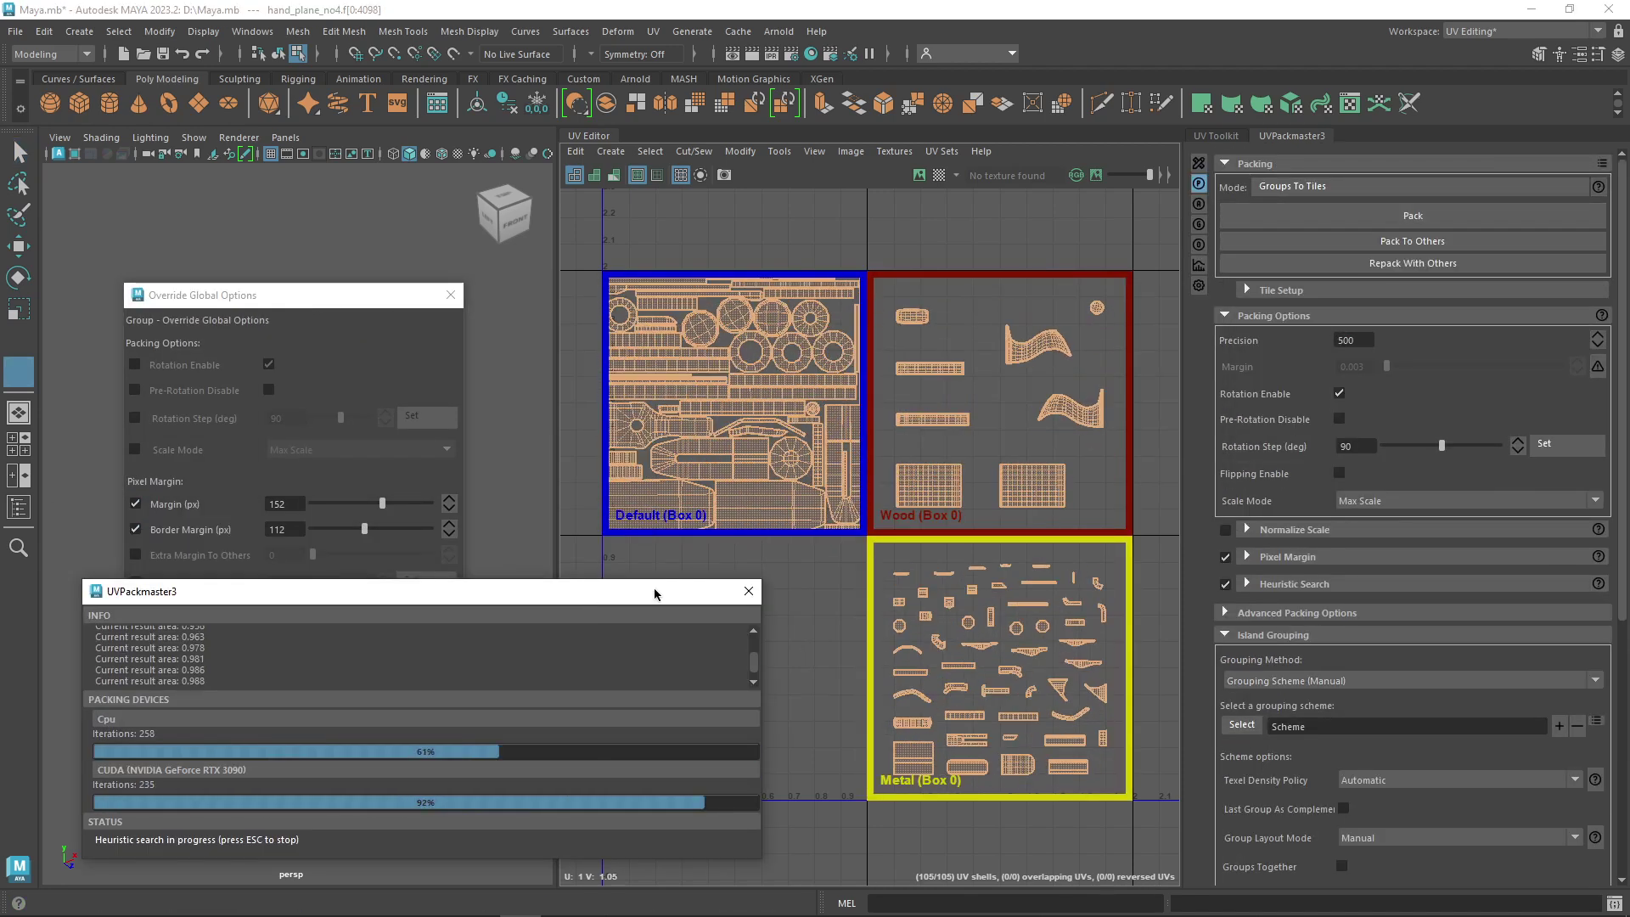
click(749, 590)
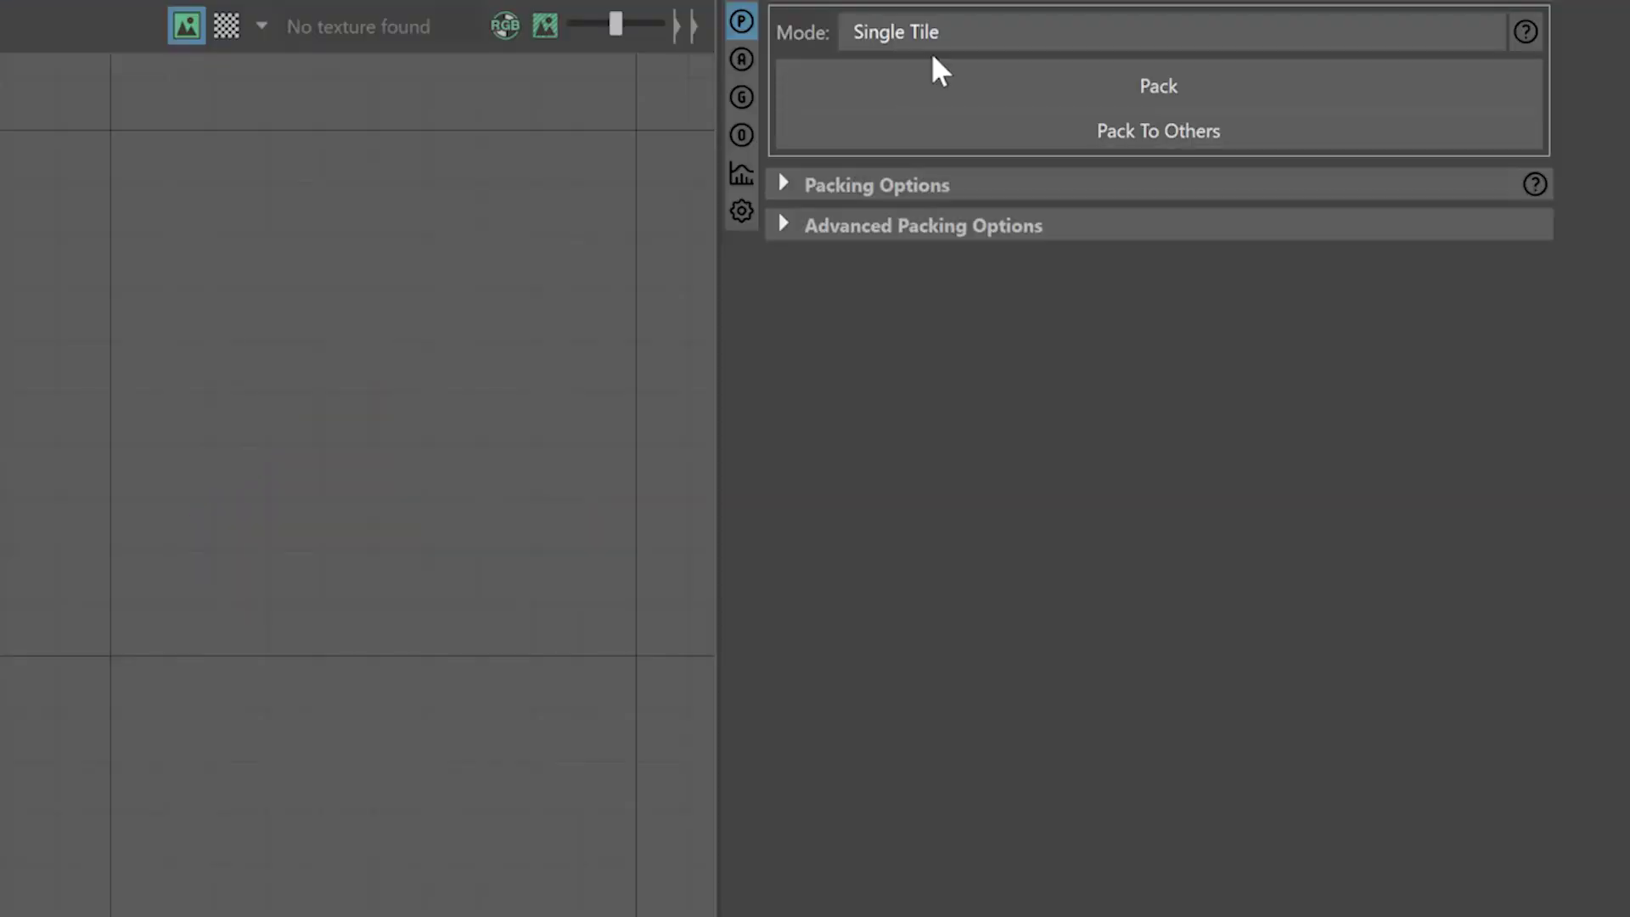
Switch the packing mode to Groups To Tiles, set the grouping method to Grouping Scheme (Manual) and create a scheme
click(935, 62)
click(1040, 167)
click(951, 466)
click(901, 641)
click(1290, 552)
Add three more groups to the scheme and rename its first group ARR
scroll(1517, 655, down, 3)
click(1516, 656)
click(1516, 656)
click(1516, 655)
double_click(1261, 657)
text(ARR)
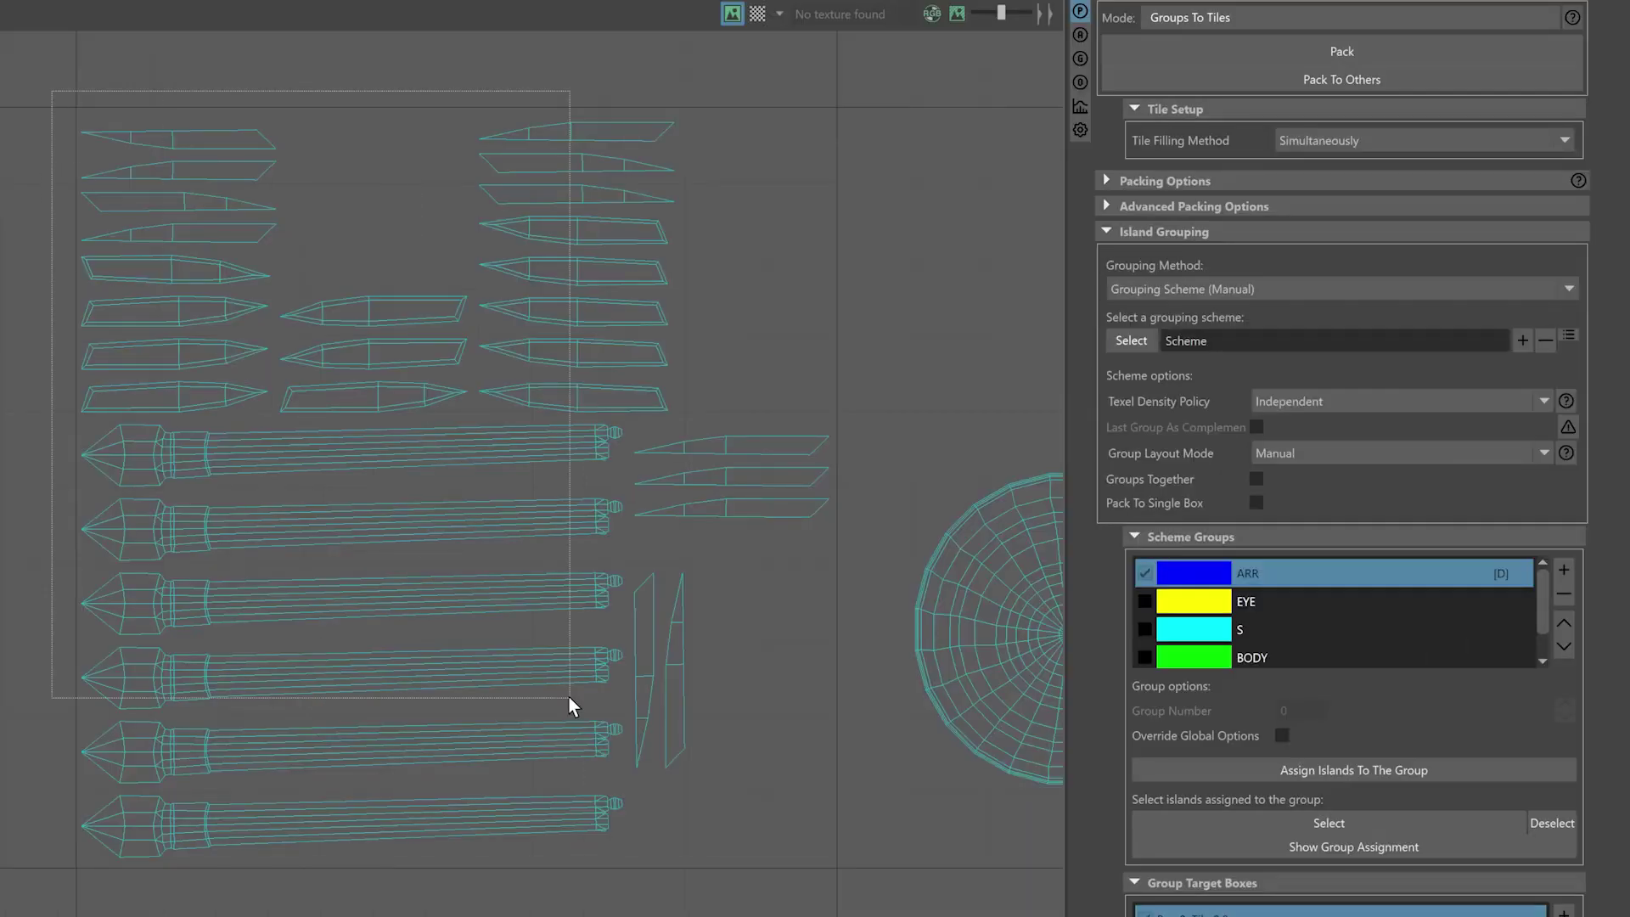
Assign the arrow islands to the ARR group, and select the two round islands together with the EYE group
click(1433, 768)
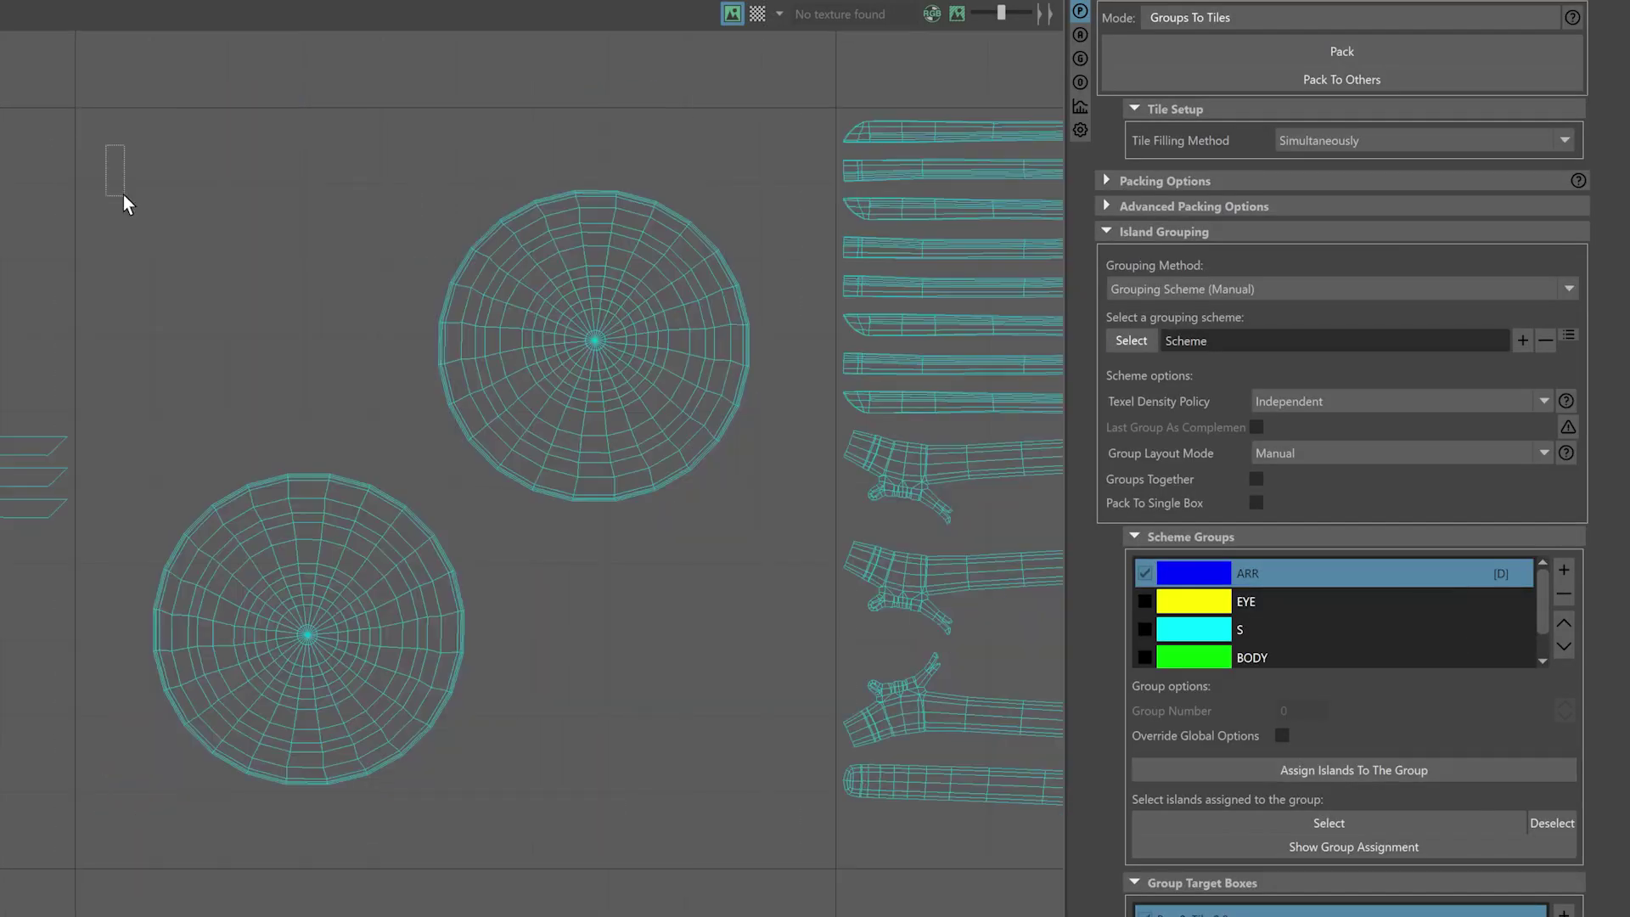
drag(125, 204, 751, 820)
click(1172, 601)
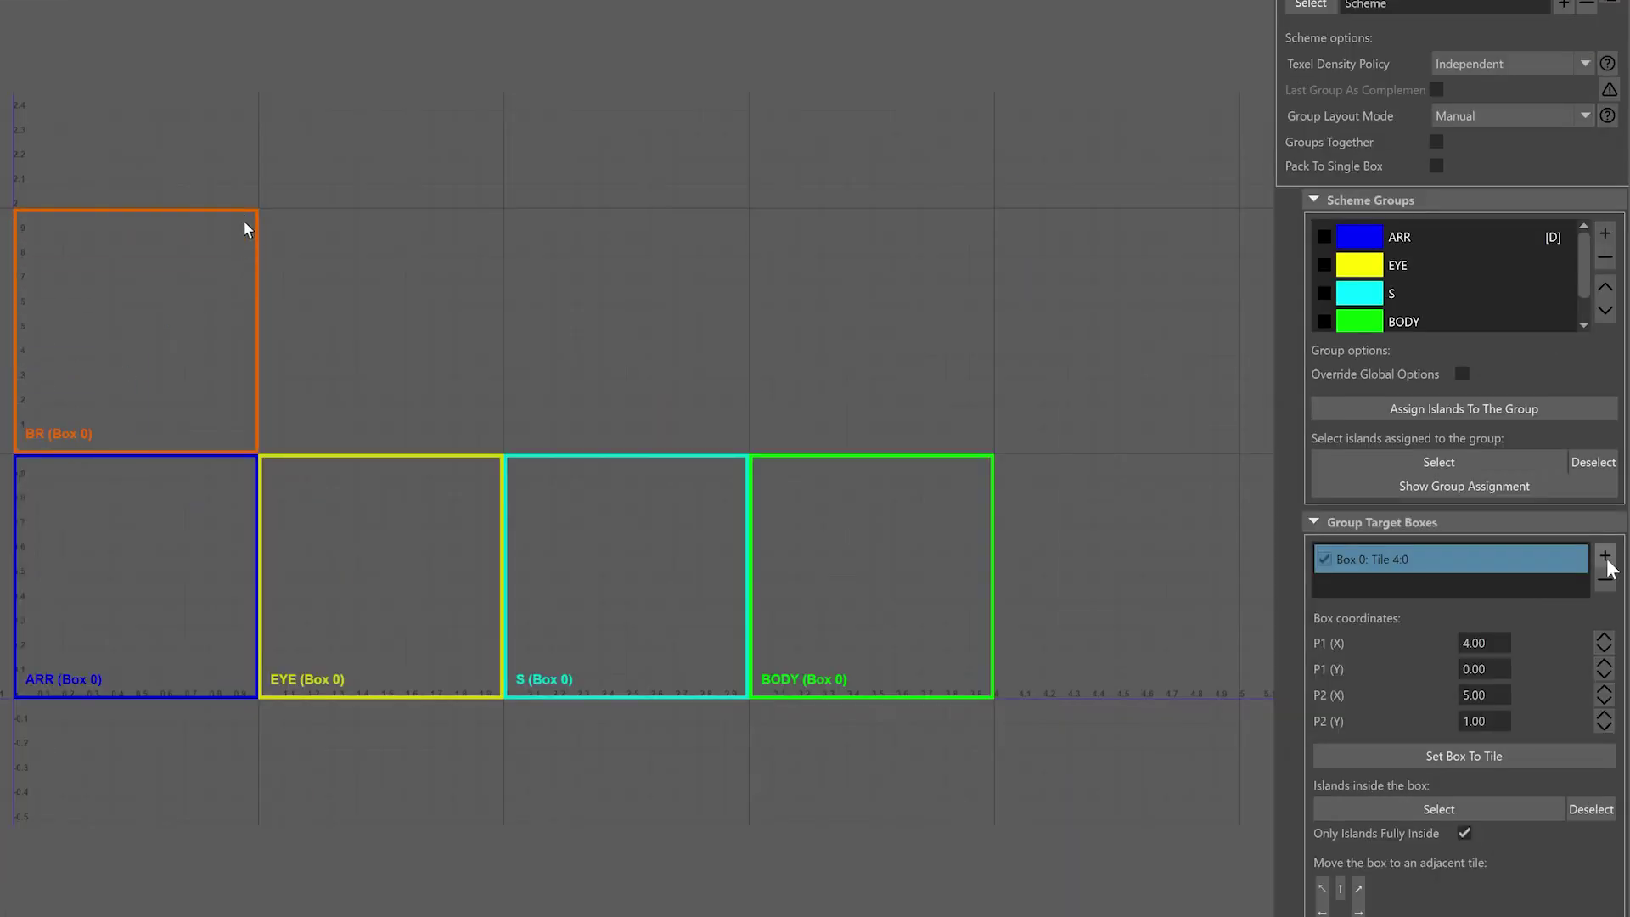
Add target boxes to the BR group and pack all islands into the groups' boxes
click(1605, 557)
click(1605, 558)
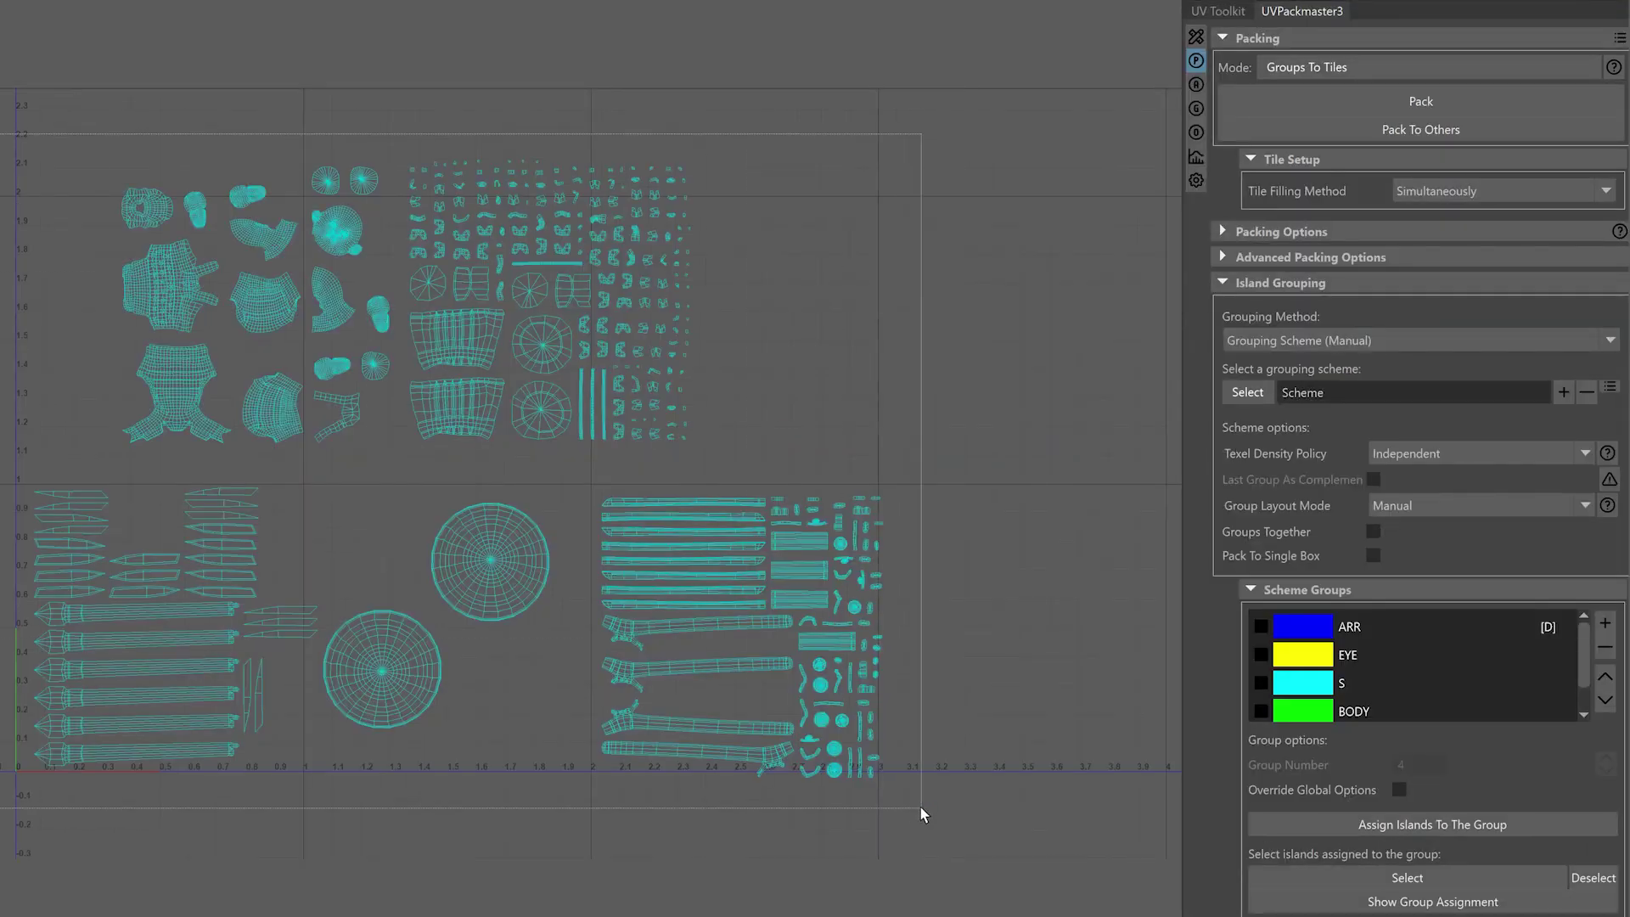
click(1436, 101)
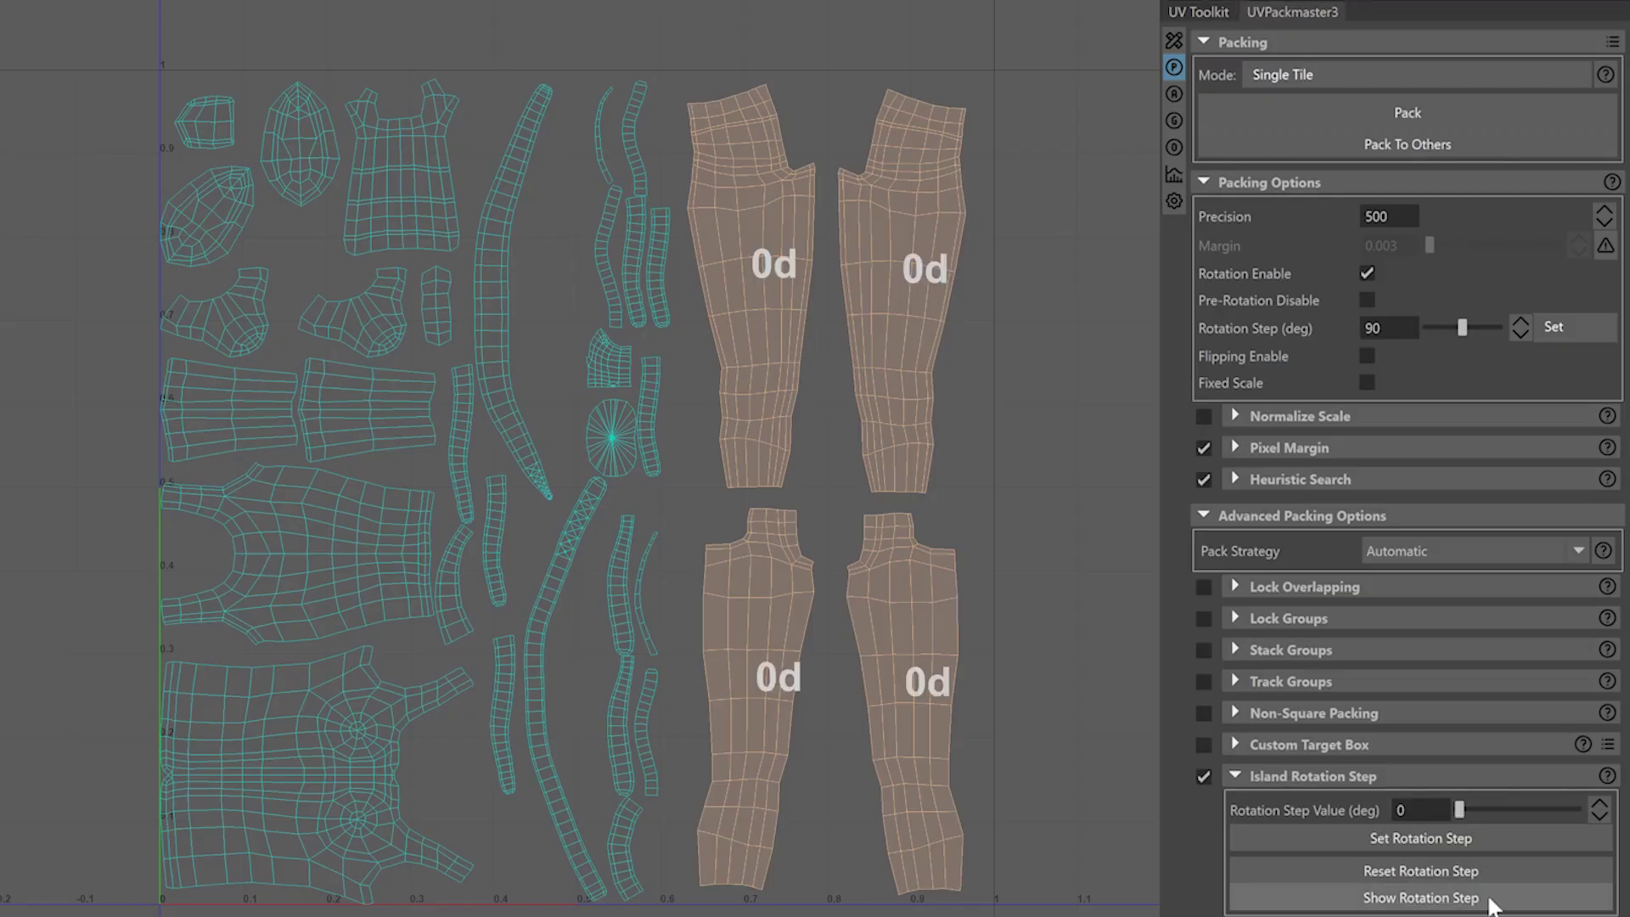
Pack the islands into a single tile with a rotation step of 0 on the four leg islands and show the rotation steps
click(1426, 112)
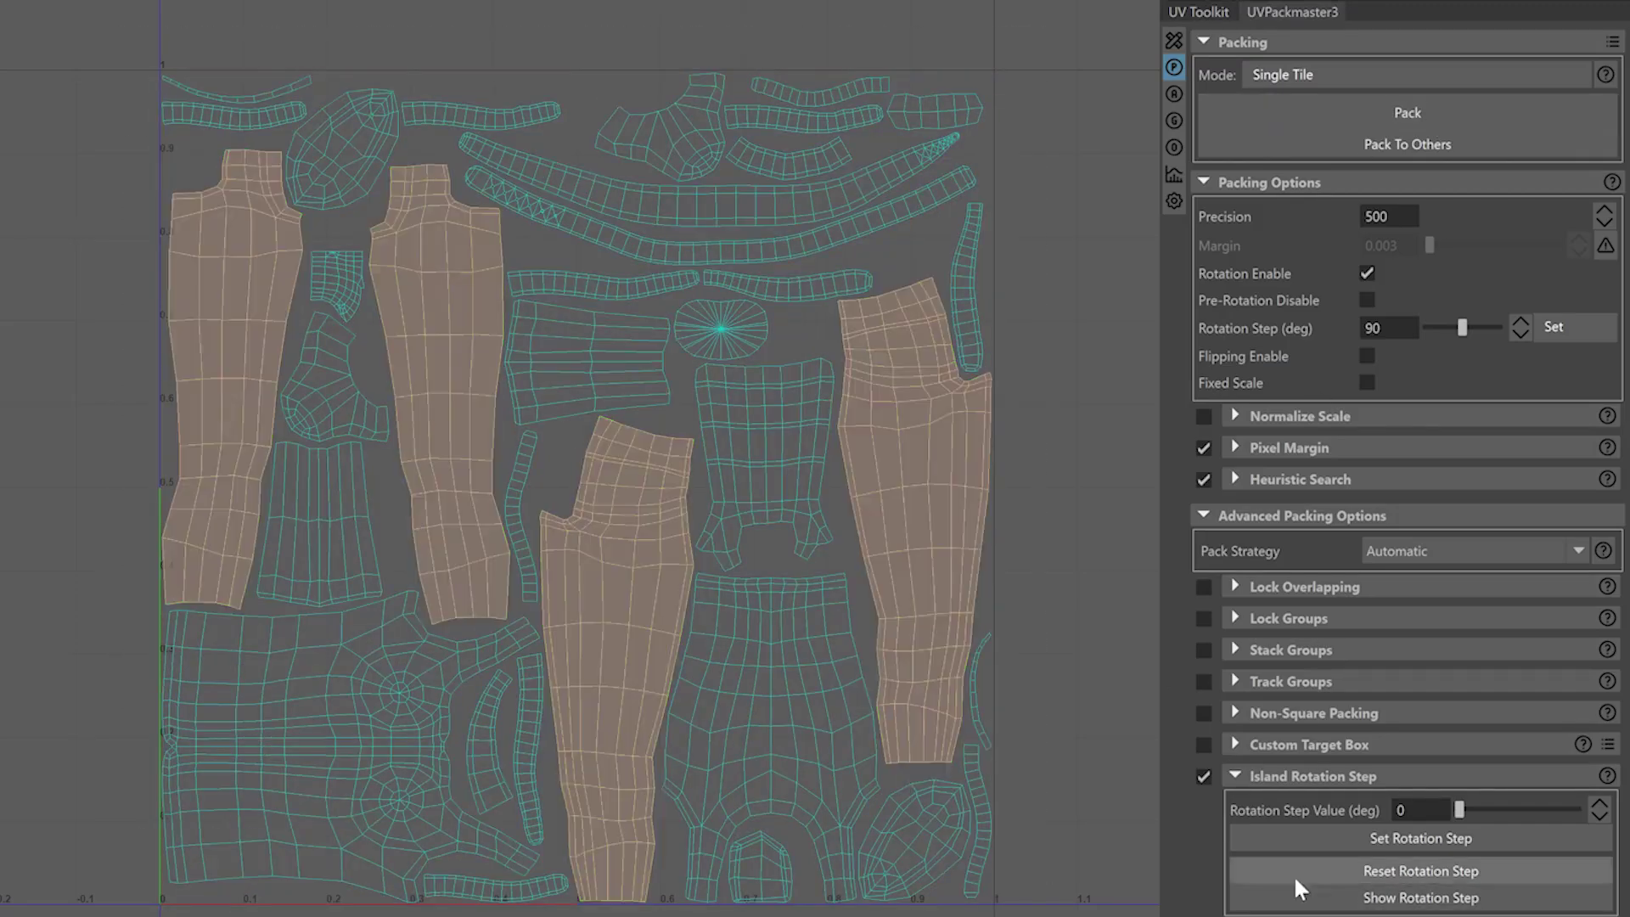
click(1490, 900)
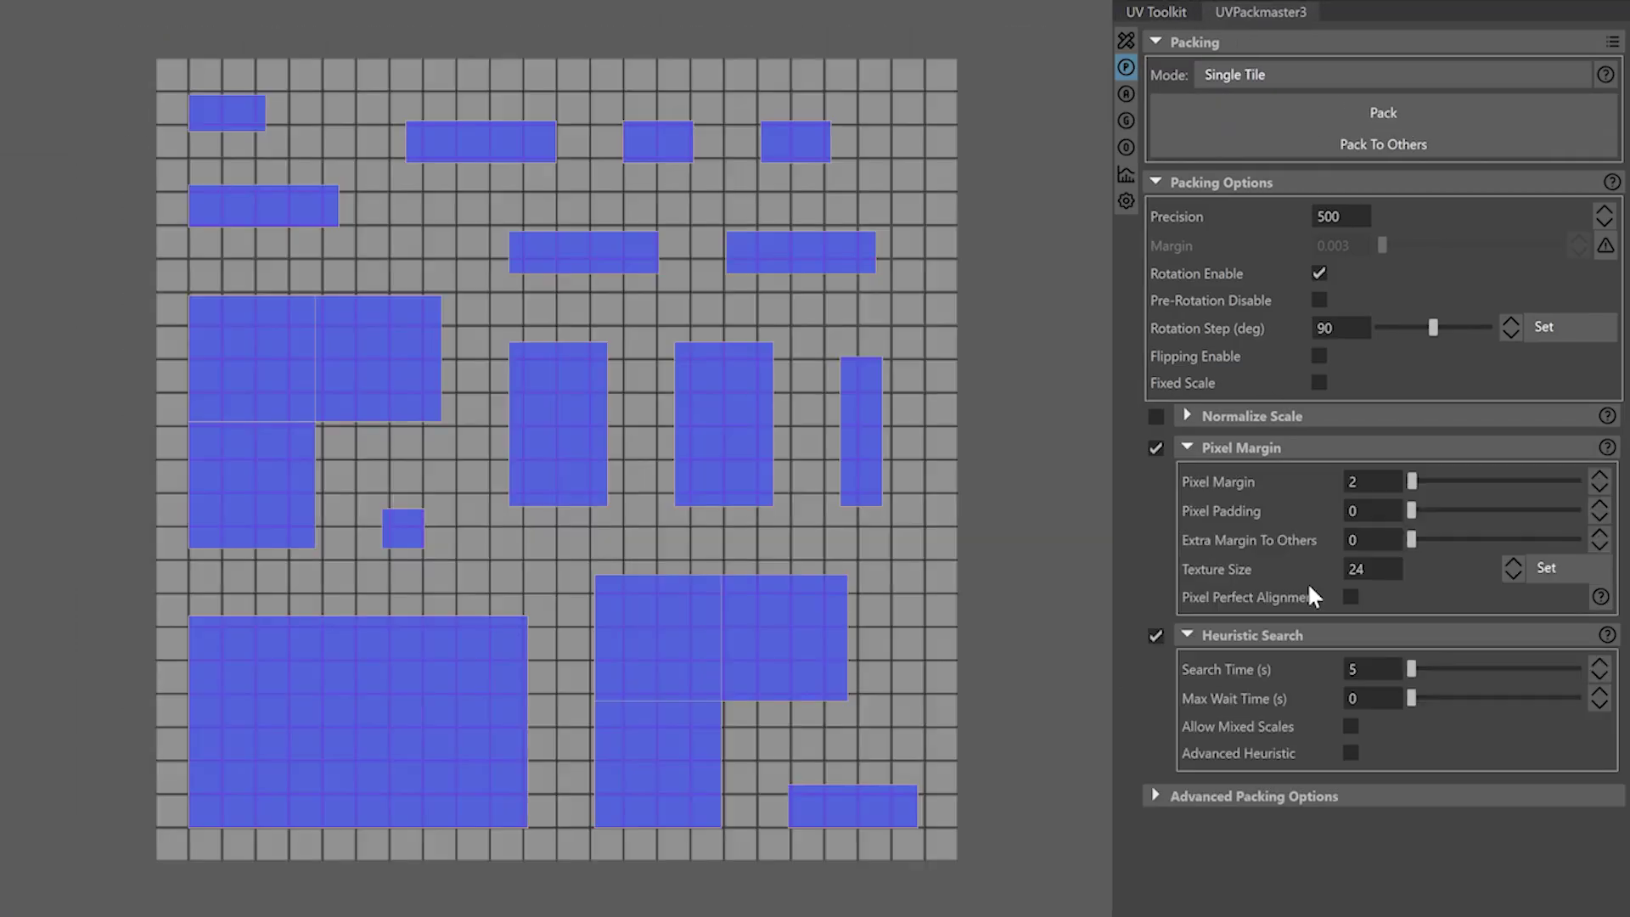
Pack the rectangular islands with Pixel Perfect Alignment enabled, and pack the V-shaped layout with Allow Mixed Scales on
click(1350, 597)
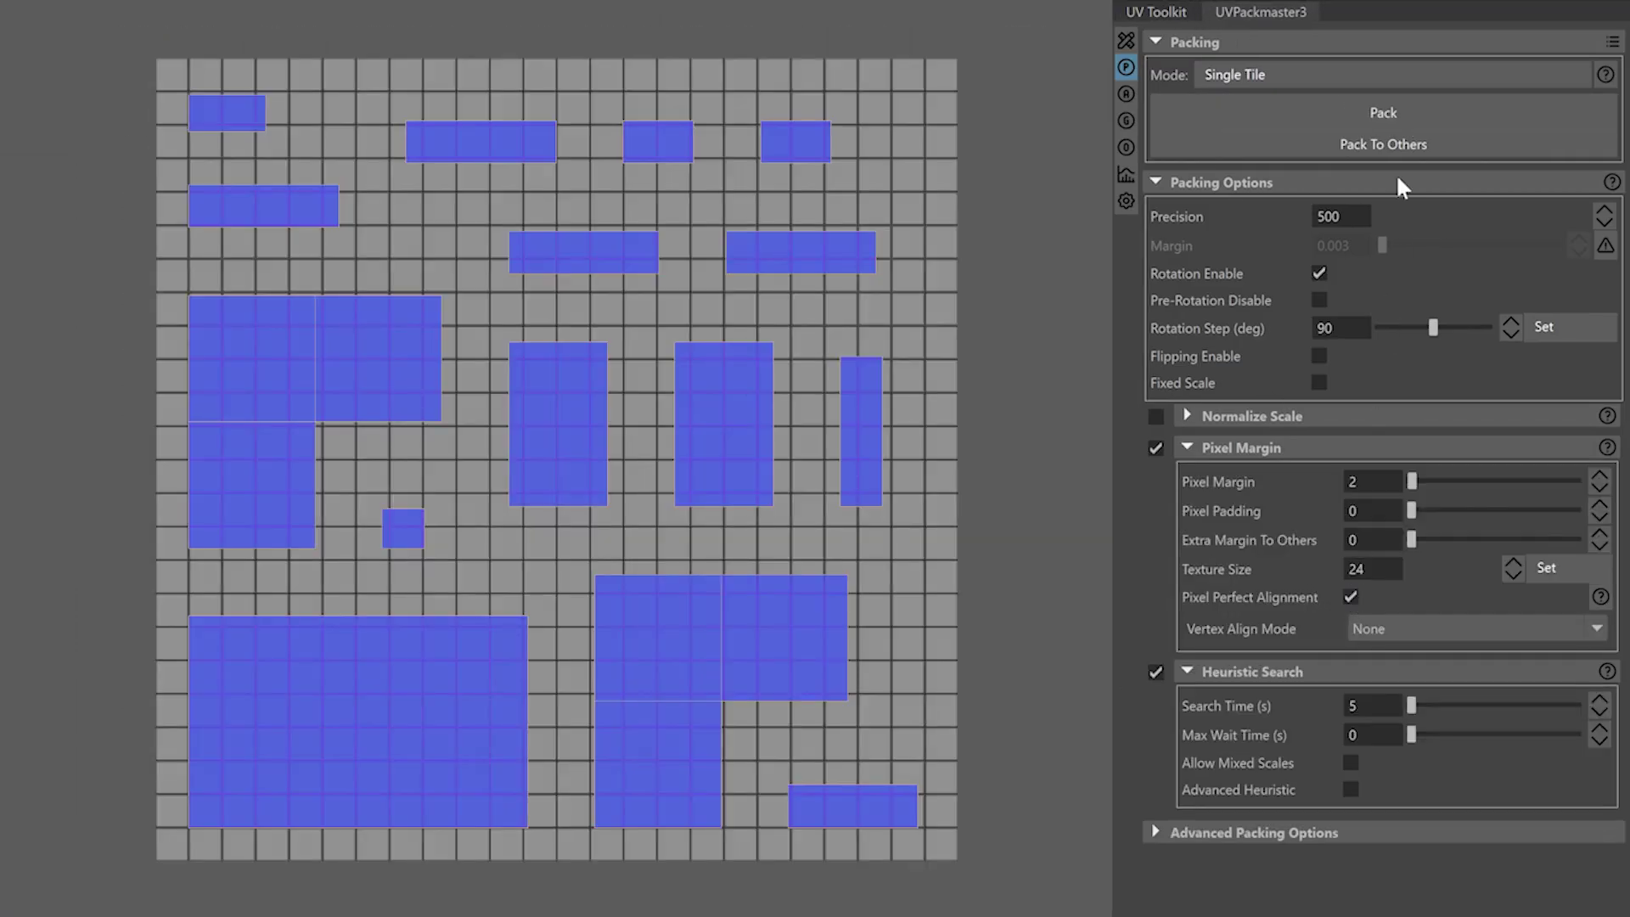
click(1401, 113)
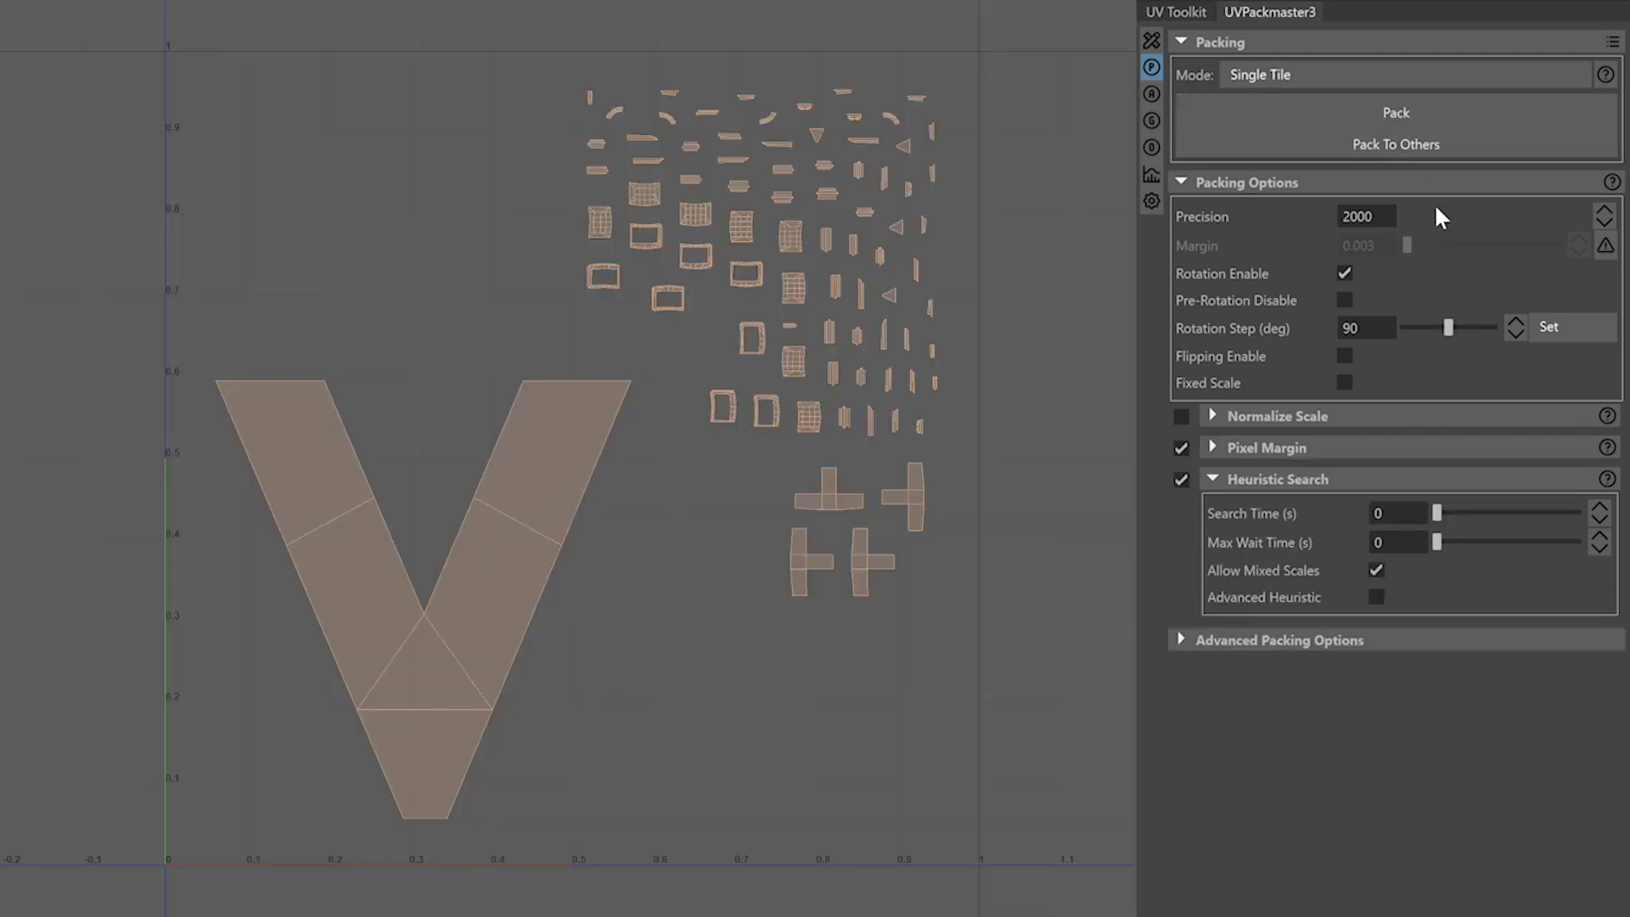
click(1418, 113)
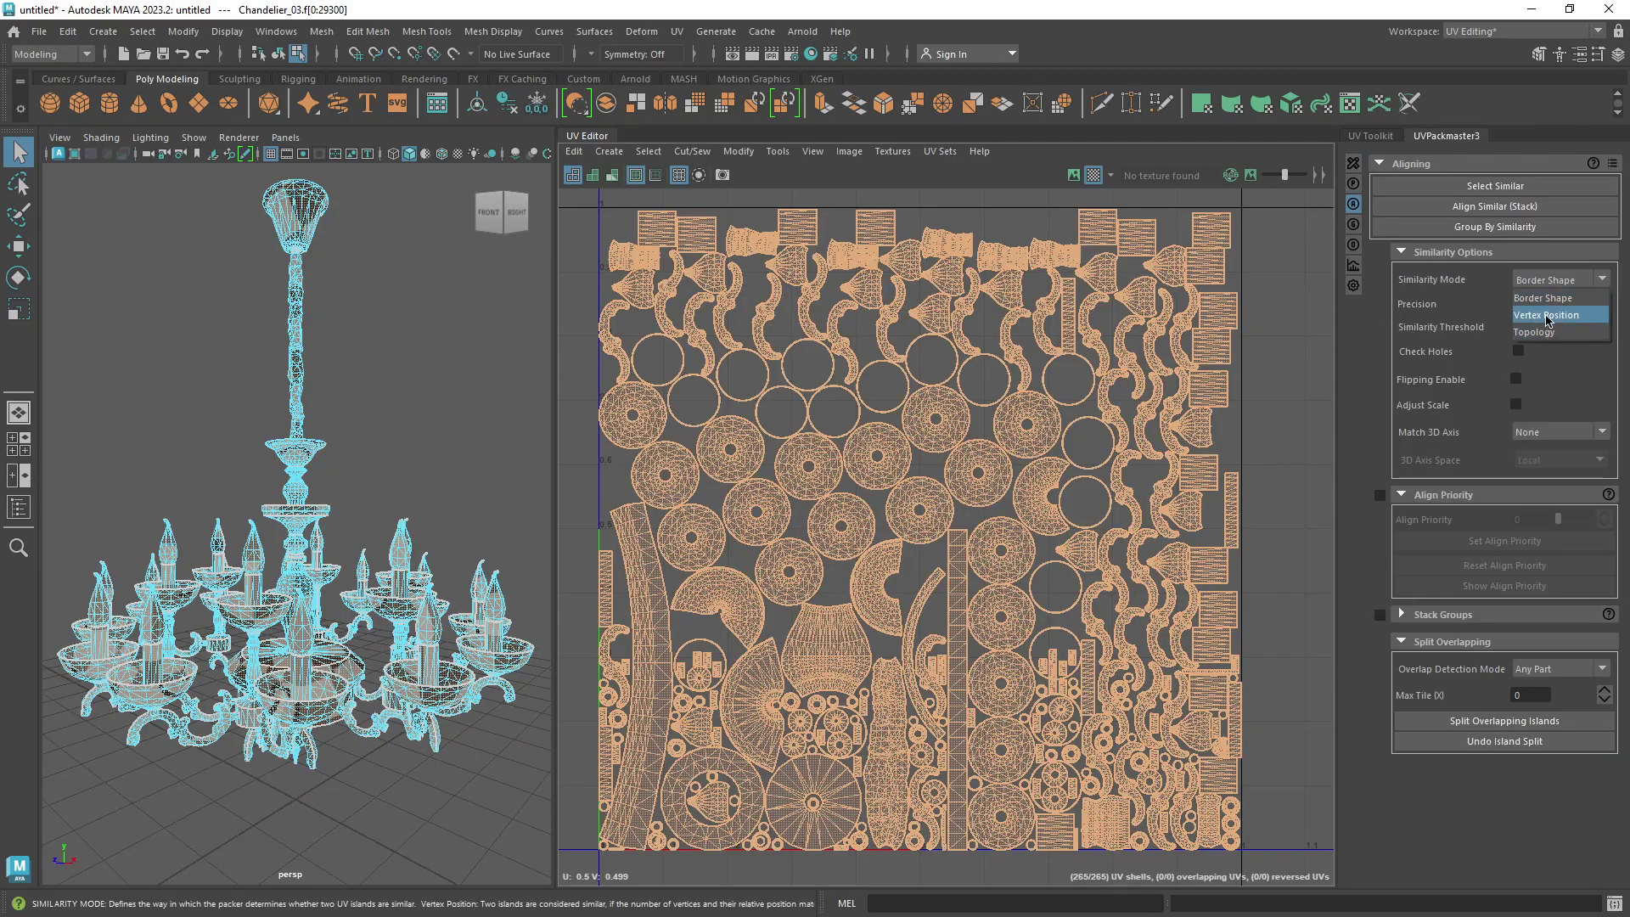
Stack the similar islands of the candle chandelier and of the wooden cabinet with Align Similar, using the Vertex Position mode
click(1501, 206)
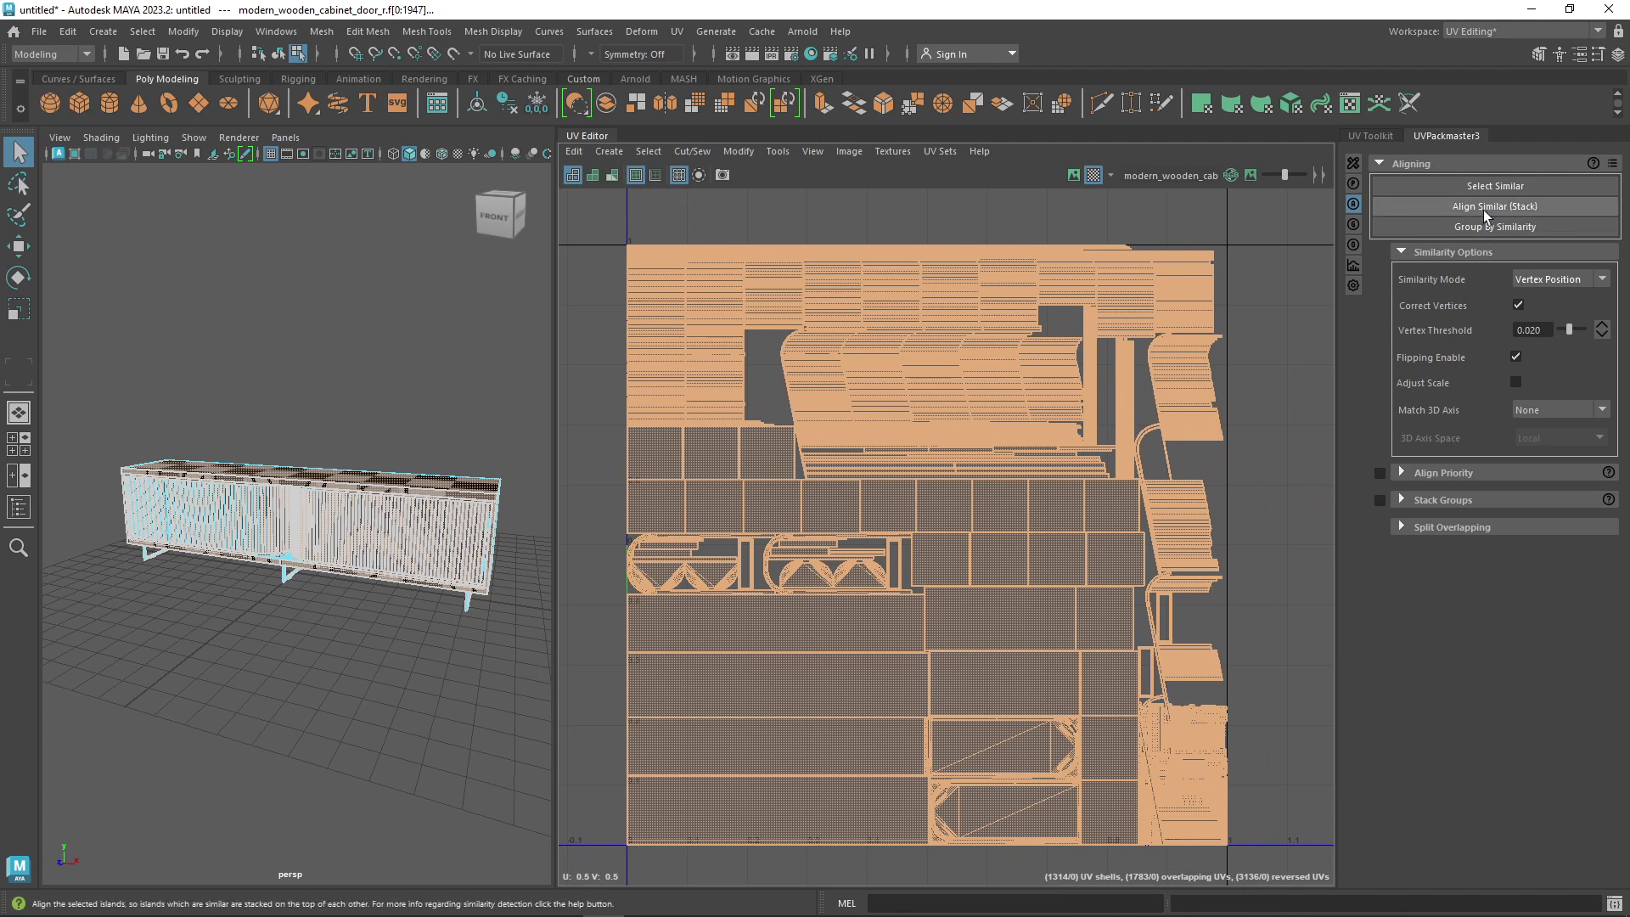
click(1484, 211)
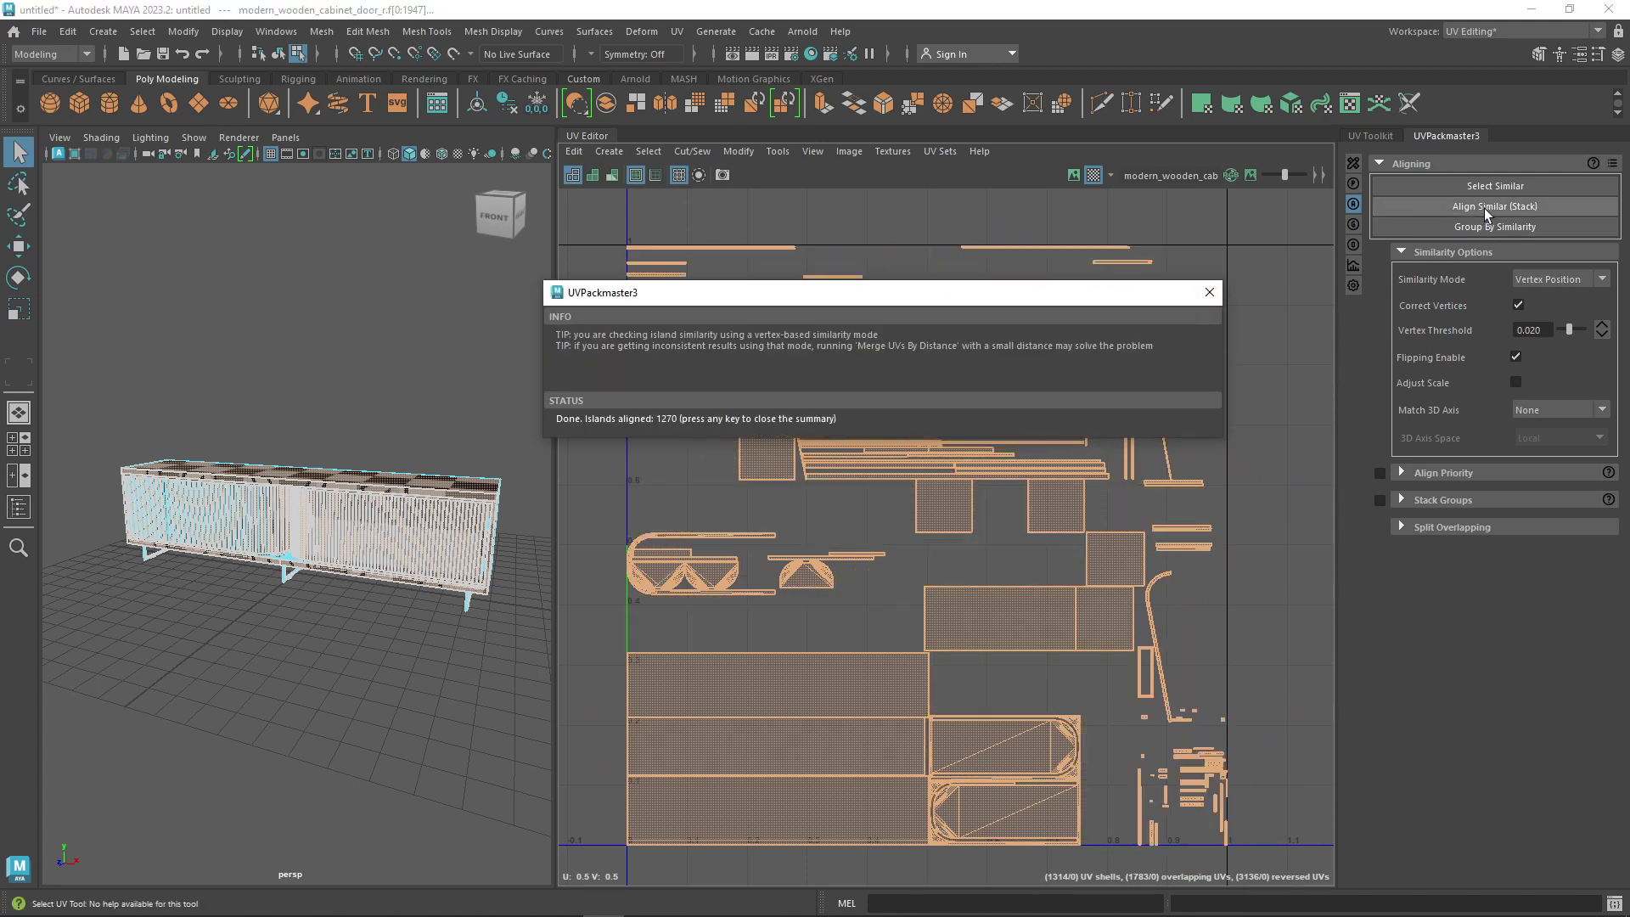
drag(1084, 303, 642, 252)
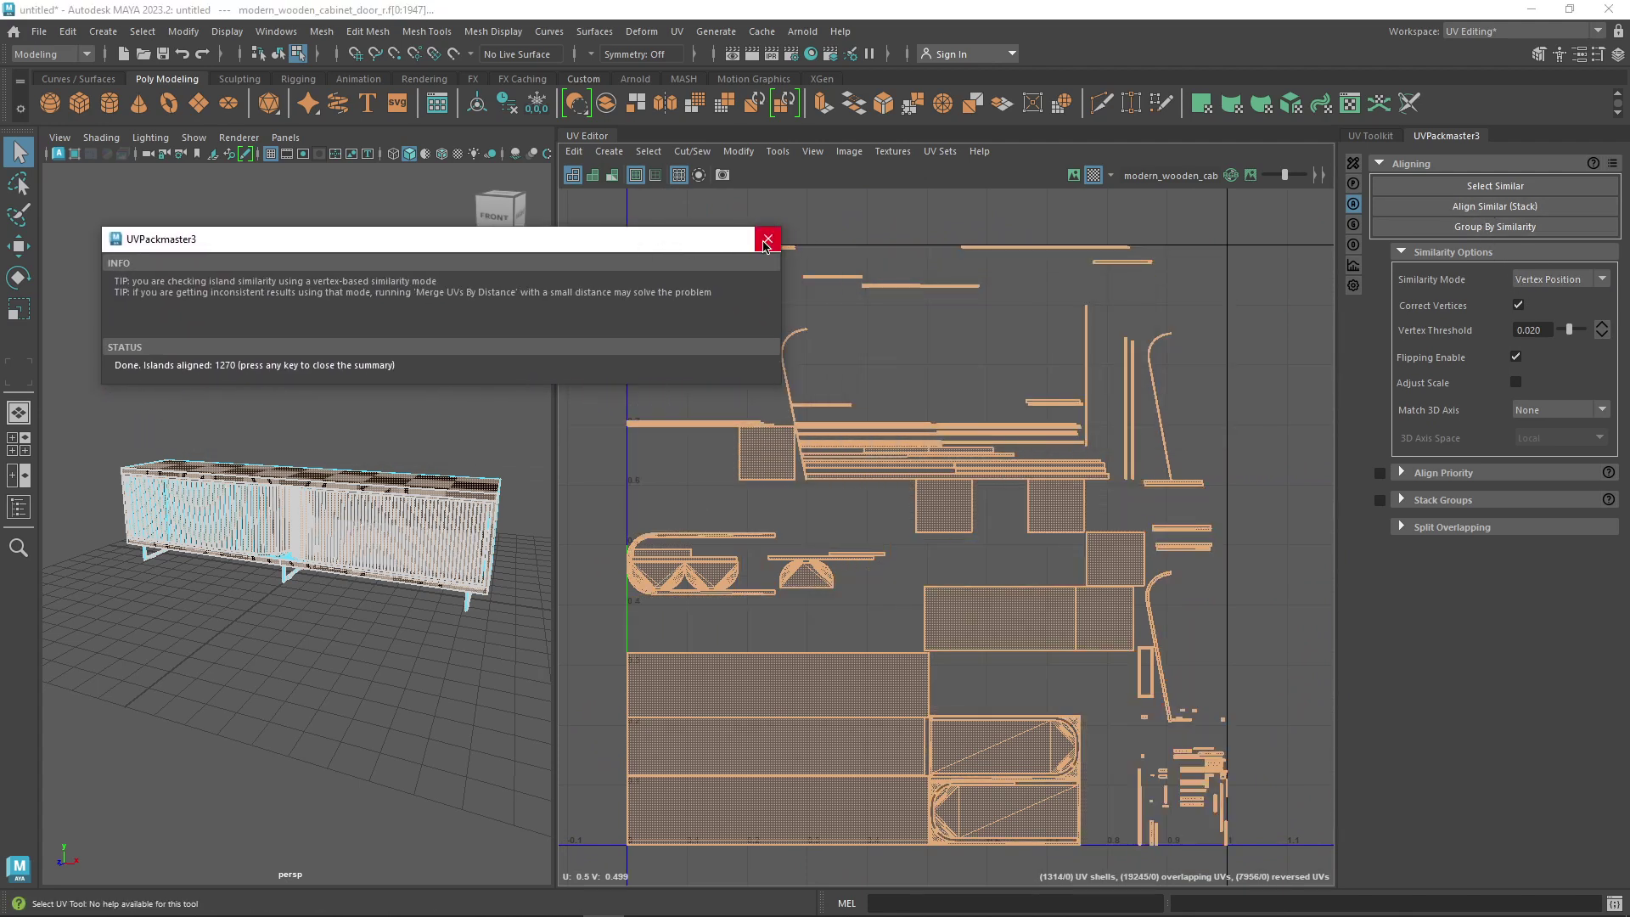
click(767, 241)
Stack the similar islands of the lampshade chandelier in Topology mode with a vertex threshold of 0.010
click(1506, 207)
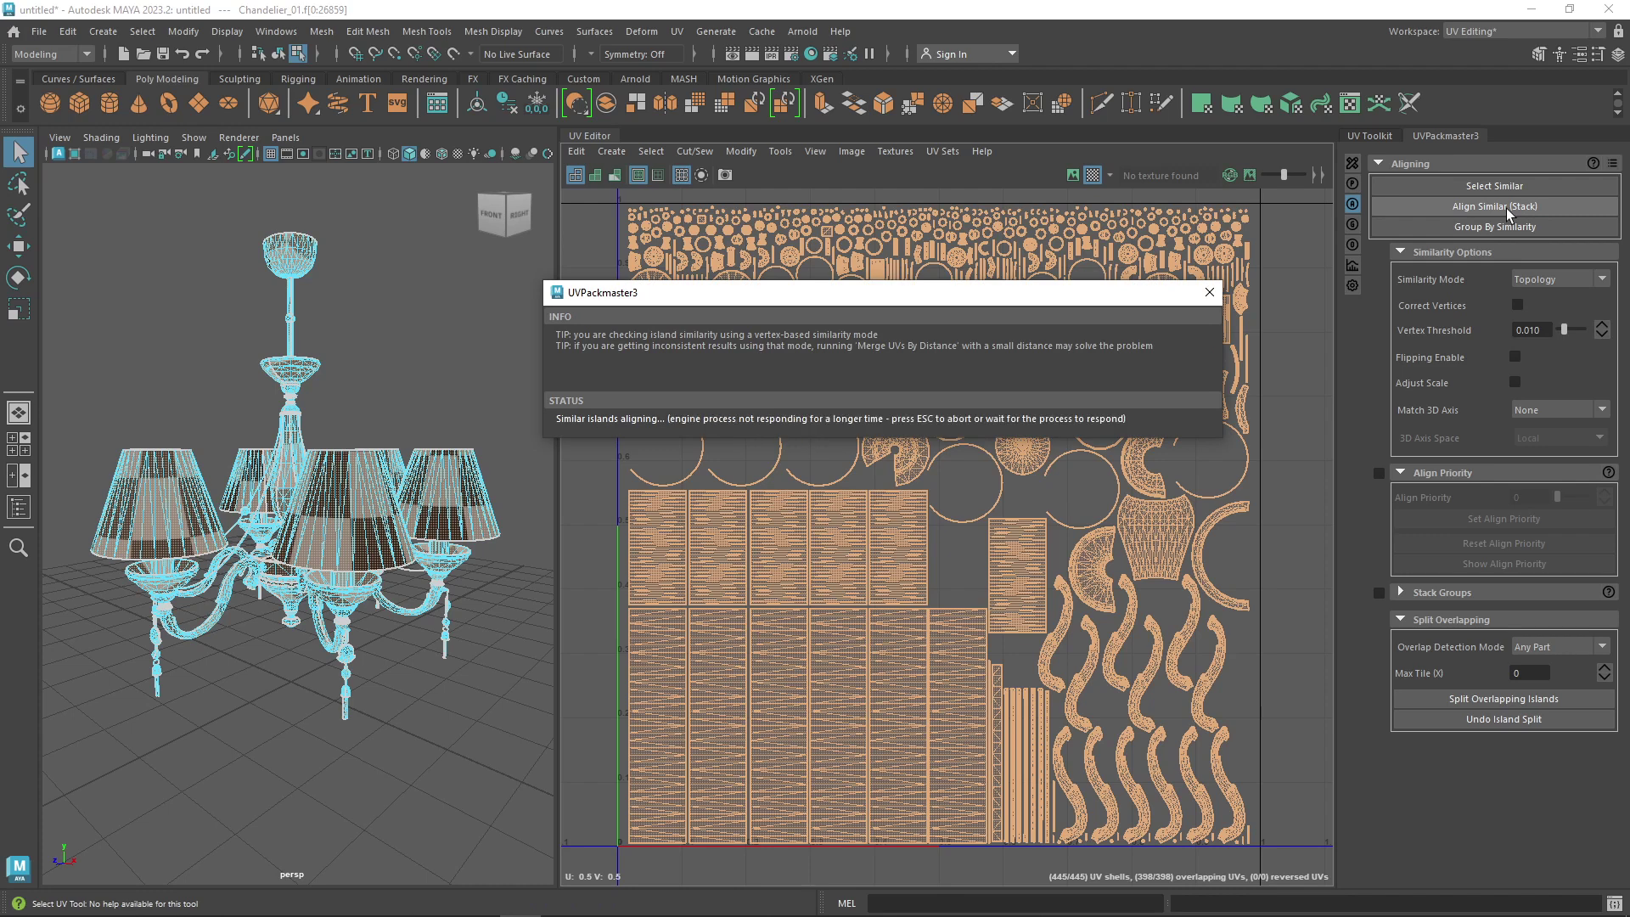
click(1210, 292)
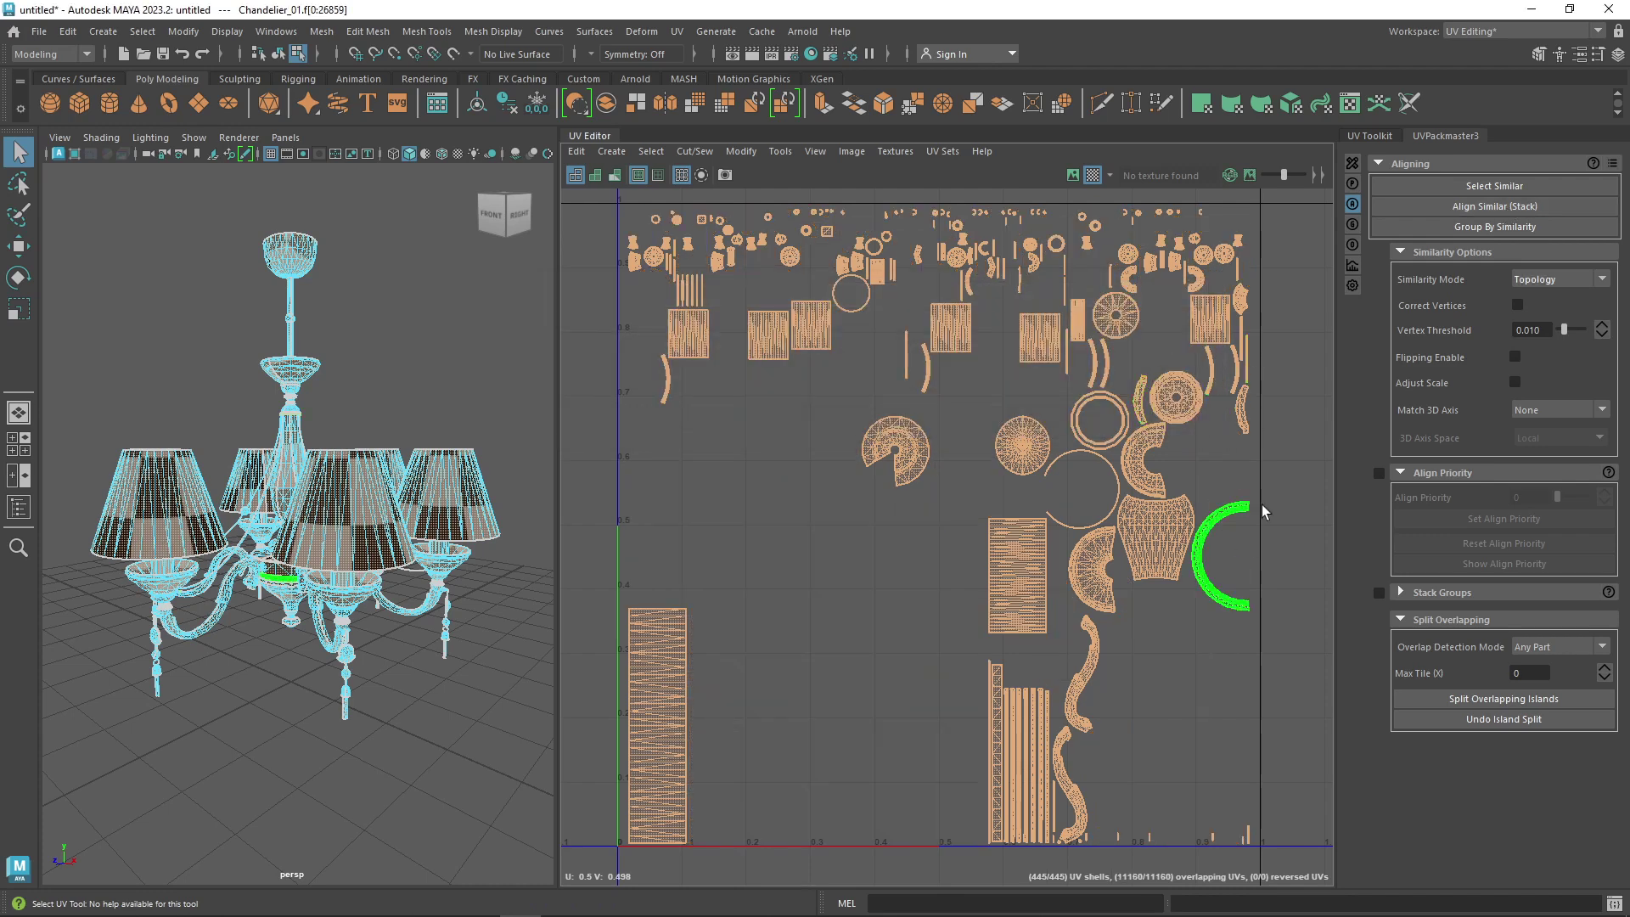
Stack the candle chandelier's similar islands in Border Shape mode with a similarity threshold of 0.10, and examine the stacks
click(1559, 280)
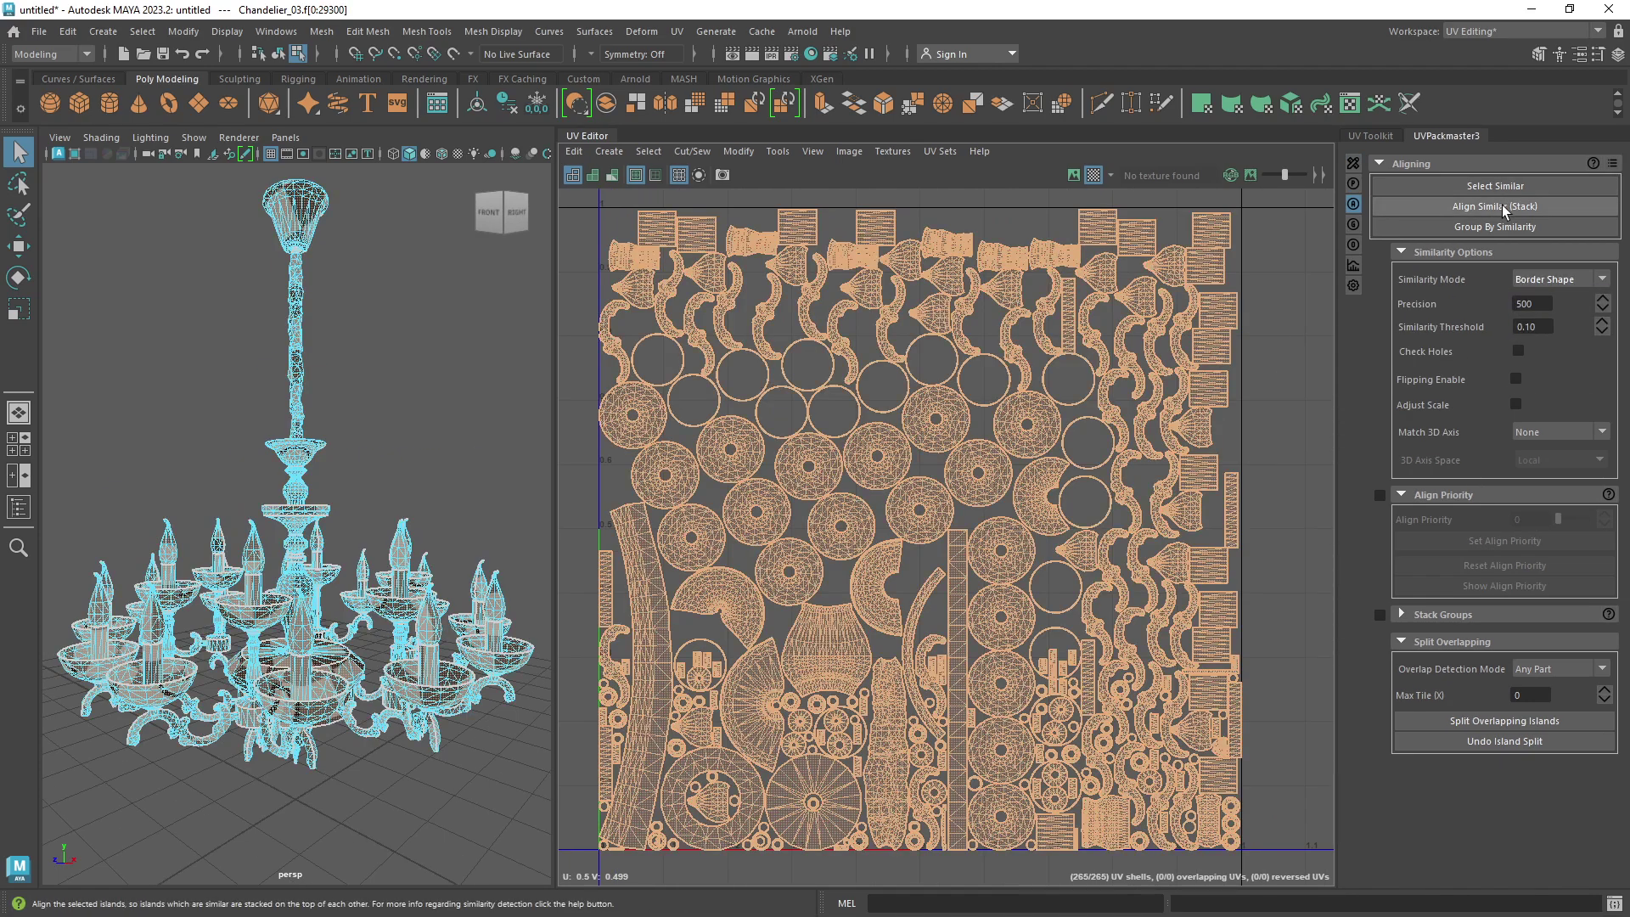
click(1501, 205)
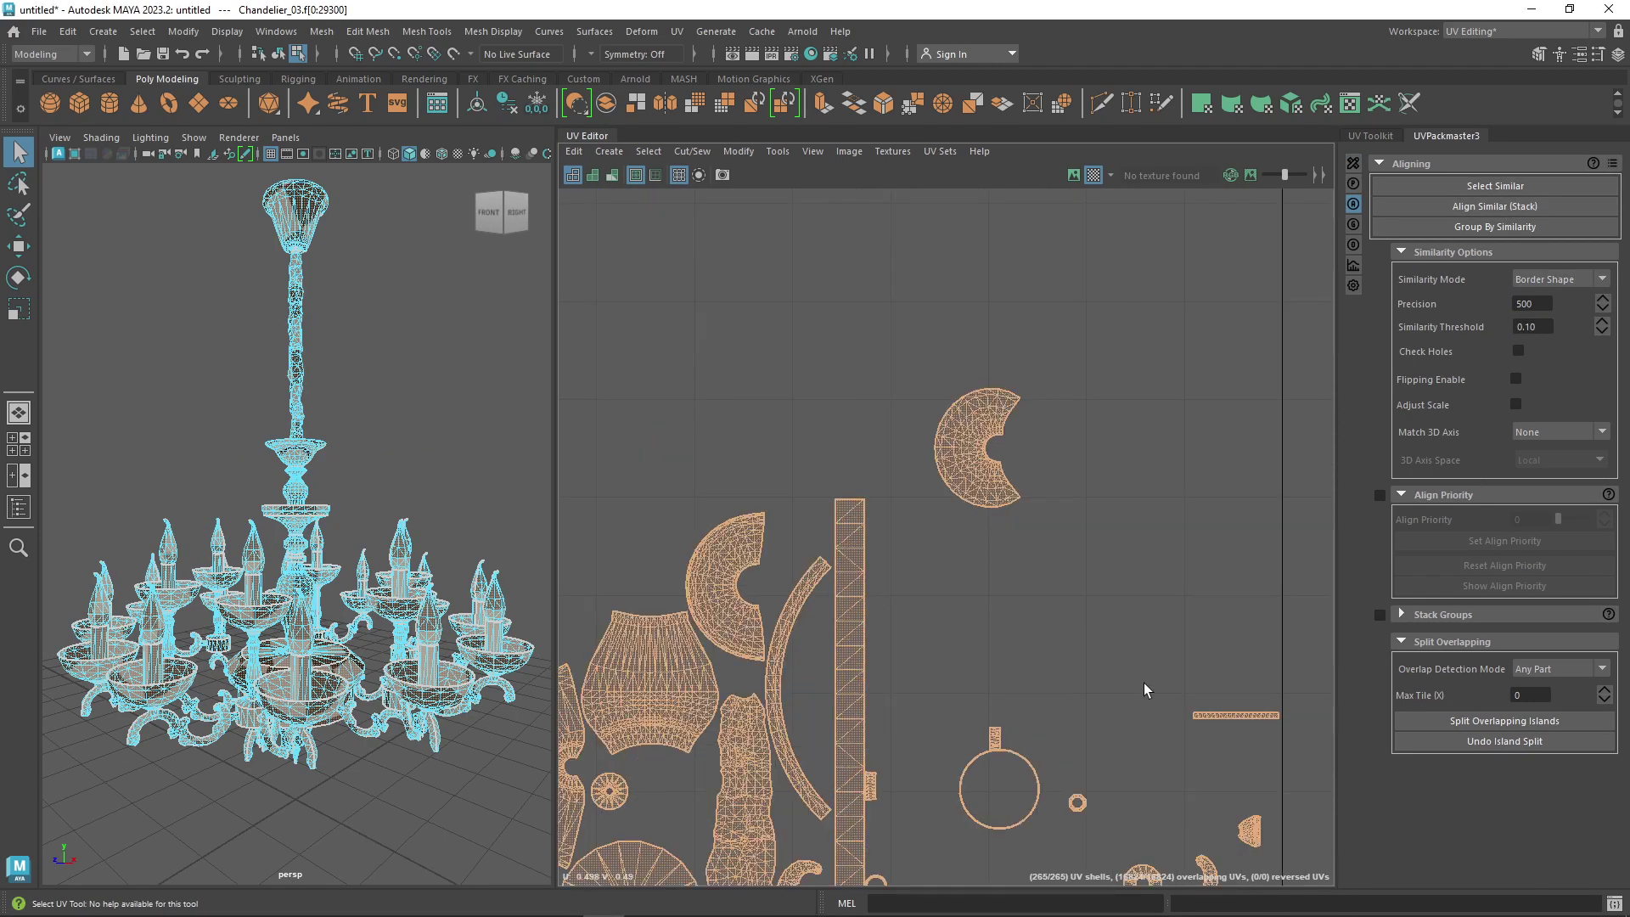
click(1138, 658)
scroll(1138, 659, up, 6)
alt+middle_drag(1202, 449, 1117, 461)
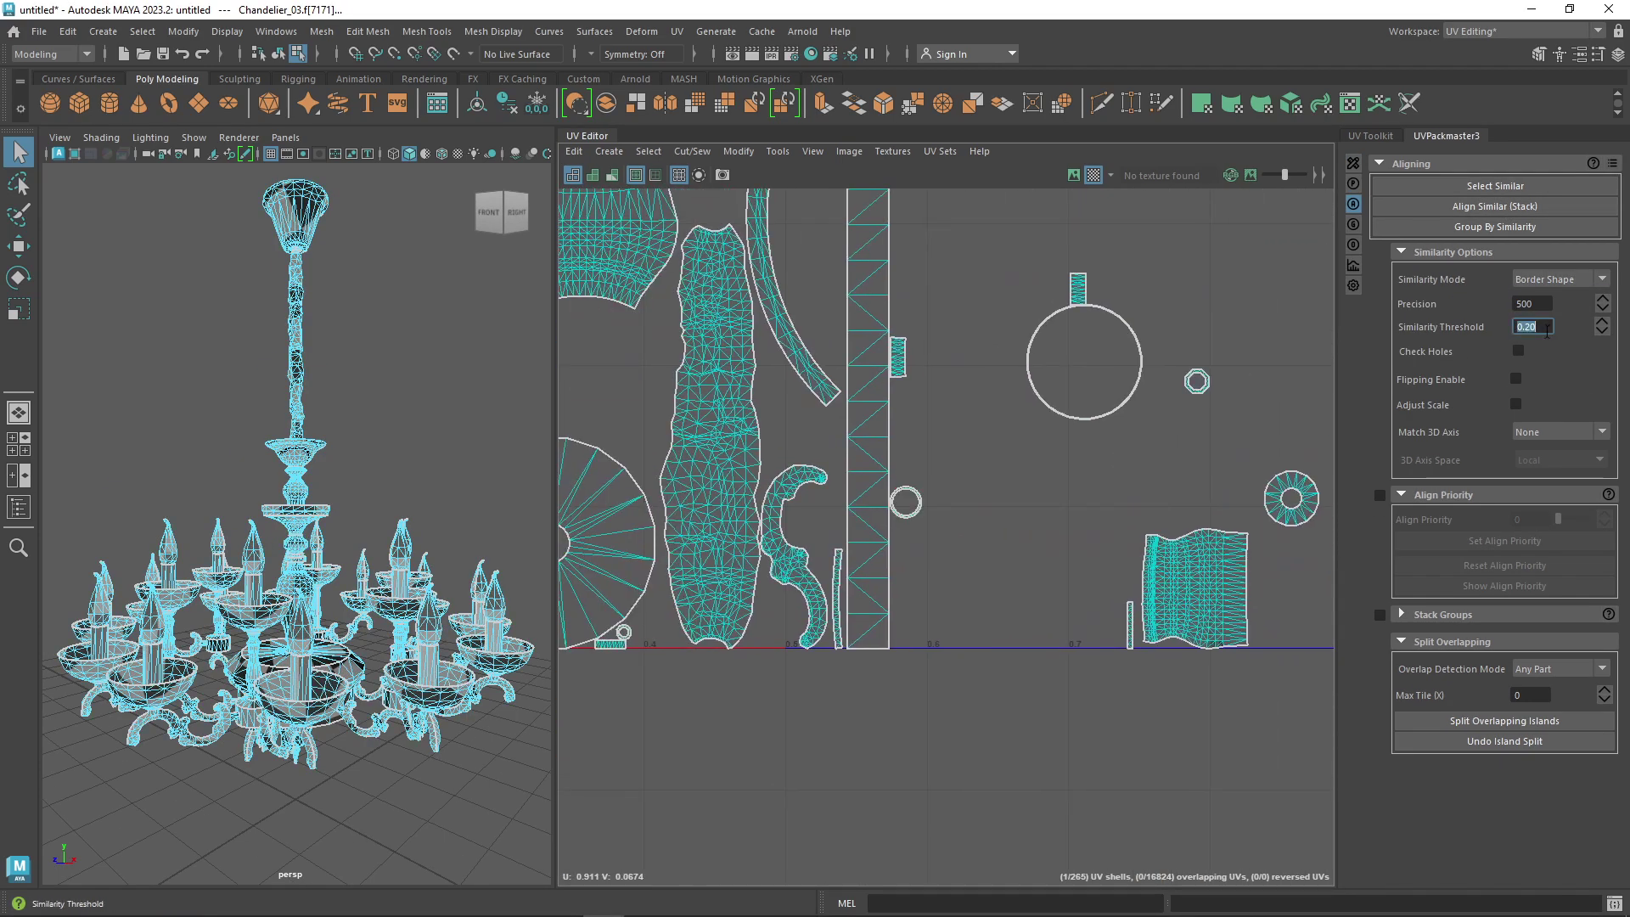
Undo the stacking and align the chandelier's similar islands again with a similarity threshold of 0.20
key(ctrl+z)
click(1495, 205)
key(ctrl+z)
click(1494, 205)
Set the similarity threshold to 0.50, stack the chandelier's similar islands, and undo the stacking
double_click(1532, 326)
text(0.50)
key(ctrl+z)
click(1495, 205)
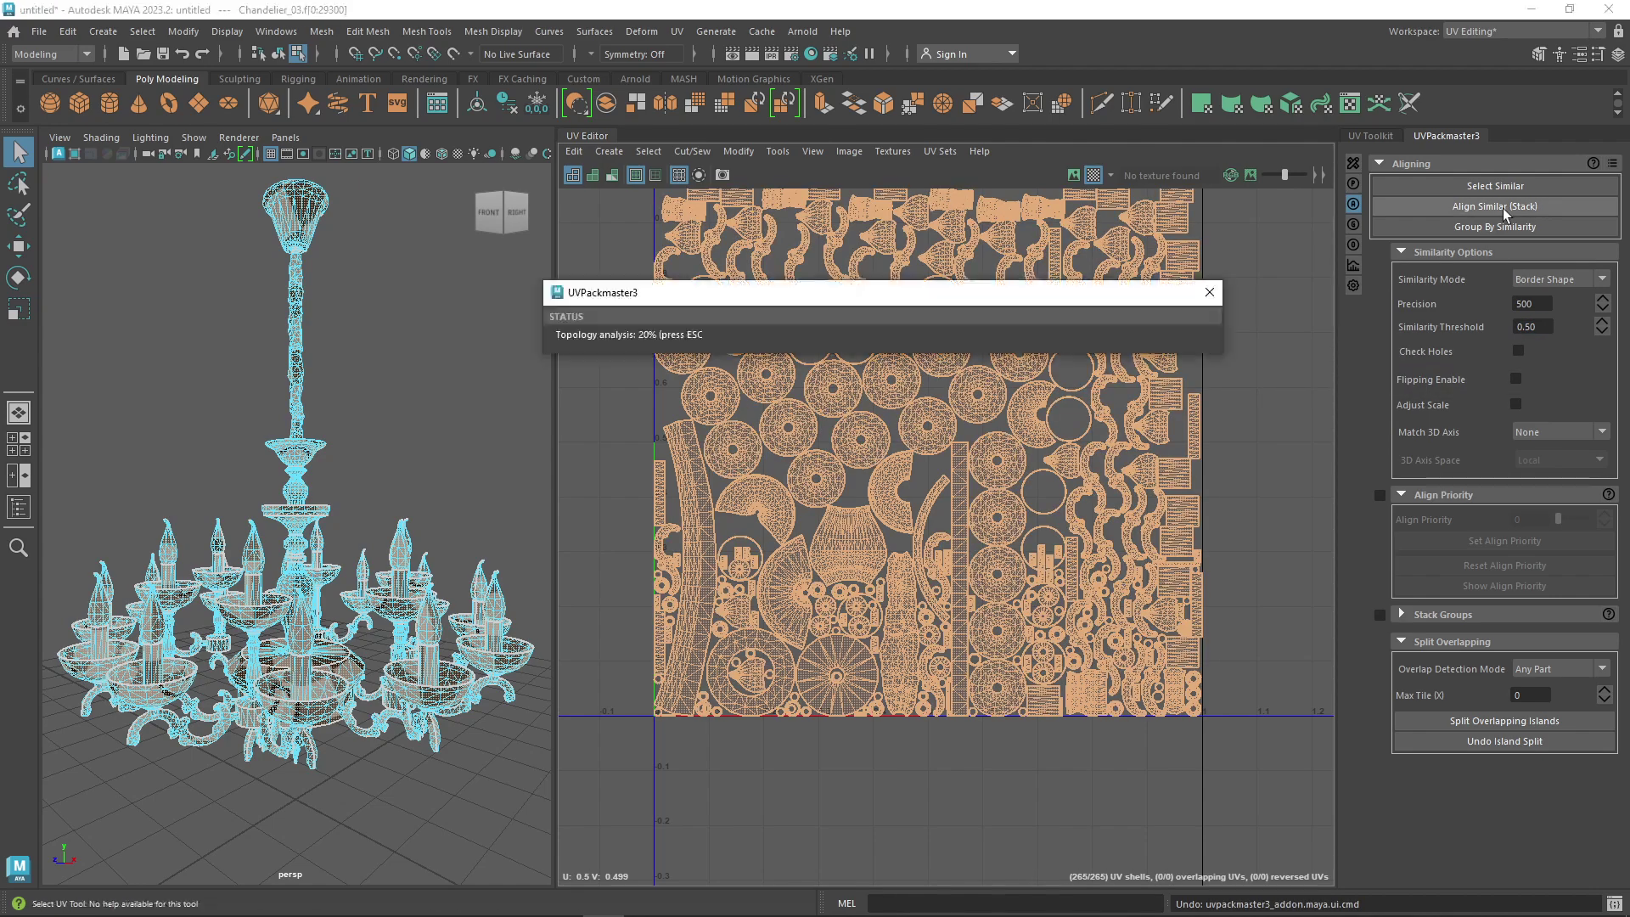
key(ctrl+z)
scroll(892, 429, up, 1)
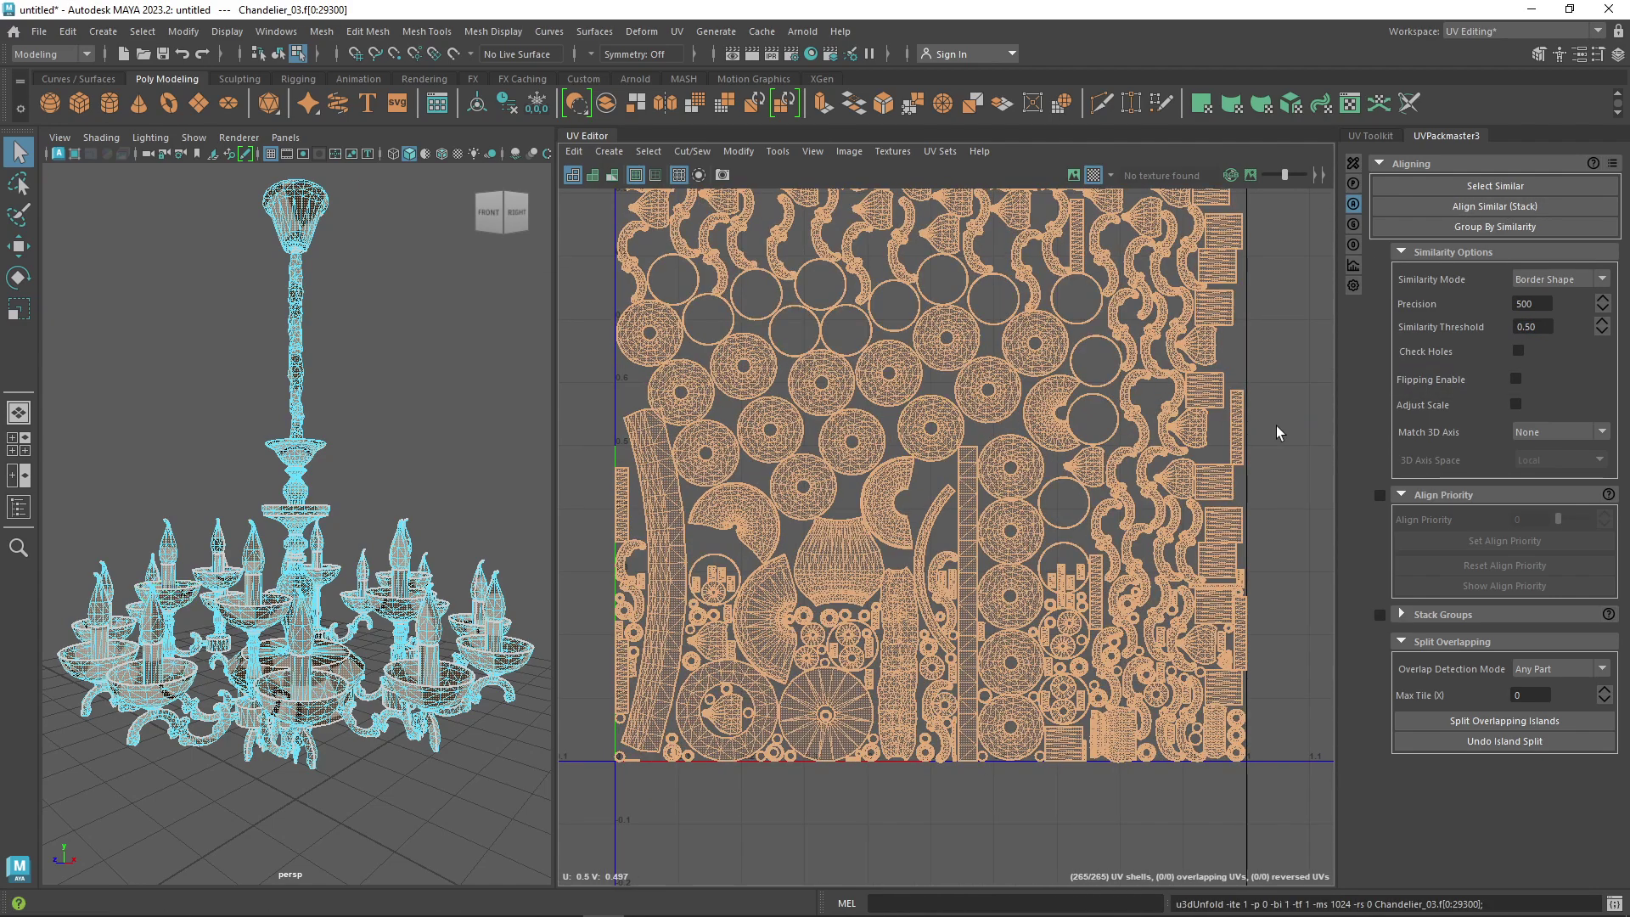
Set the similarity threshold to 0.80, stack the chandelier's similar islands, and pick the stacked fan-shaped island
key(shift+z)
key(ctrl+z)
key(ctrl+z)
key(shift+z)
key(shift+z)
text(0.80)
click(1495, 206)
click(1209, 295)
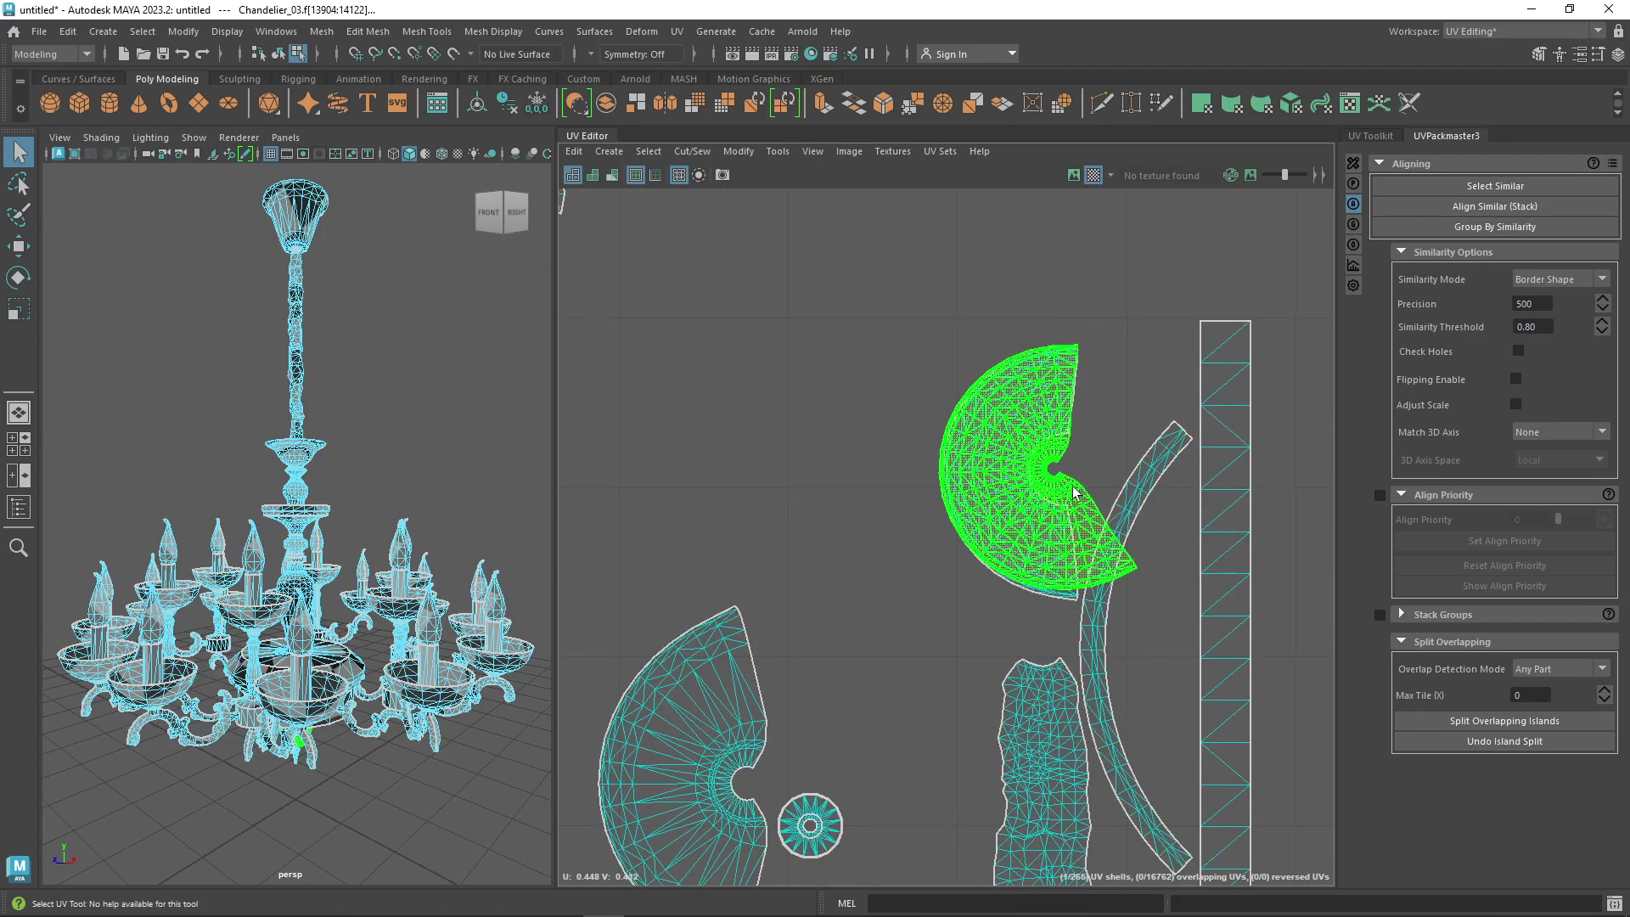
key(w)
Change the similarity mode to Vertex Position, stack the chandelier's similar islands, and examine the stacks up close
click(1538, 280)
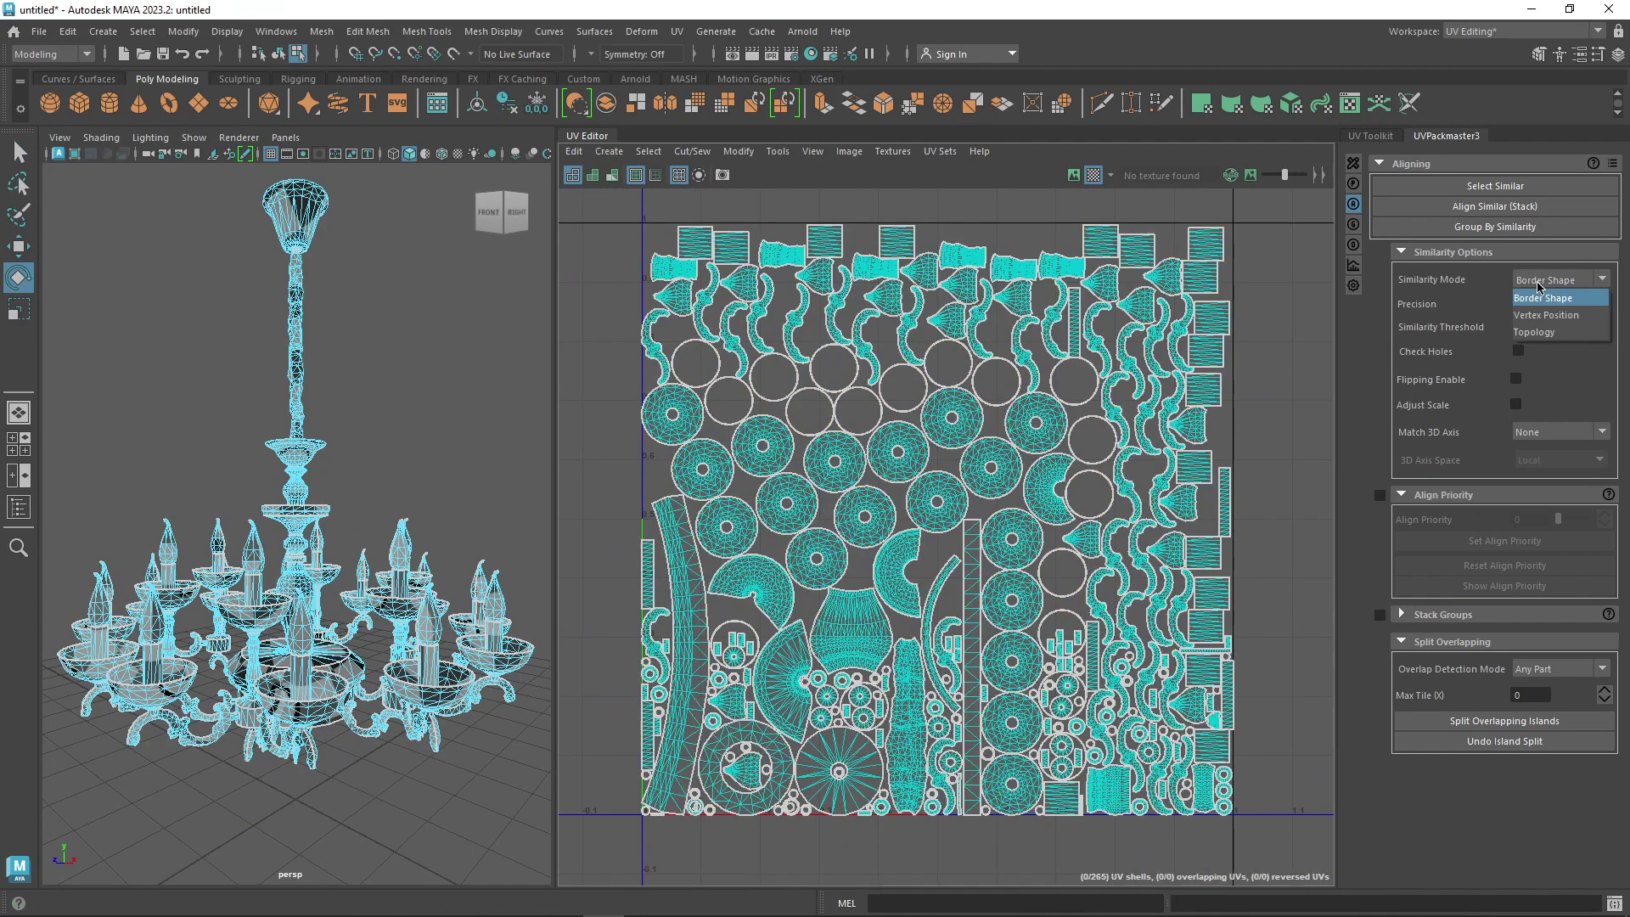
click(1545, 315)
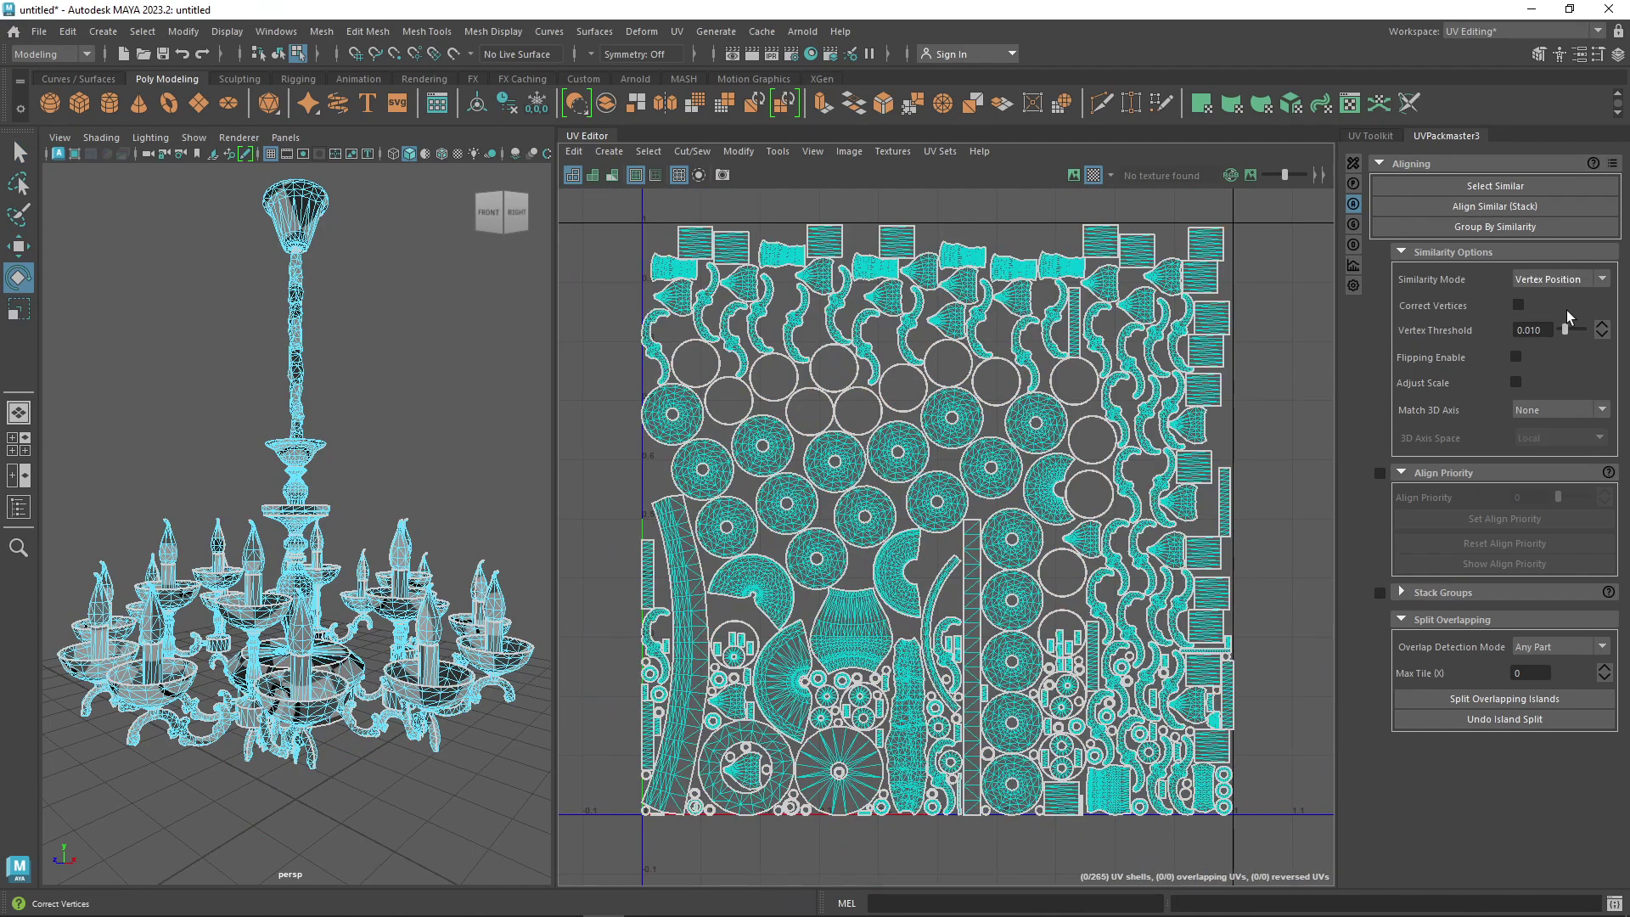
click(1463, 207)
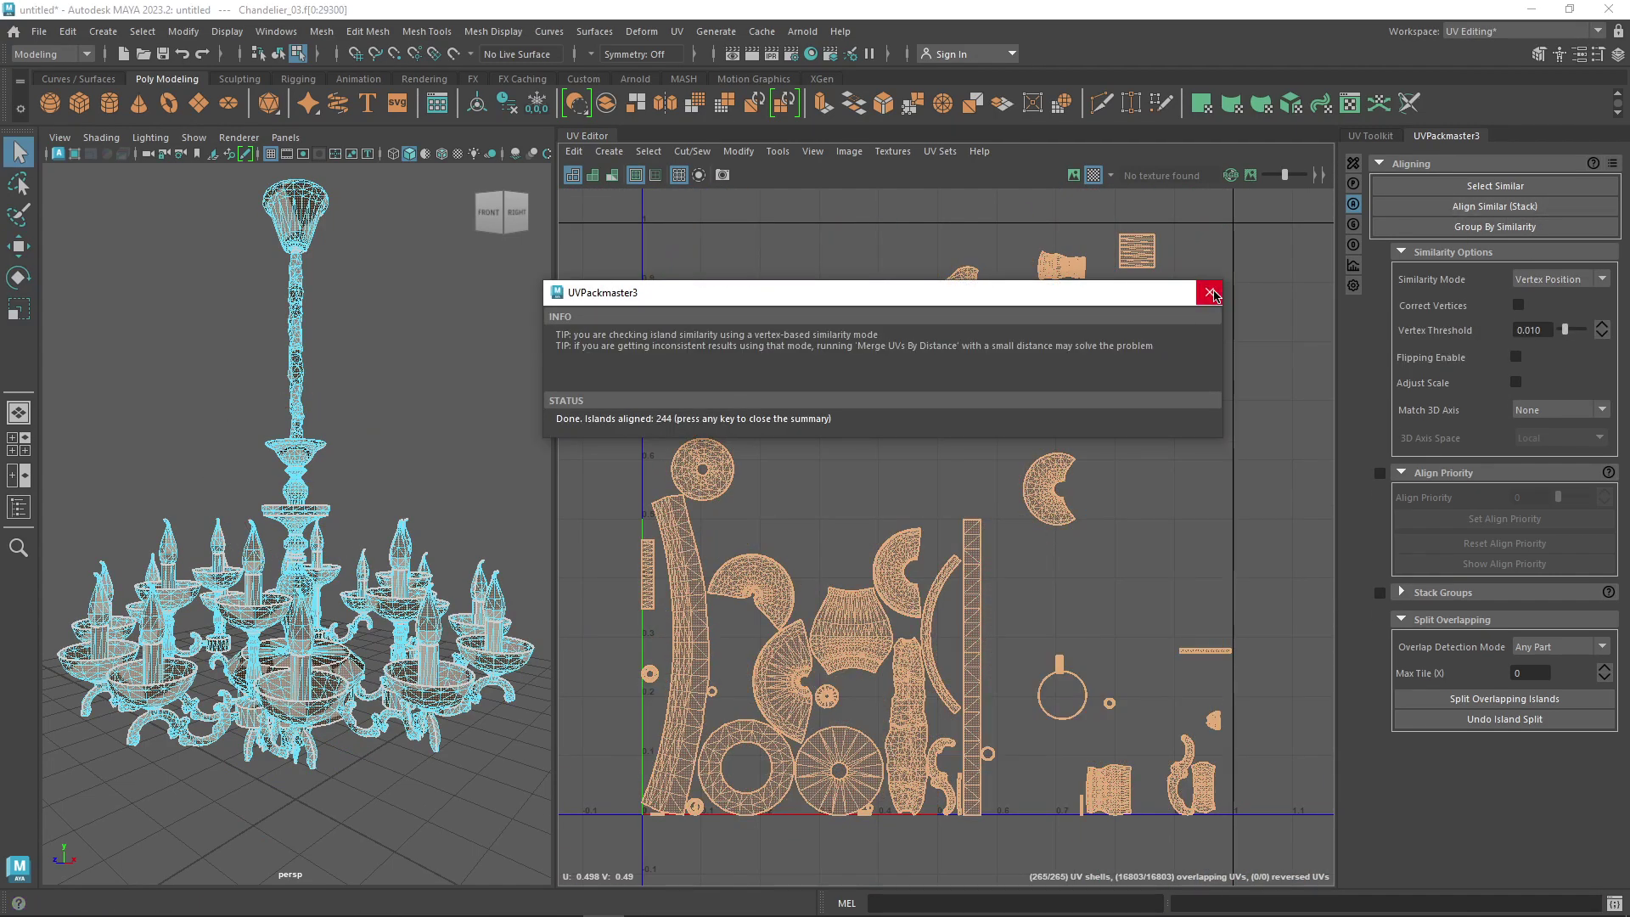
click(1210, 293)
click(1280, 445)
scroll(1041, 508, up, 5)
scroll(921, 520, down, 5)
scroll(894, 437, up, 4)
scroll(1058, 485, down, 4)
Undo the stacking and stack the chandelier's similar islands again with a vertex threshold of 0.034
key(ctrl+z)
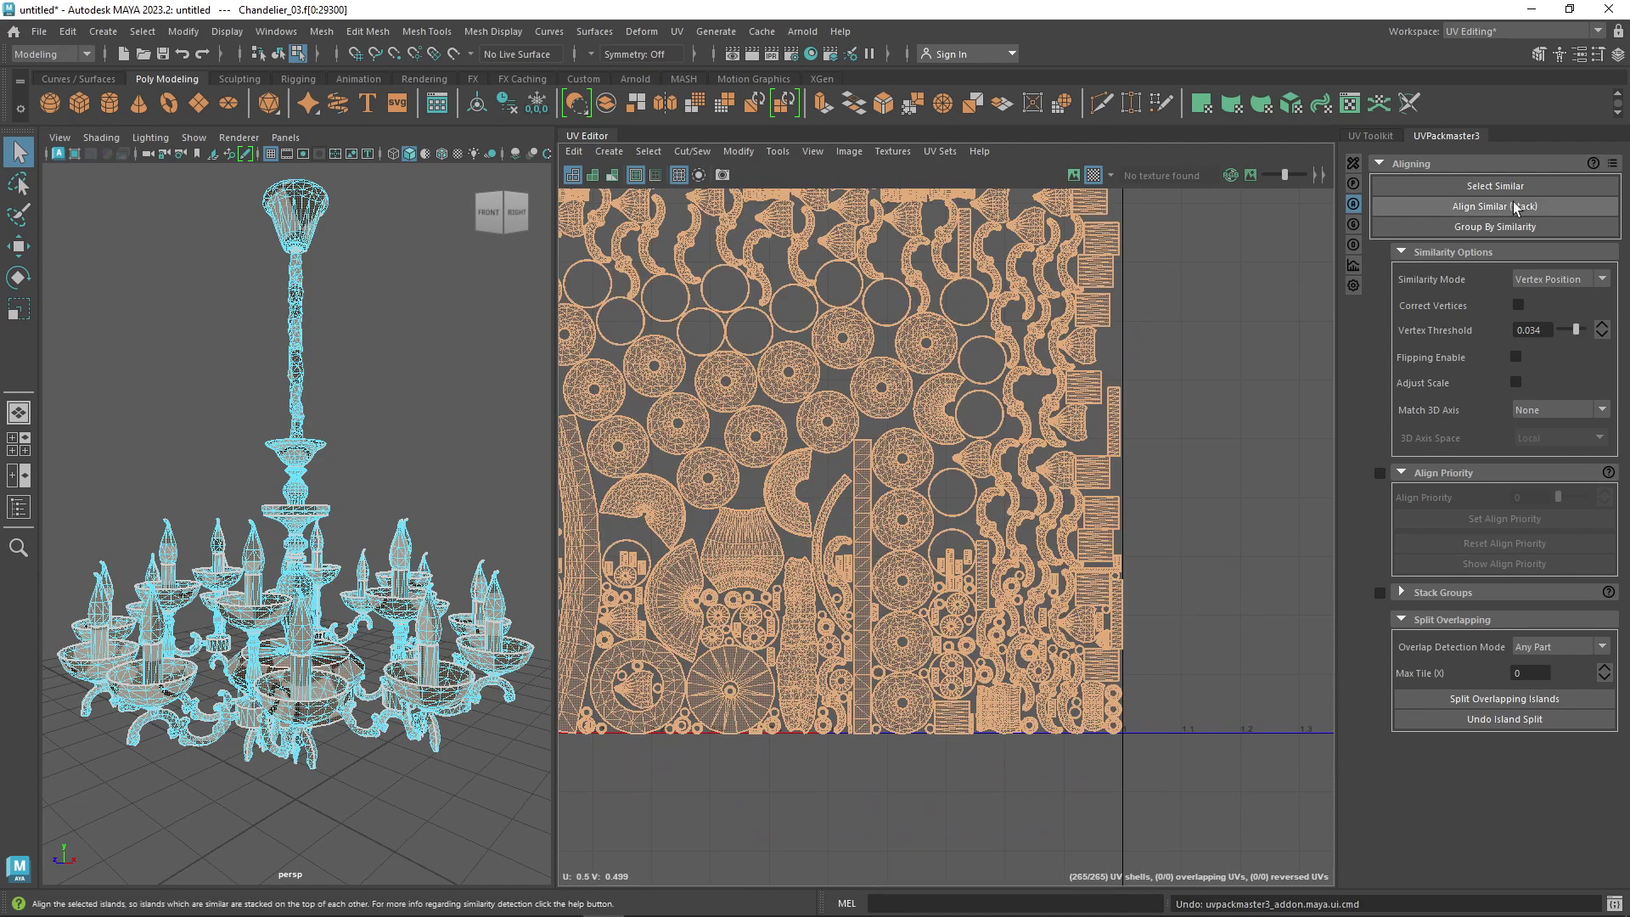
click(1514, 208)
key(f)
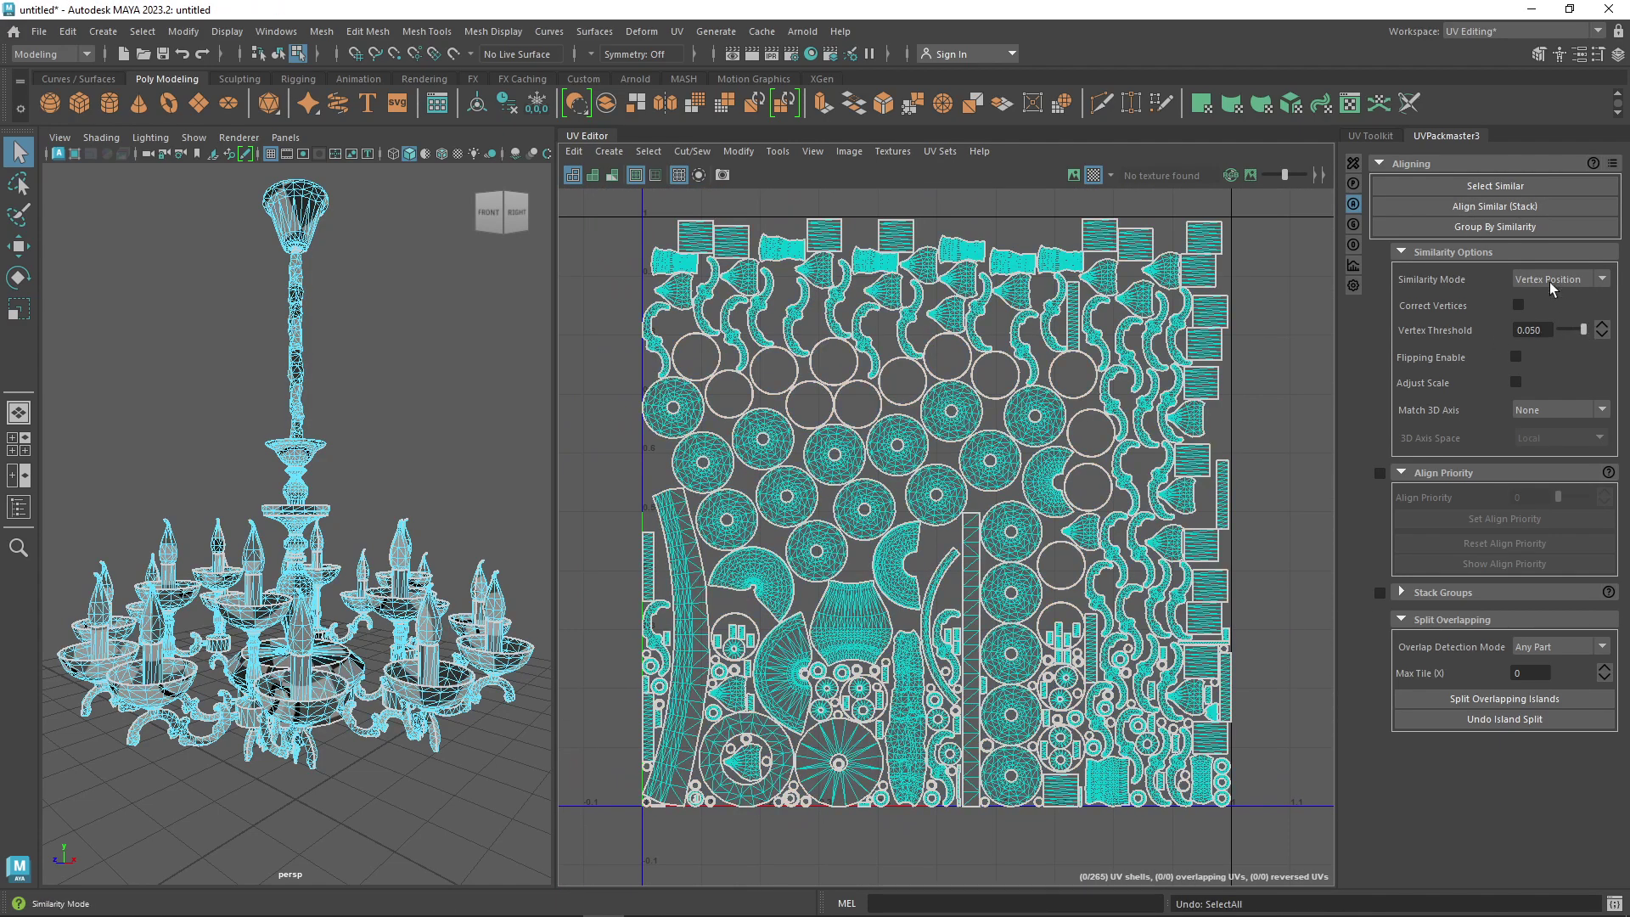
click(1495, 227)
click(1495, 206)
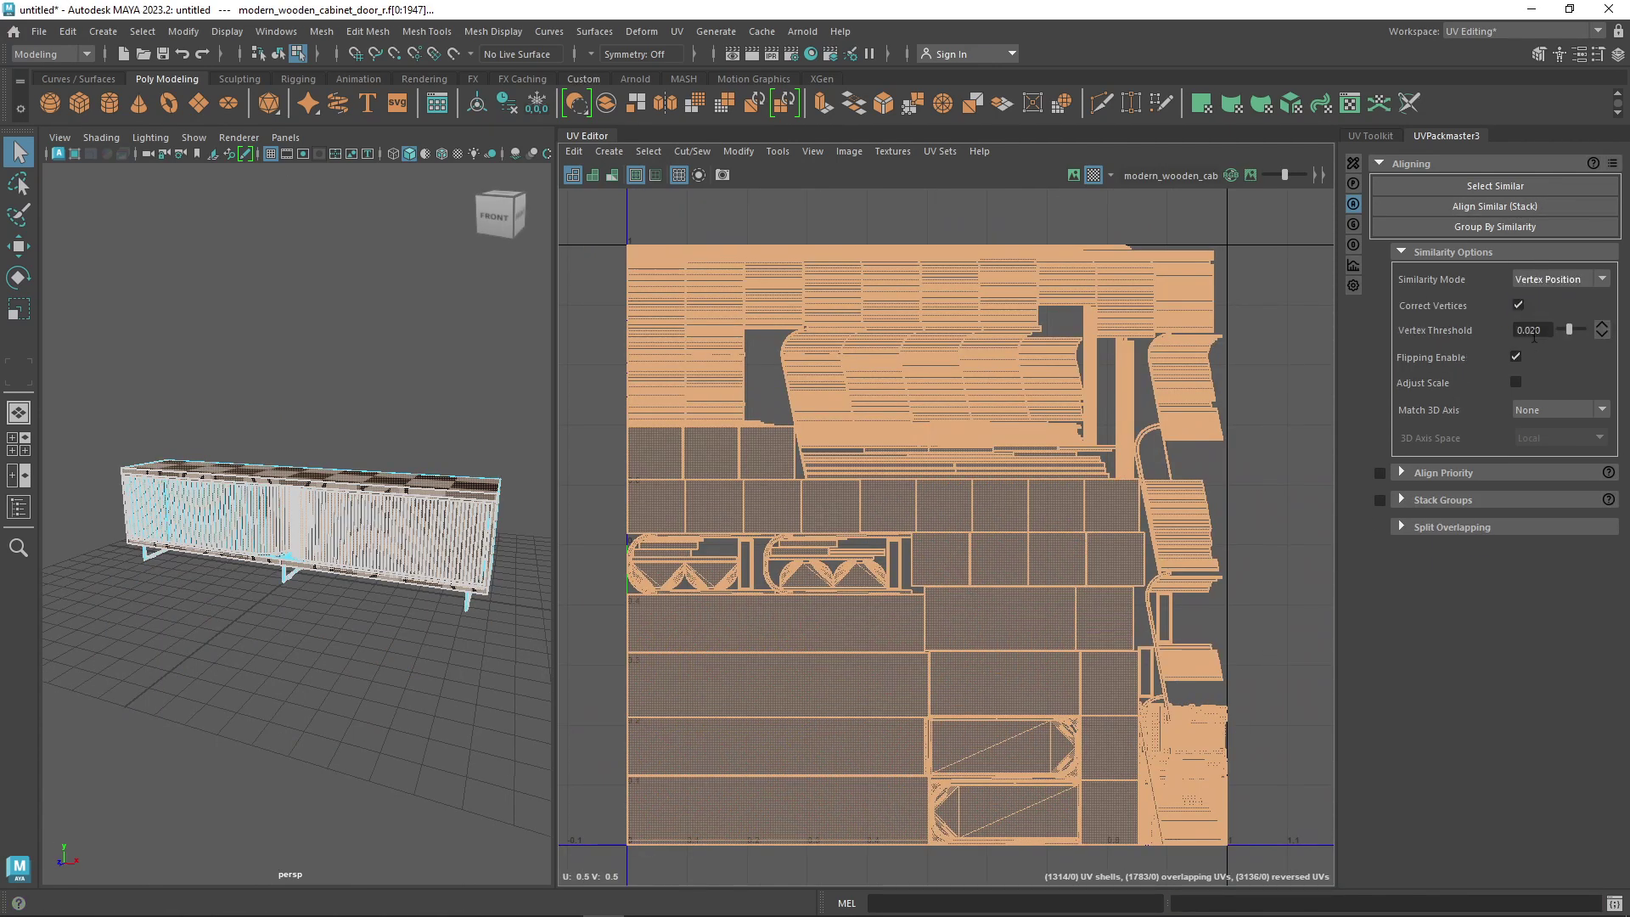
Stack the cabinet's similar islands in Vertex Position mode with Correct Vertices and Flipping Enable on and a 0.020 vertex threshold
click(1483, 207)
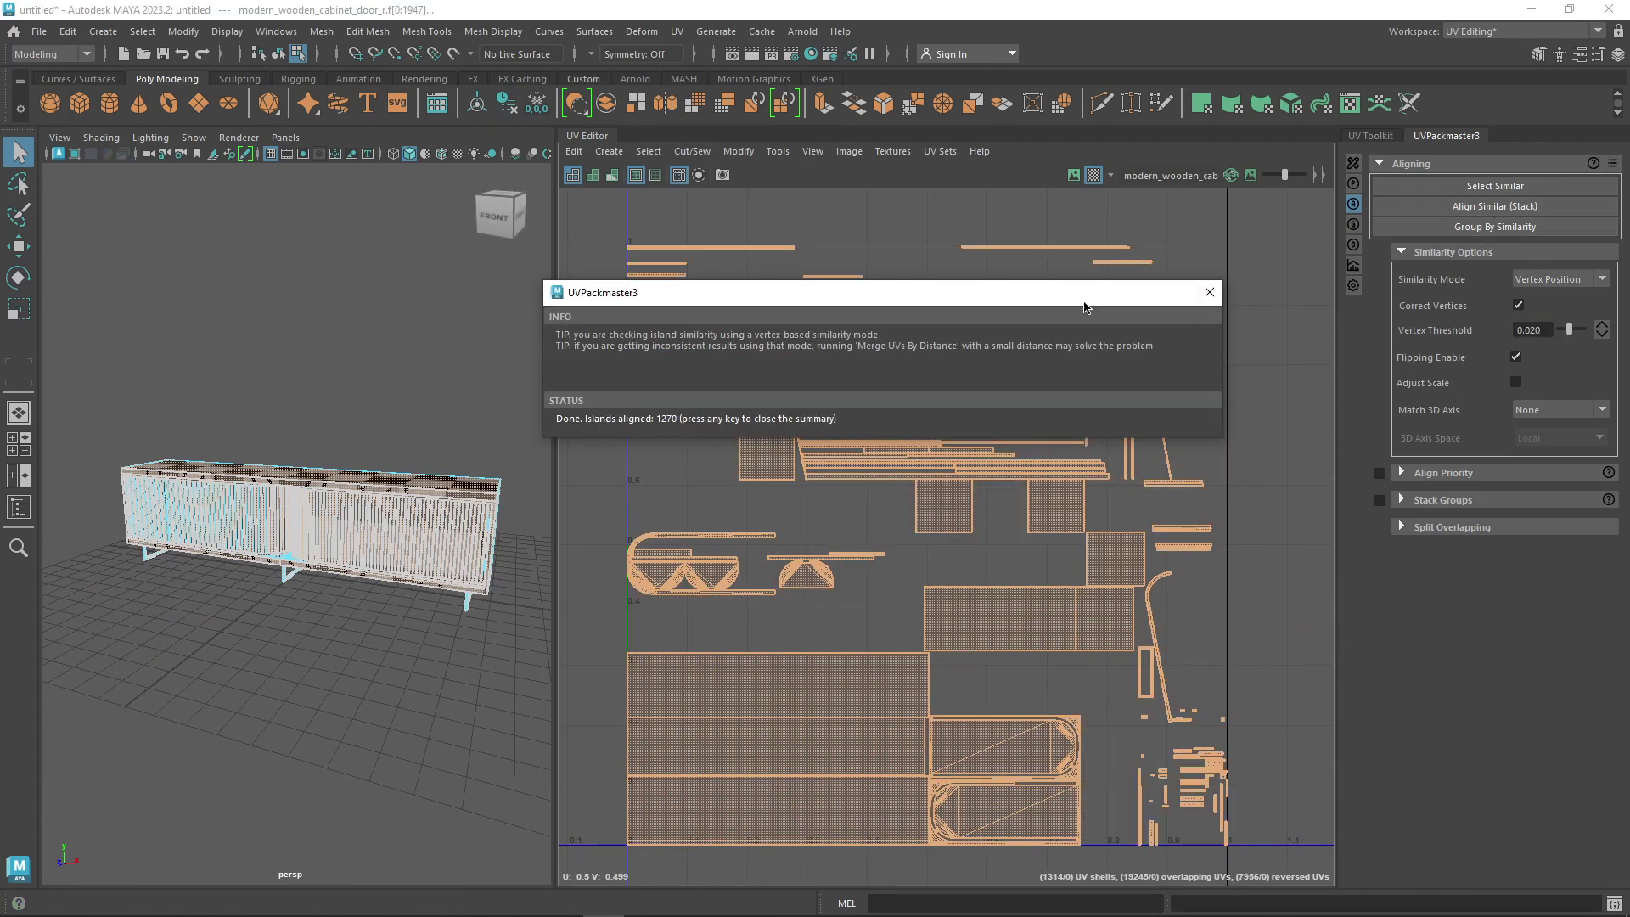
drag(1084, 305, 651, 251)
click(768, 241)
Examine how the edges and corners of the stacked square cabinet-body islands overlap
scroll(789, 466, up, 5)
click(745, 502)
scroll(888, 494, down, 2)
drag(728, 467, 1122, 563)
key(f)
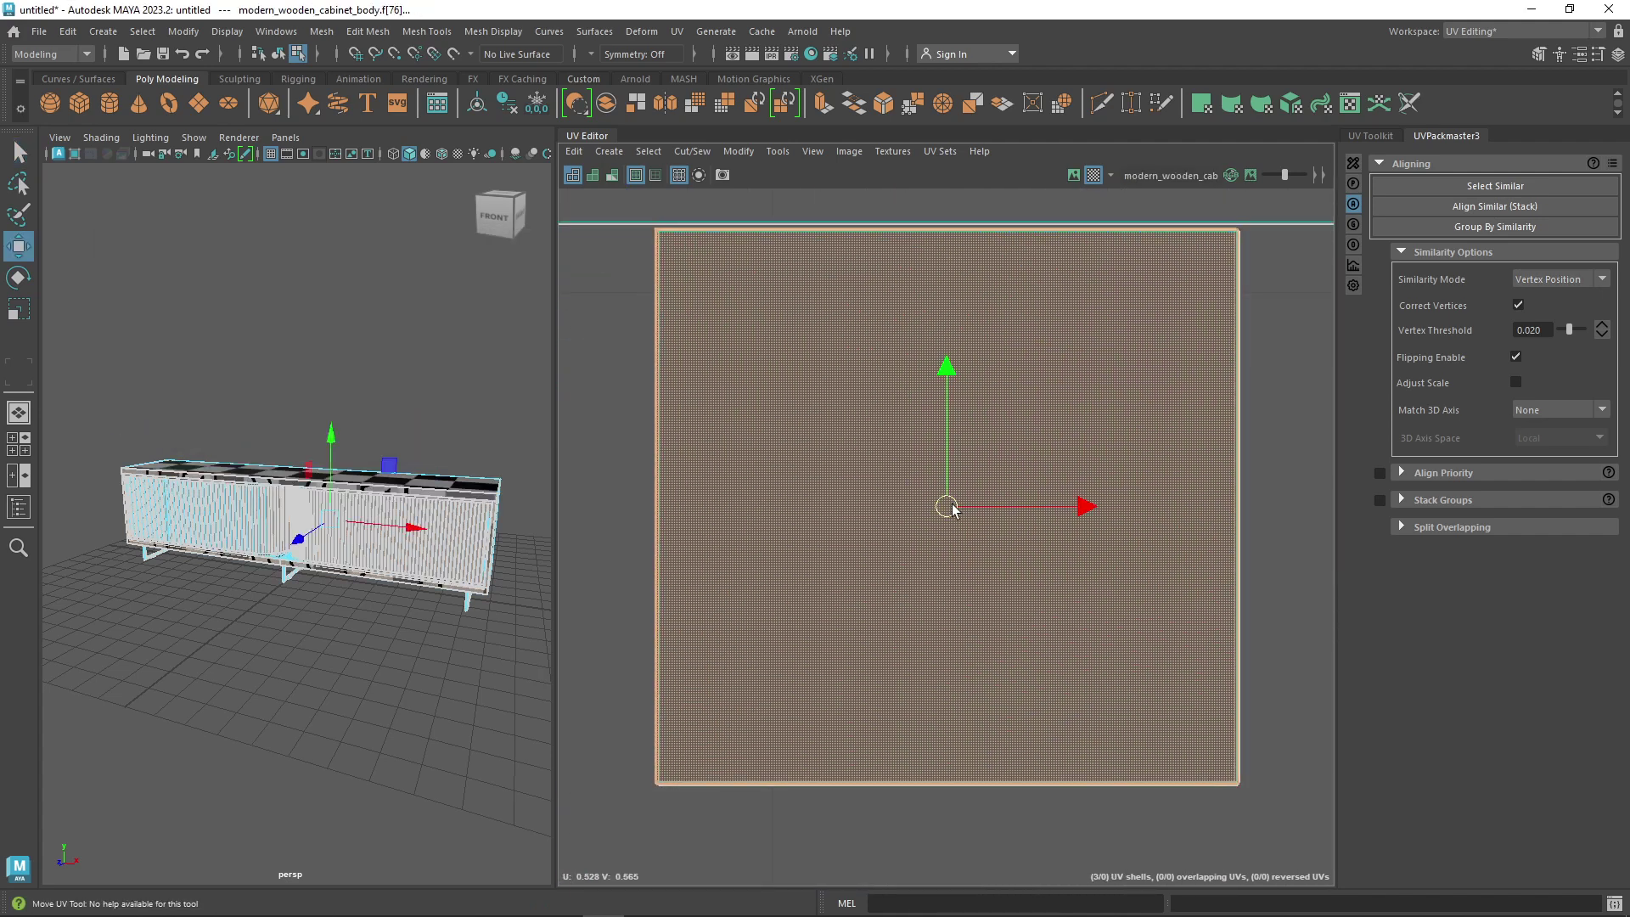
scroll(1265, 671, up, 5)
scroll(1010, 612, down, 4)
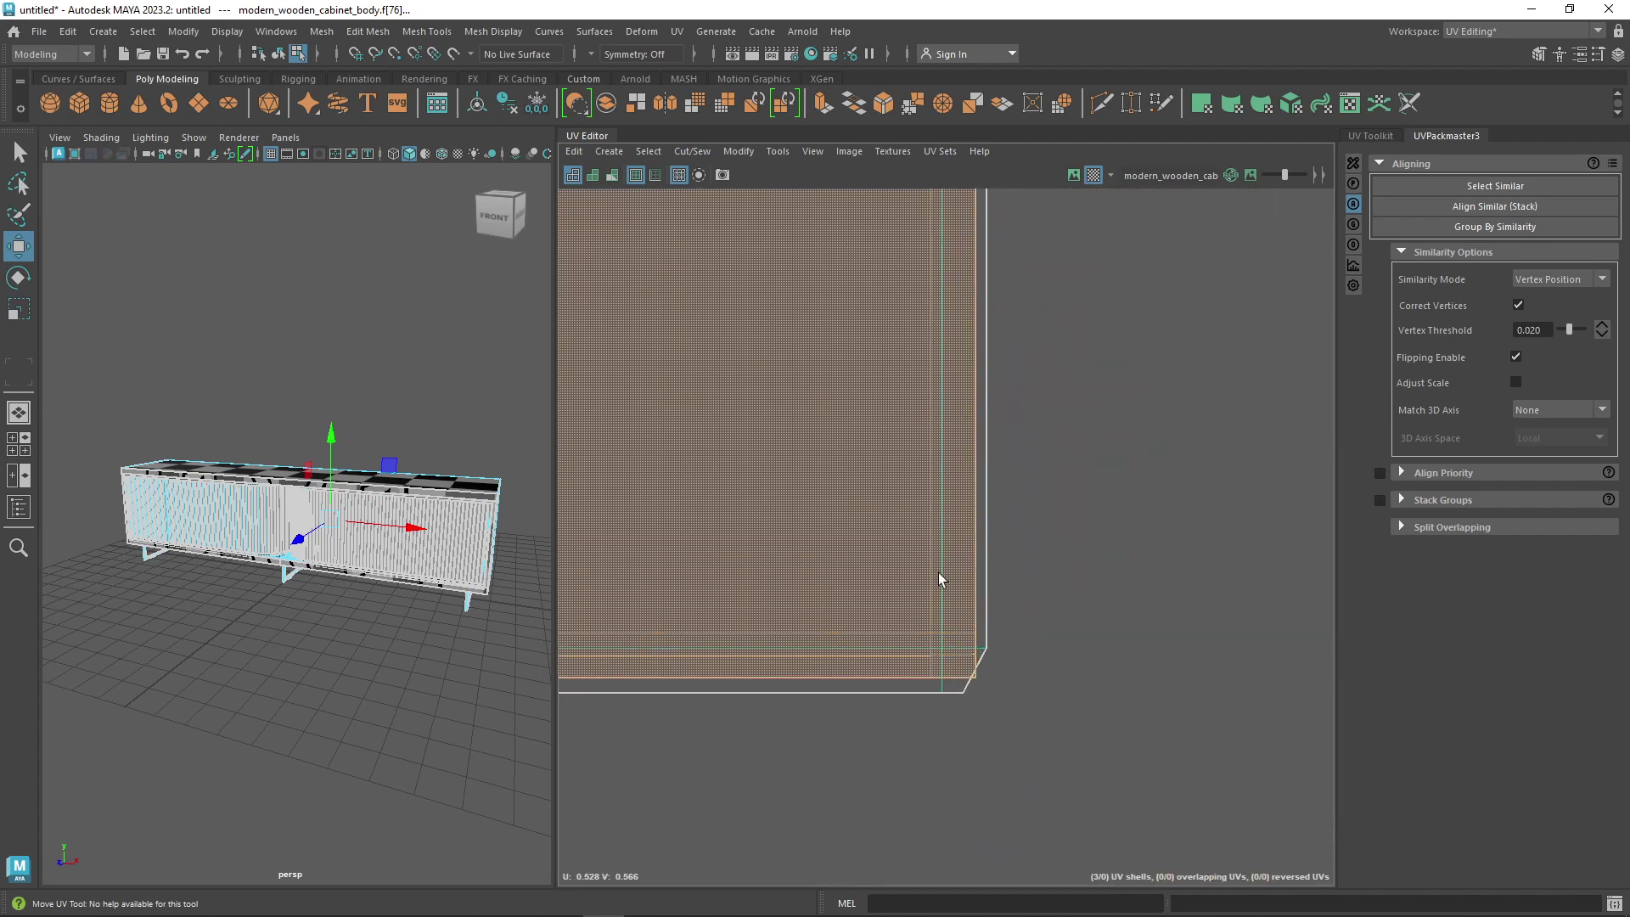
drag(904, 561, 926, 600)
scroll(930, 594, down, 4)
alt+right_drag(937, 589, 975, 573)
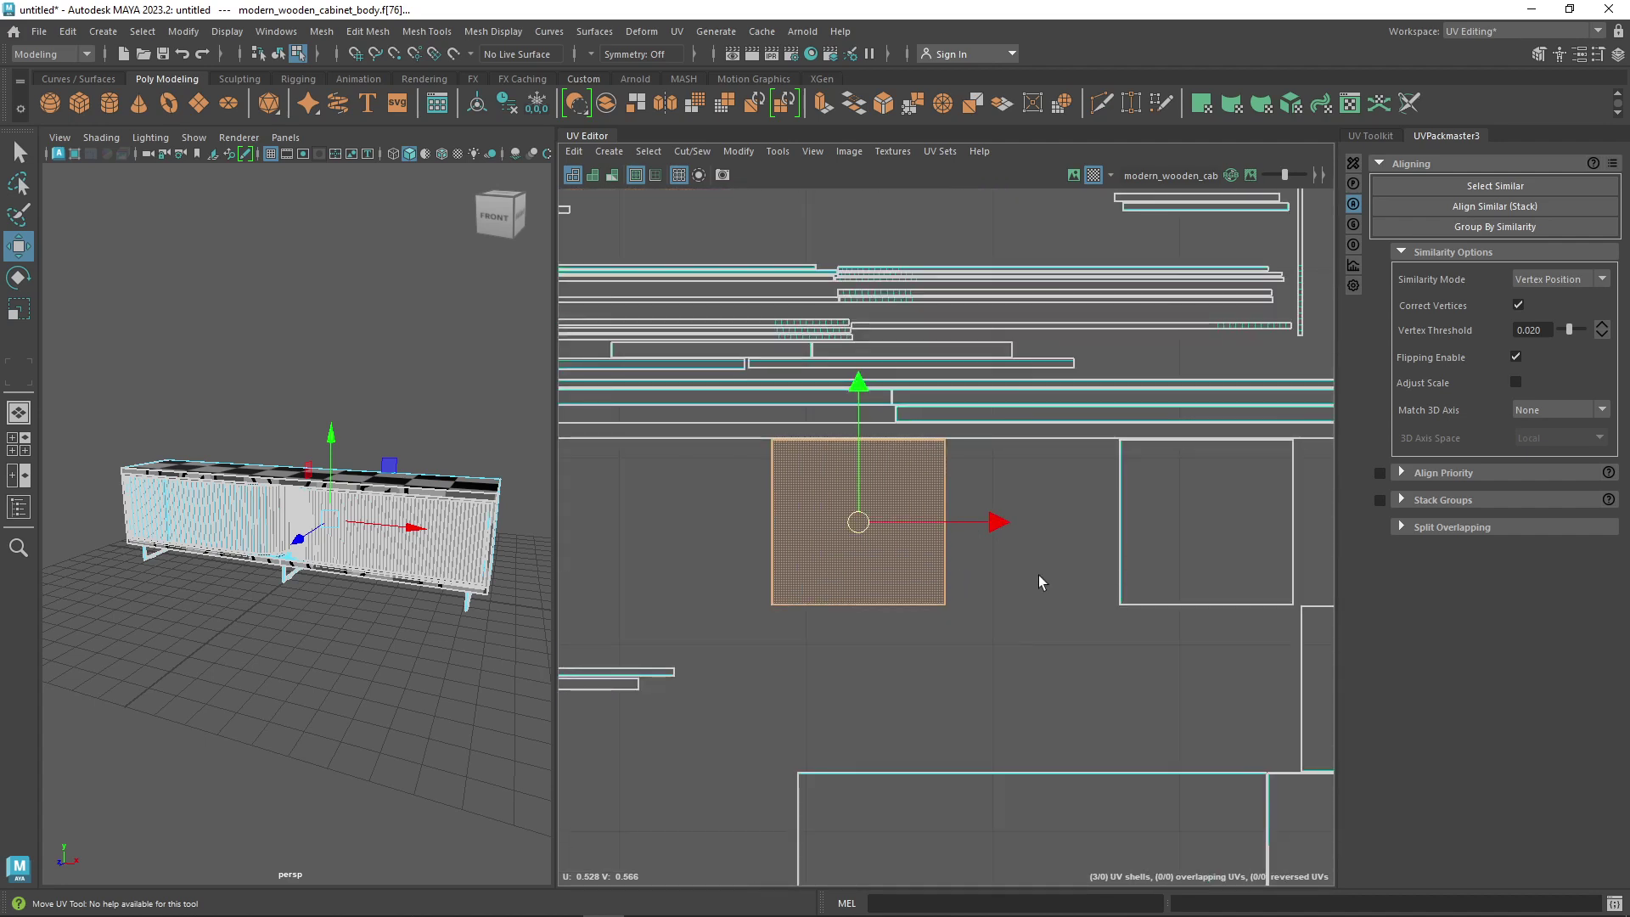
Move the selected square cabinet-body islands sideways off their stack and clear the selection
drag(986, 562, 791, 569)
click(1009, 553)
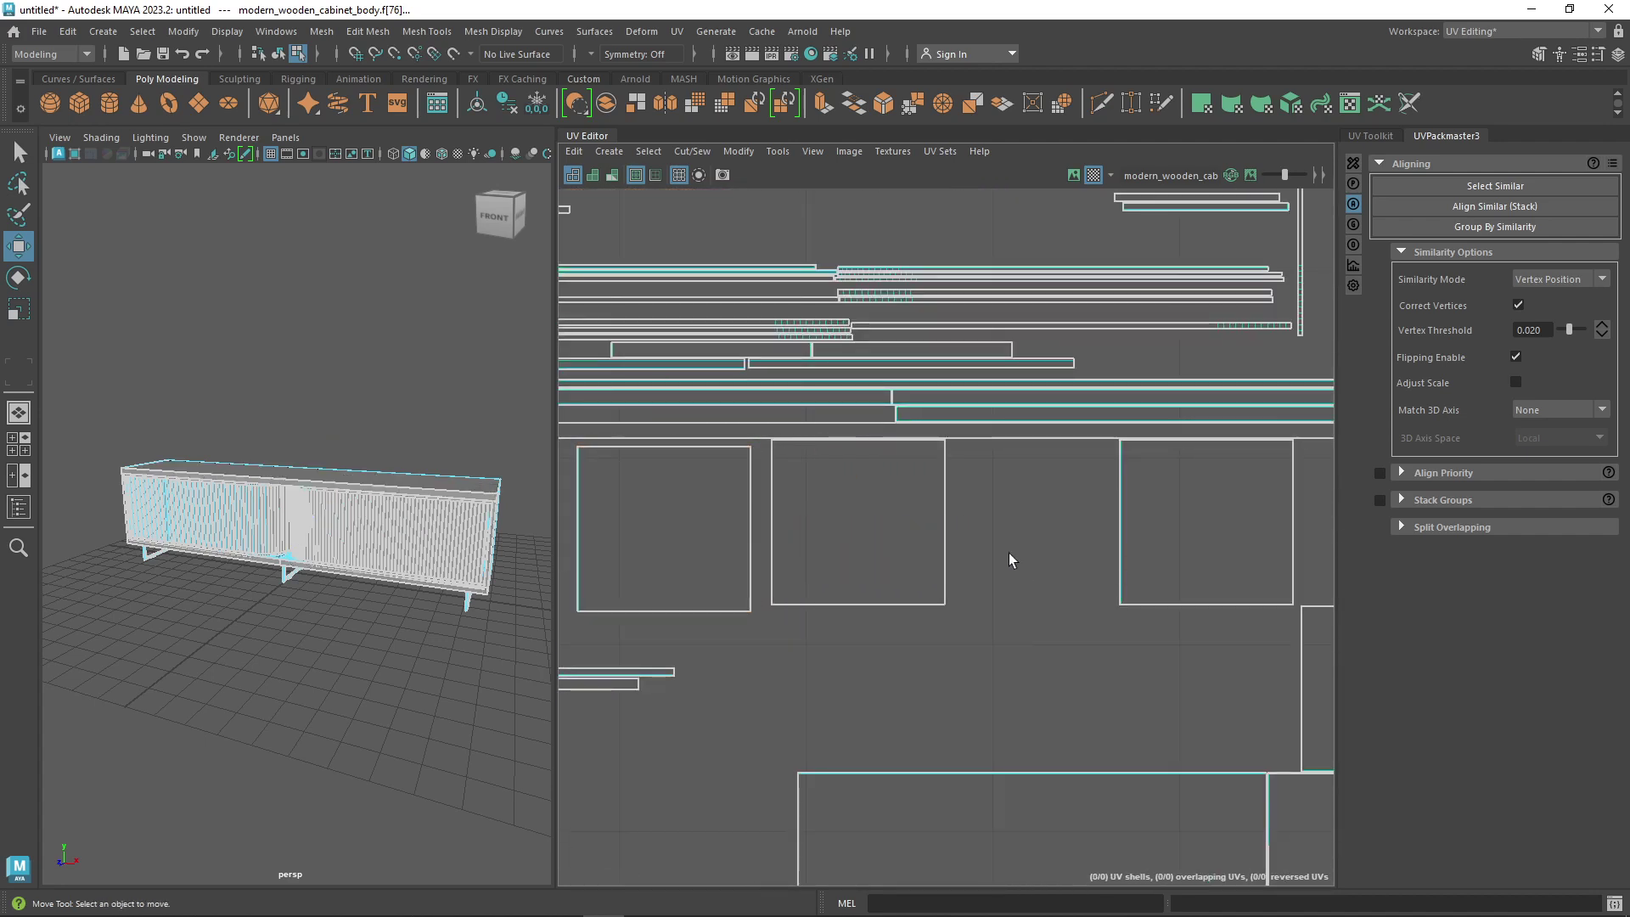
scroll(1006, 557, down, 3)
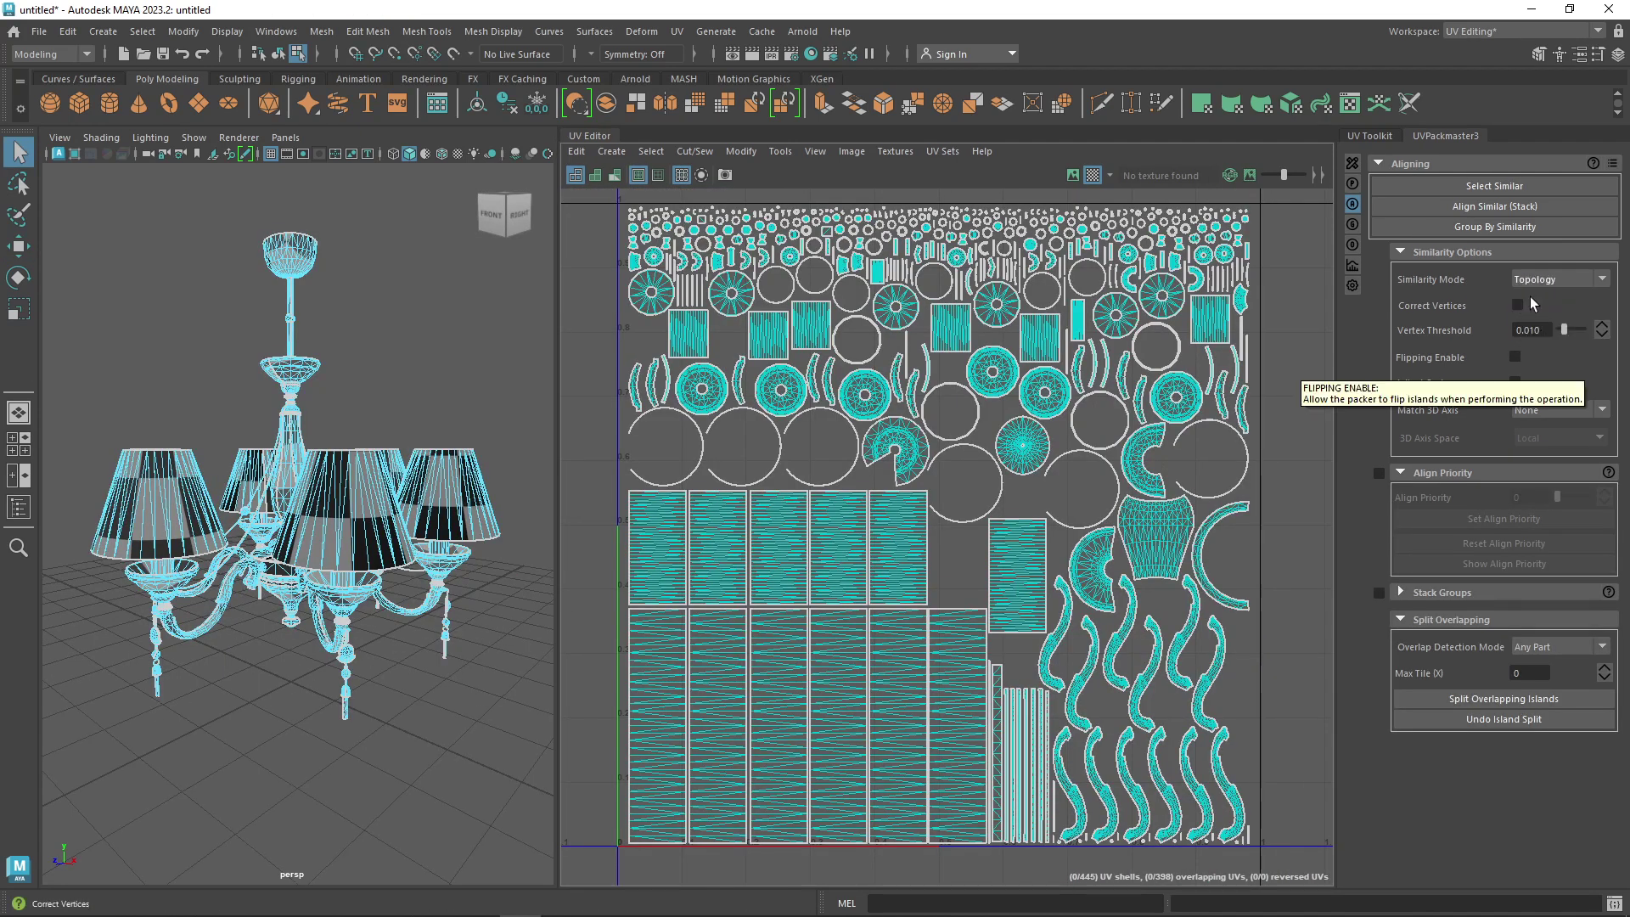
Stack all similar islands of the lampshade chandelier with the similarity mode set to Topology
click(1494, 207)
click(1506, 208)
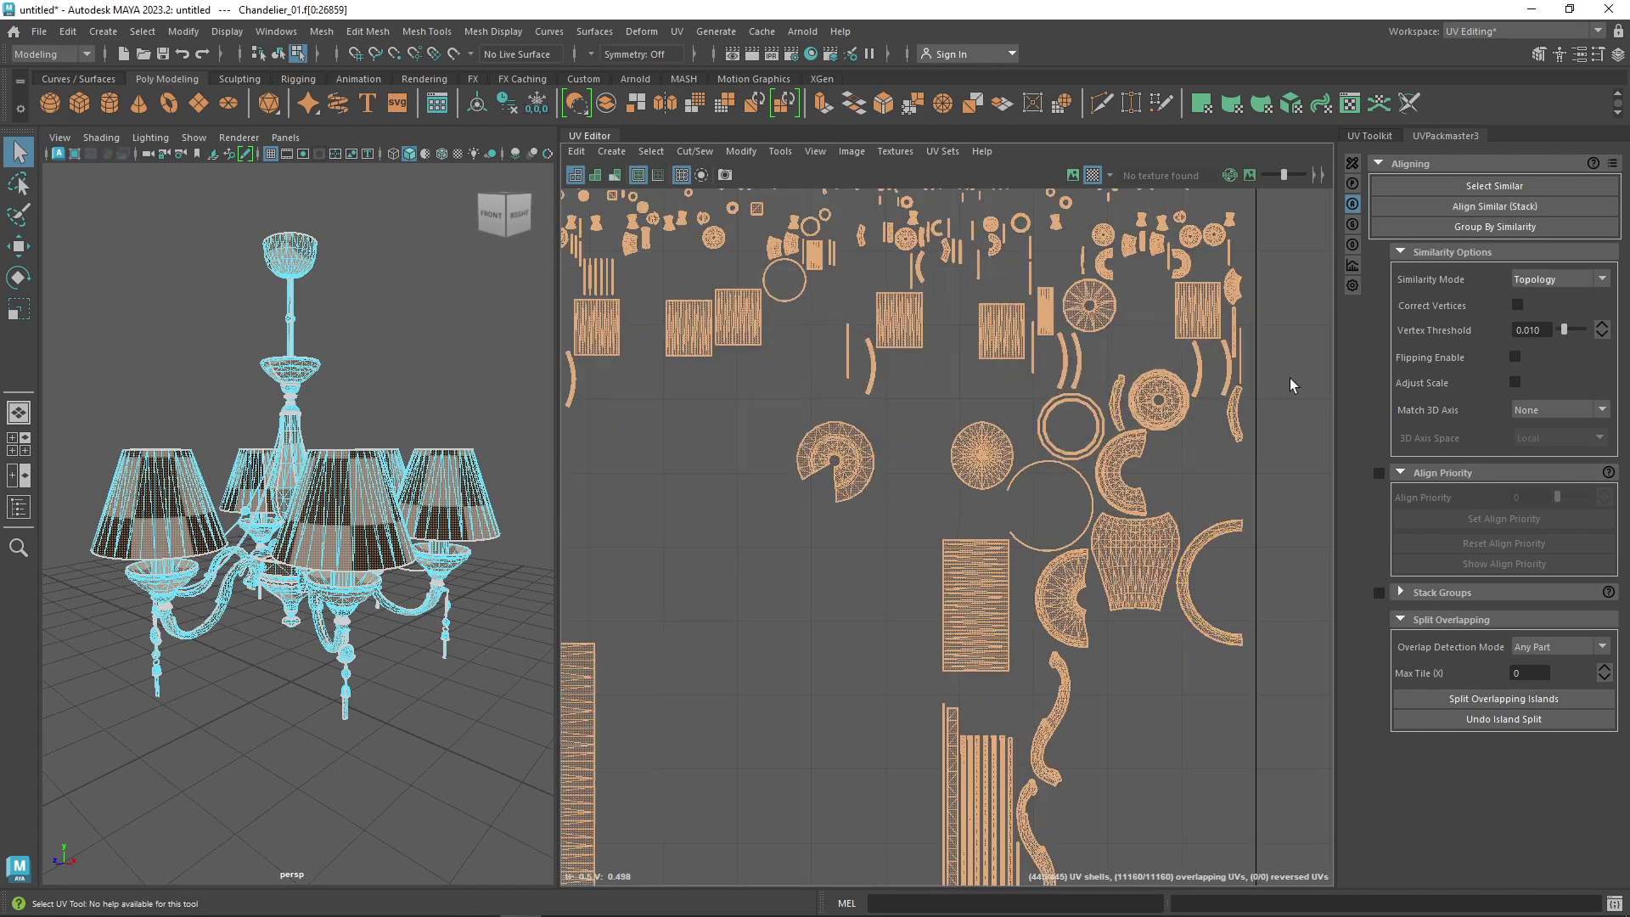
scroll(1290, 379, up, 3)
Move one disc-shaped island with a central hole onto the neighbouring disc island to compare their topology
click(1055, 510)
key(w)
click(884, 309)
scroll(942, 518, up, 3)
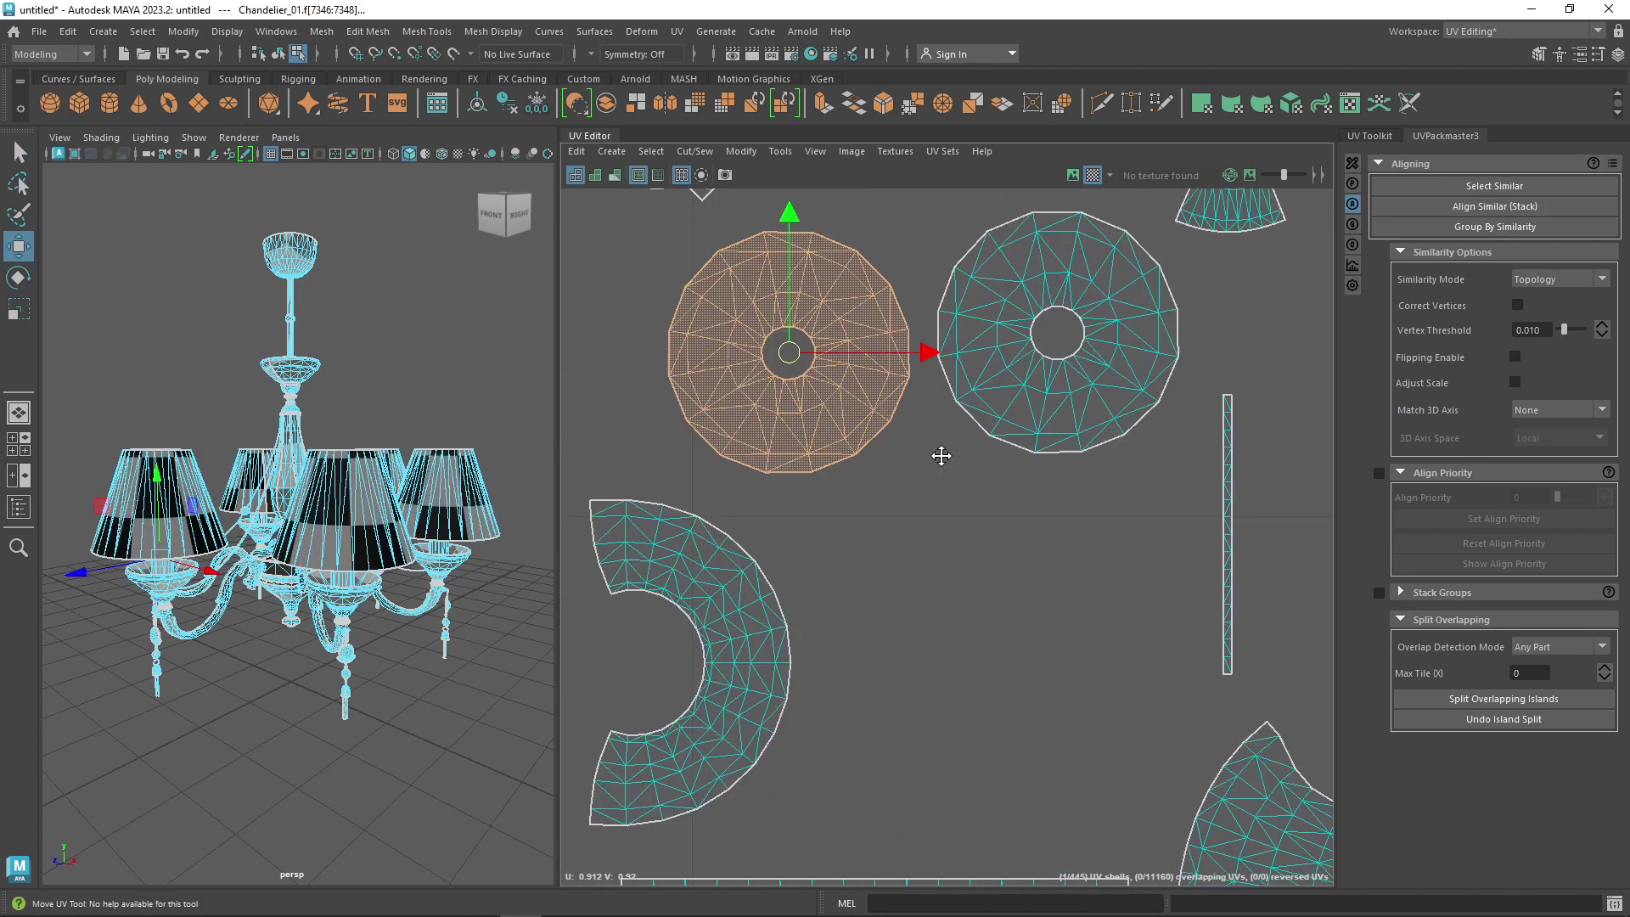
middle_drag(942, 519, 1117, 510)
scroll(915, 702, up, 4)
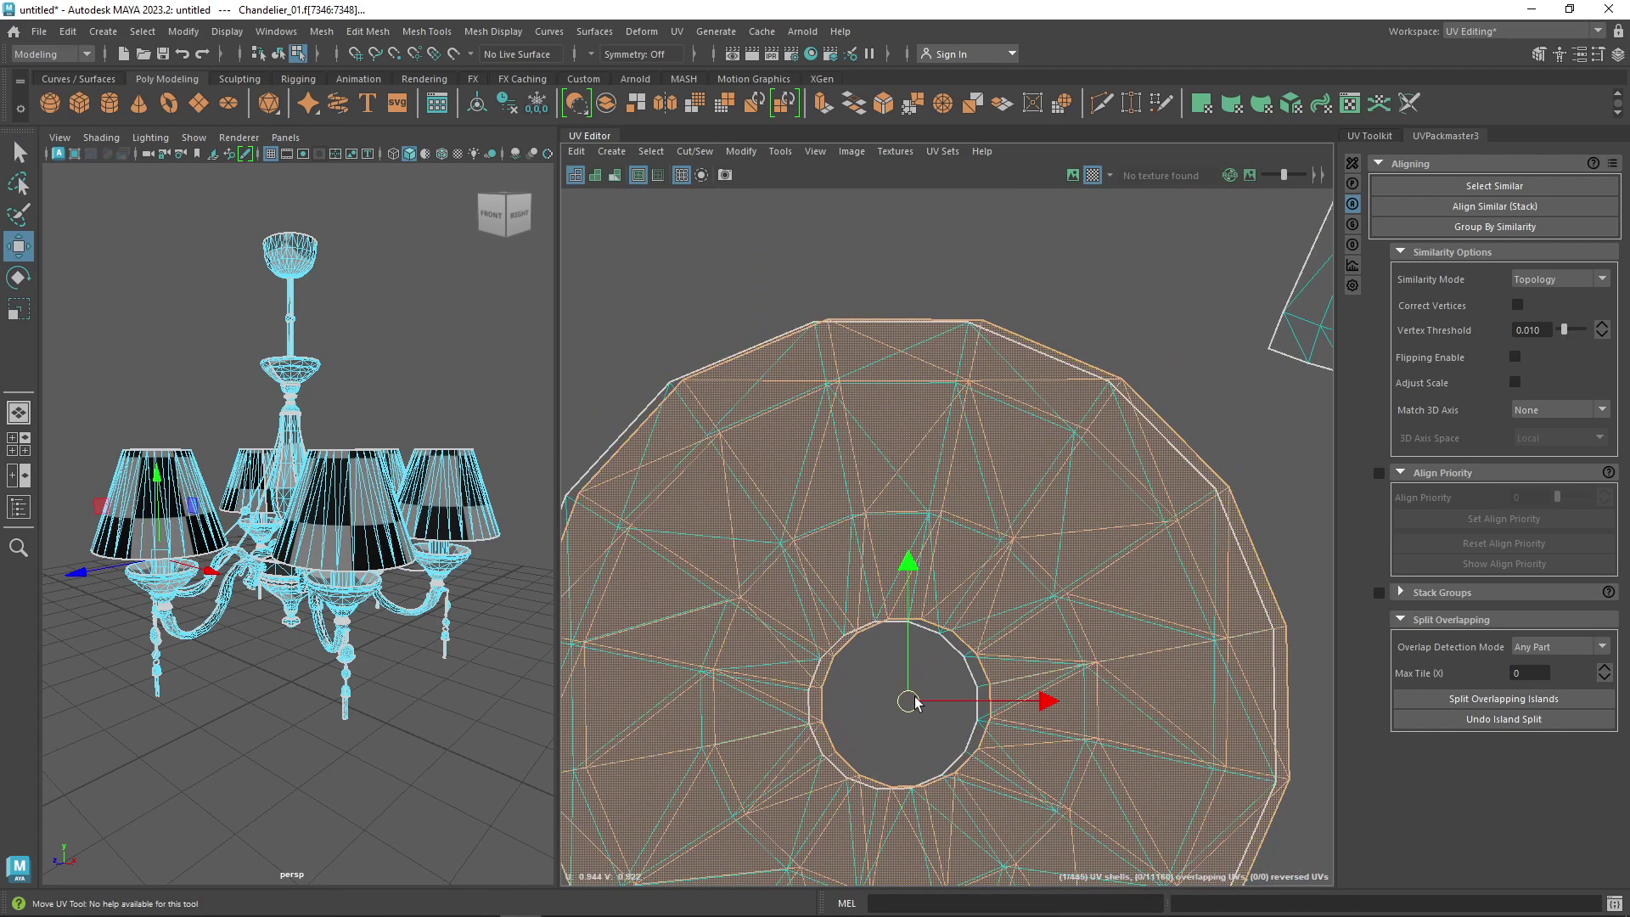
Rotate another disc-shaped island with a central hole and line it up over its neighbouring disc to compare their edges
scroll(915, 701, down, 2)
click(1018, 367)
key(e)
scroll(952, 550, up, 2)
drag(951, 550, 822, 513)
key(w)
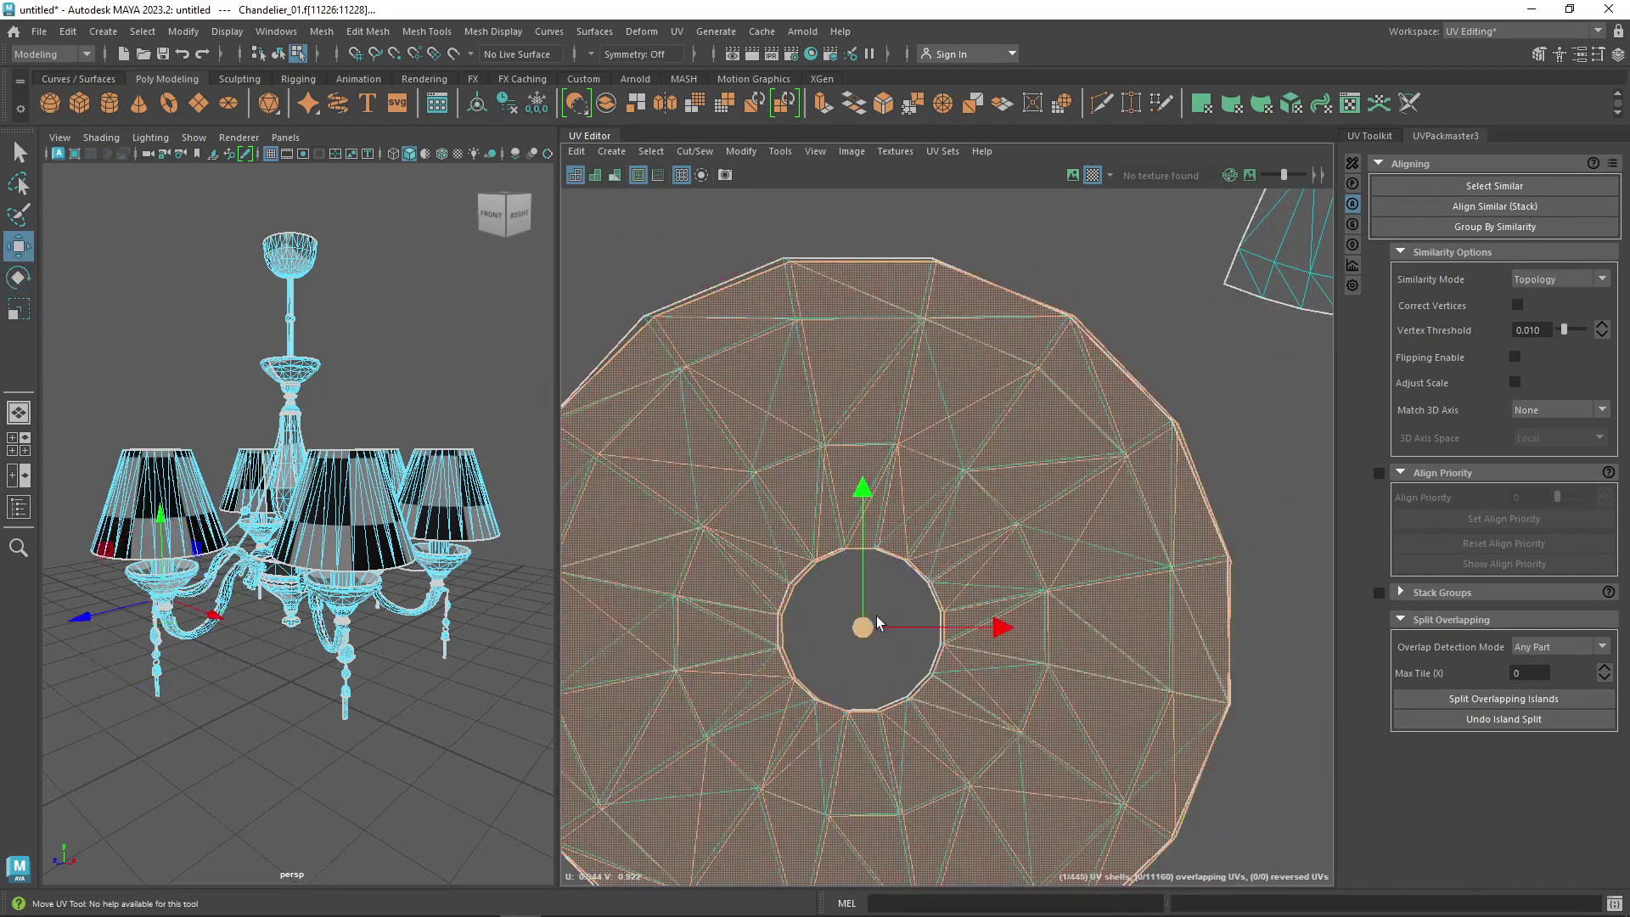
drag(866, 628, 1032, 502)
scroll(1224, 427, down, 3)
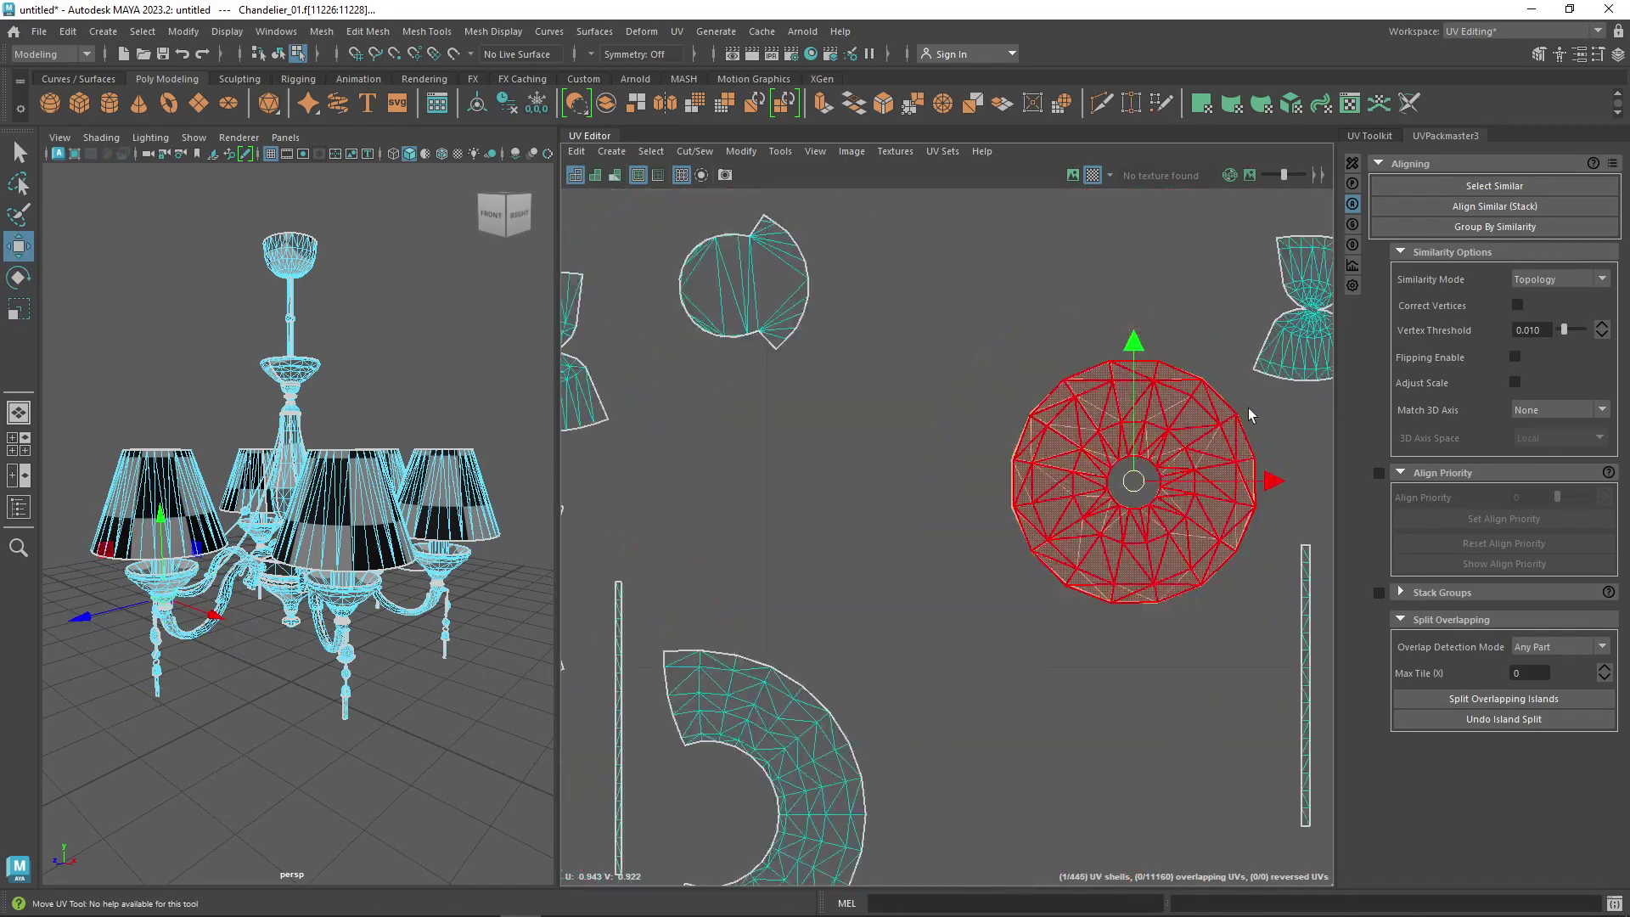
scroll(1224, 427, up, 2)
scroll(1067, 499, down, 10)
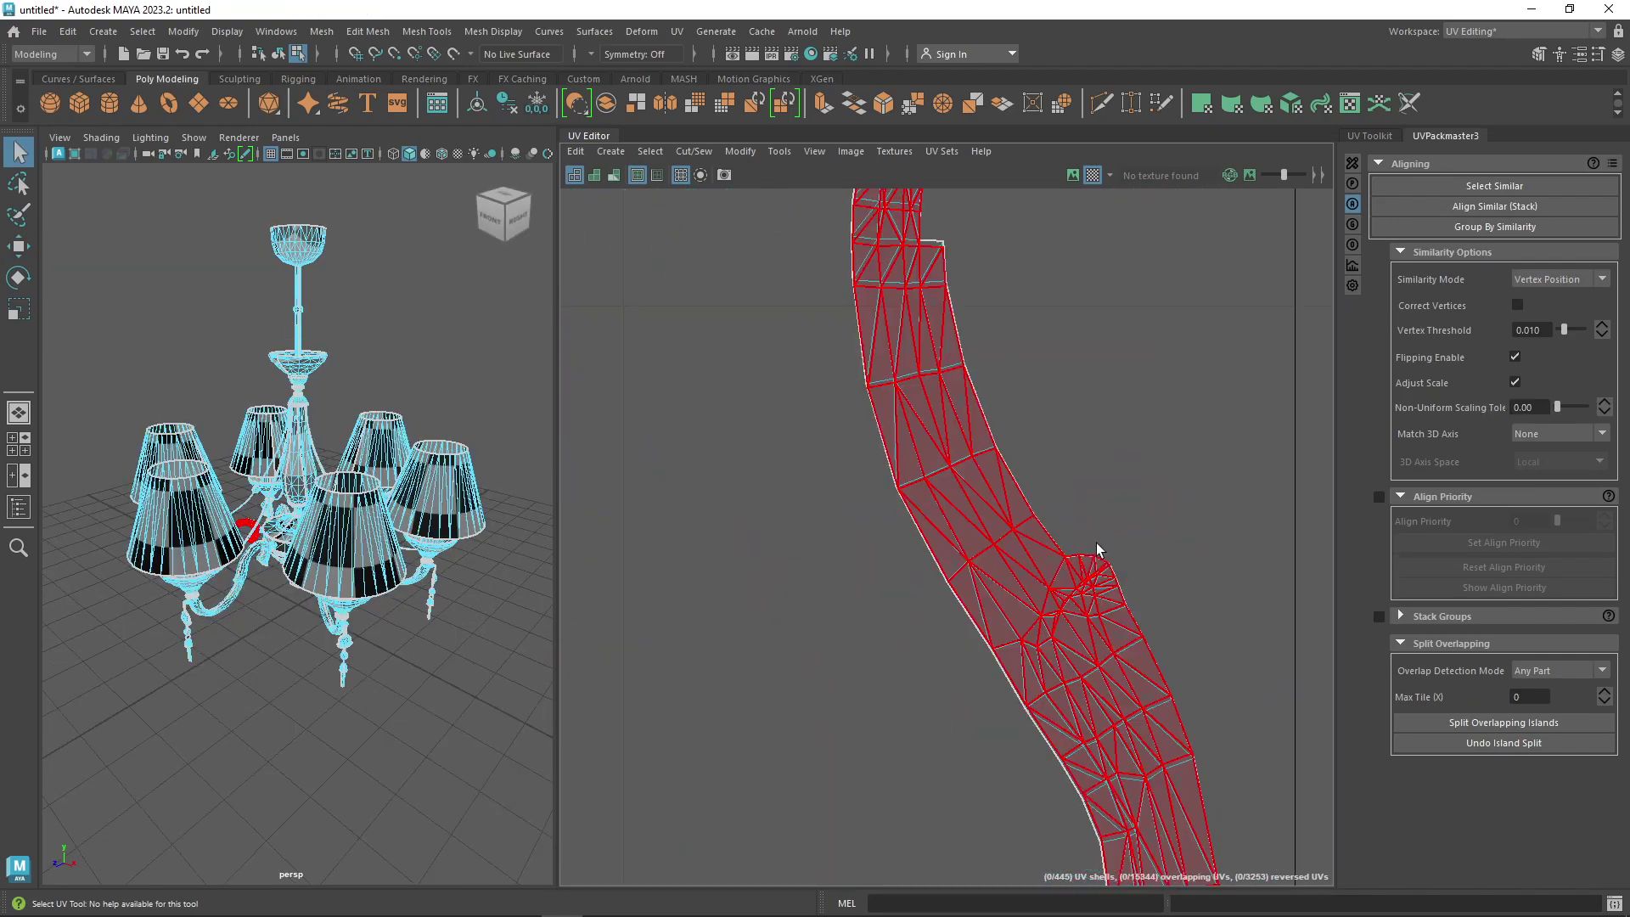
Enable flipping and stack all similar chandelier islands in Border Shape mode
click(1195, 340)
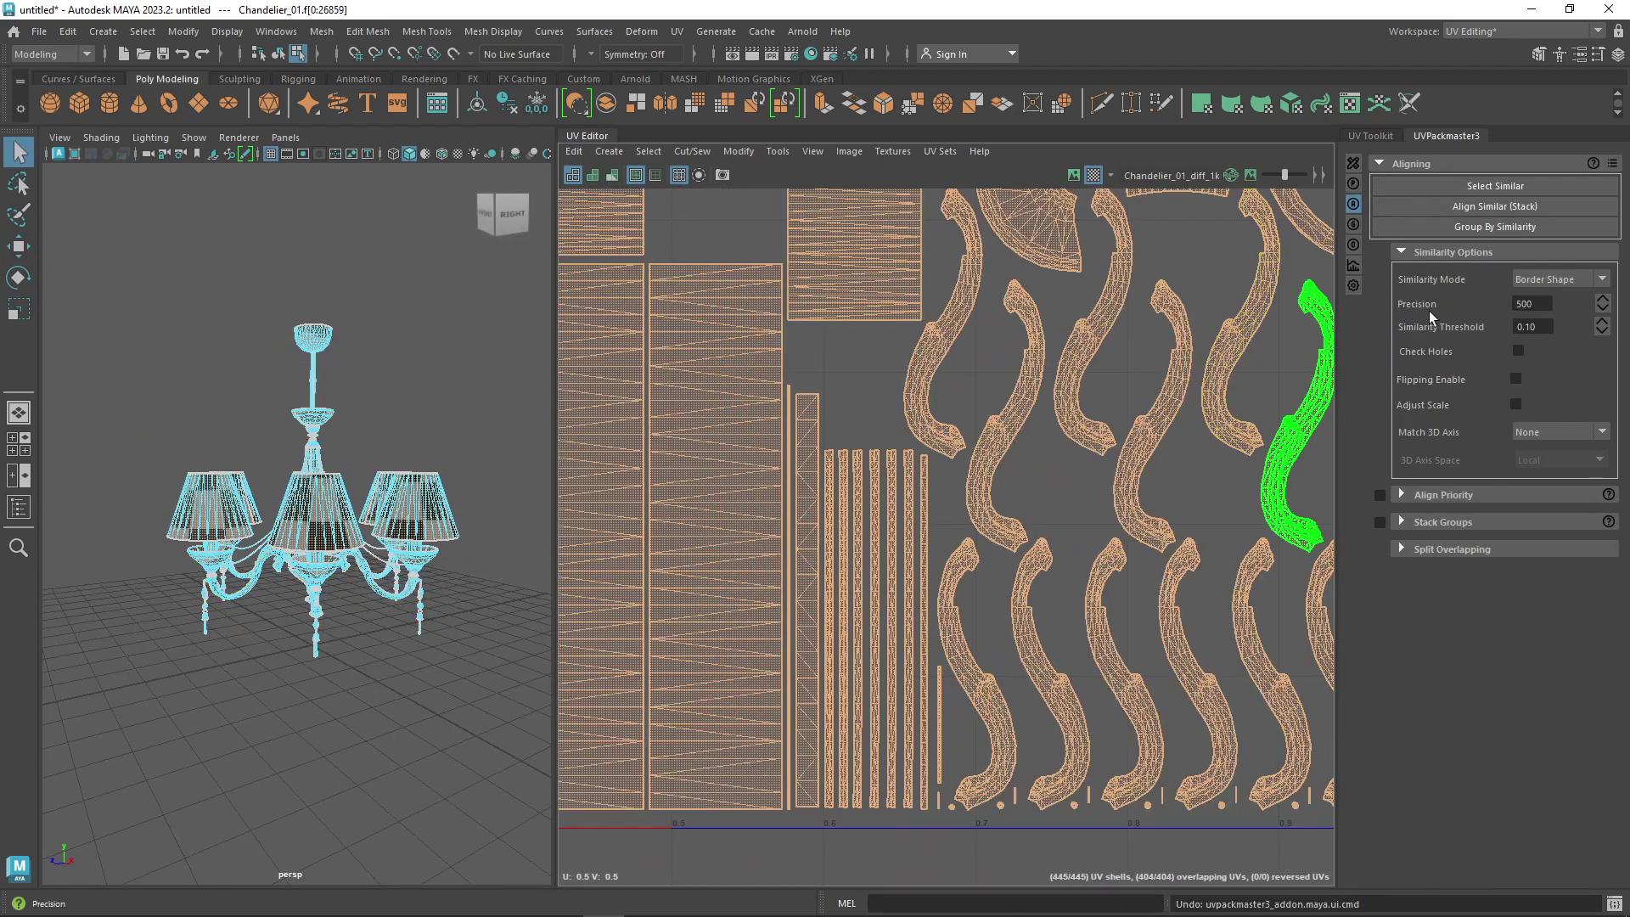
click(1516, 378)
click(1509, 205)
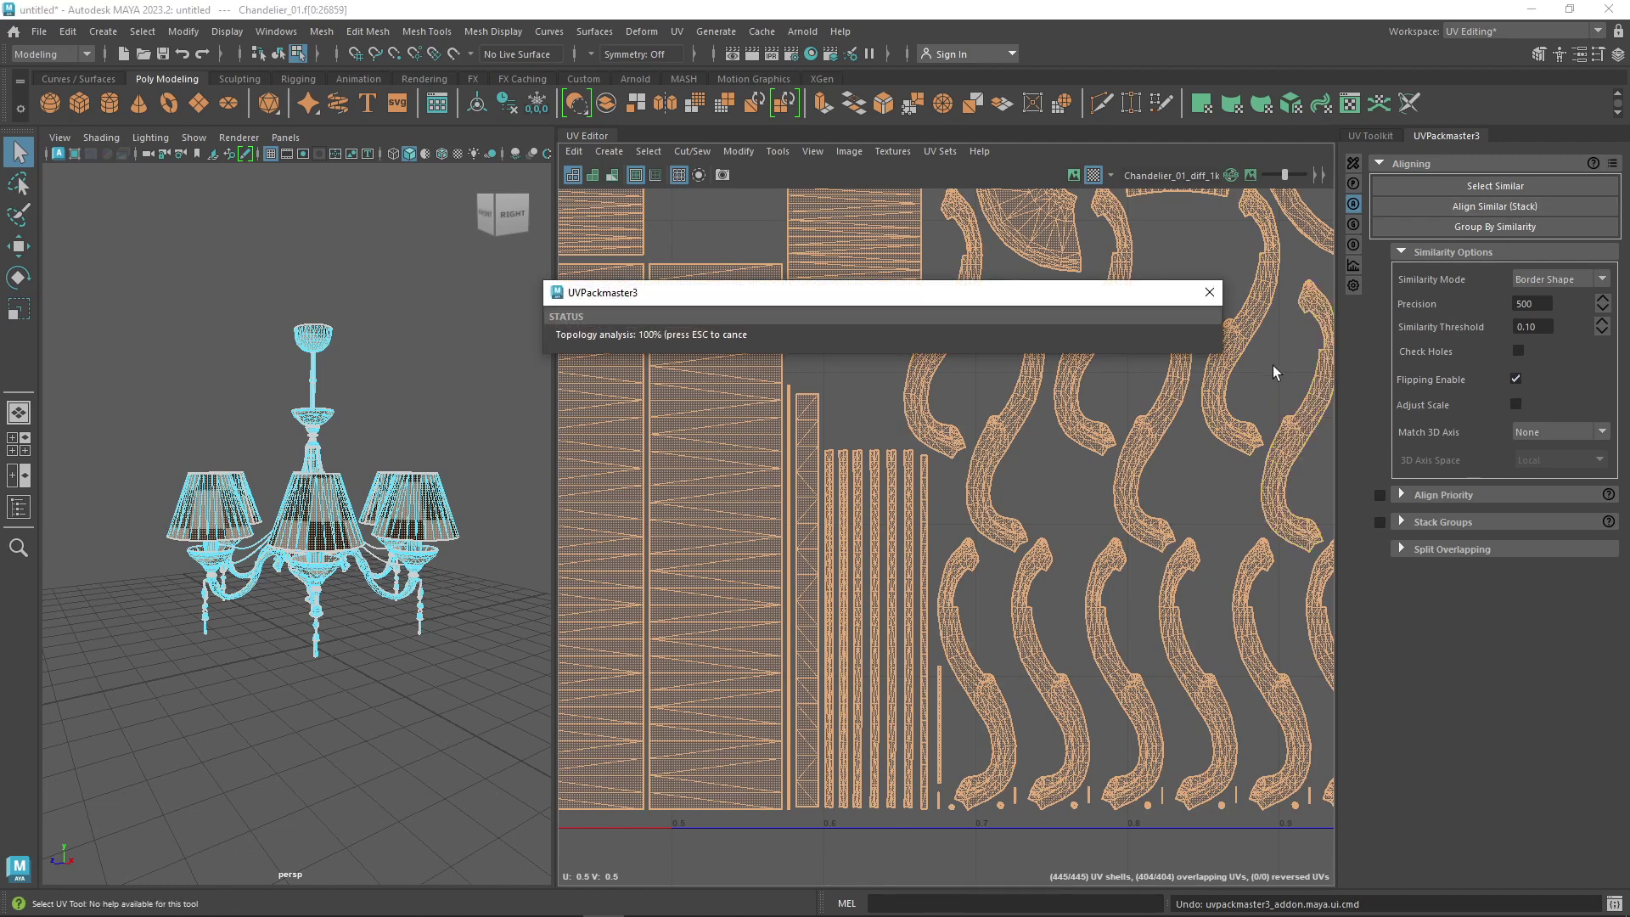
click(1209, 292)
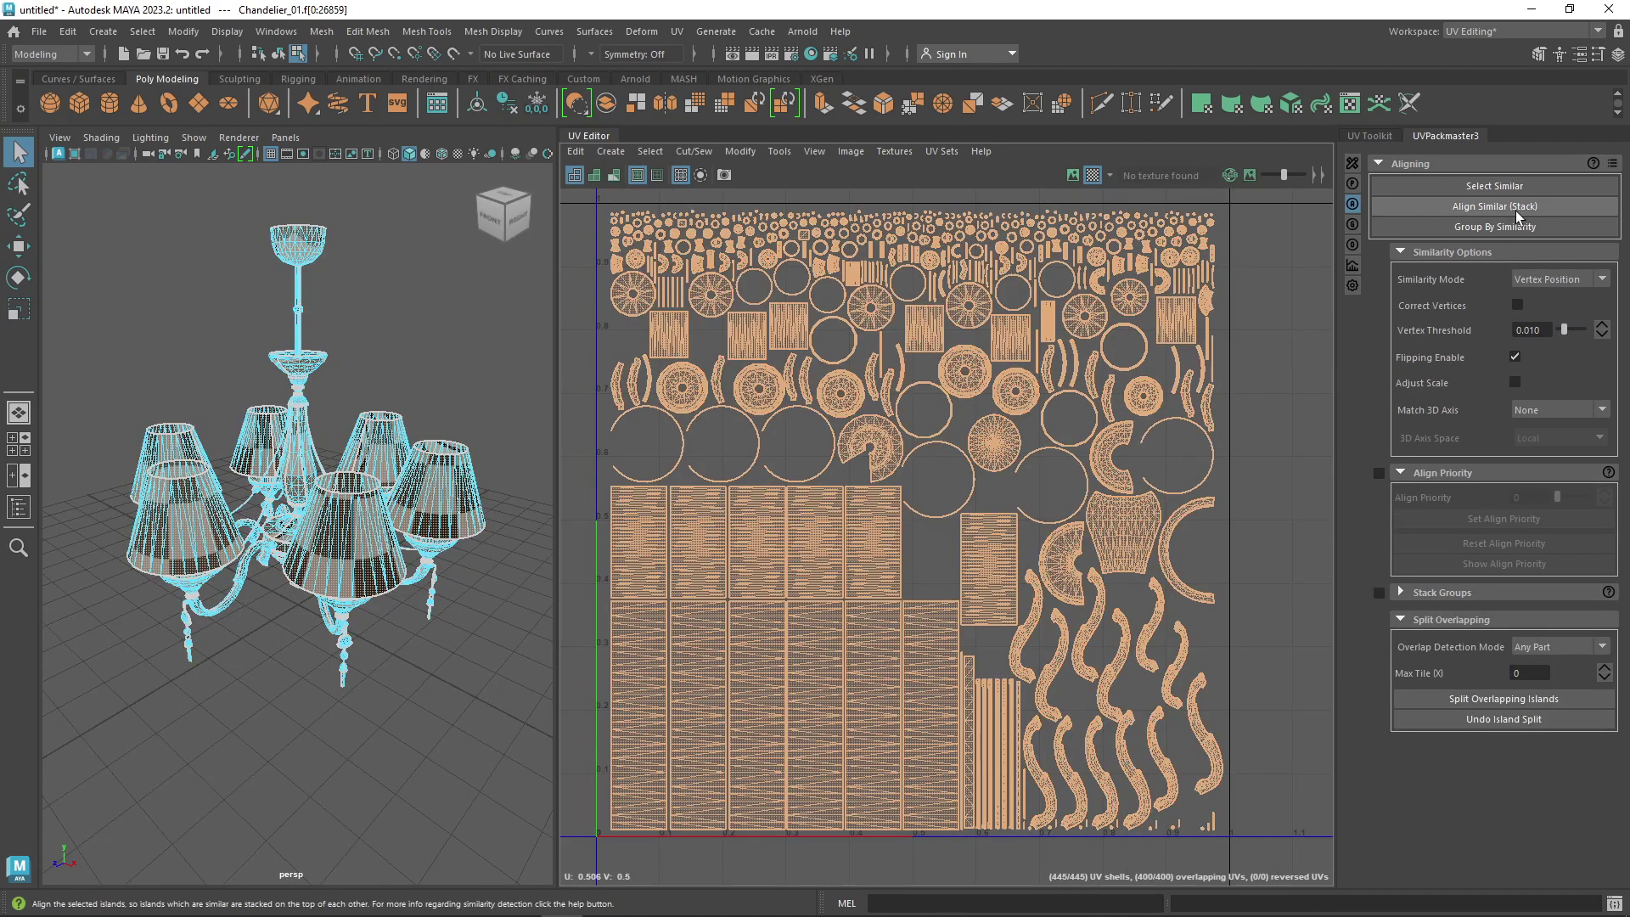
Stack the similar chandelier islands in Vertex Position mode with flipping enabled and move one S-shaped arm island over another
click(1515, 209)
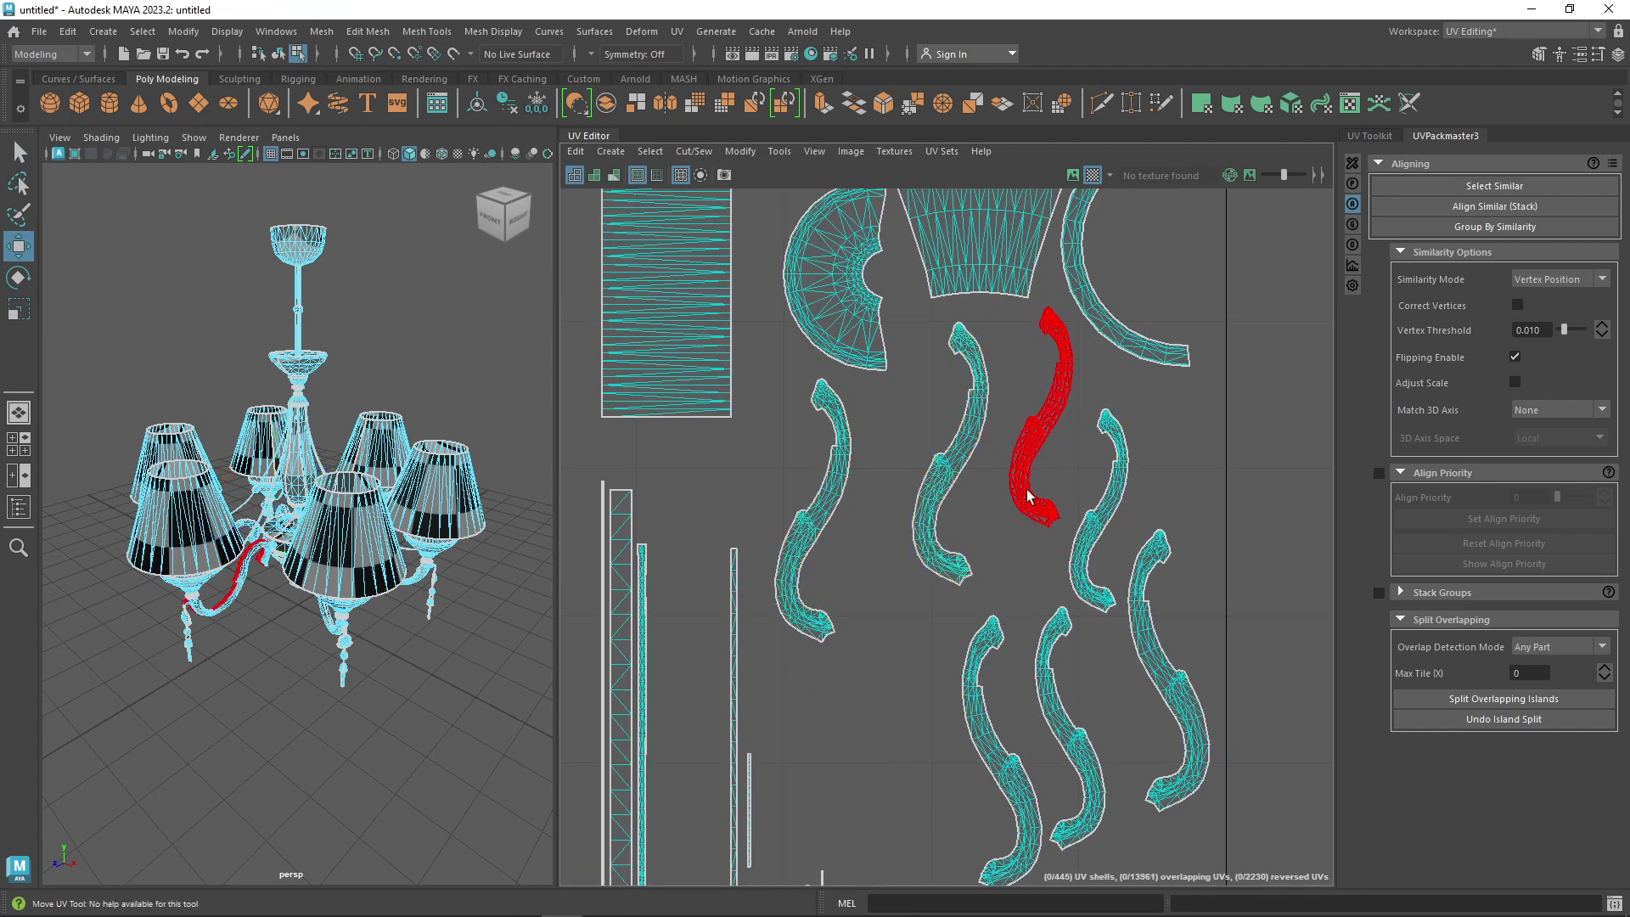
drag(1036, 484, 819, 517)
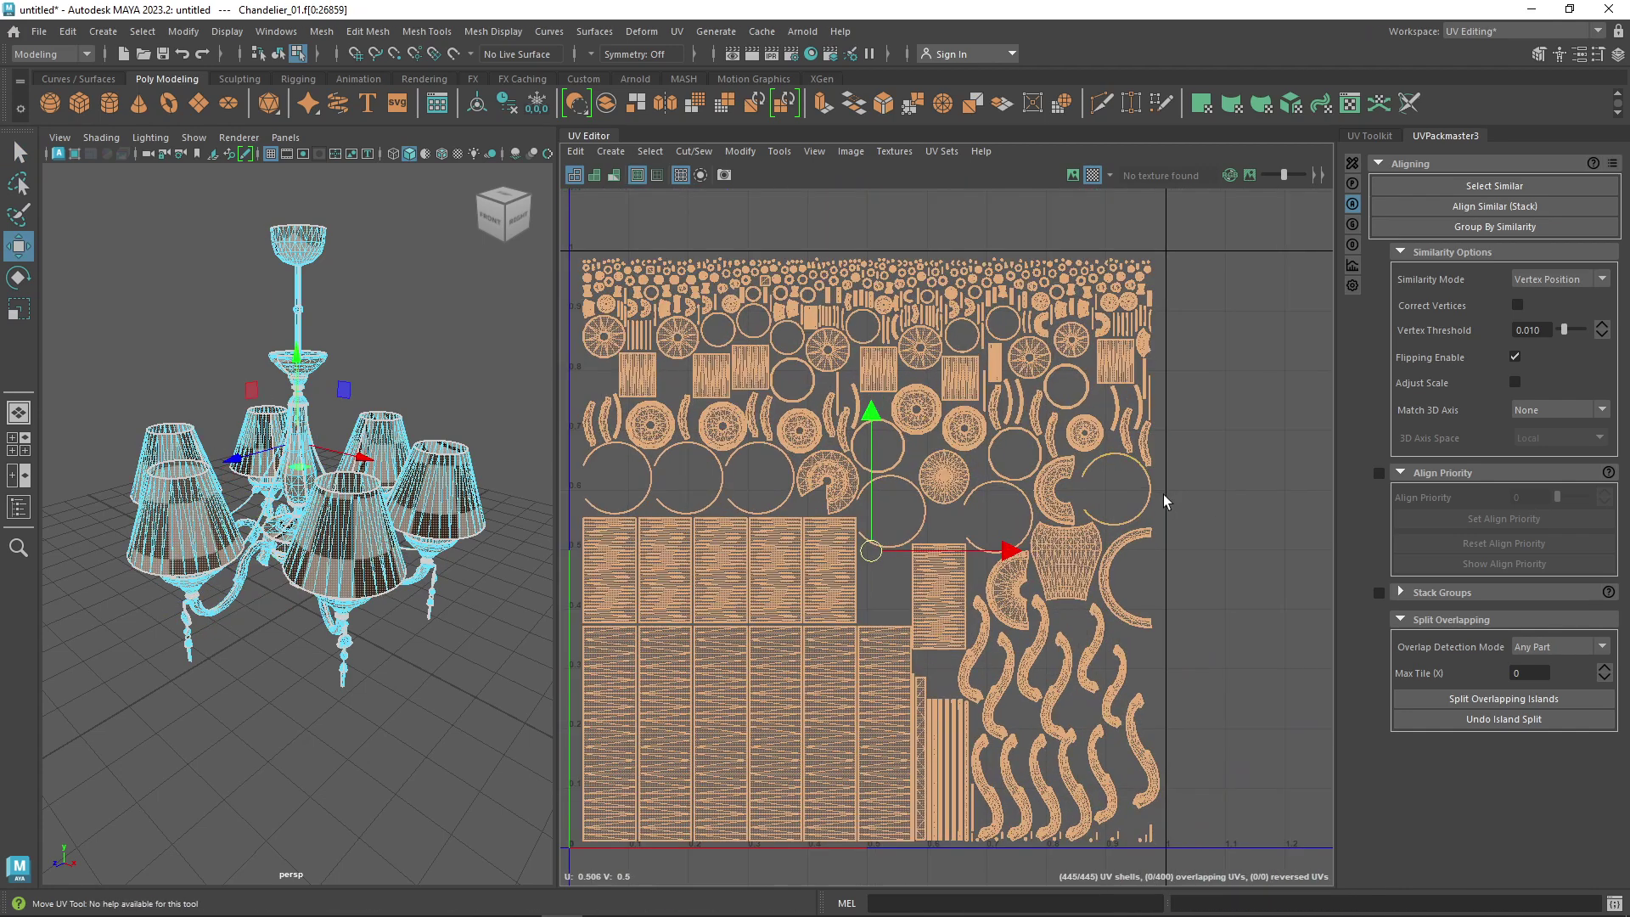
Enable Adjust Scale, stack the similar islands in Vertex Position mode and inspect the stacked S-shaped arm islands up close
click(1514, 382)
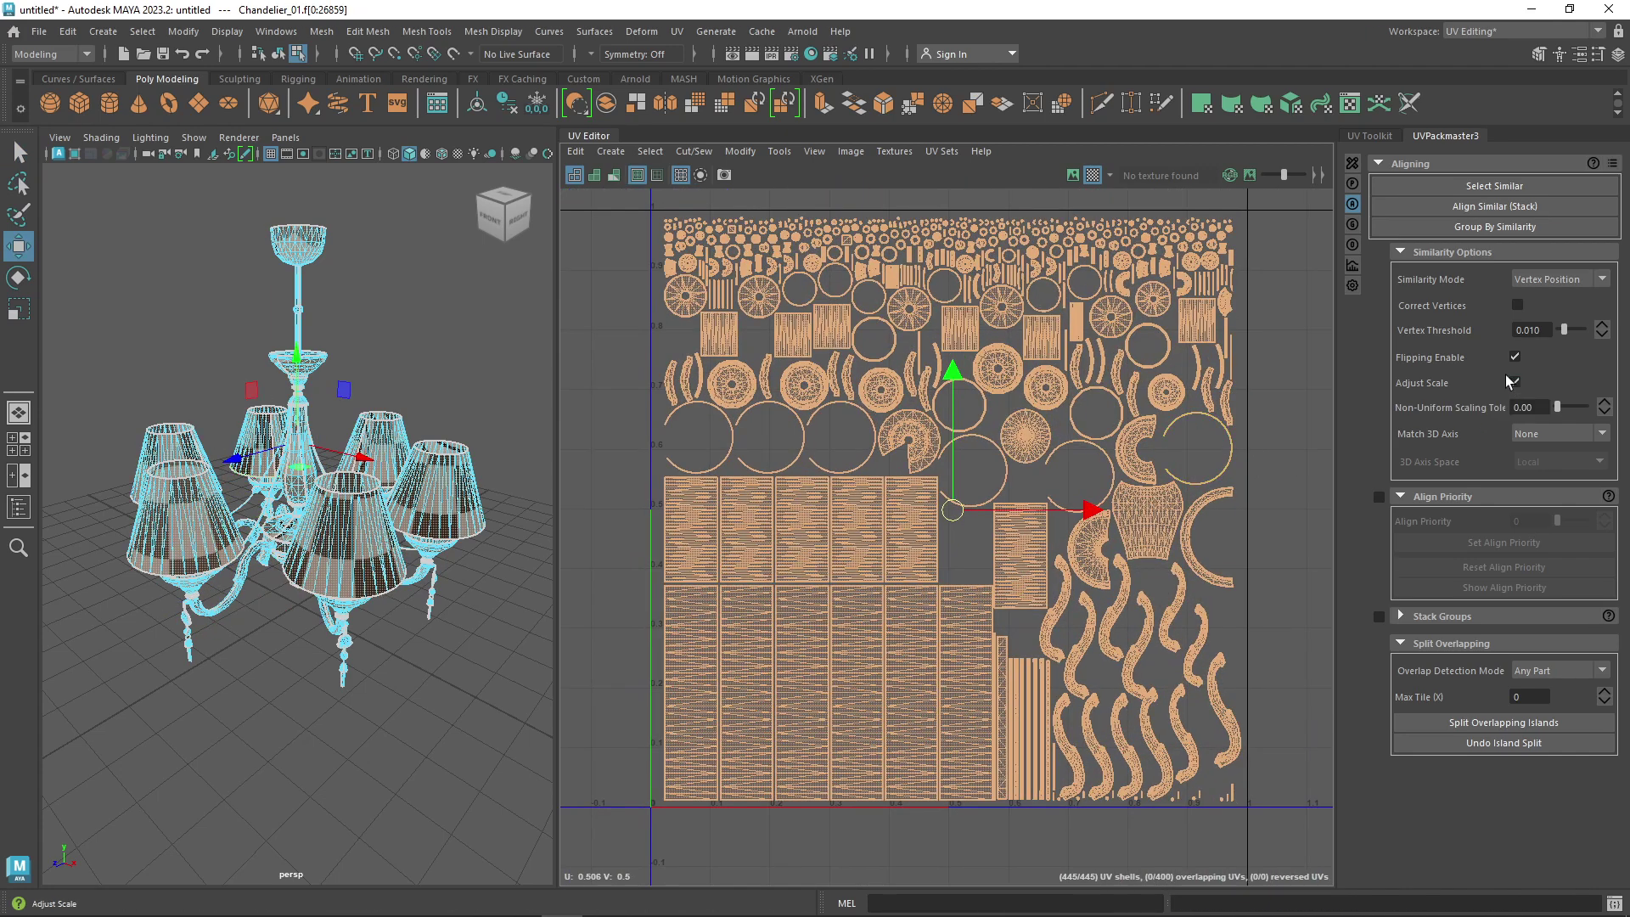
click(1511, 207)
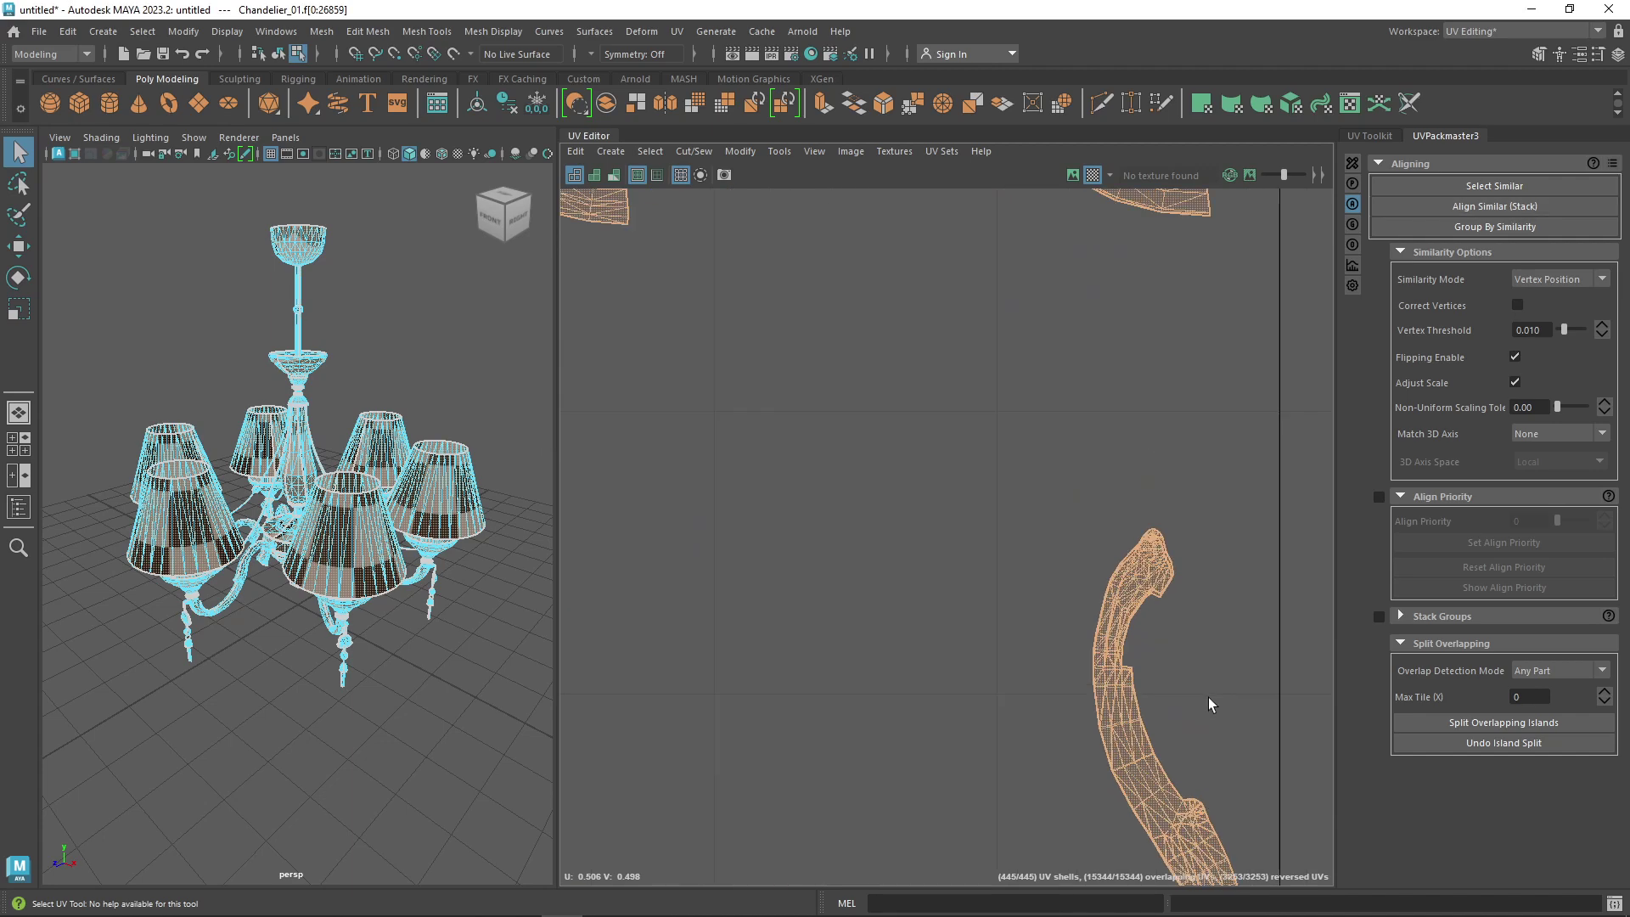
scroll(1146, 514, up, 3)
scroll(1146, 514, up, 3)
double_click(1092, 541)
scroll(1129, 474, up, 3)
scroll(1050, 497, down, 2)
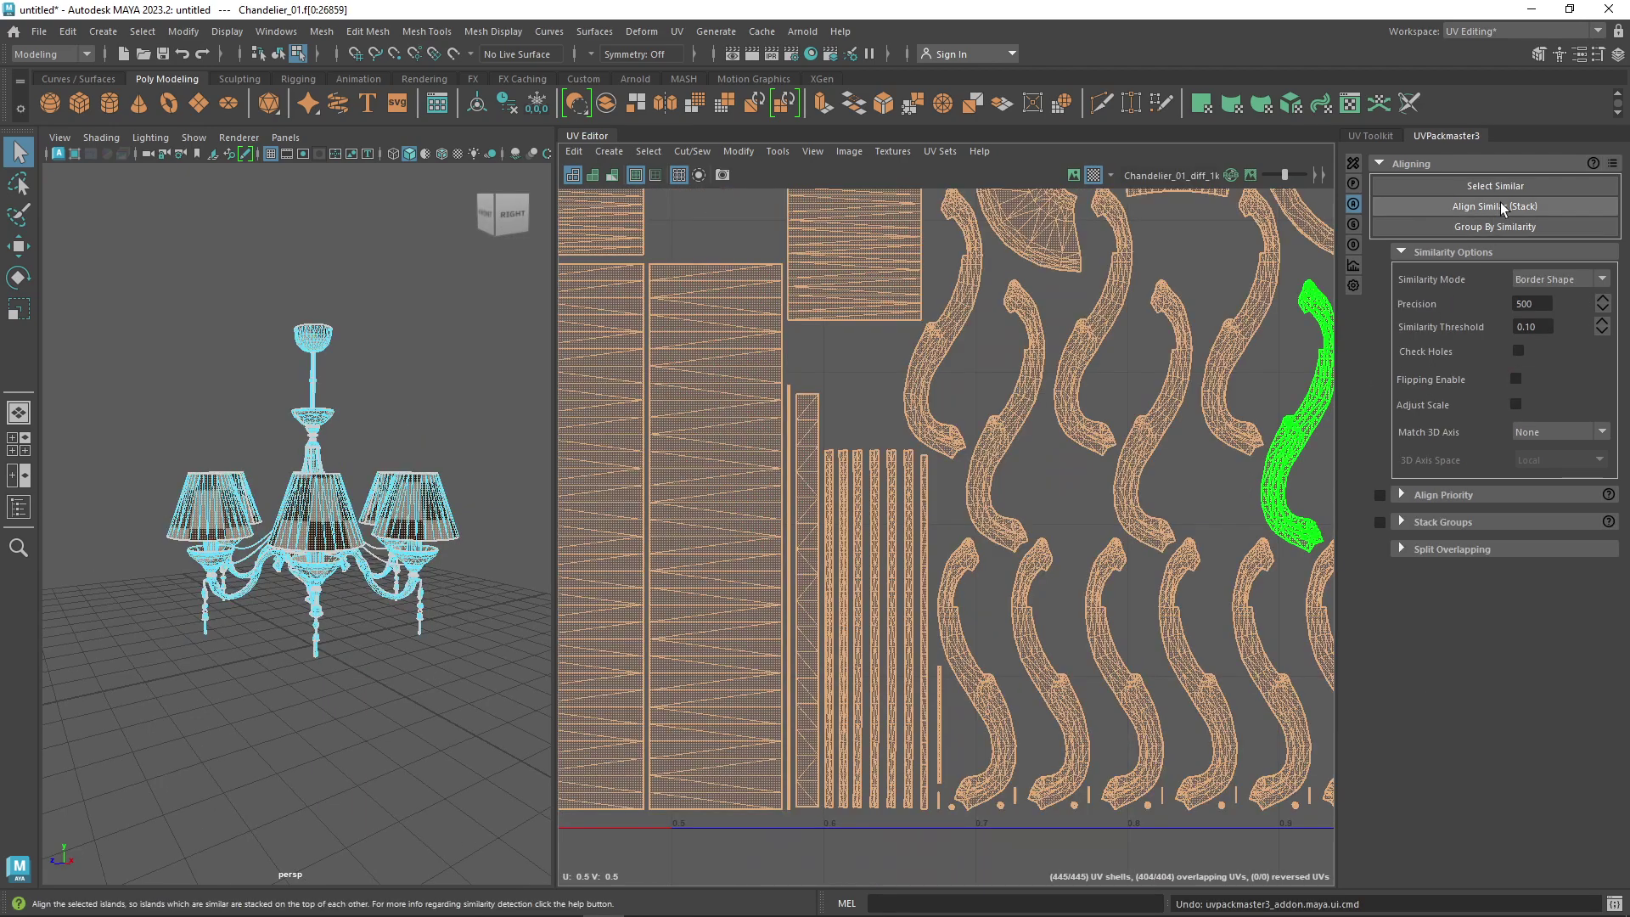
Stack the similar chandelier islands in Border Shape mode without flipping, and again with flipping enabled
click(1500, 206)
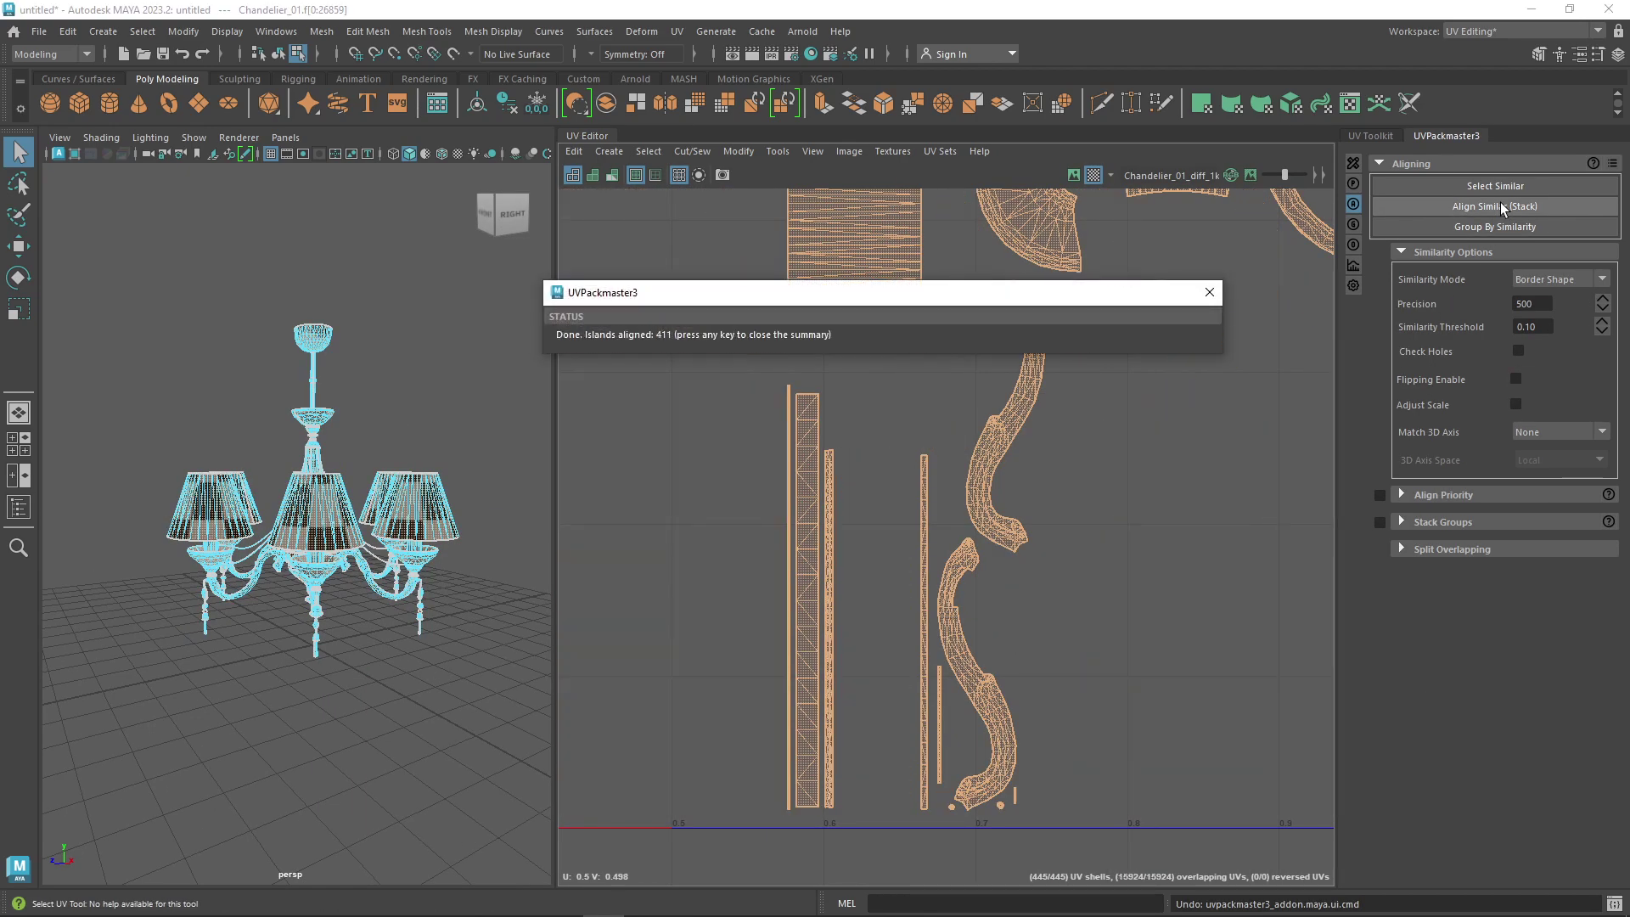
click(1209, 292)
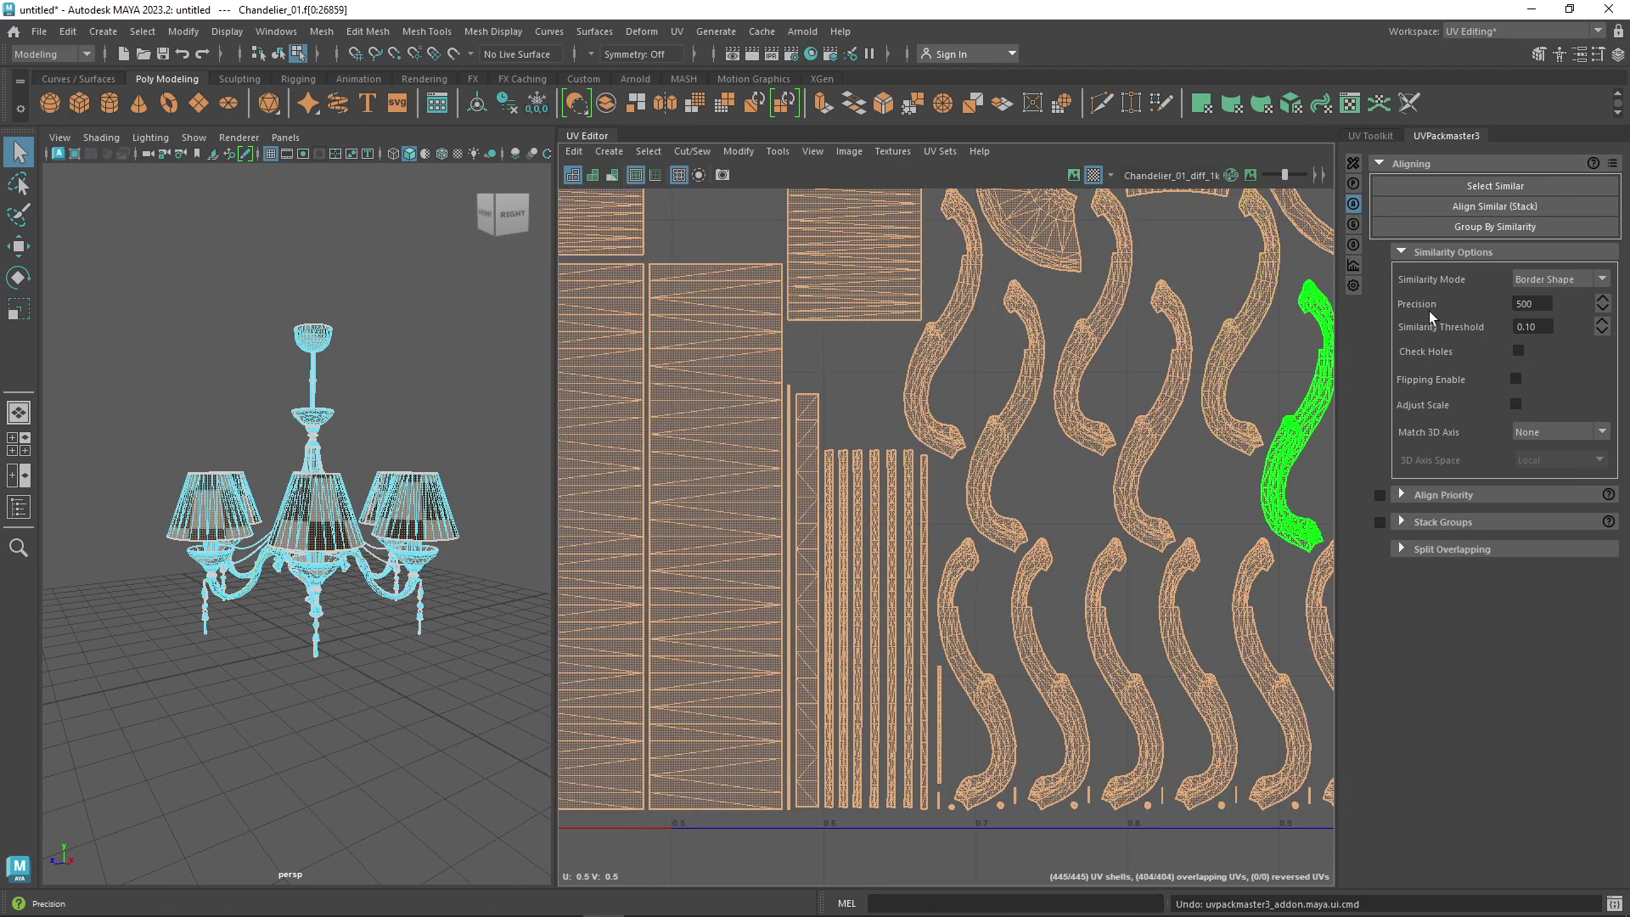
click(1516, 378)
click(1504, 206)
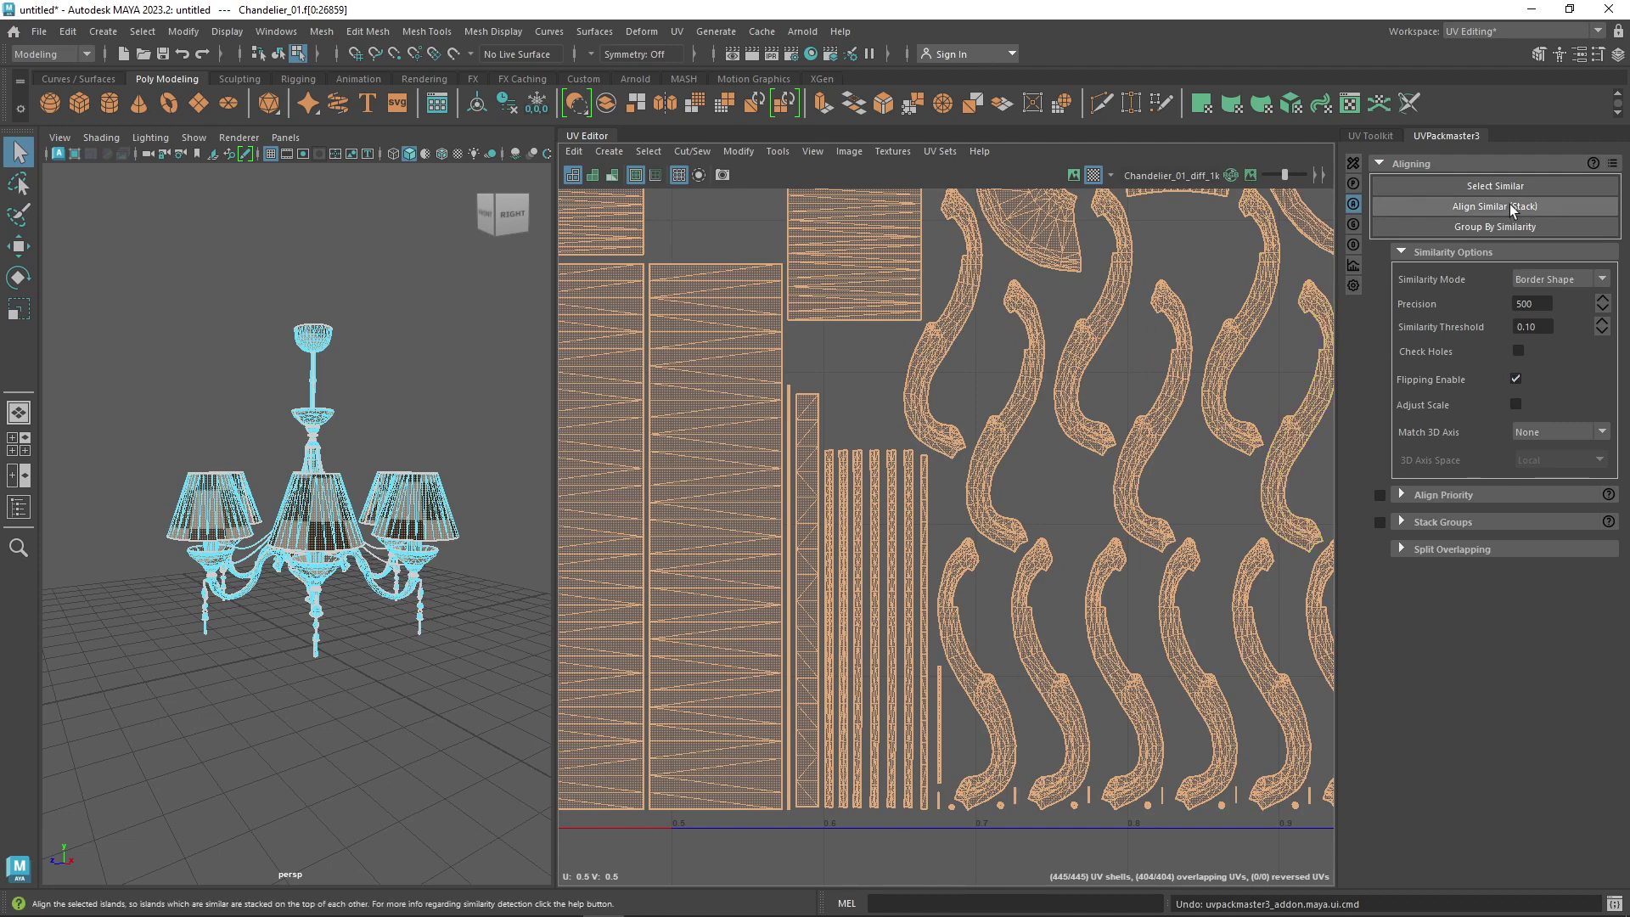
click(1210, 292)
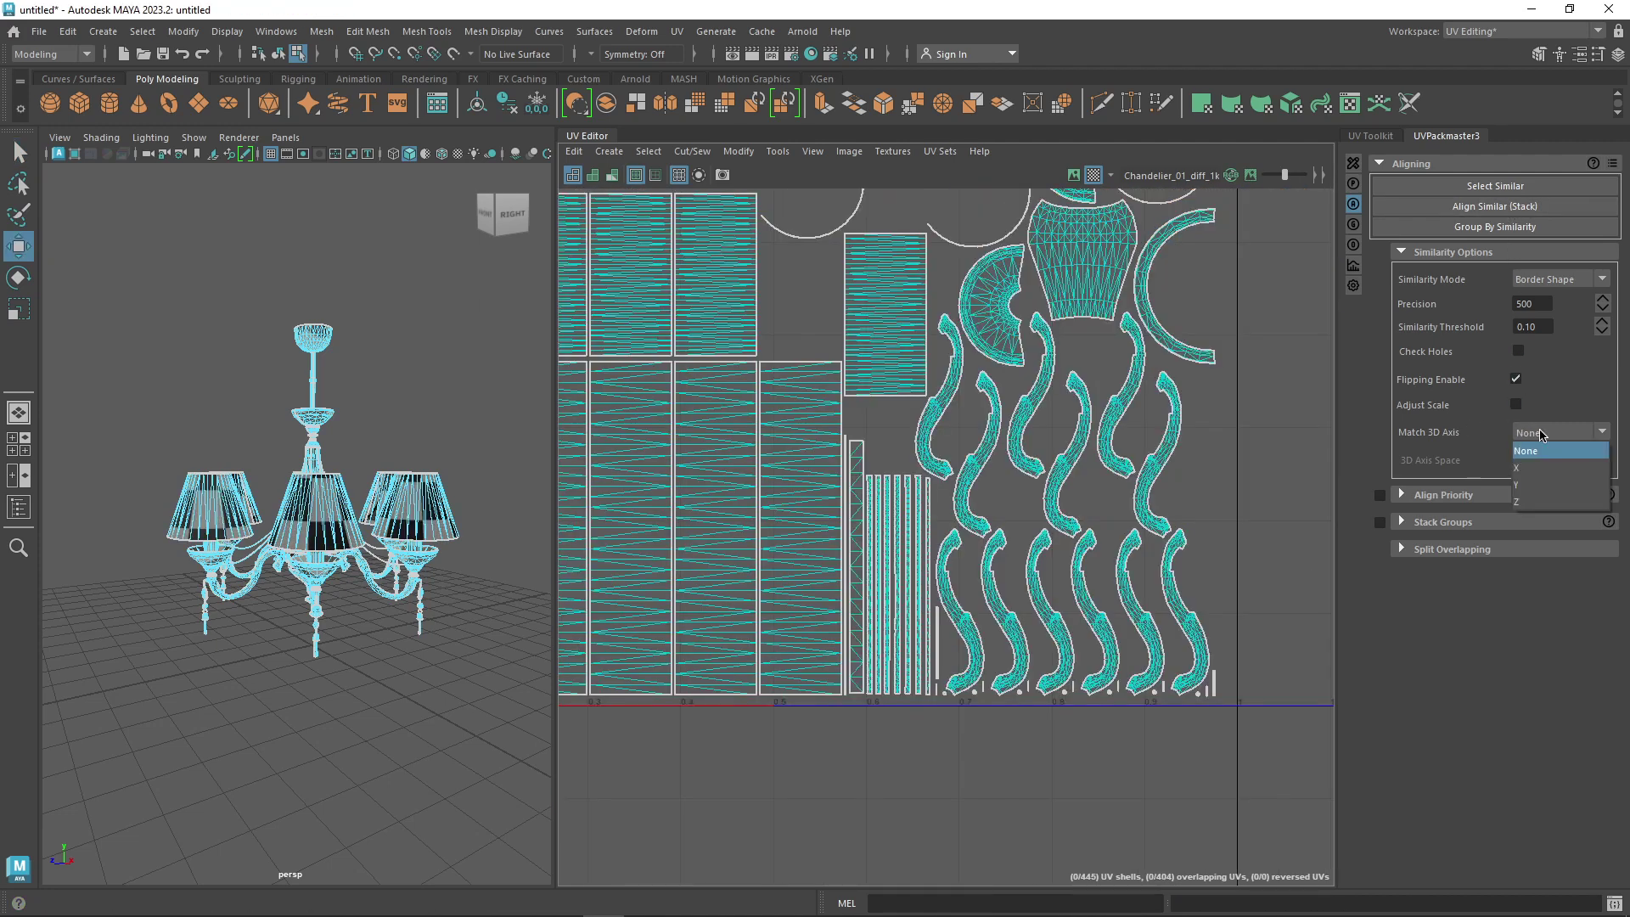
Set Match 3D Axis to X in Local space, stack the similar islands and undo the stack
key(Escape)
key(f)
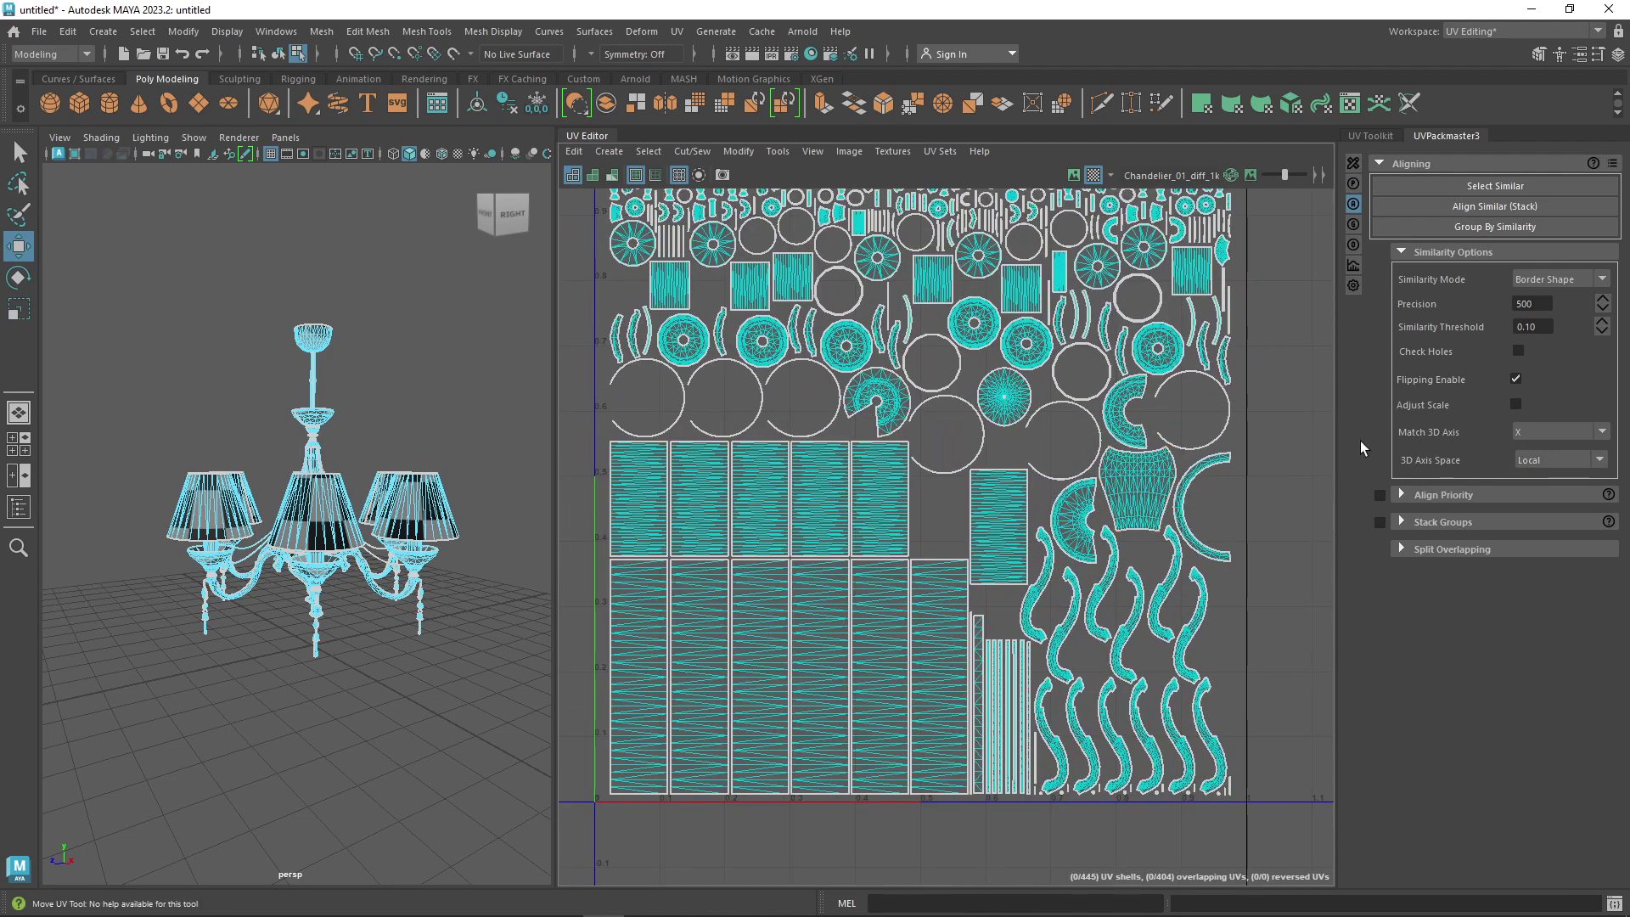
click(1504, 206)
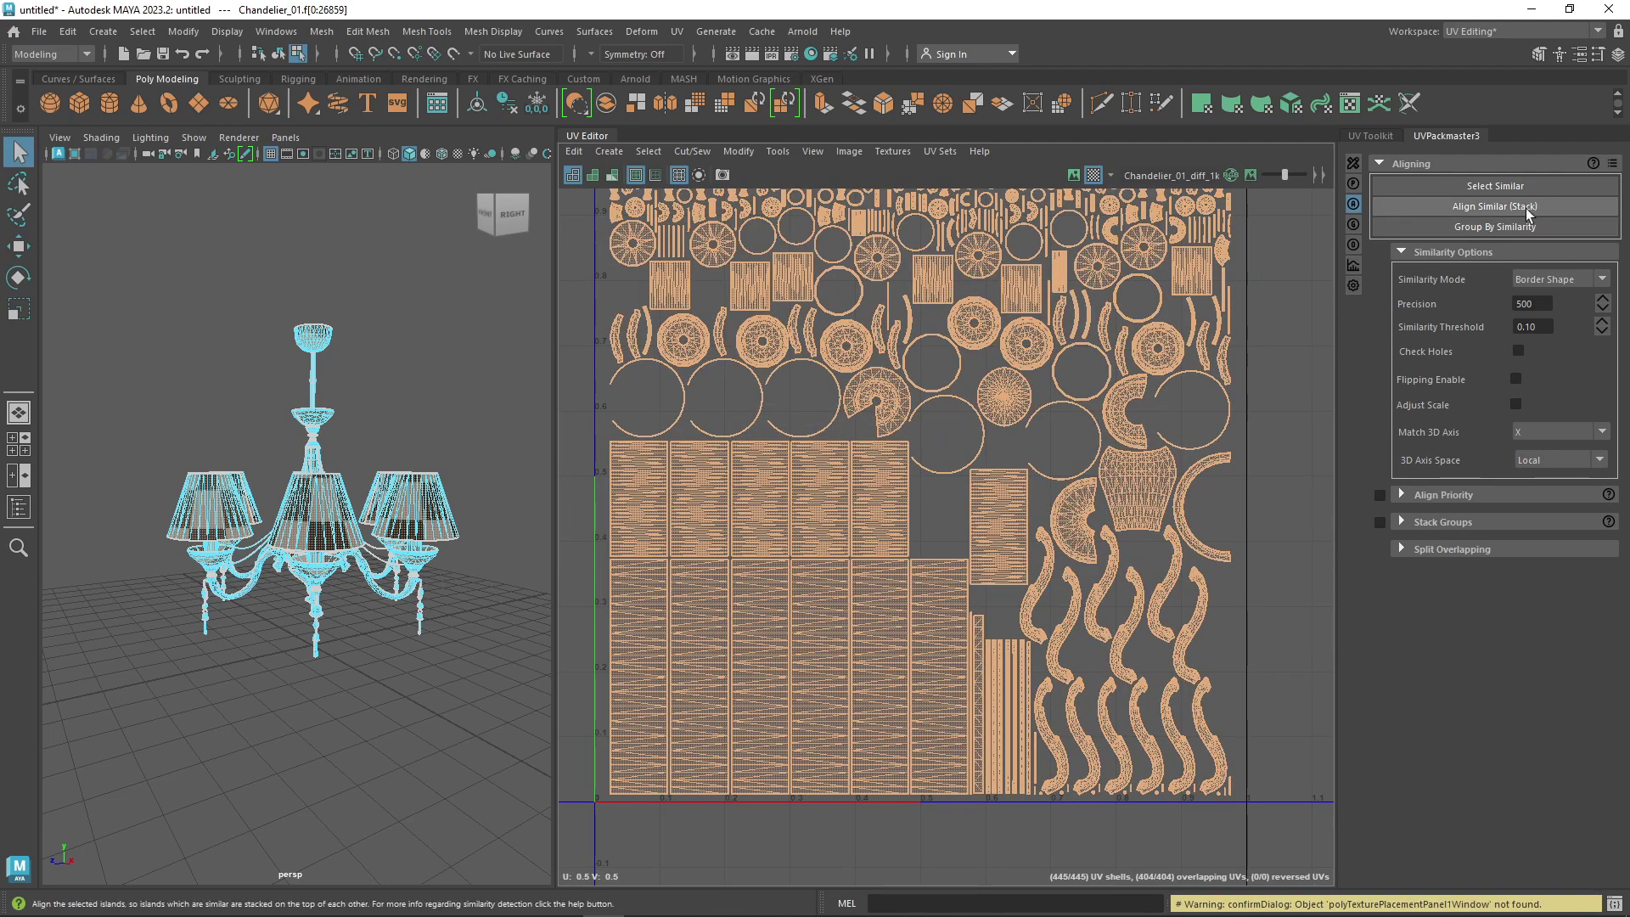
key(Escape)
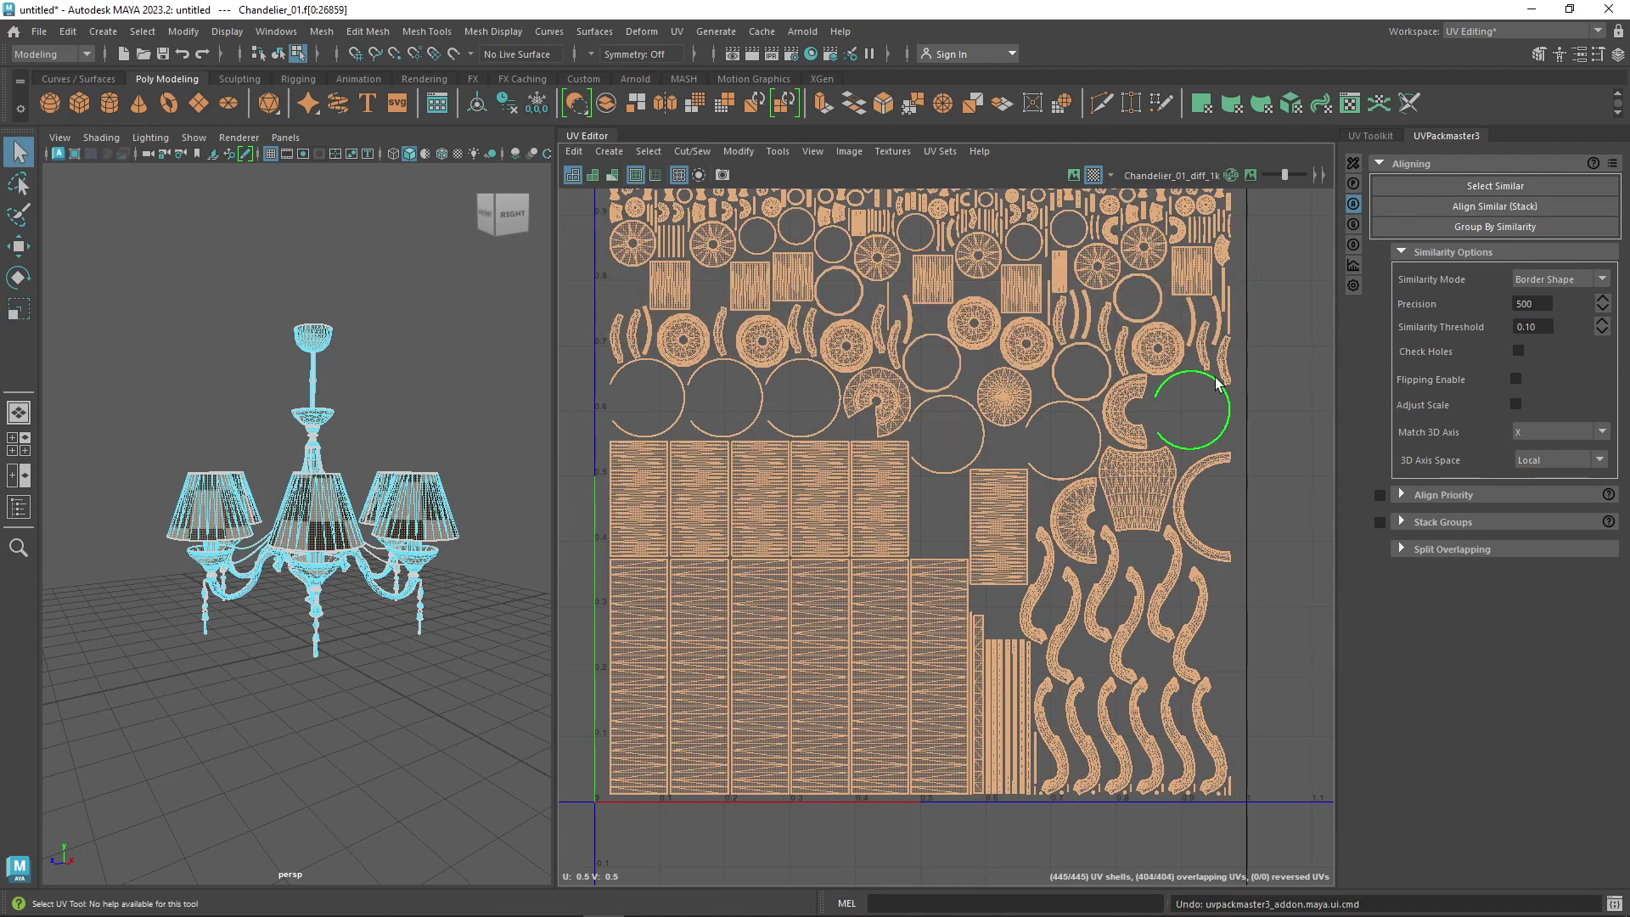
key(ctrl+z)
key(shift+z)
key(ctrl+z)
Set the 3D Axis Space to Global, stack the similar islands for the X axis and undo the stack
click(1539, 497)
click(1498, 207)
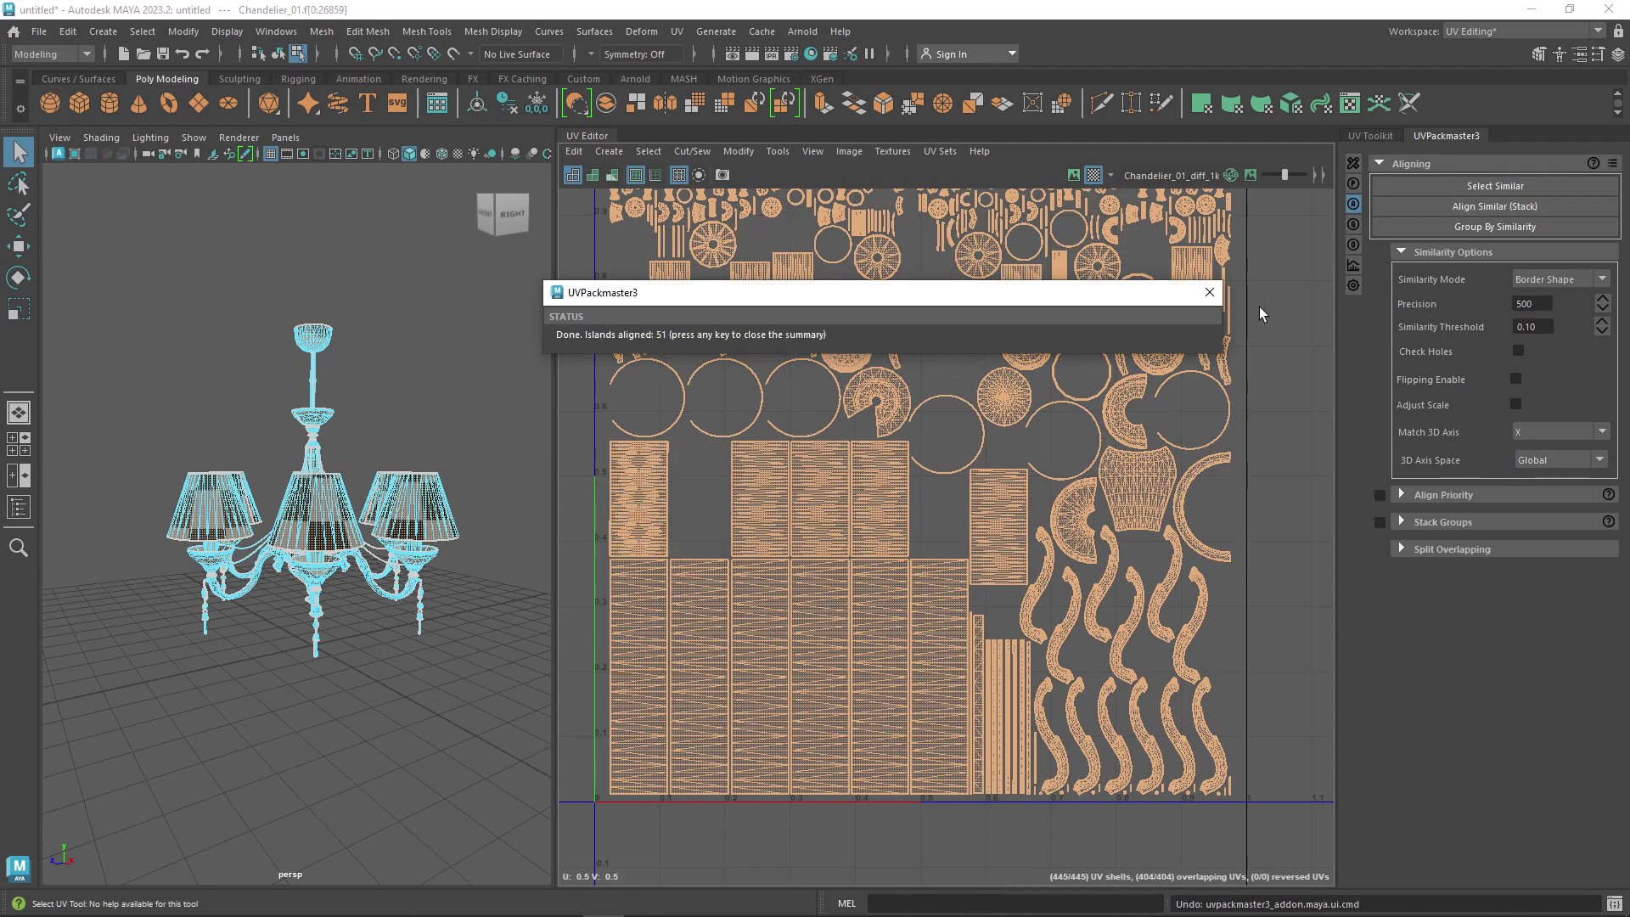
click(1209, 297)
key(ctrl+z)
Try the other Match 3D Axis options in Global space, ending with Z, and stack the similar islands for each
click(1559, 432)
click(1547, 477)
click(1519, 206)
click(1209, 293)
click(1559, 432)
click(1527, 209)
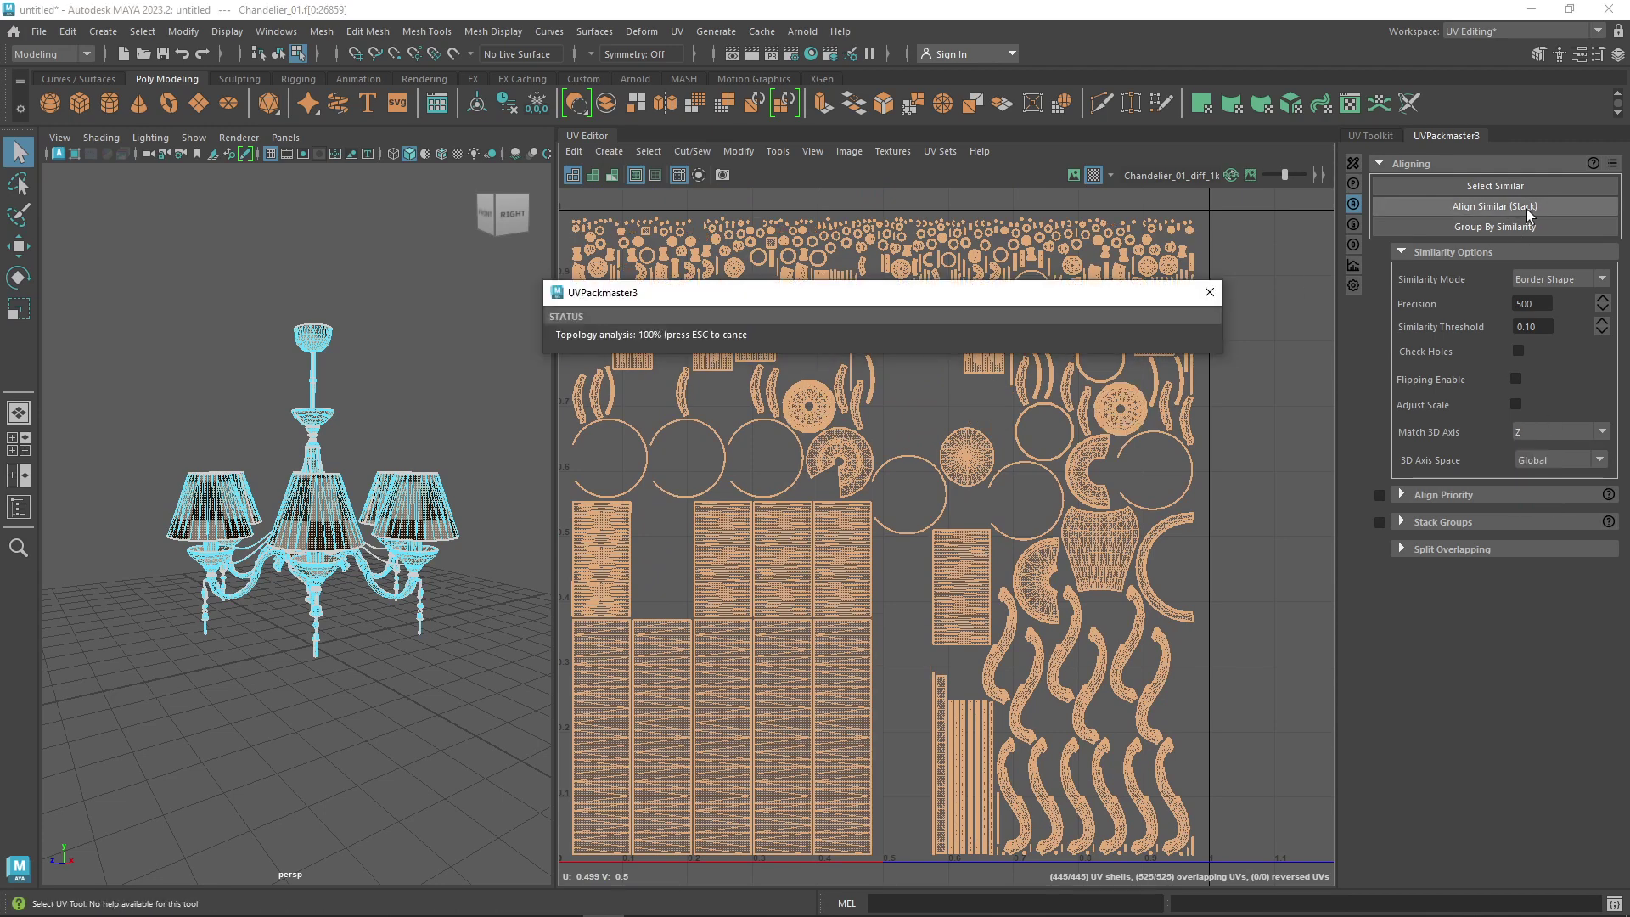
click(1210, 293)
Stack the similar islands in Local axis space with Match 3D Axis set to Z, and again with it set to Y
click(1516, 214)
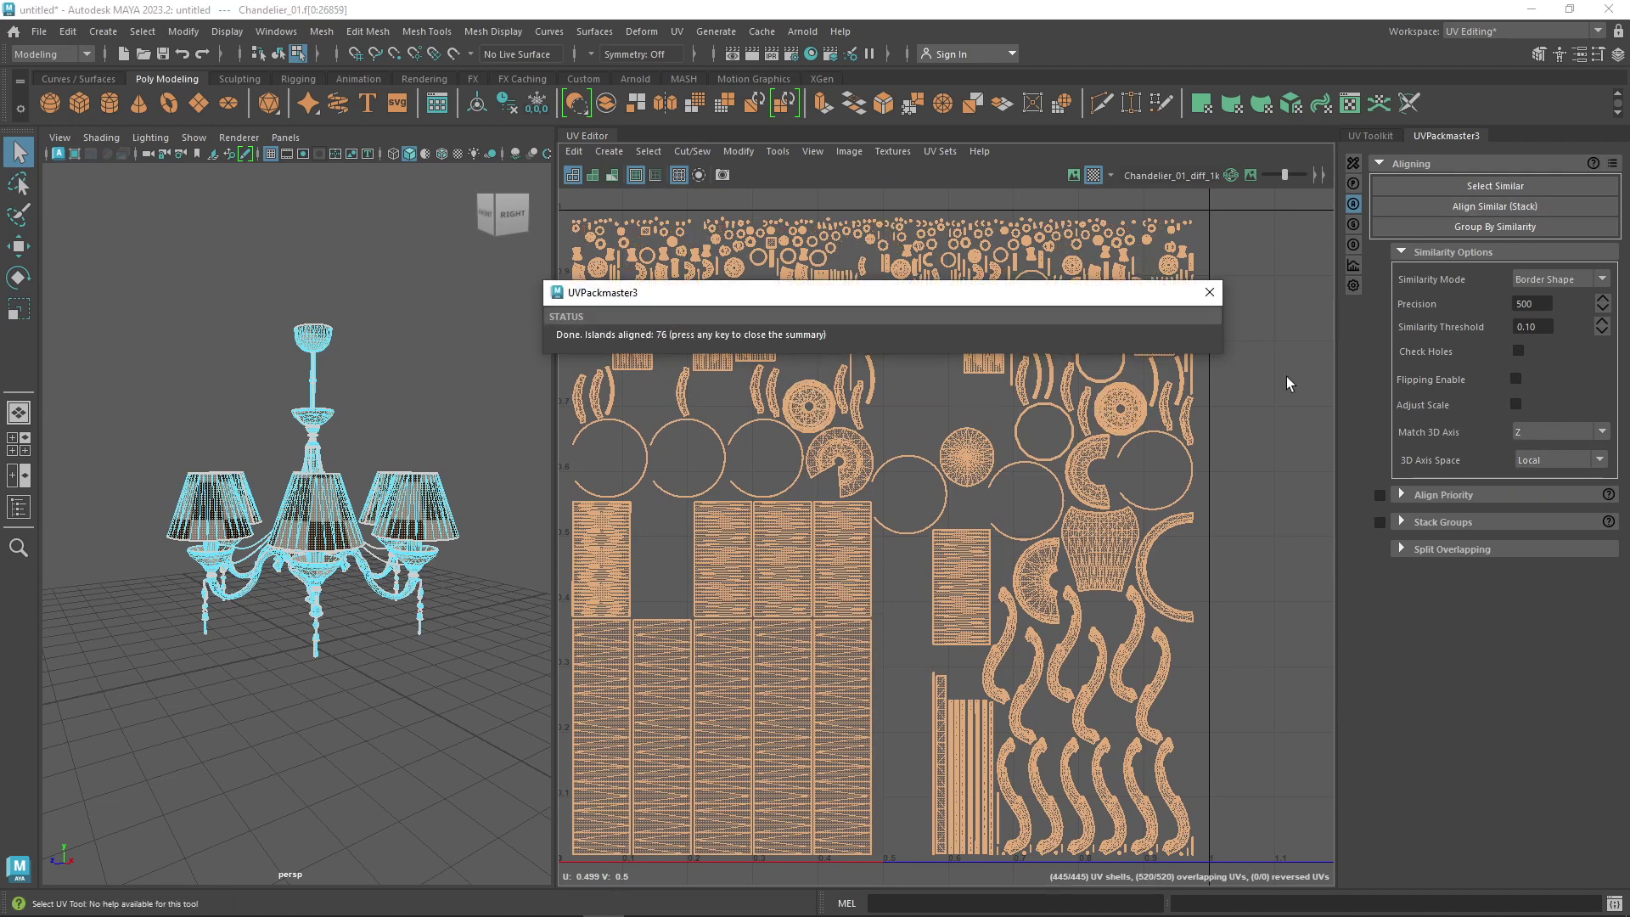
click(1210, 293)
click(1558, 432)
click(1547, 485)
click(1519, 206)
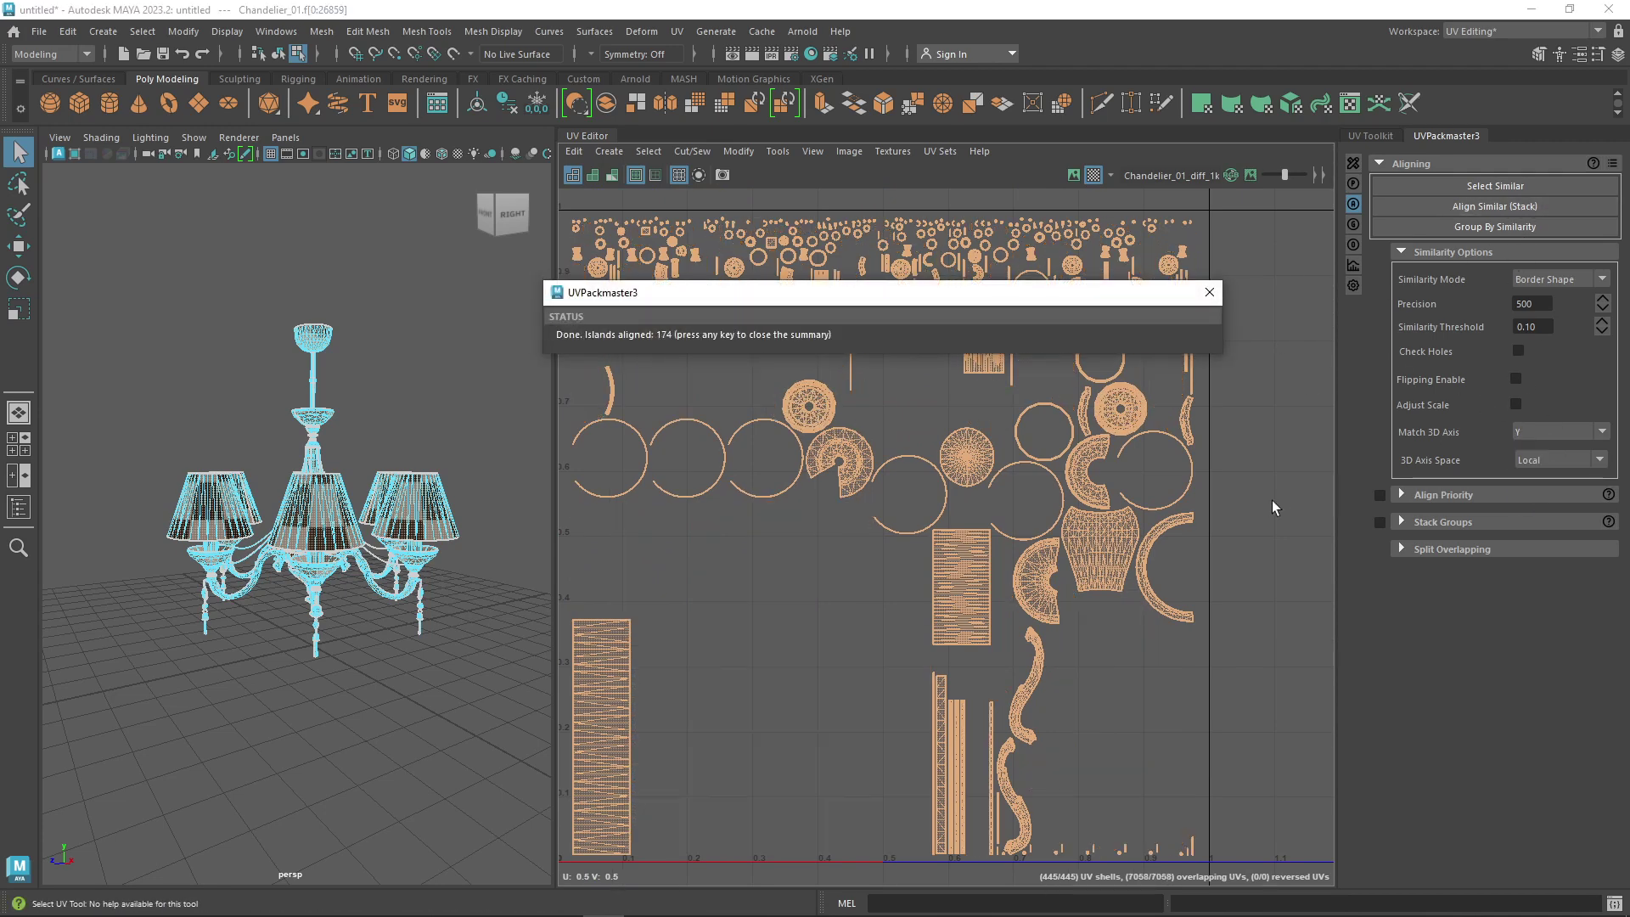
Enable flipping and restack the similar islands in Local space with Match 3D Axis set to Y, and again with X
click(1516, 378)
click(1494, 206)
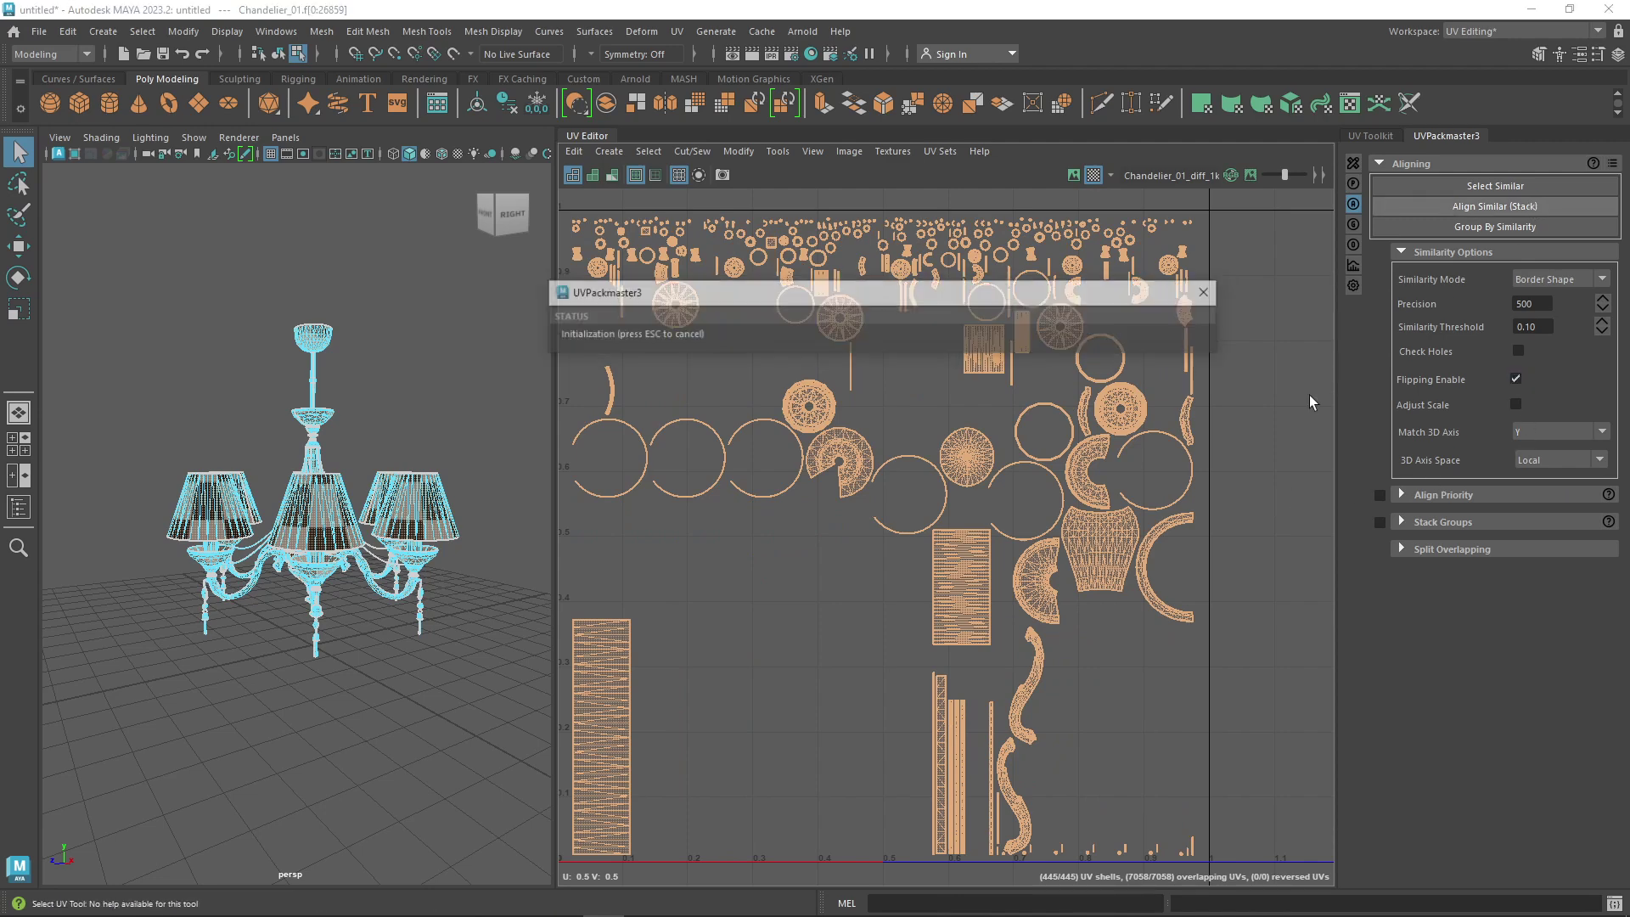
click(1562, 432)
click(1547, 459)
click(1494, 206)
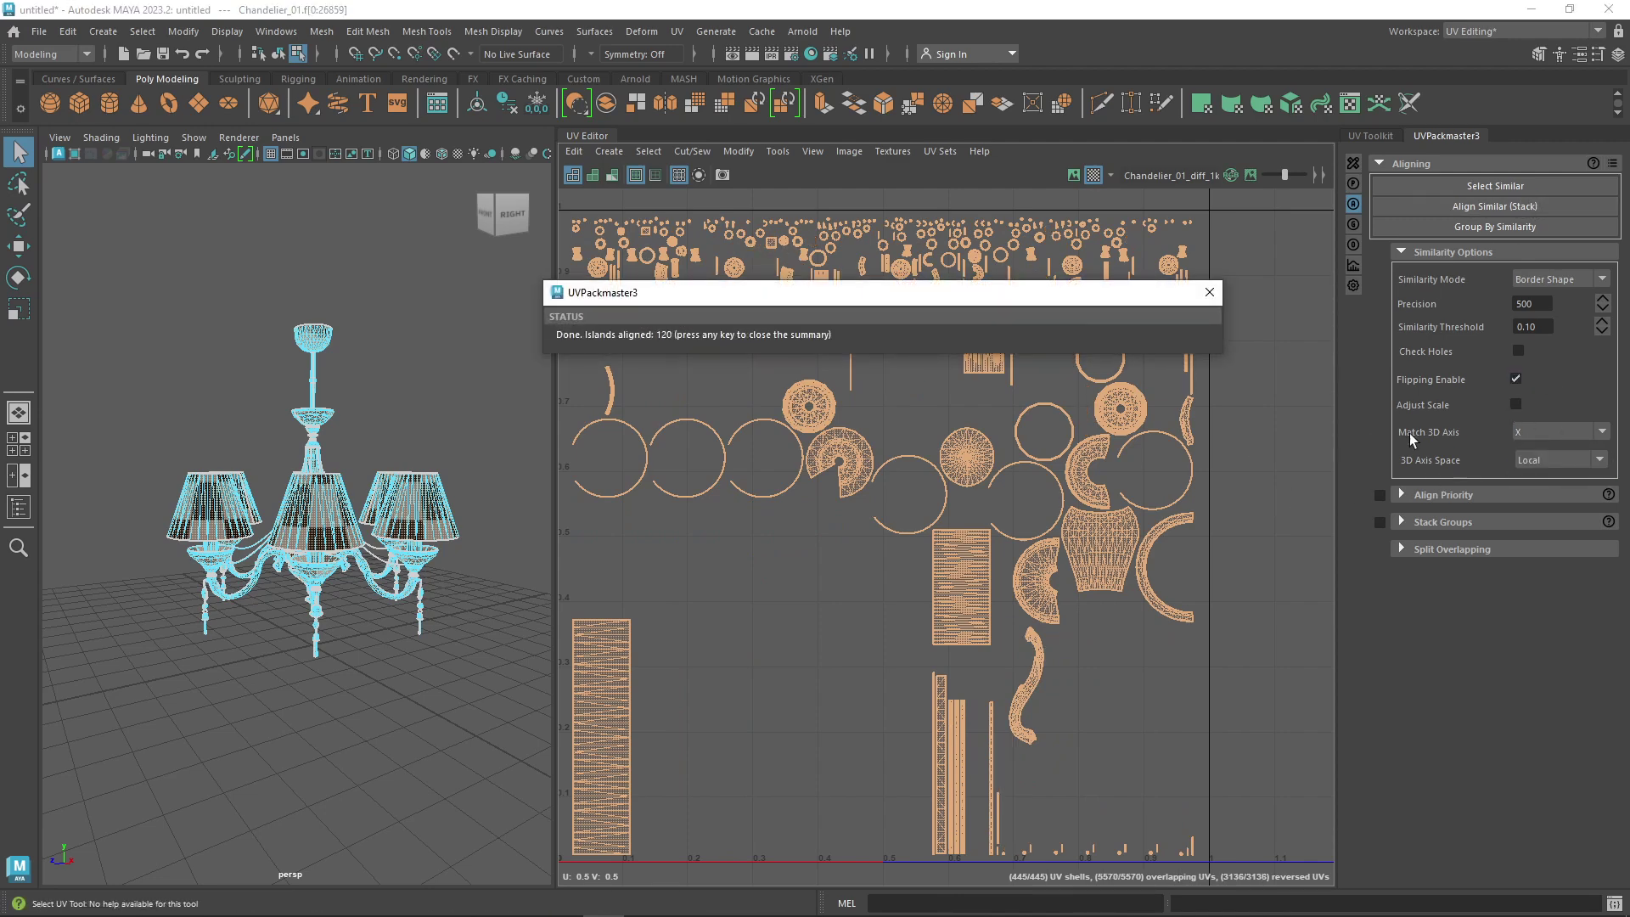
click(1558, 432)
click(1547, 449)
click(1494, 206)
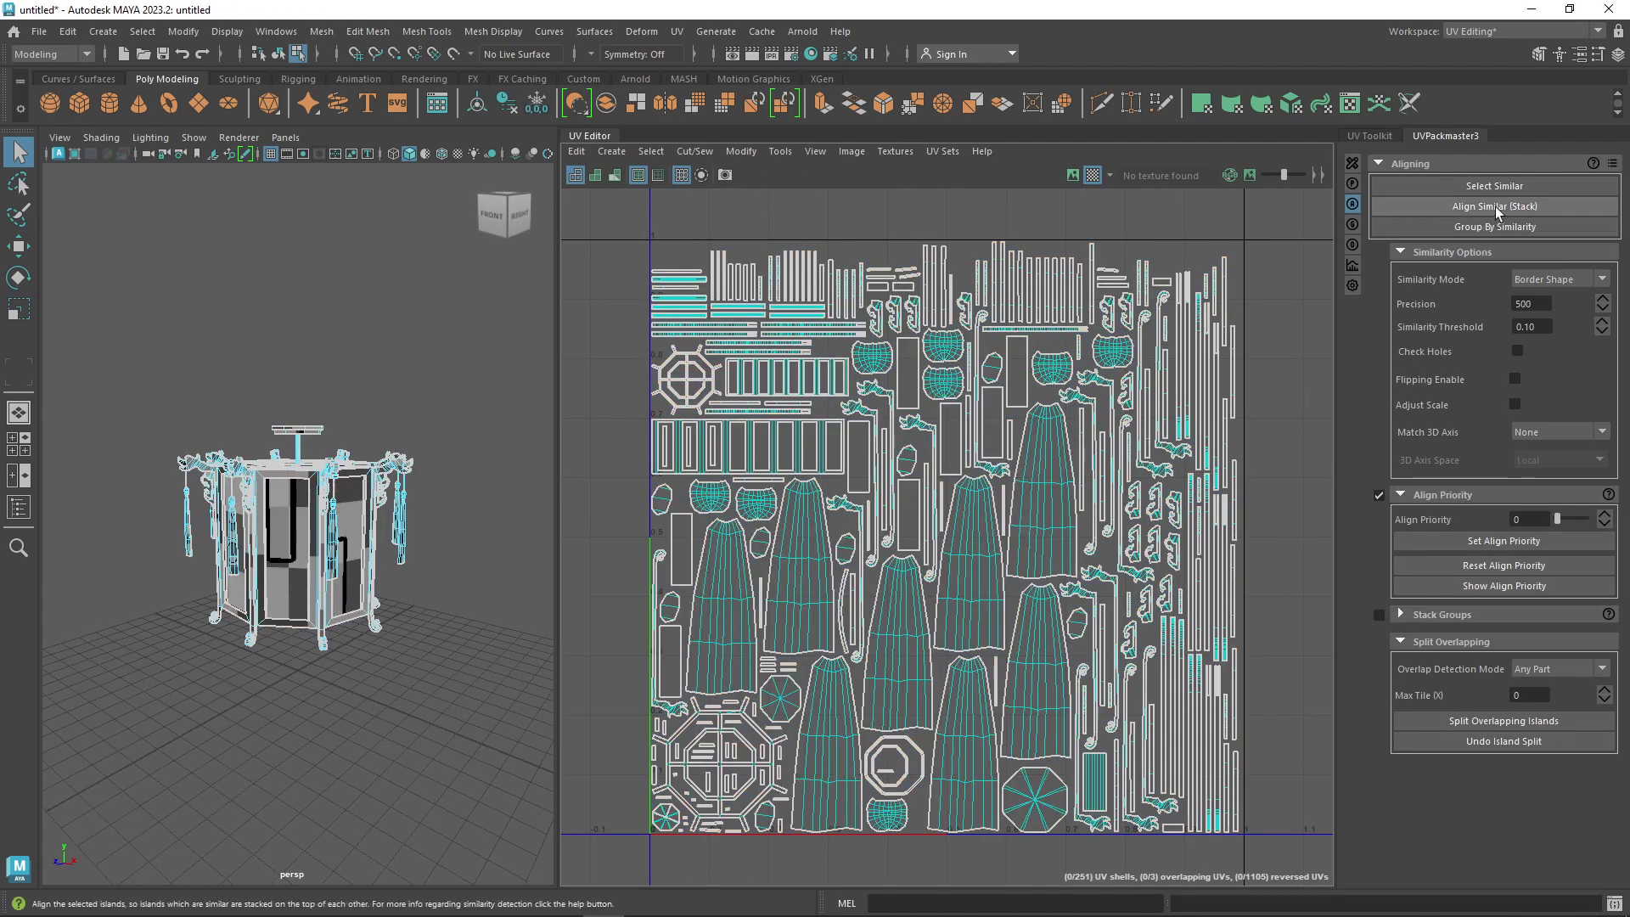
Select all islands of the Chinese lantern, stack the similar ones in Border Shape mode and undo the stack
click(1496, 208)
click(837, 464)
key(ctrl+F11)
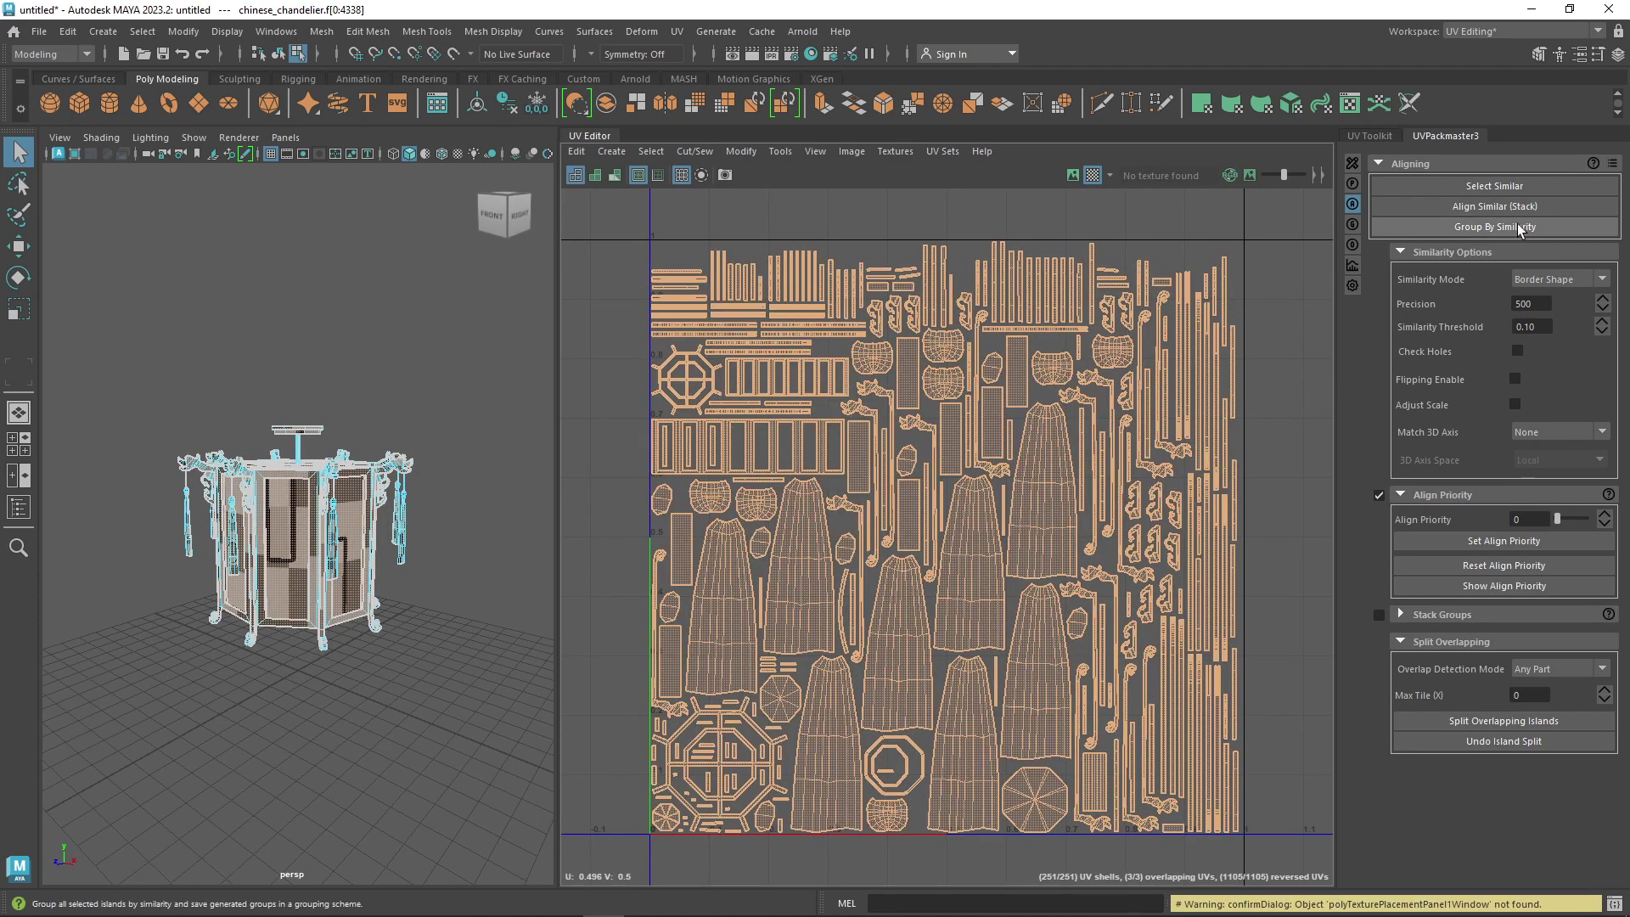
click(1520, 212)
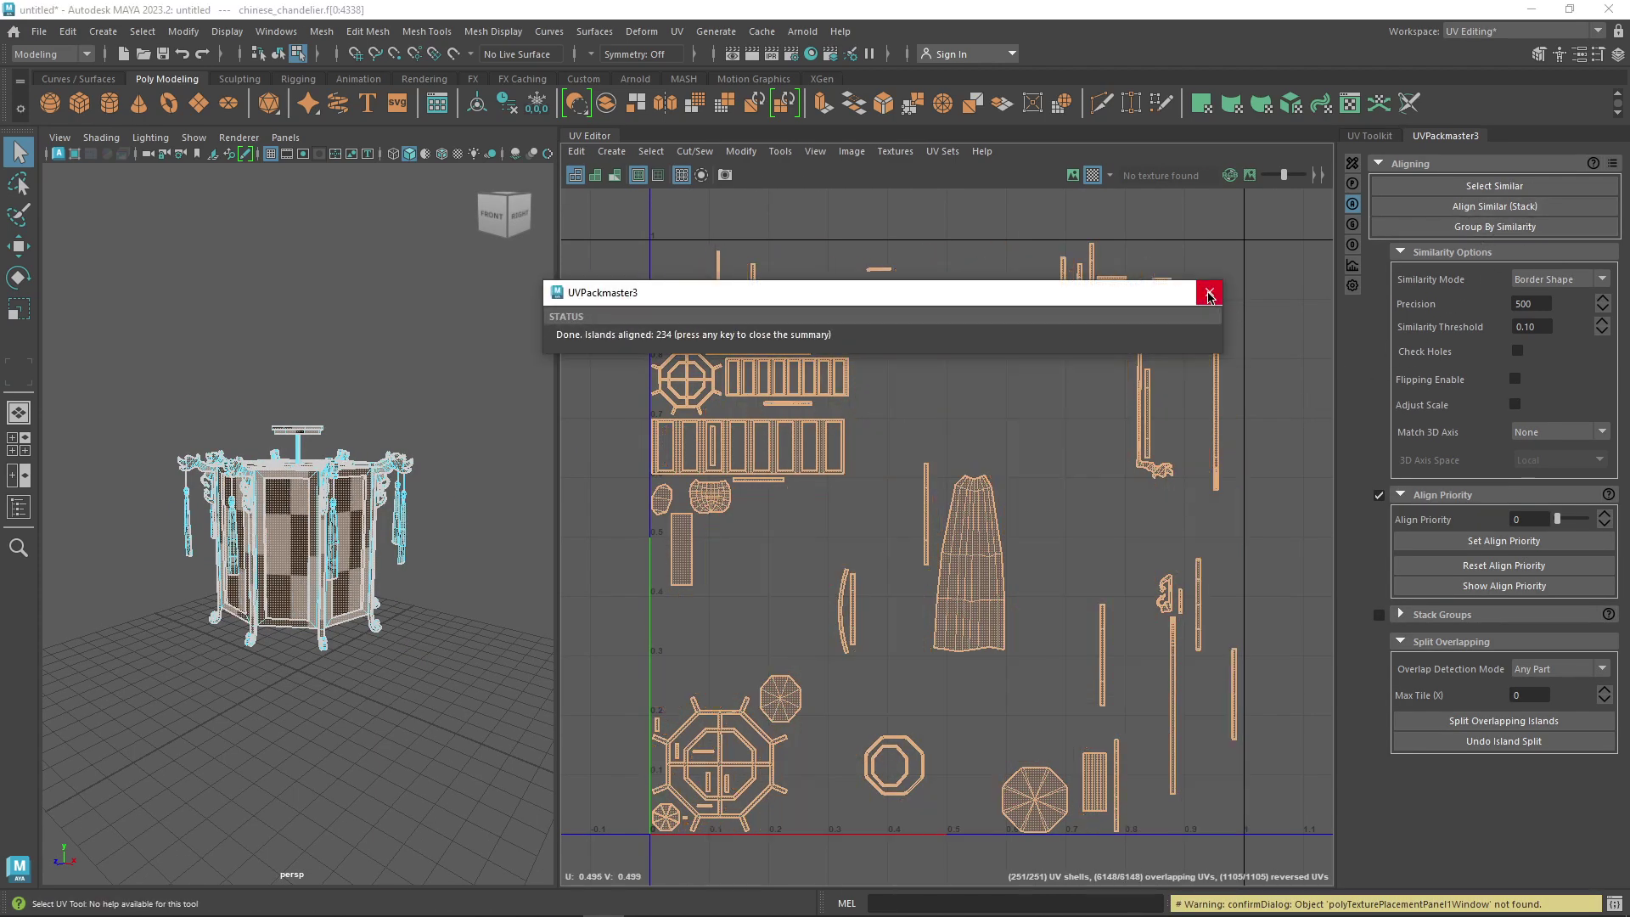
click(1208, 294)
key(ctrl+z)
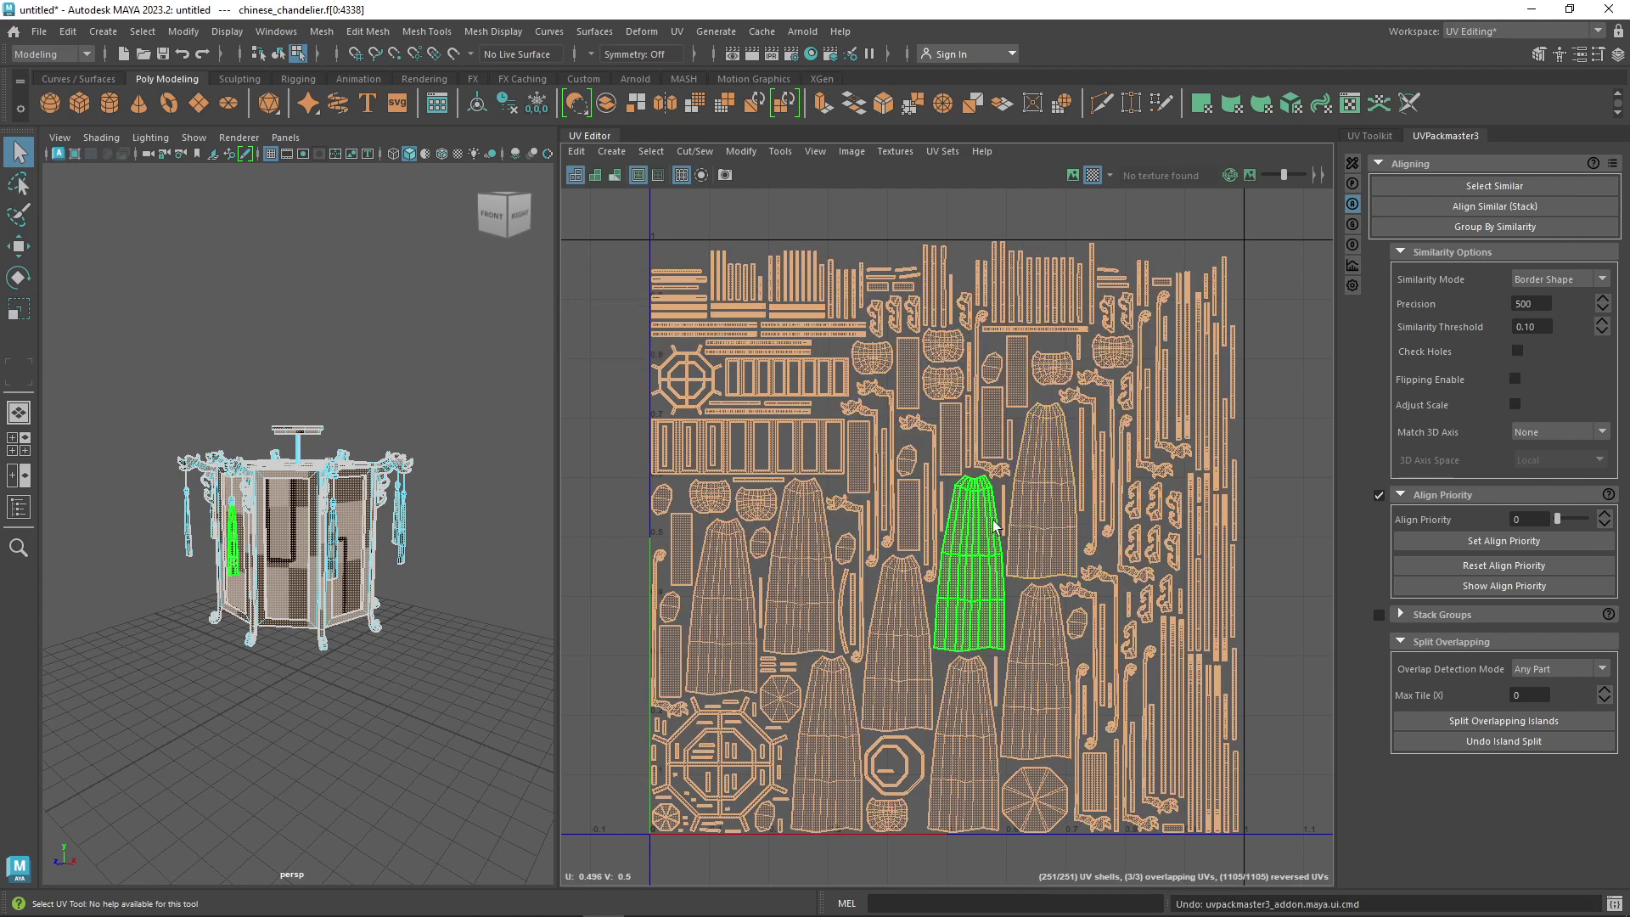
Assign align priority 1 to the uppermost tall tapered island of the lantern
click(1044, 493)
click(1604, 514)
click(1504, 541)
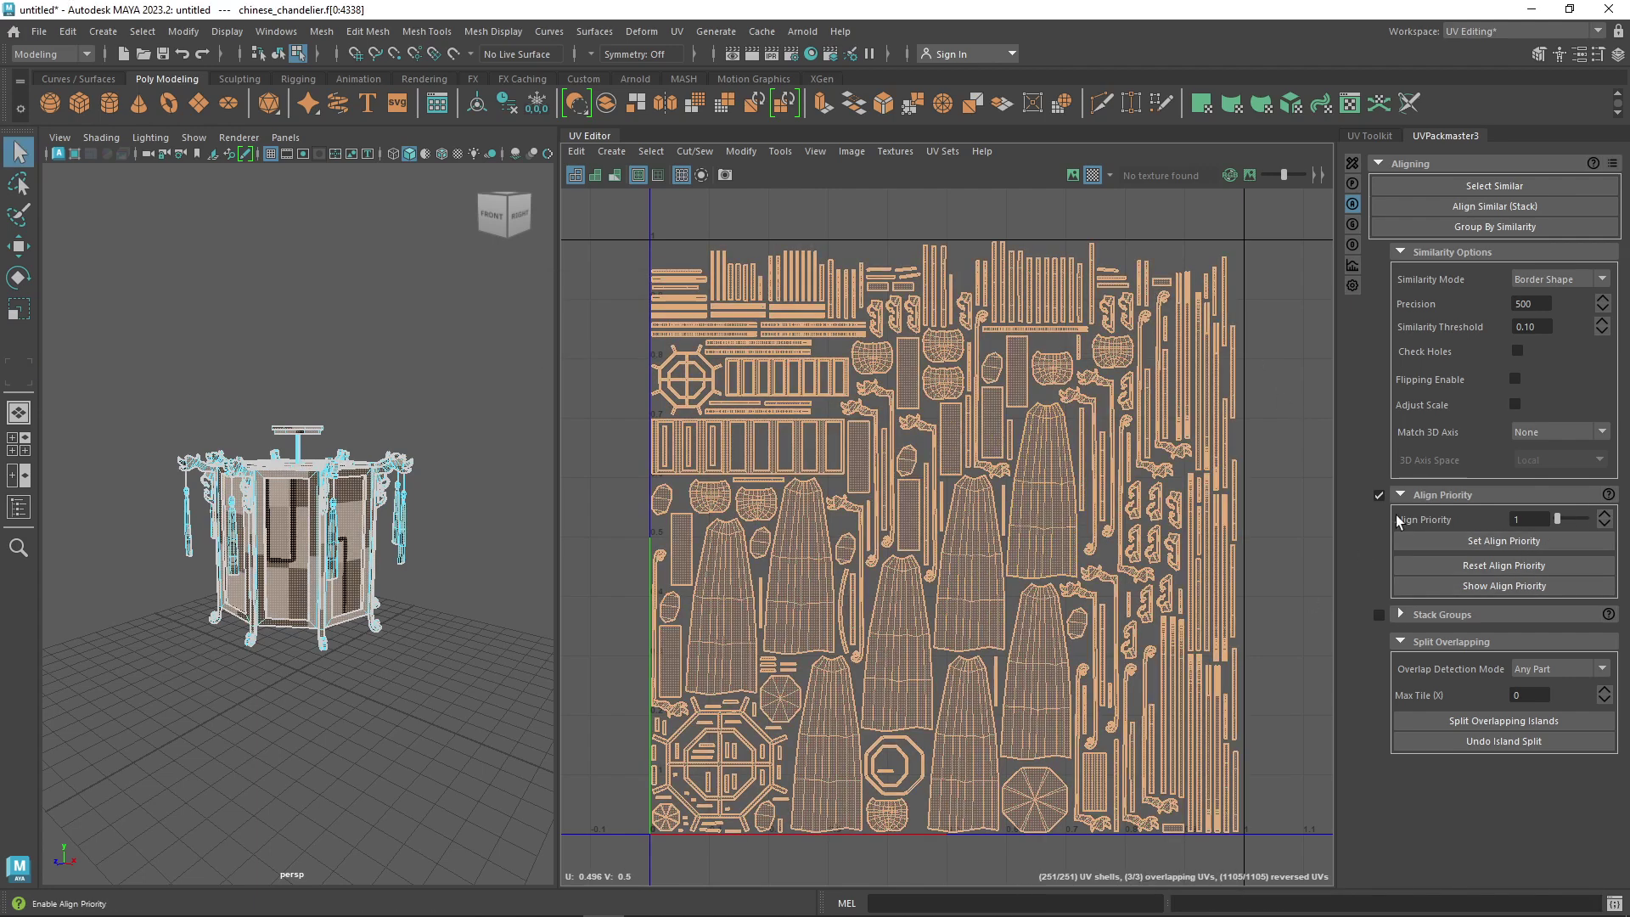
Stack the similar lantern islands using the assigned align priority and undo the stack
click(1463, 584)
click(1494, 207)
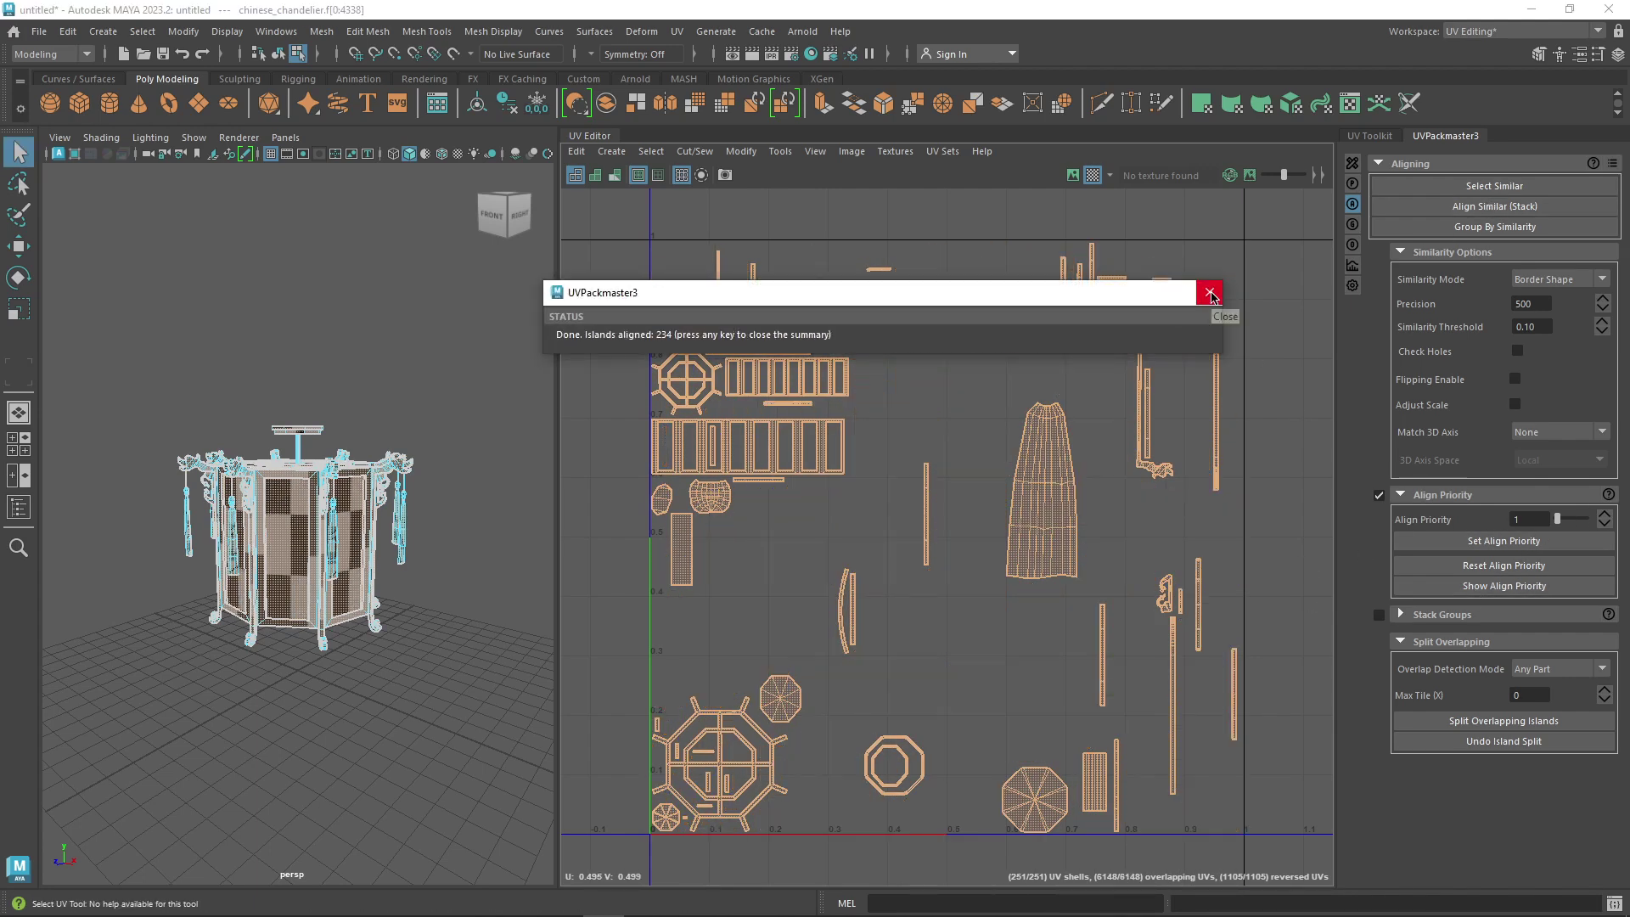
click(1209, 294)
key(ctrl+z)
Assign align priority 1 to a small curled ornament island, a thin horizontal strip and a rounded gridded island
click(1505, 541)
key(f)
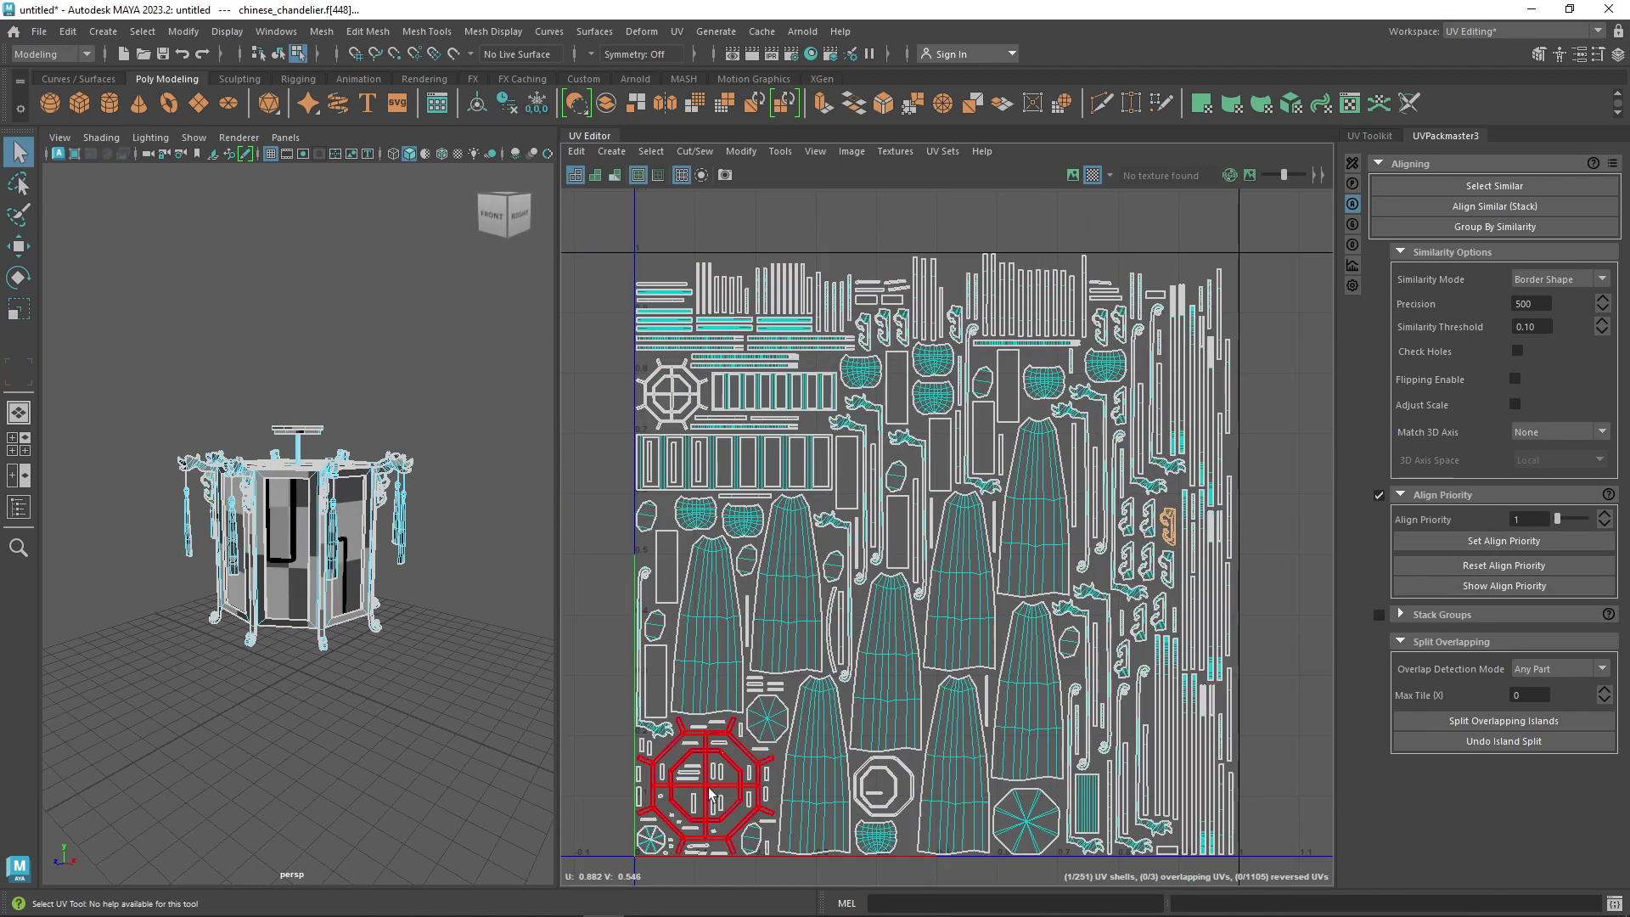
click(1417, 566)
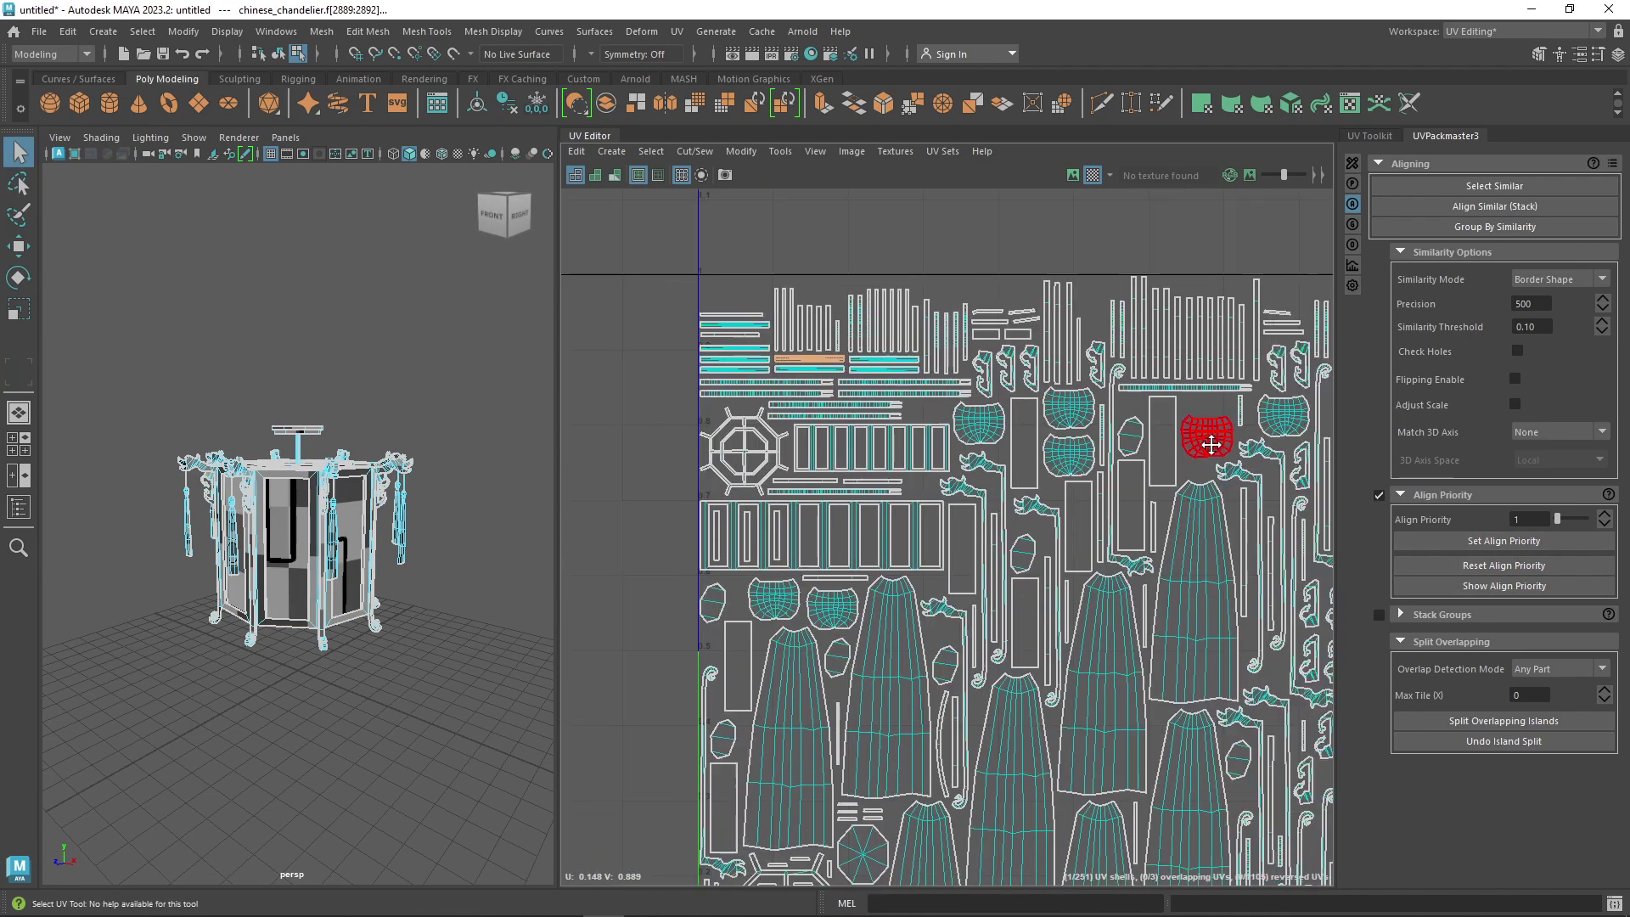
click(1418, 565)
Show the align priorities of all lantern islands, and stack the similar islands with them before undoing the stack
key(ctrl+a)
click(1418, 586)
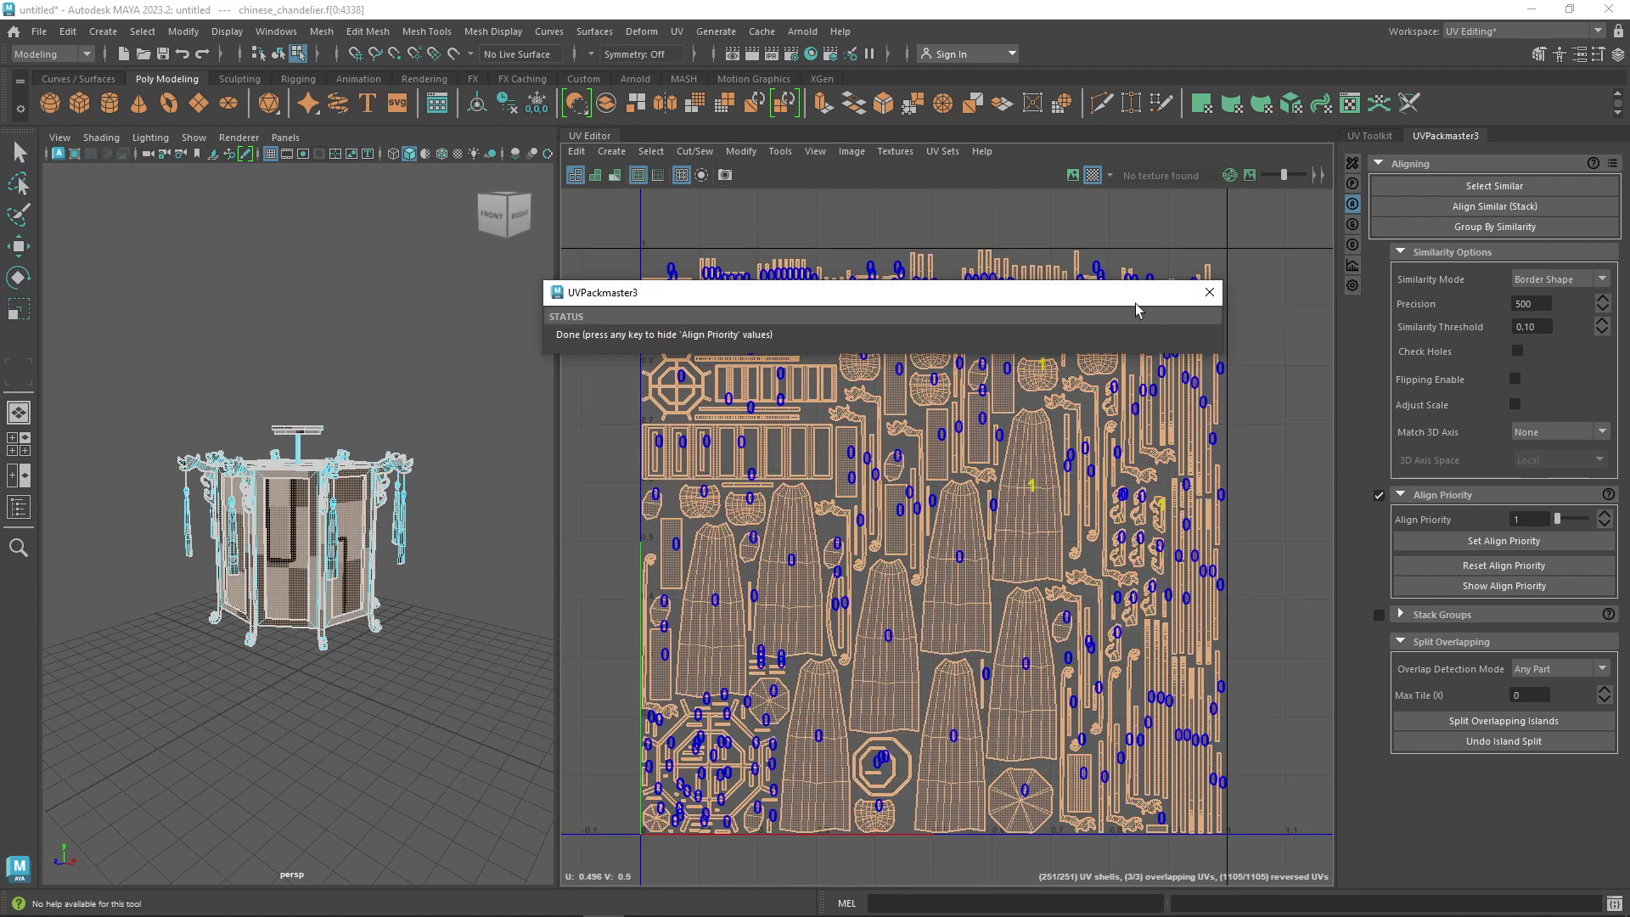
drag(1130, 285, 721, 181)
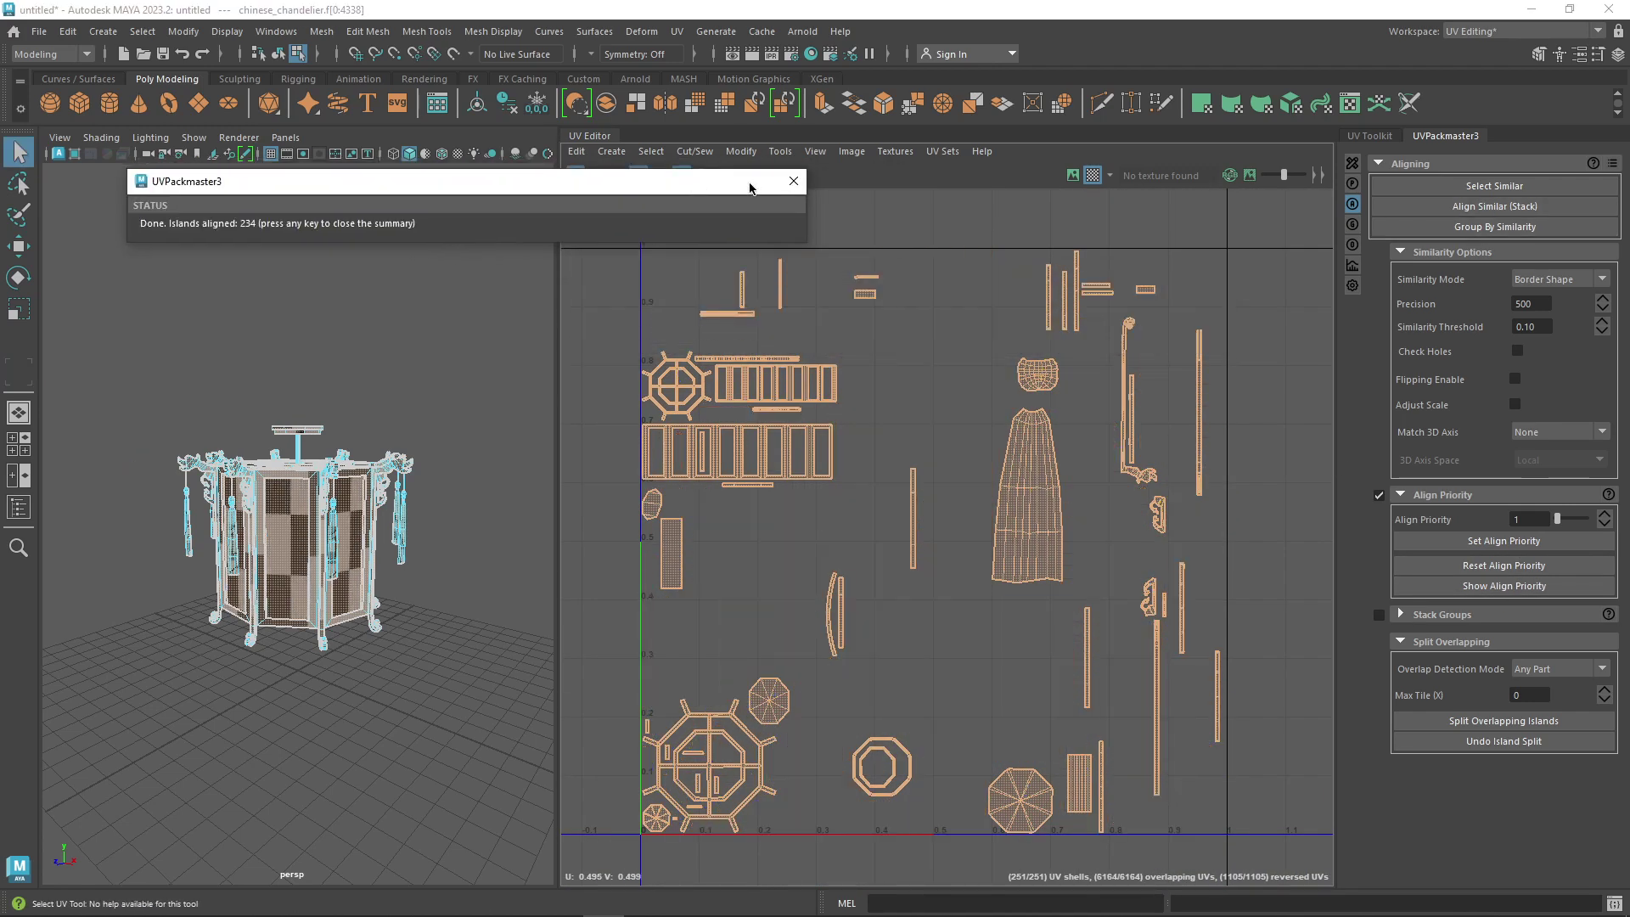
key(ctrl+z)
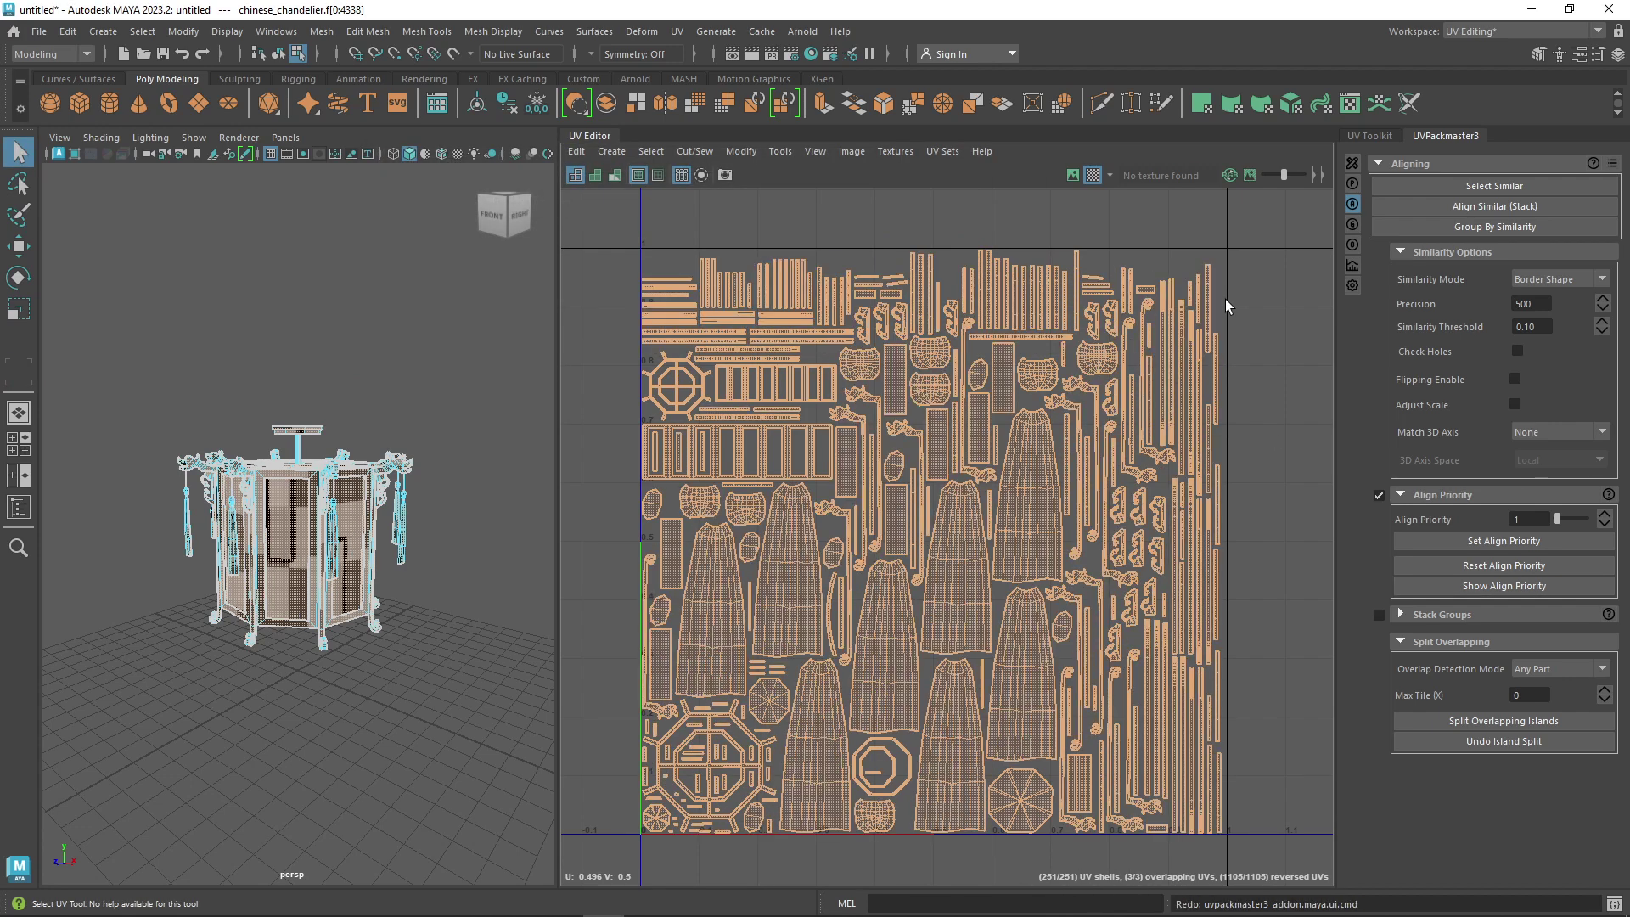
Select the islands similar to a tall tapered lantern island, and those similar to a rounded gridded island
click(1027, 493)
click(1497, 186)
click(1098, 357)
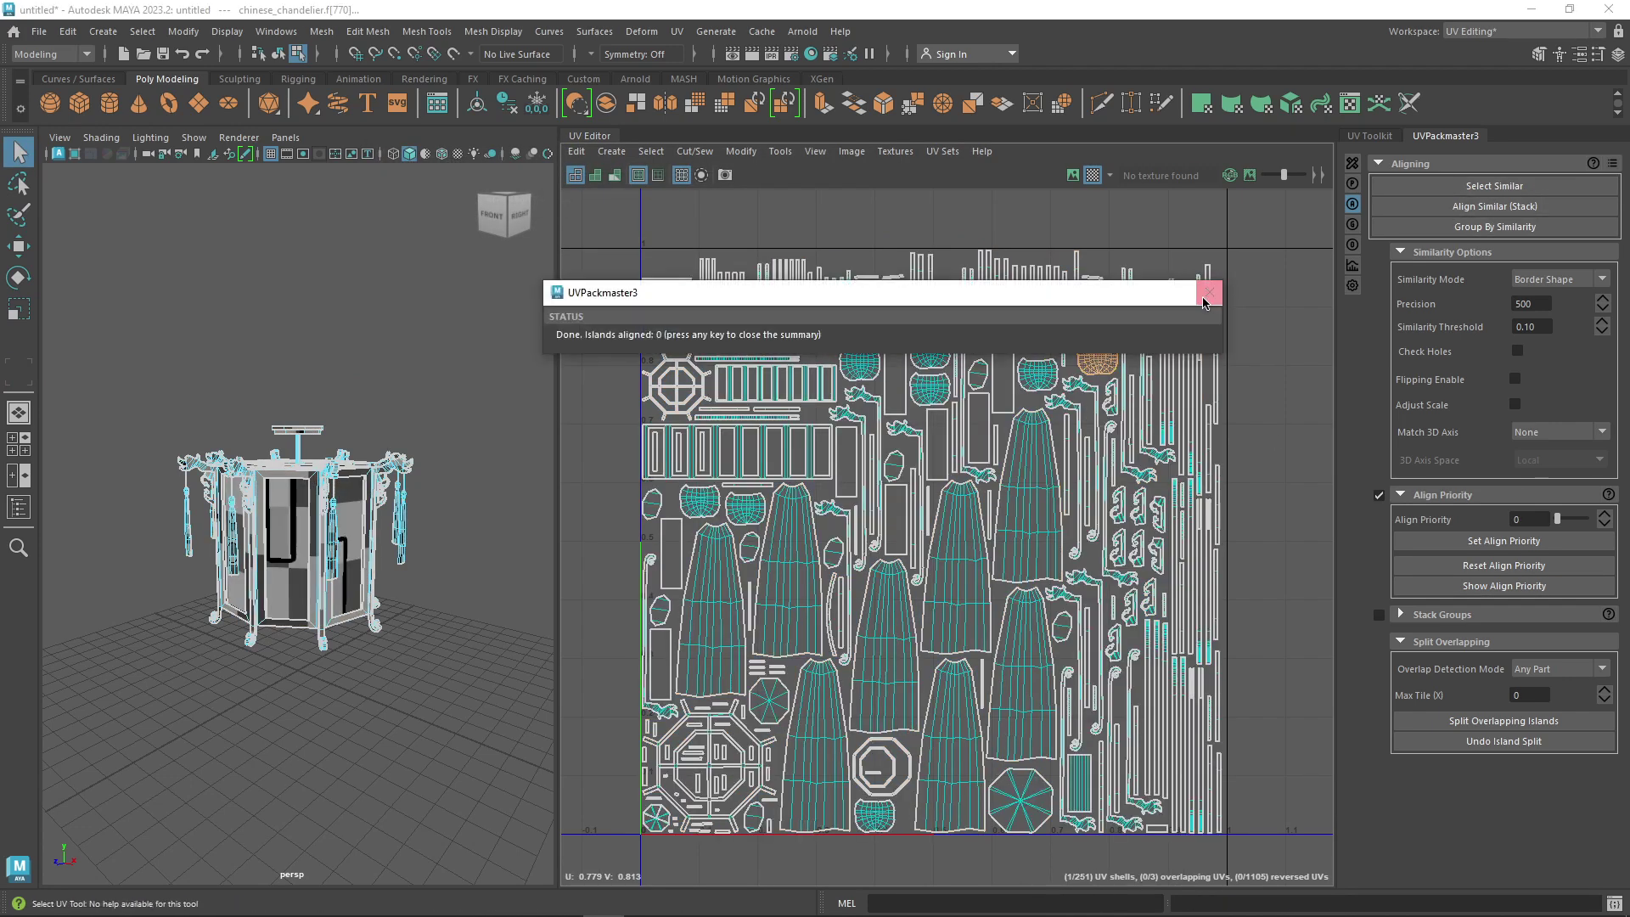
click(1494, 186)
Enable flipping in the similarity options and select the islands similar to a small curled ornament island
click(1138, 507)
click(1494, 186)
click(1515, 378)
click(1494, 186)
scroll(1239, 399, up, 6)
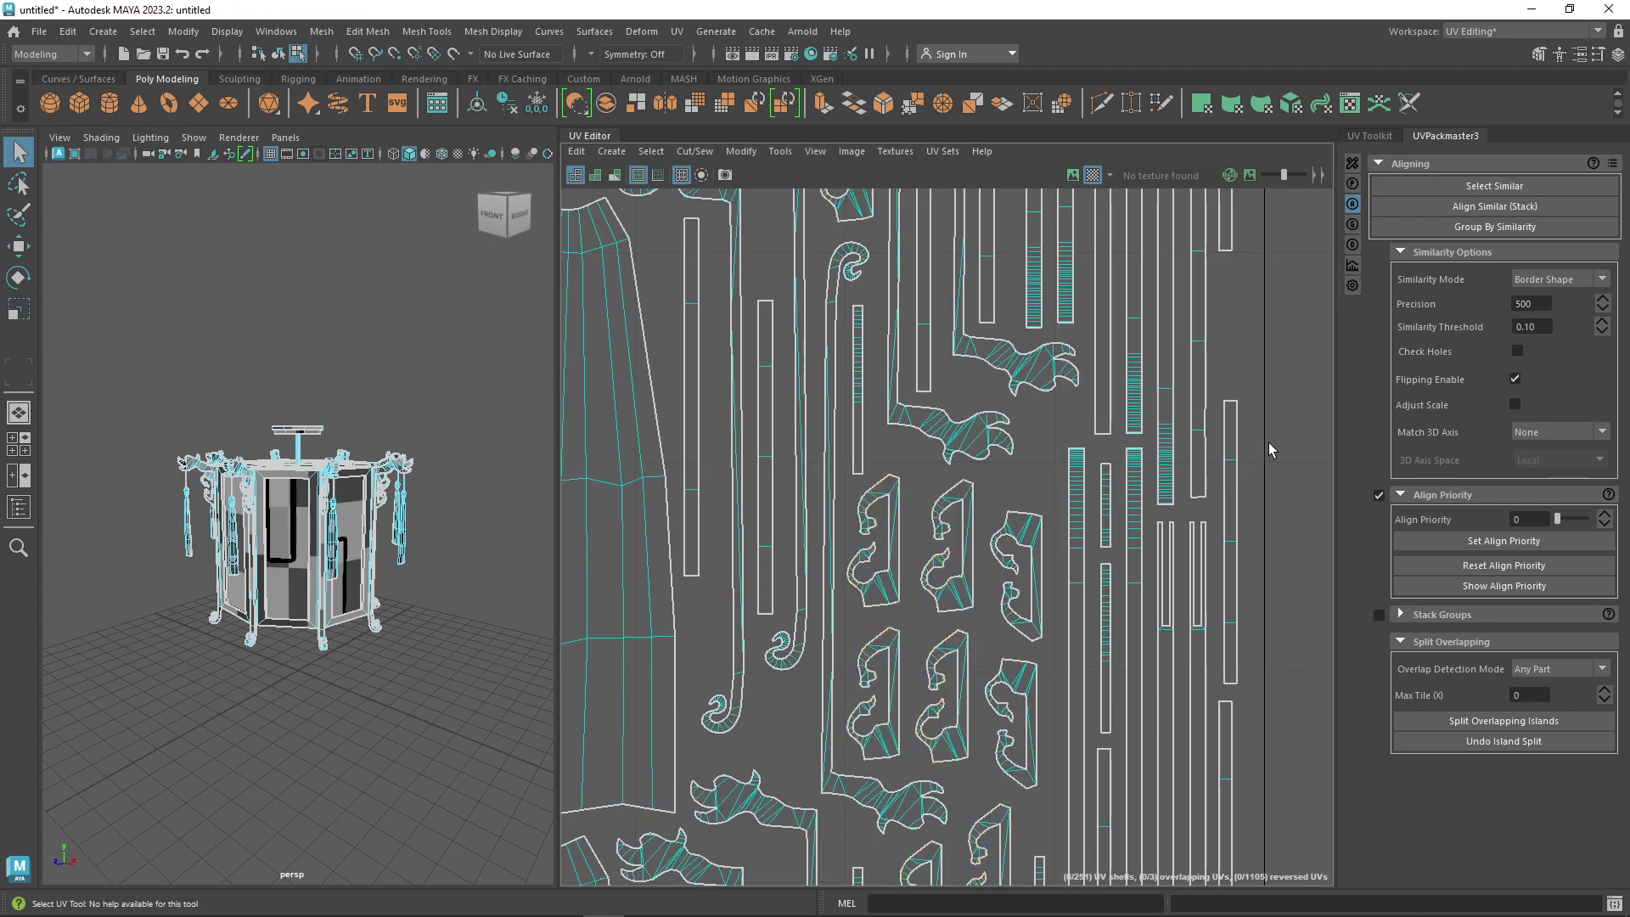
click(1494, 186)
click(1210, 293)
Set the similarity threshold to 0.20 and select the islands similar to the curled ornament
double_click(1533, 326)
text(0.5)
key(Return)
click(1494, 185)
click(1210, 293)
scroll(1287, 427, down, 6)
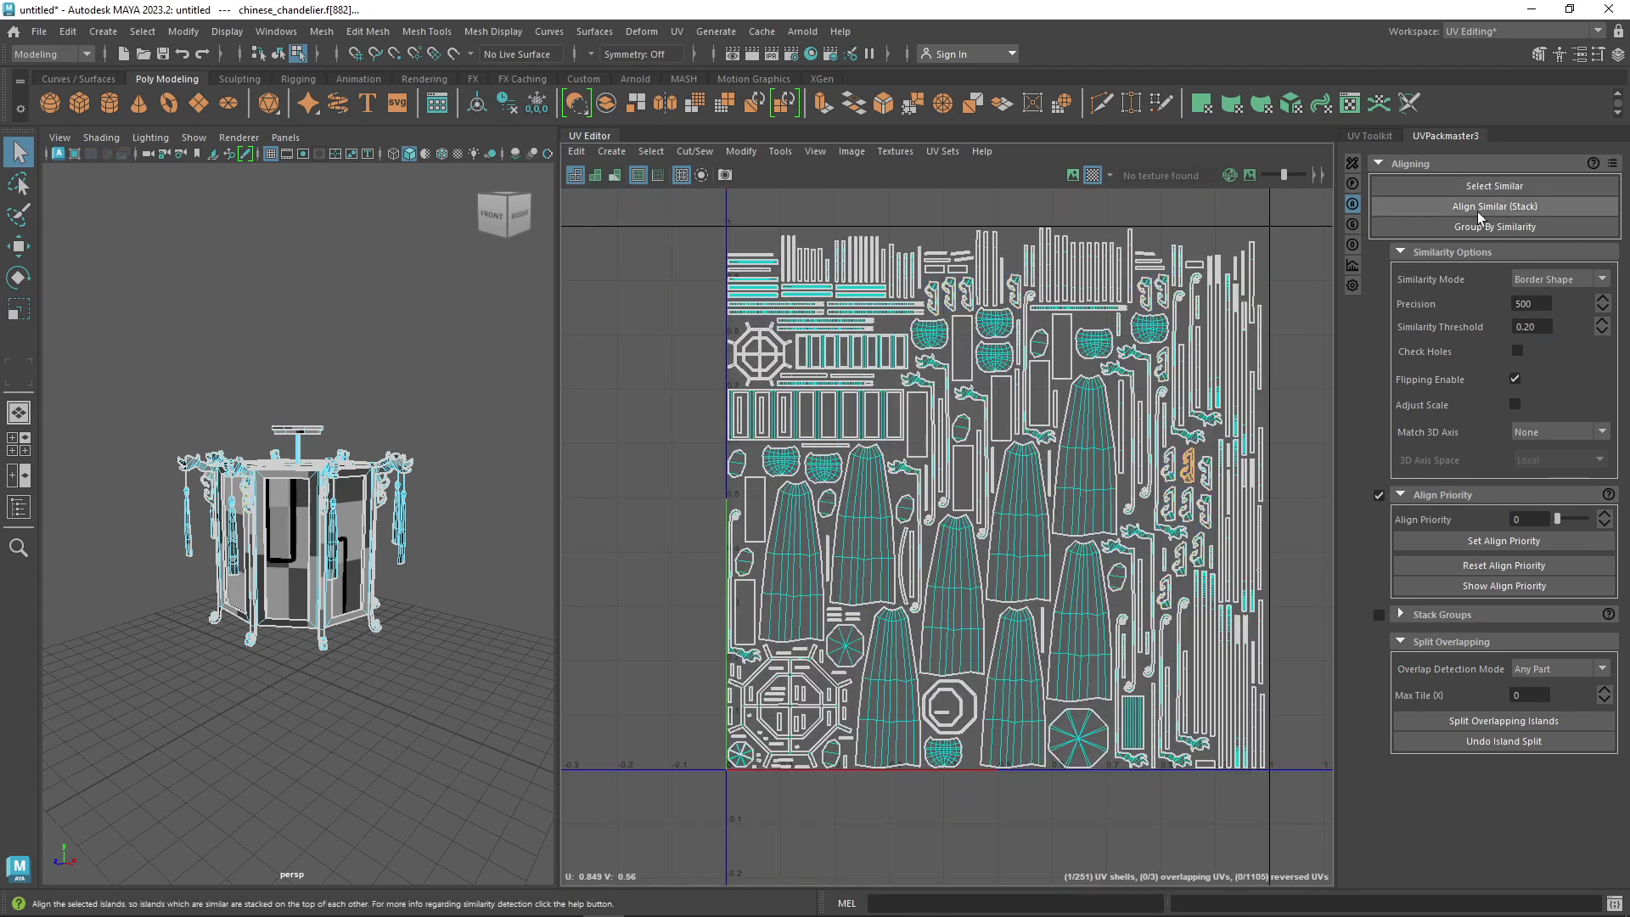
Select the islands similar to a thin vertical strip island of the lantern
click(1469, 186)
click(1468, 186)
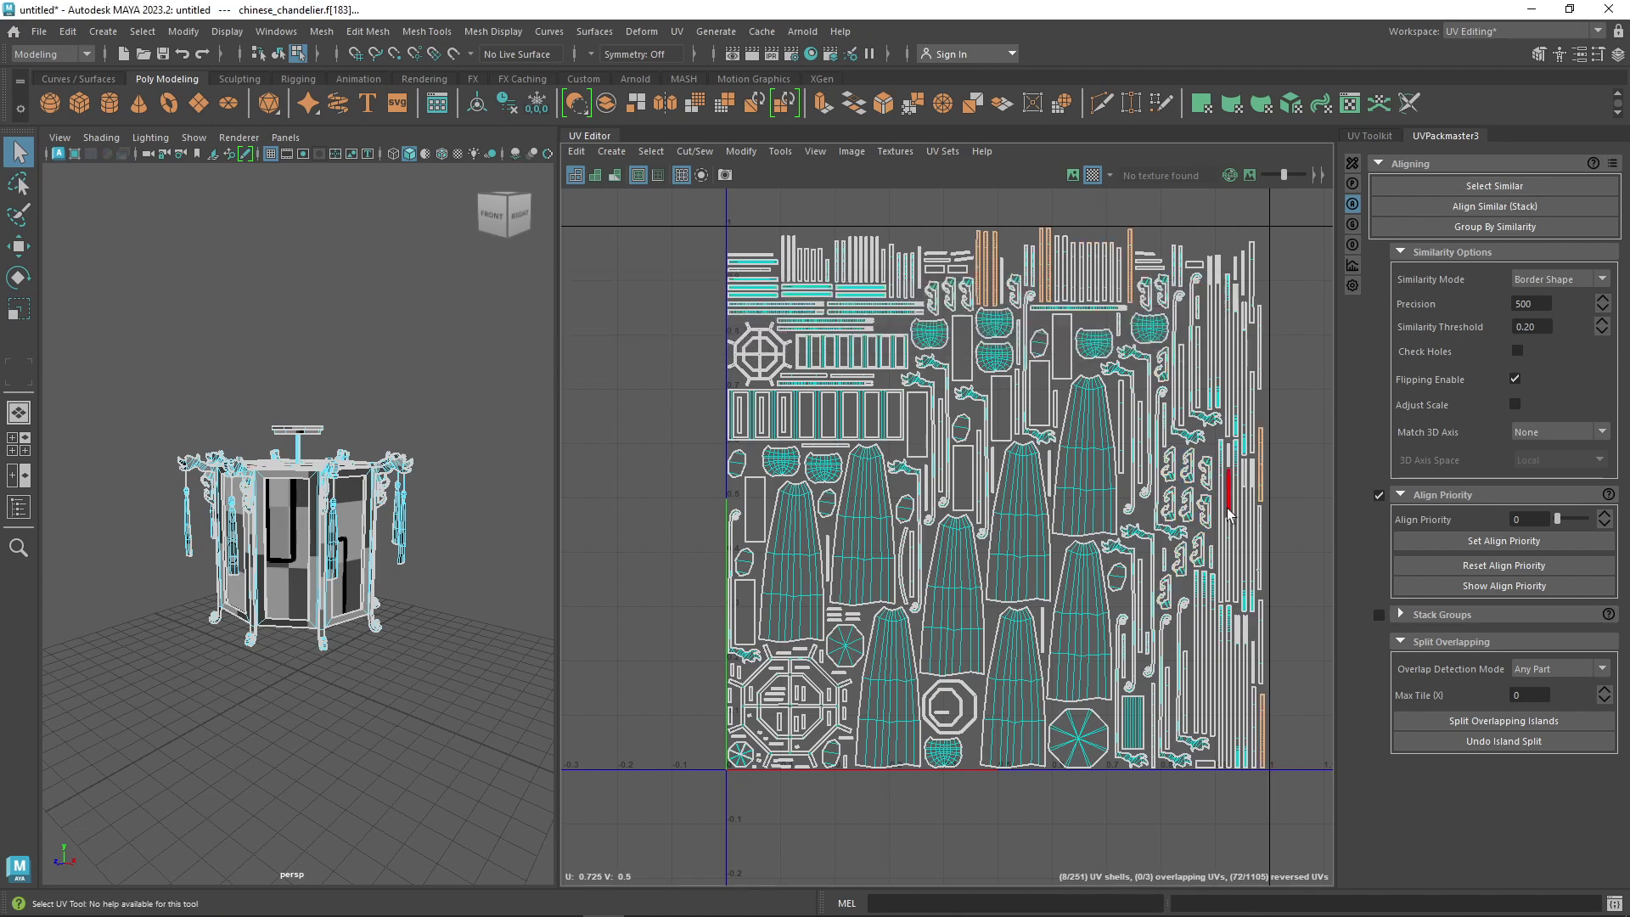
scroll(938, 747, up, 3)
click(694, 576)
click(1494, 186)
click(1209, 293)
scroll(1037, 466, down, 5)
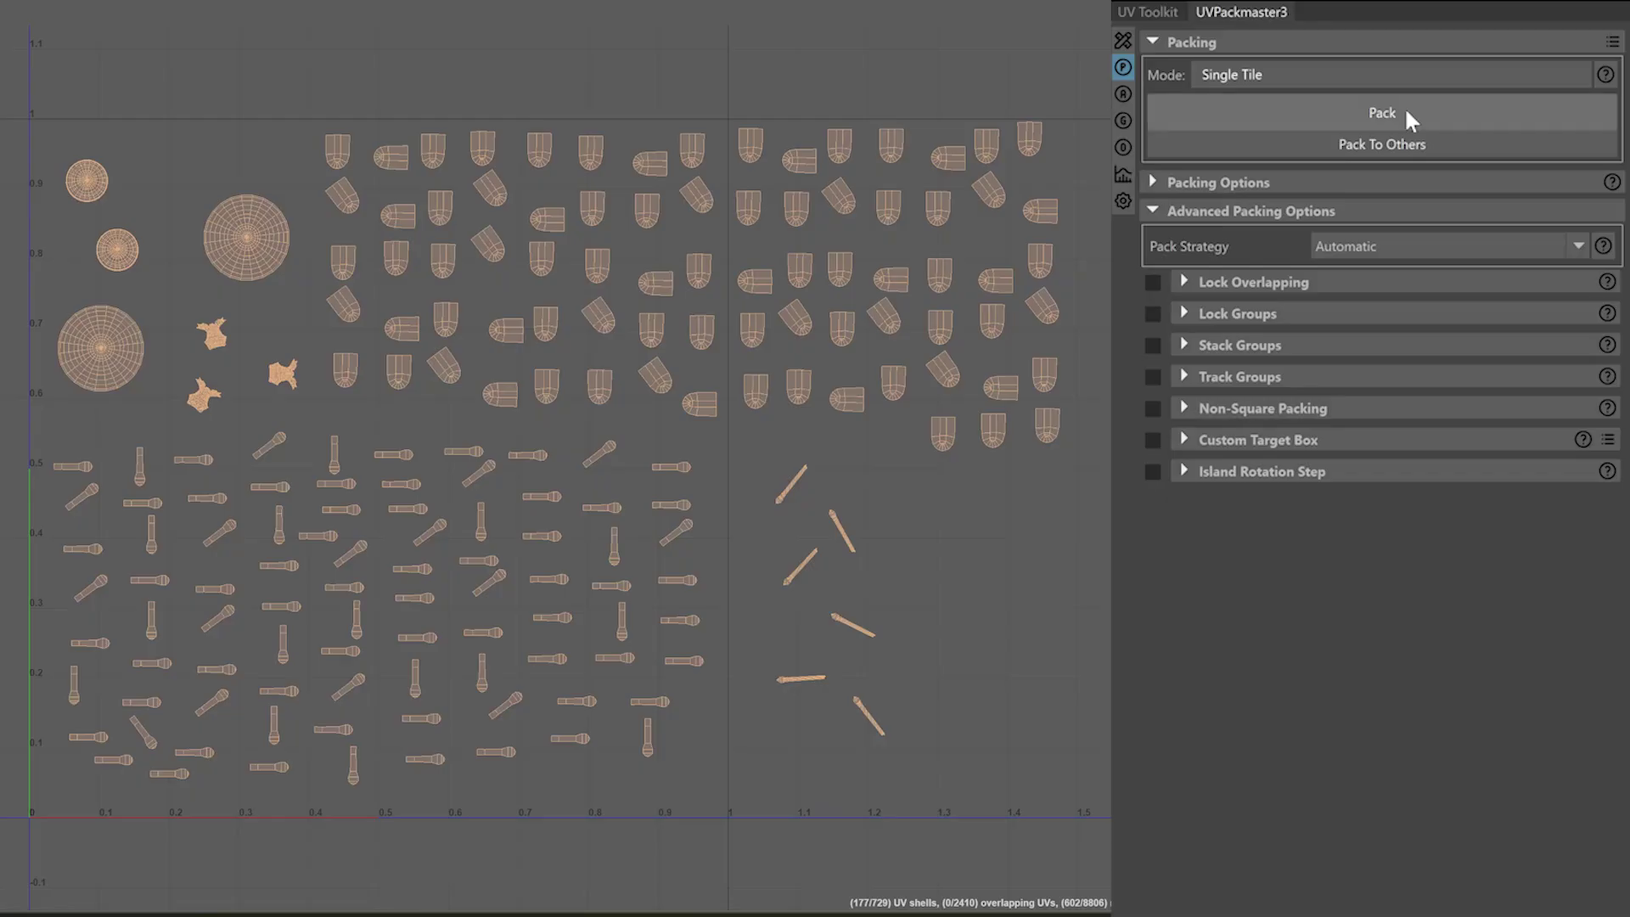
Enable stack groups, show the group assignment of all islands and pack them in Single Tile mode
click(1296, 343)
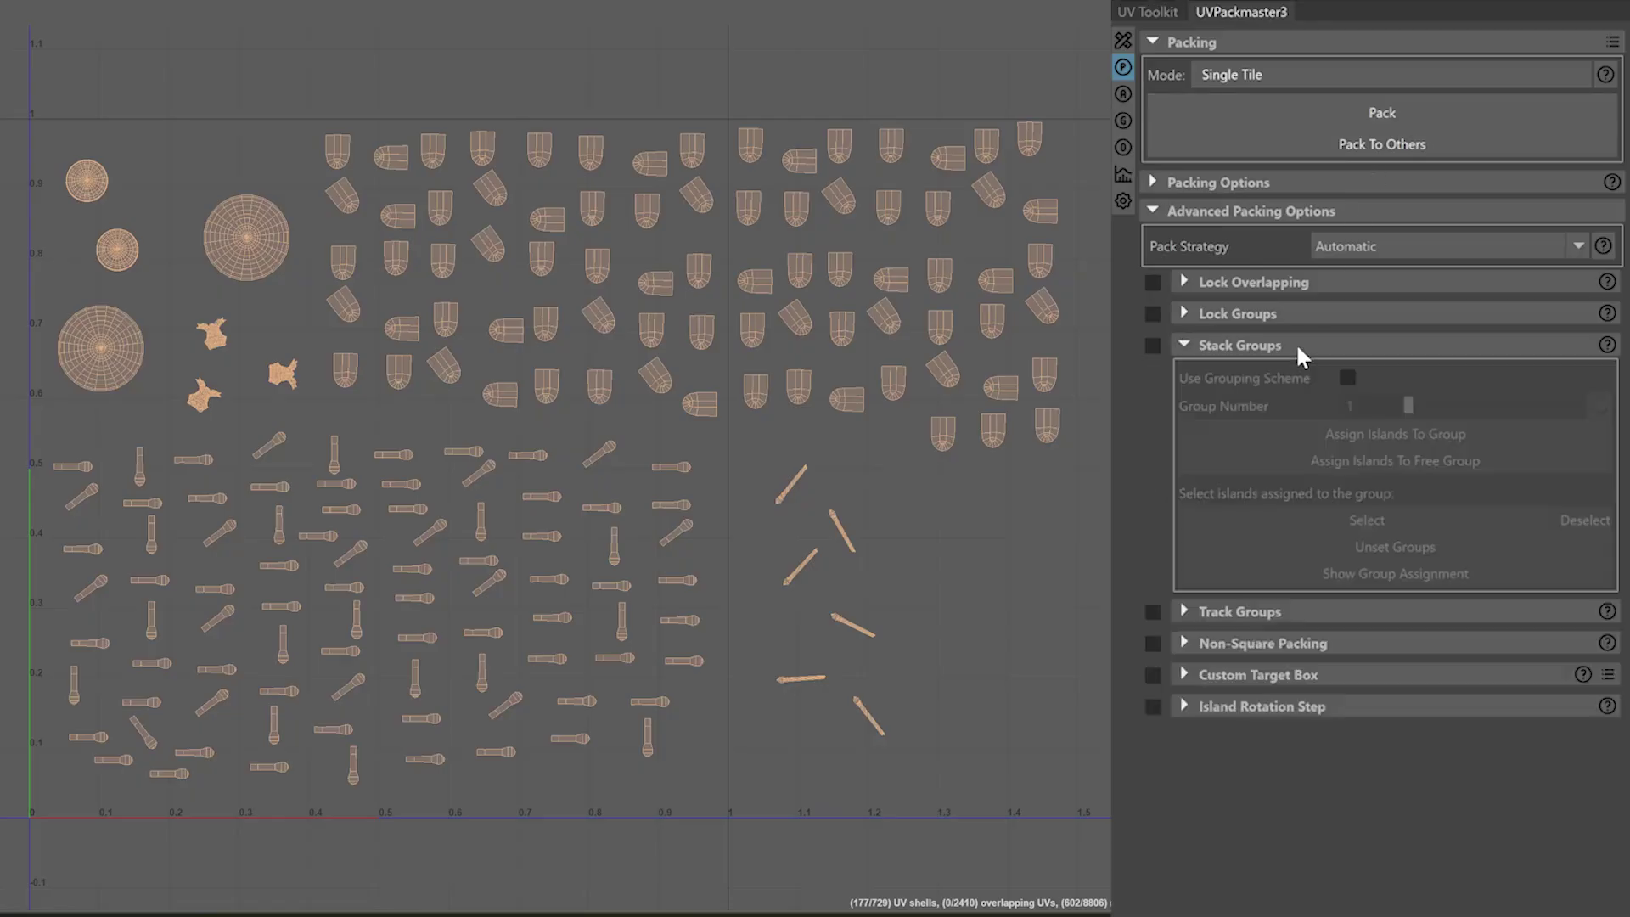
click(1152, 345)
click(1479, 572)
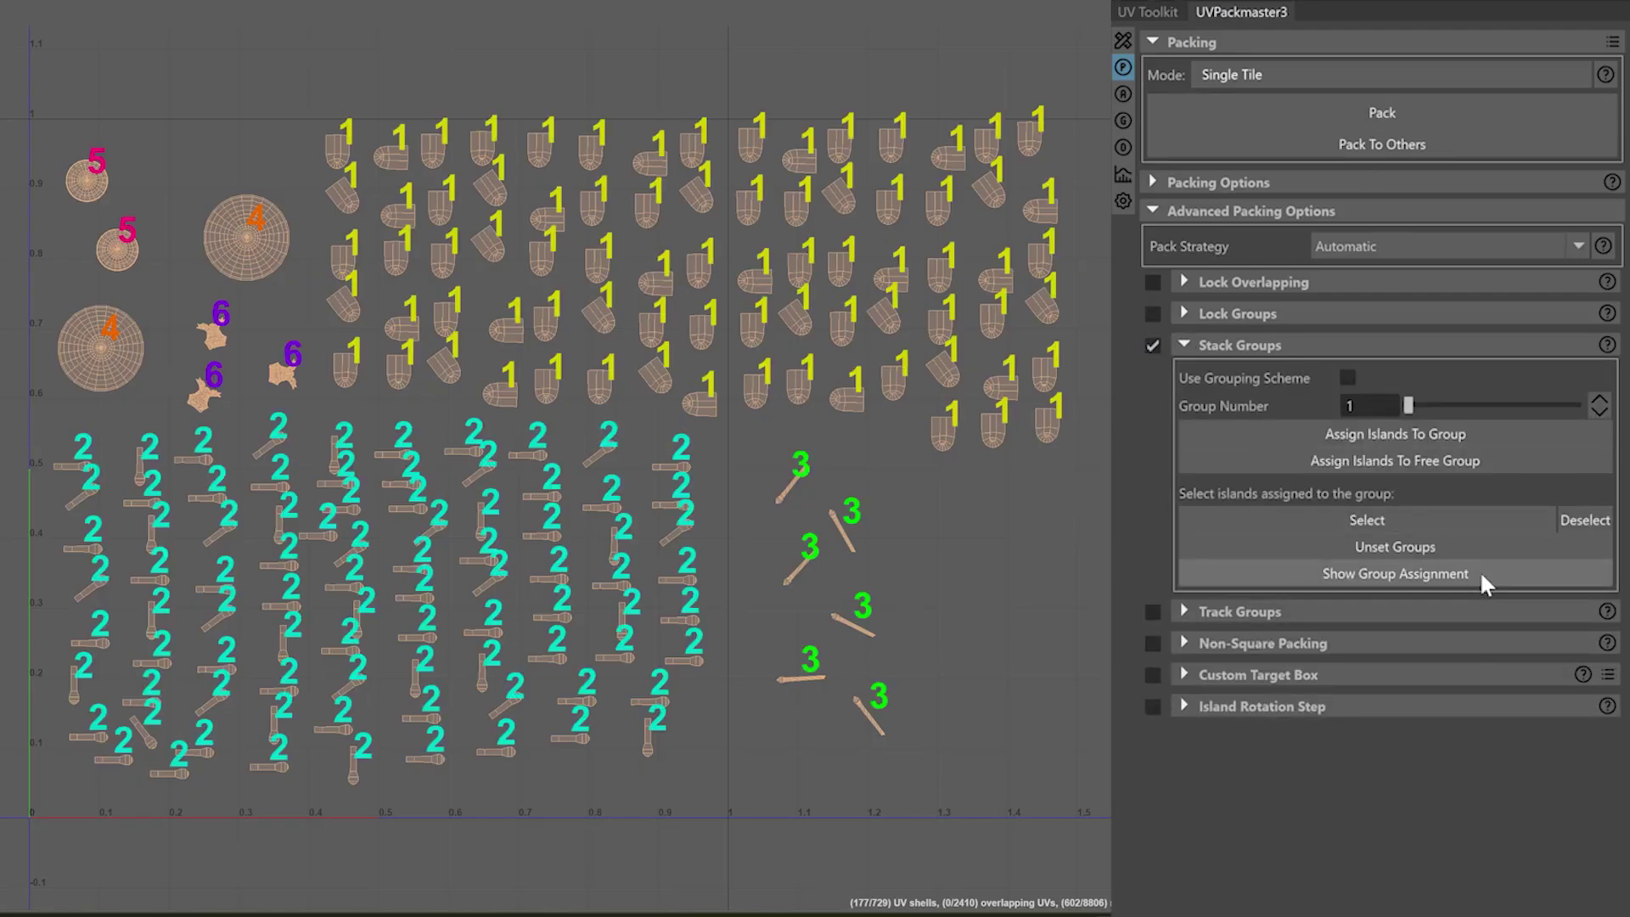
click(1404, 112)
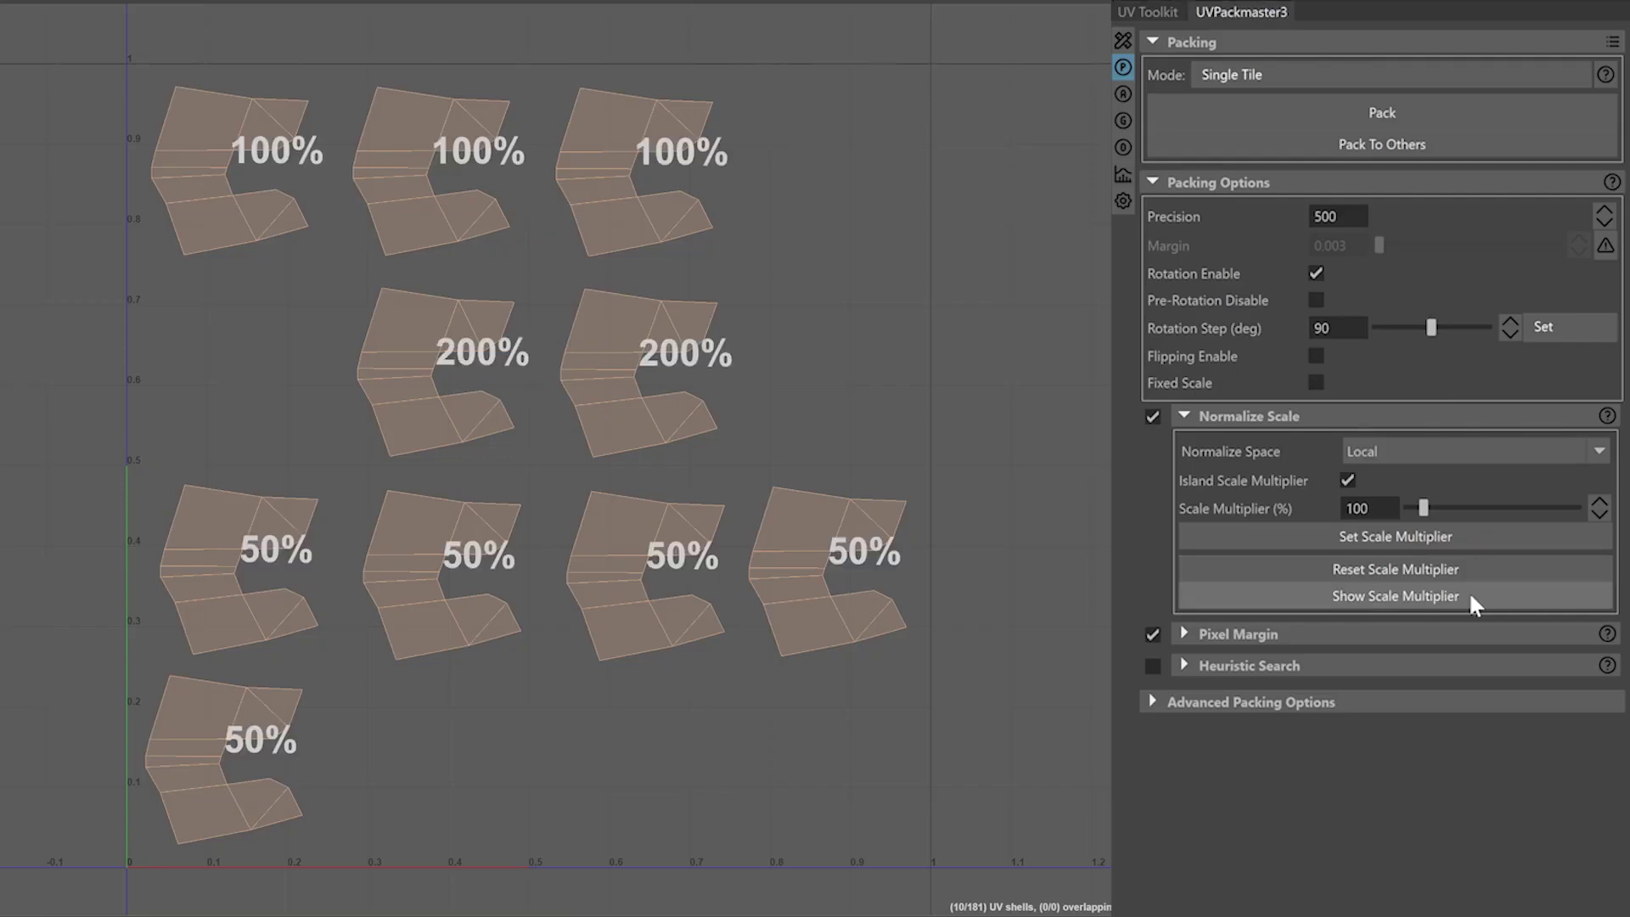
Pack the curved islands with normalized scale and their 50%, 100% and 200% scale multipliers
click(1406, 114)
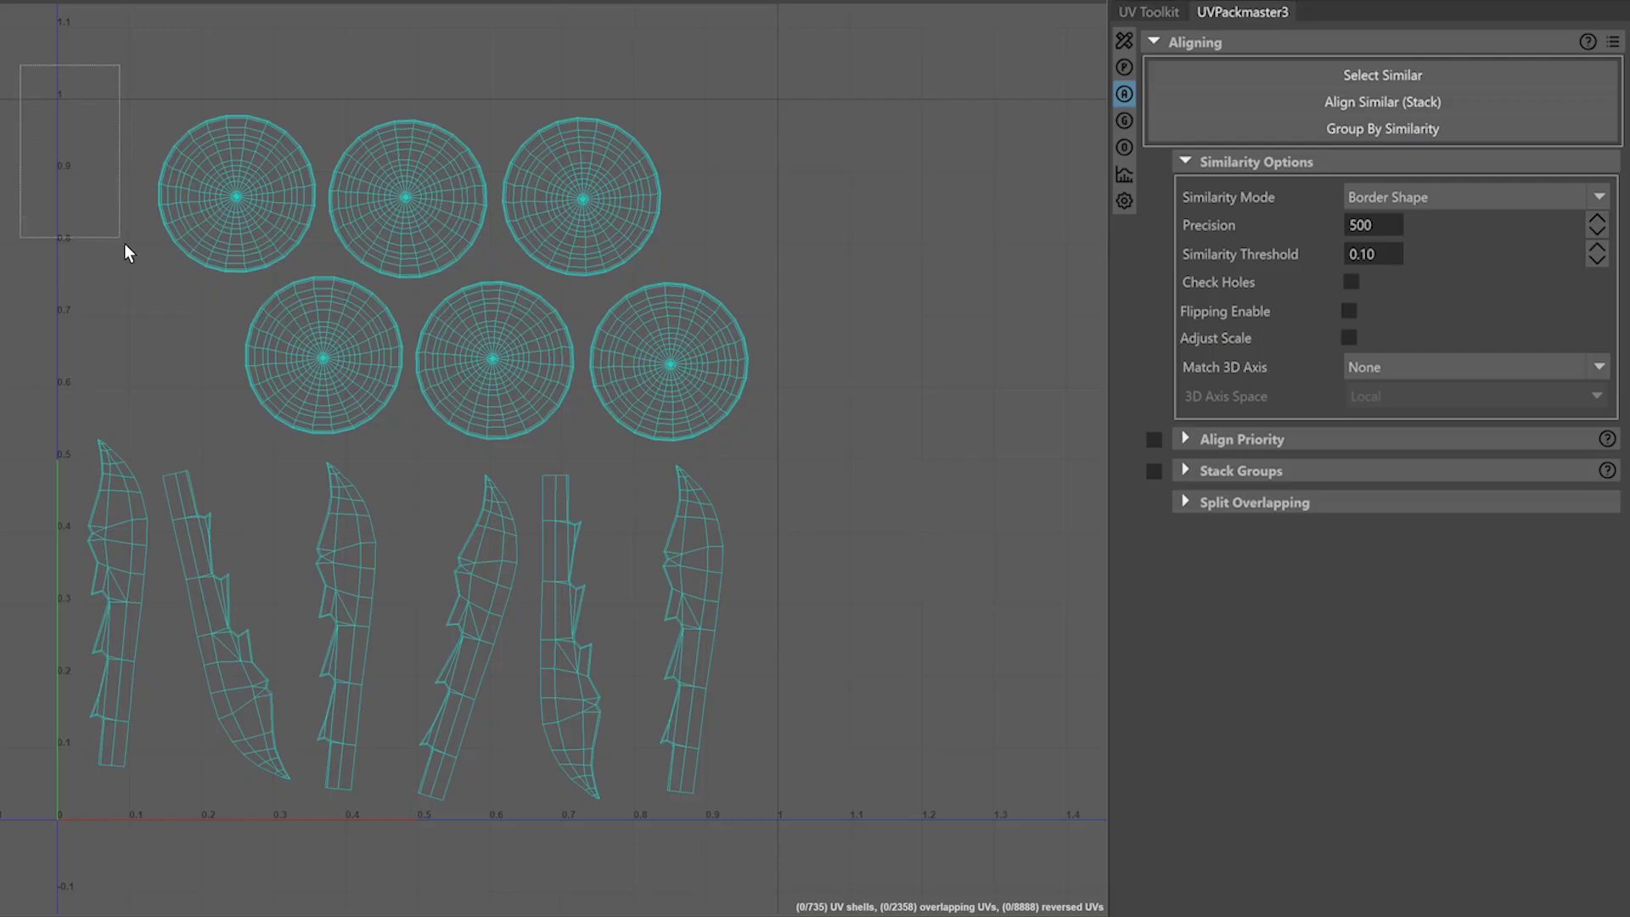
Select all the disc and blade islands and stack the similar ones
drag(127, 247, 818, 866)
click(1446, 102)
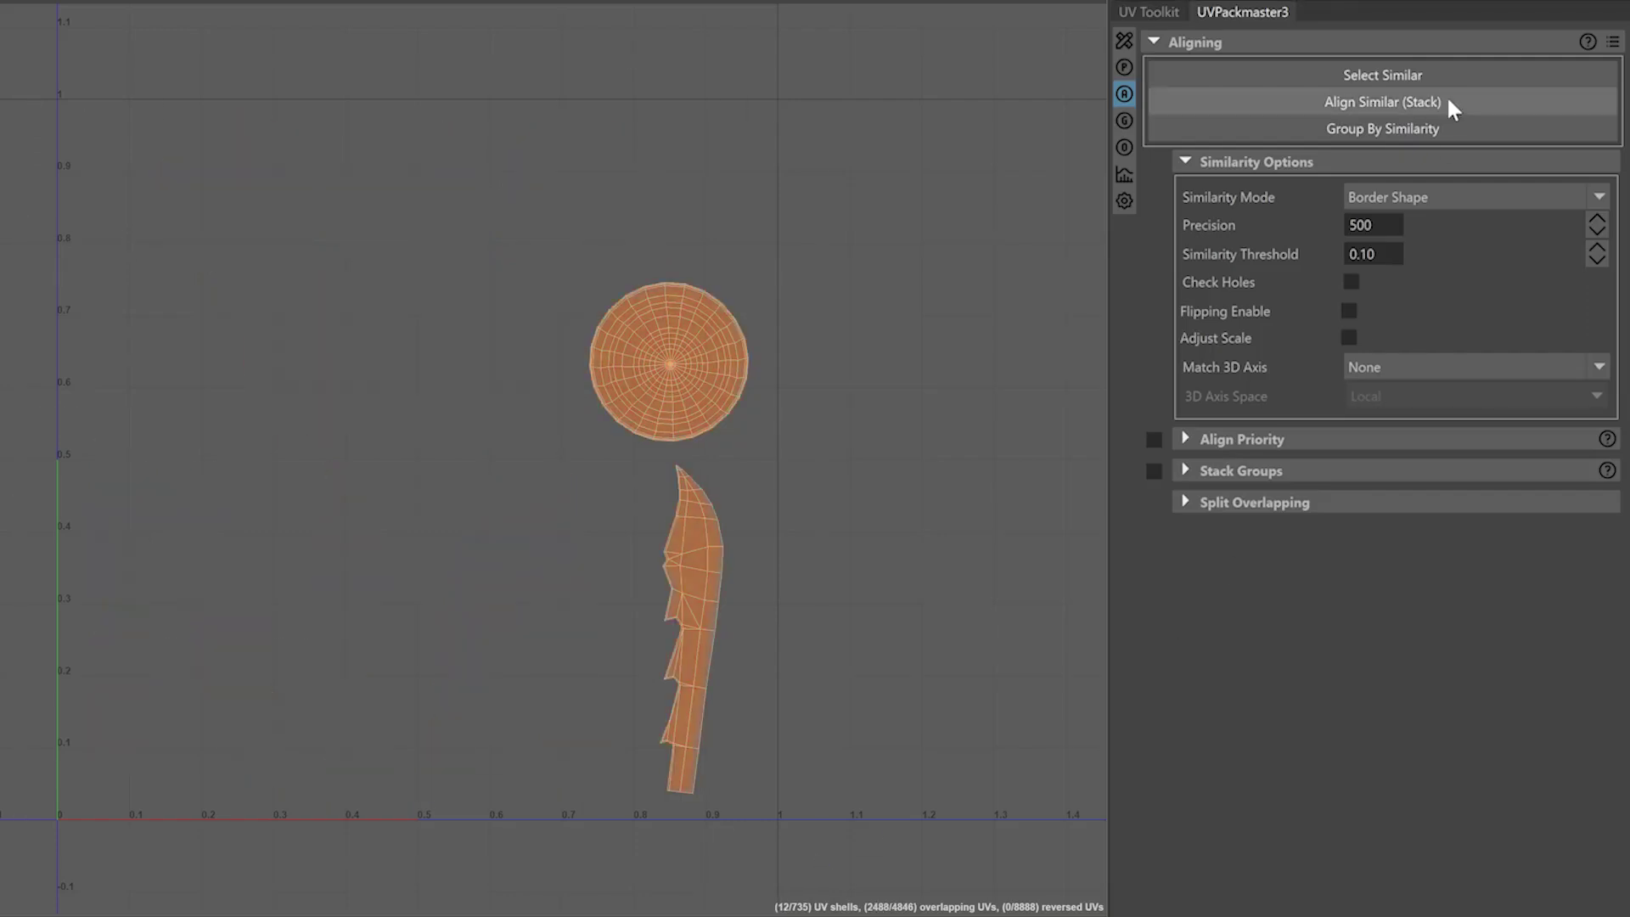
Enable Lock Overlapping in Exact mode, select all islands including the stacked disc and blade, and pack them
click(1123, 66)
click(1354, 624)
click(1388, 668)
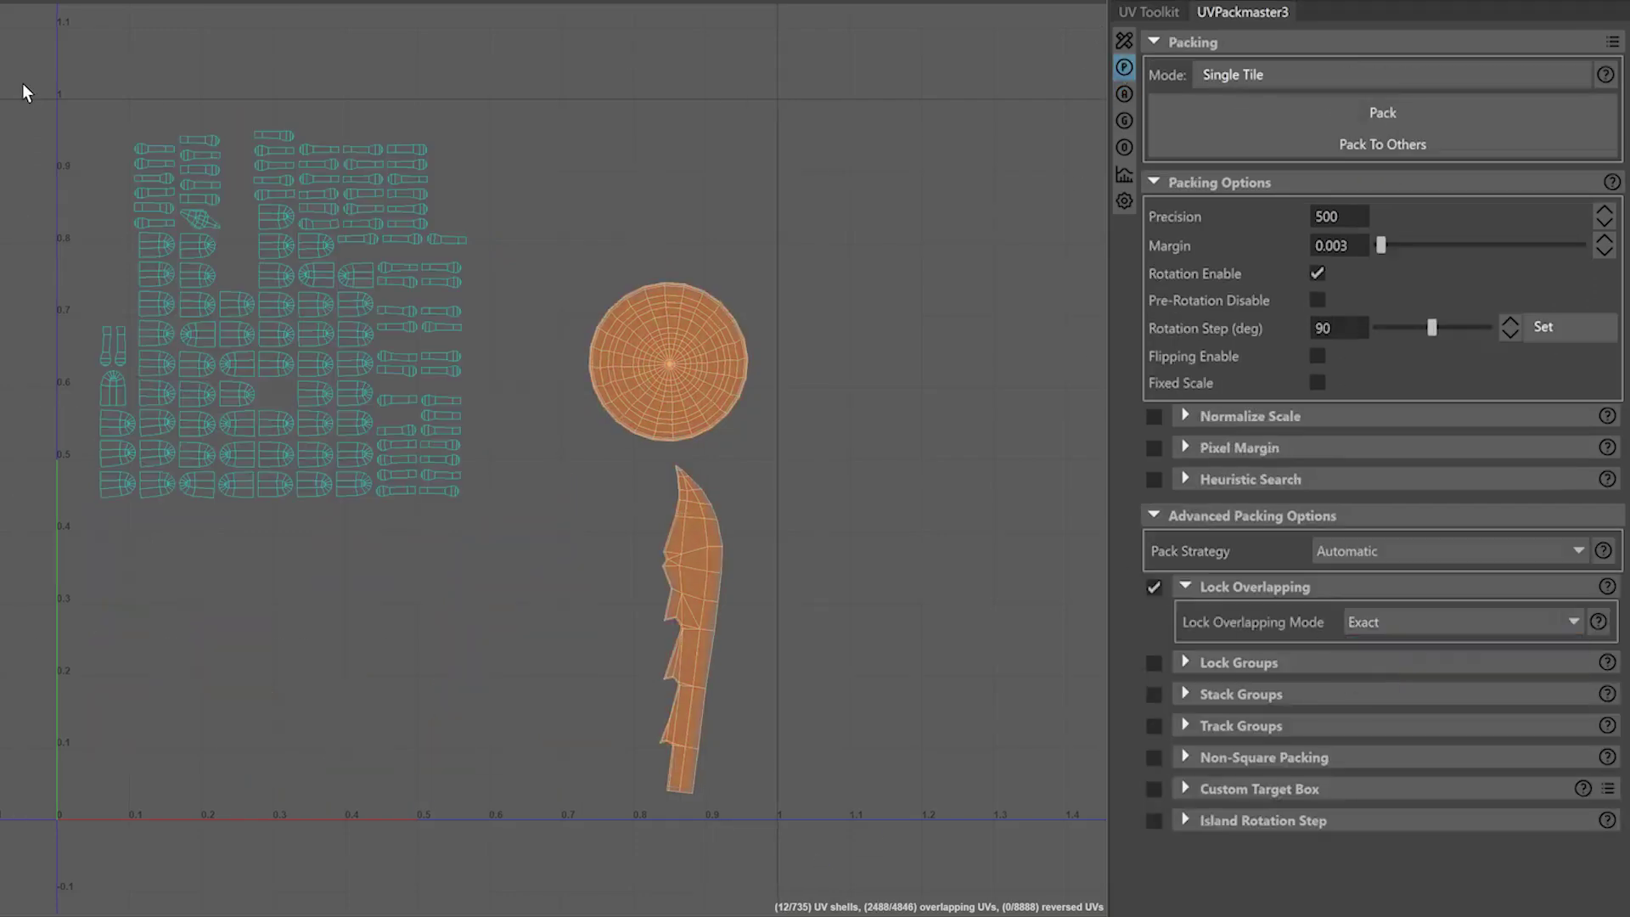
drag(105, 176, 477, 522)
click(1402, 112)
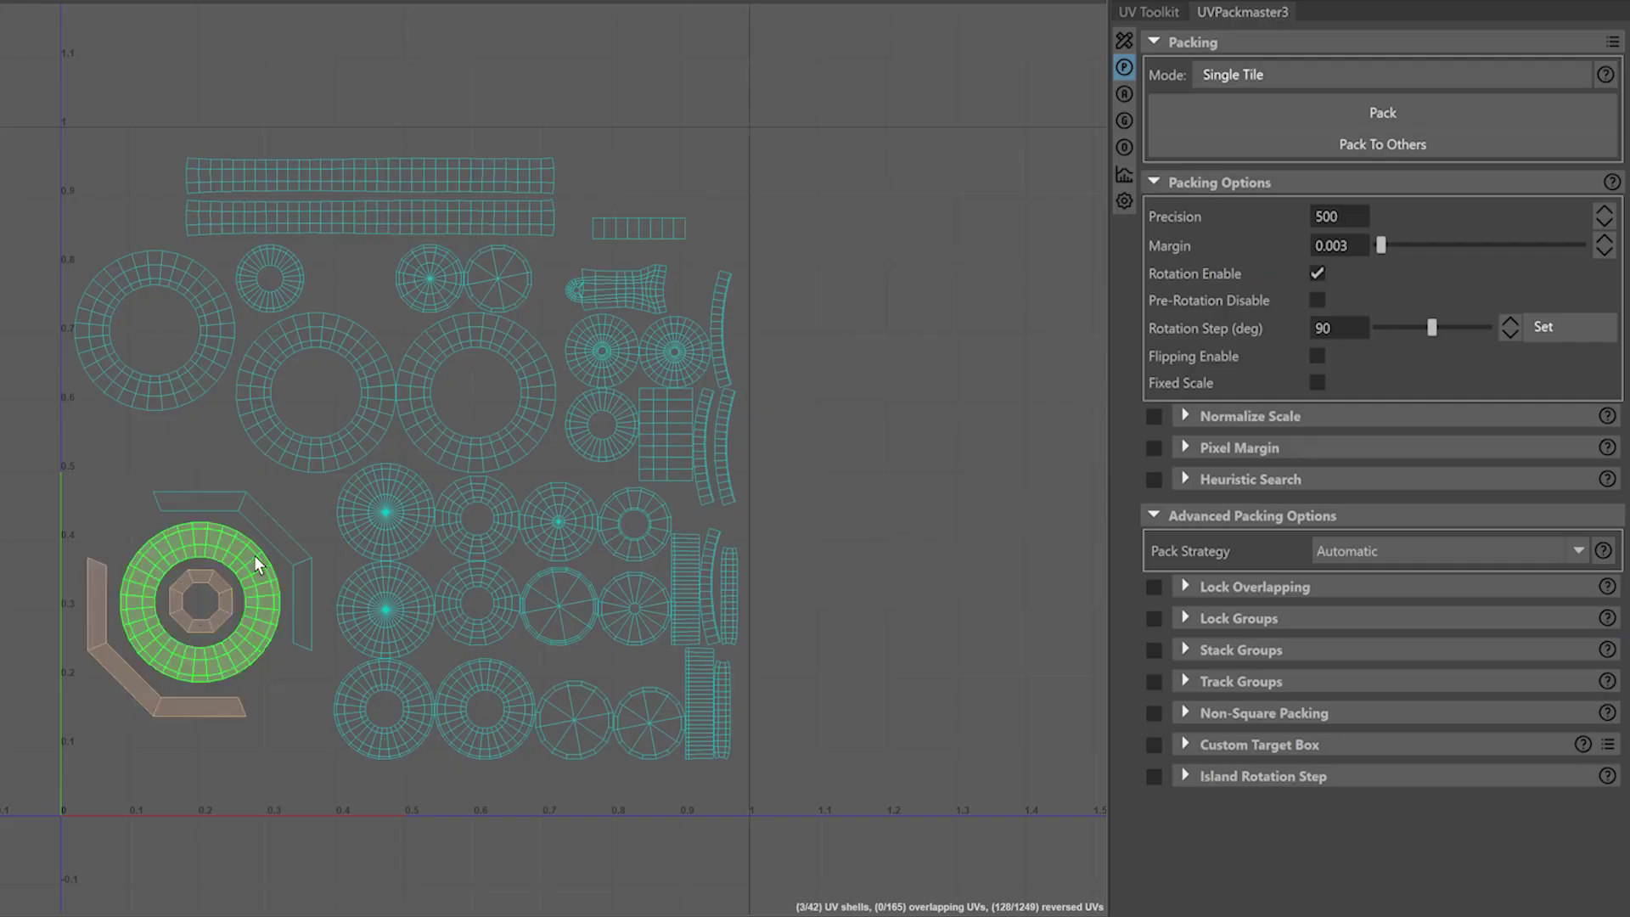
Enable lock groups and assign the ring, its inner octagon and the two surrounding frame islands to group 1
shift+click(299, 535)
click(1153, 618)
click(1473, 709)
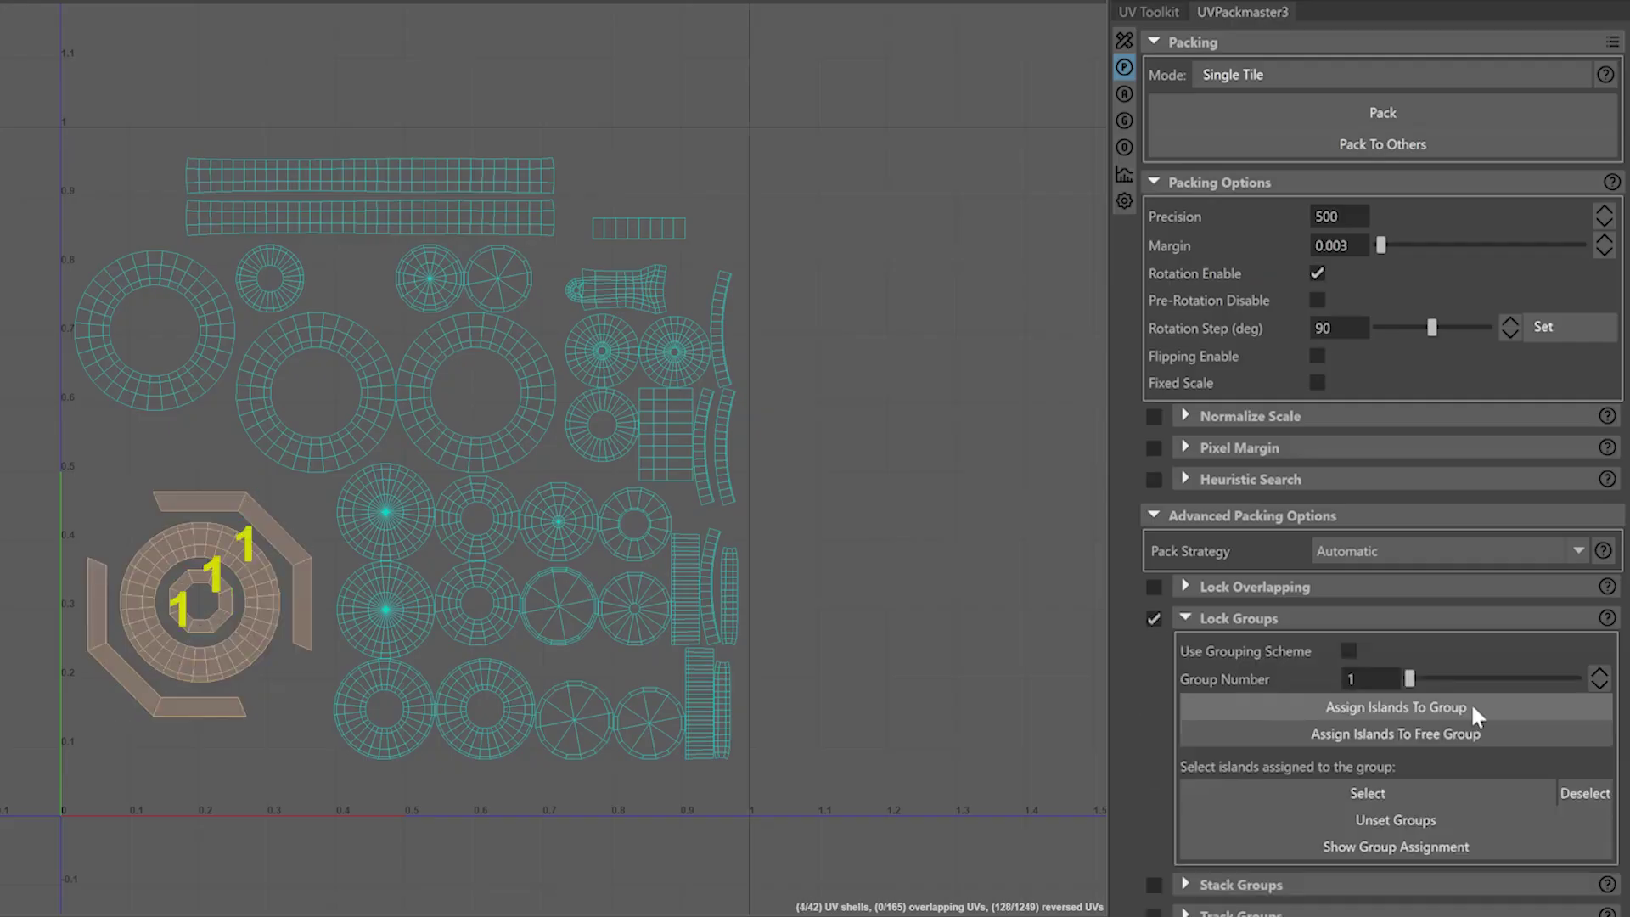
Select the two long strips, pack the islands with lock groups enabled and show the lock group assignment
click(361, 199)
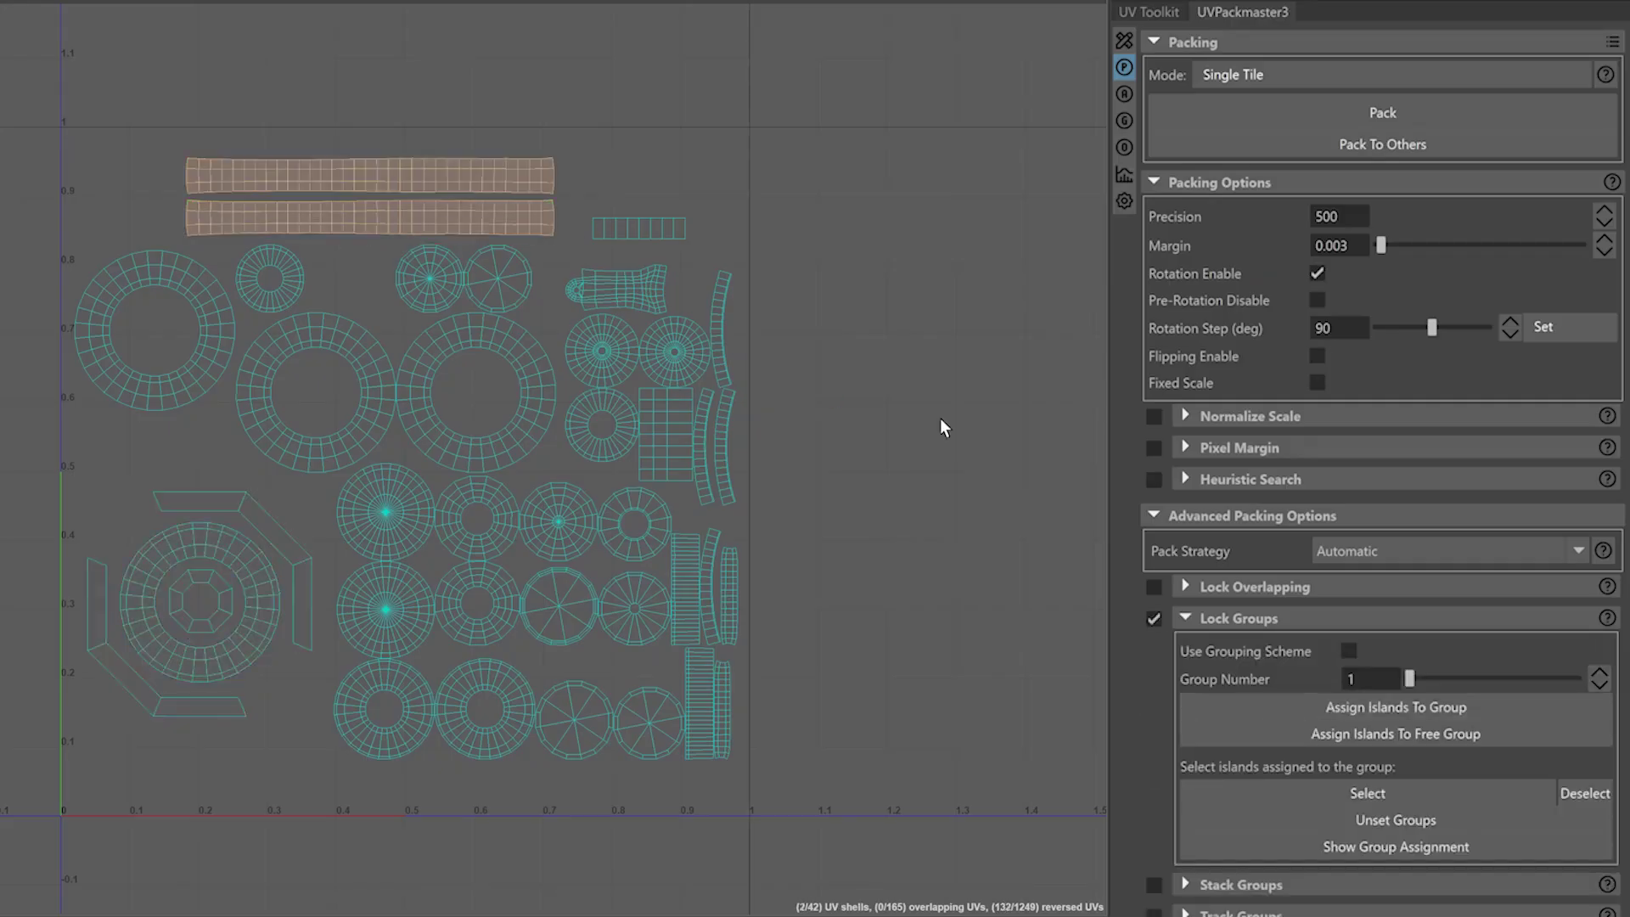
click(1403, 112)
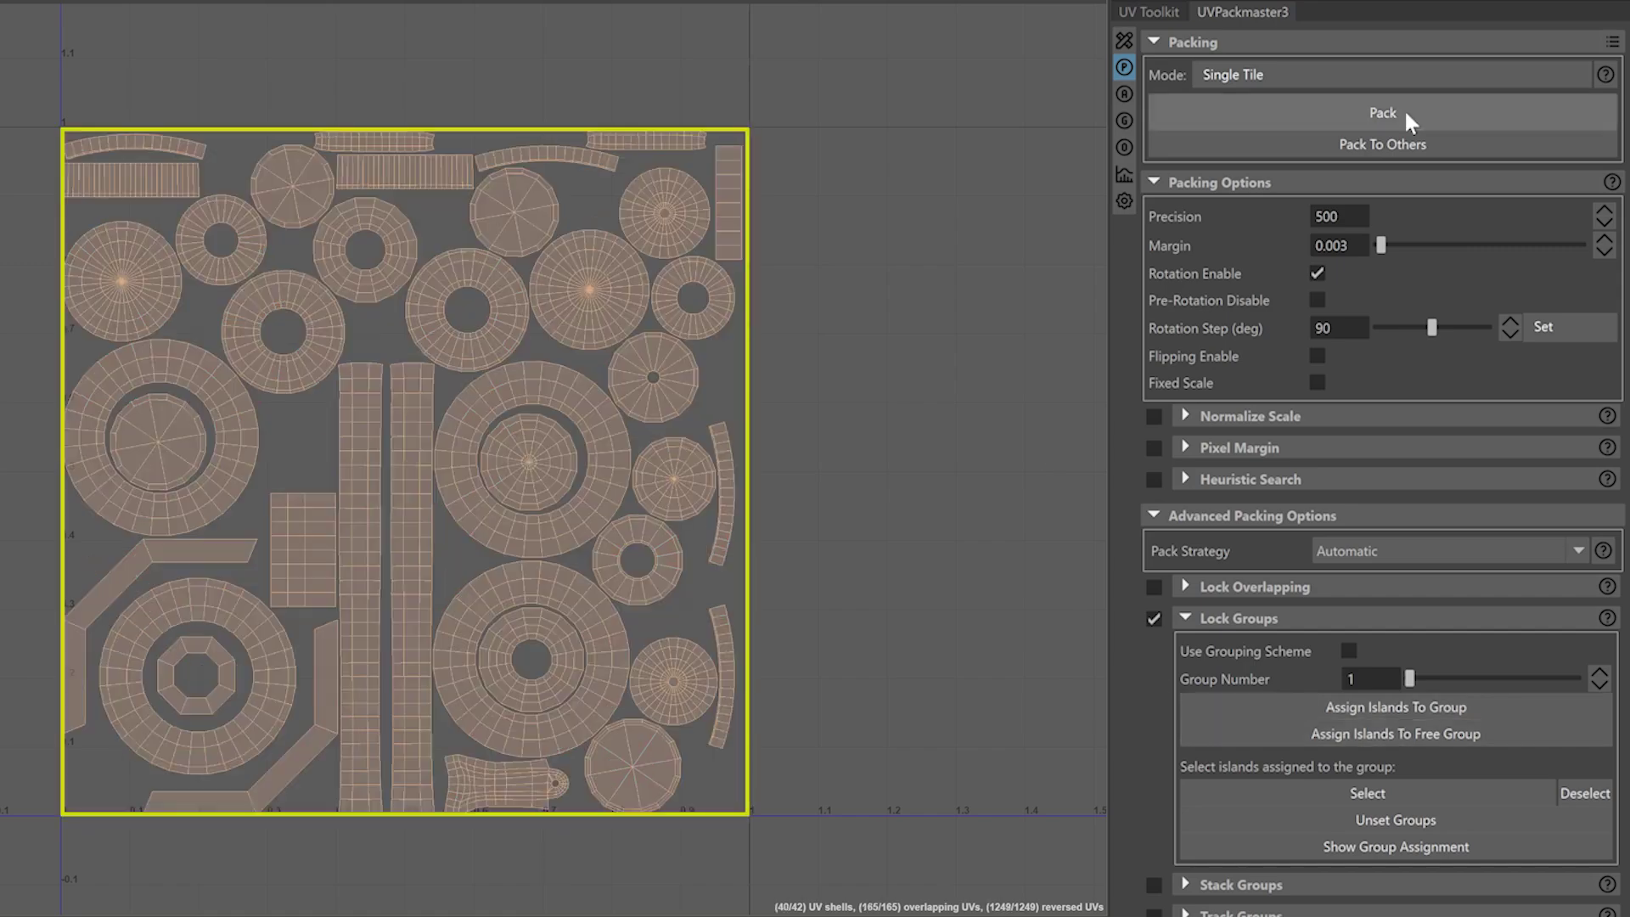
click(1475, 845)
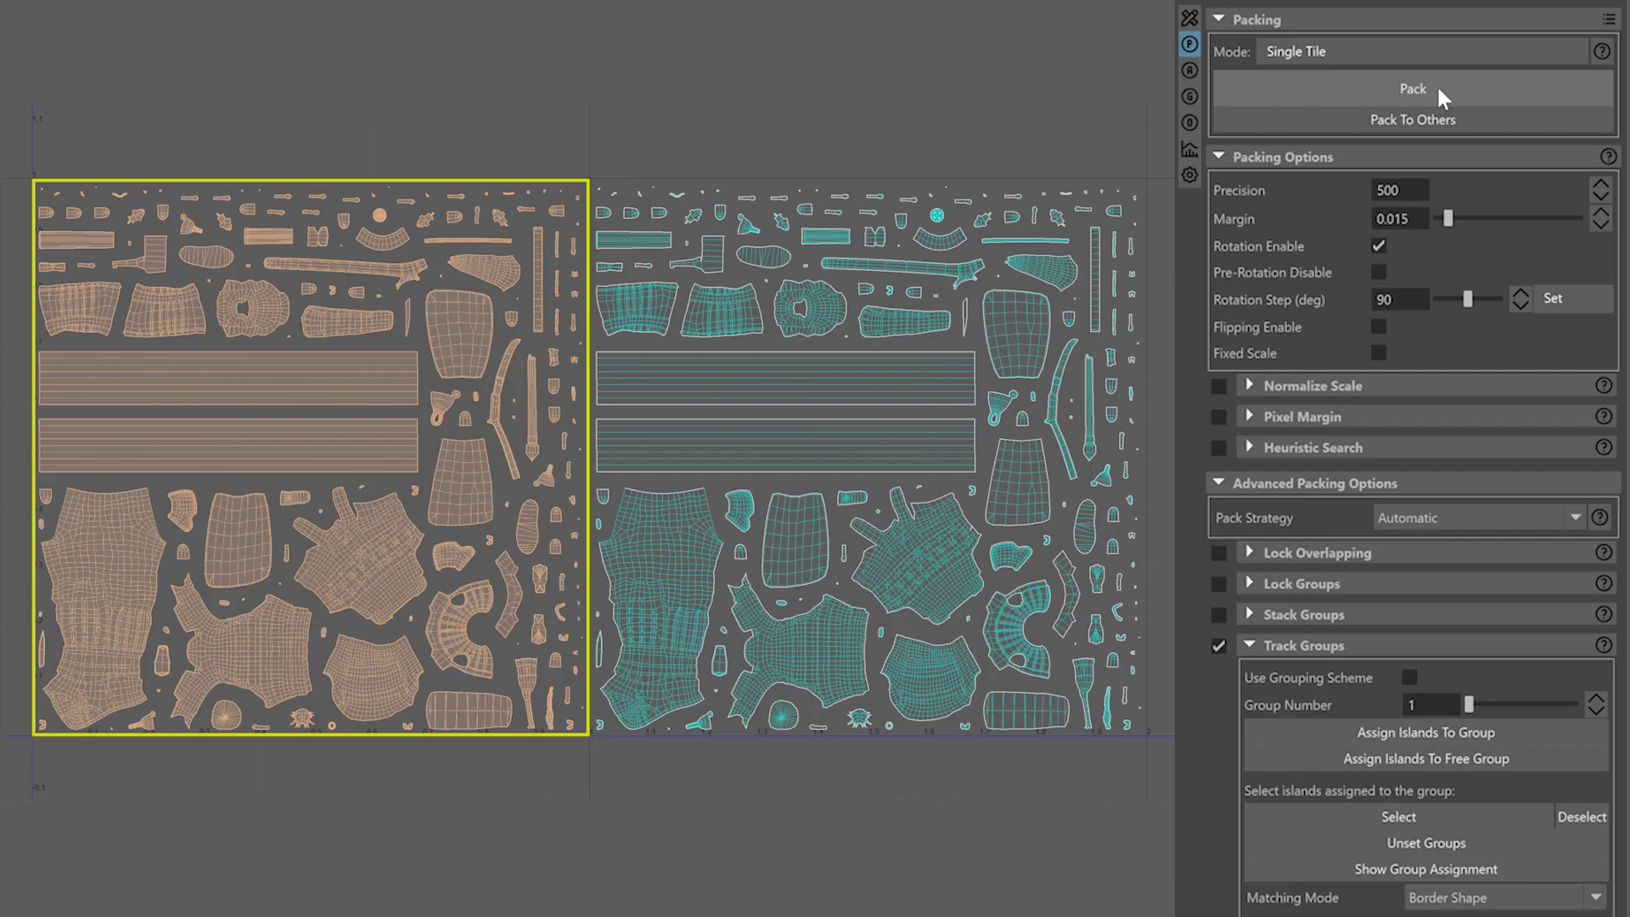
Pack the character's islands in Single Tile mode with track groups enabled
click(1436, 84)
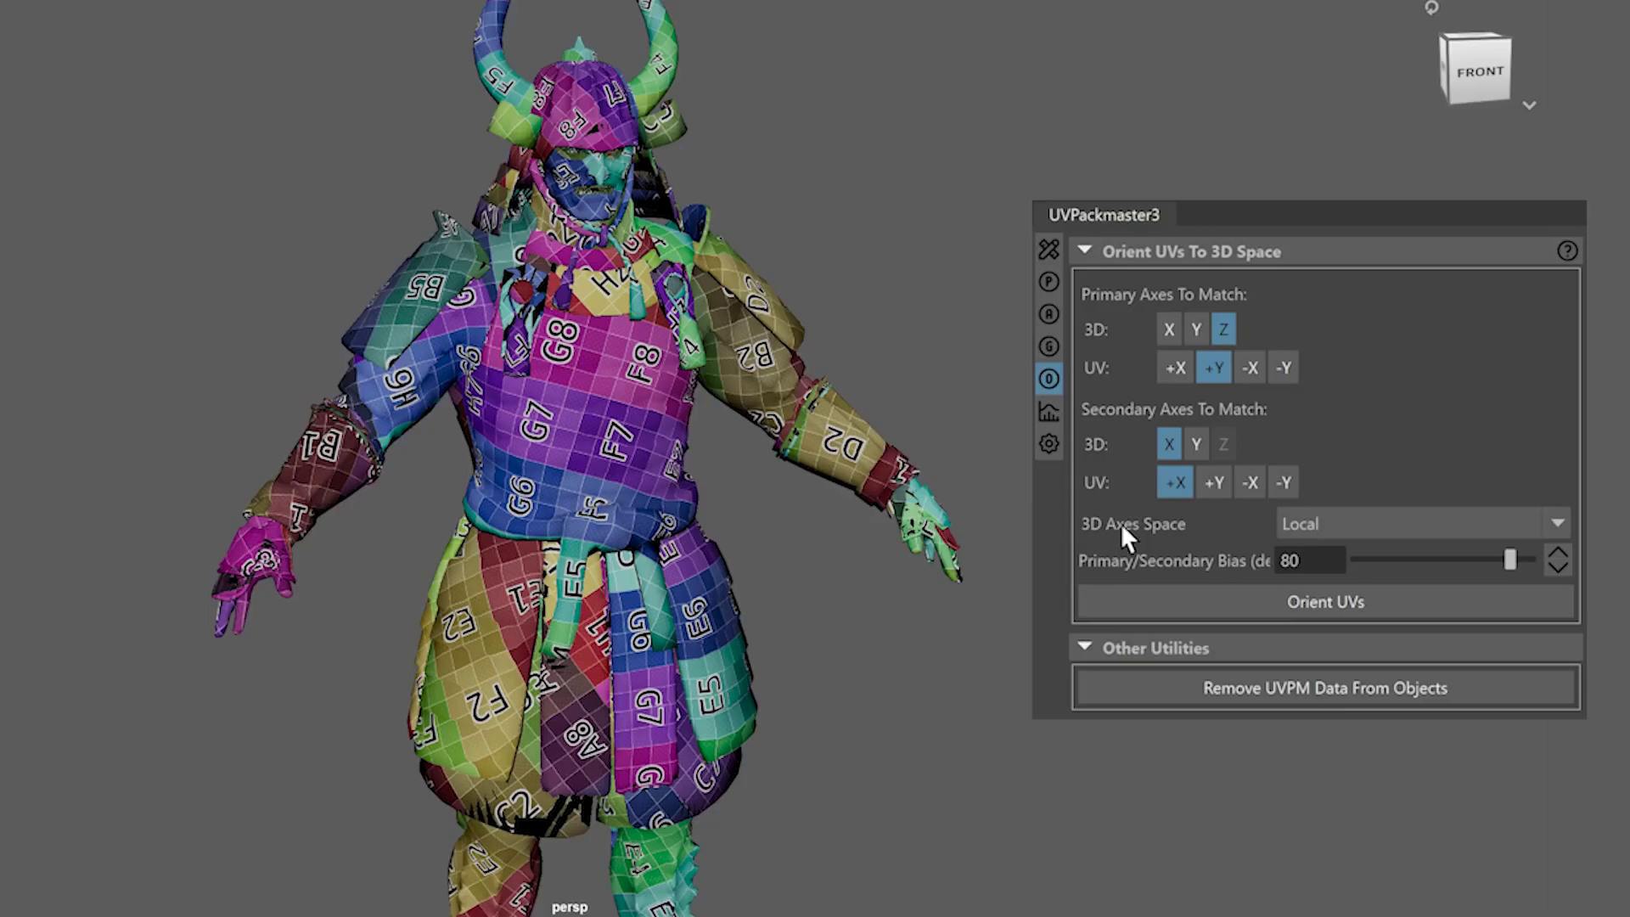
Orient the samurai's UVs to 3D space, matching Z to +Y and X to +X in local space with bias 80
click(1392, 604)
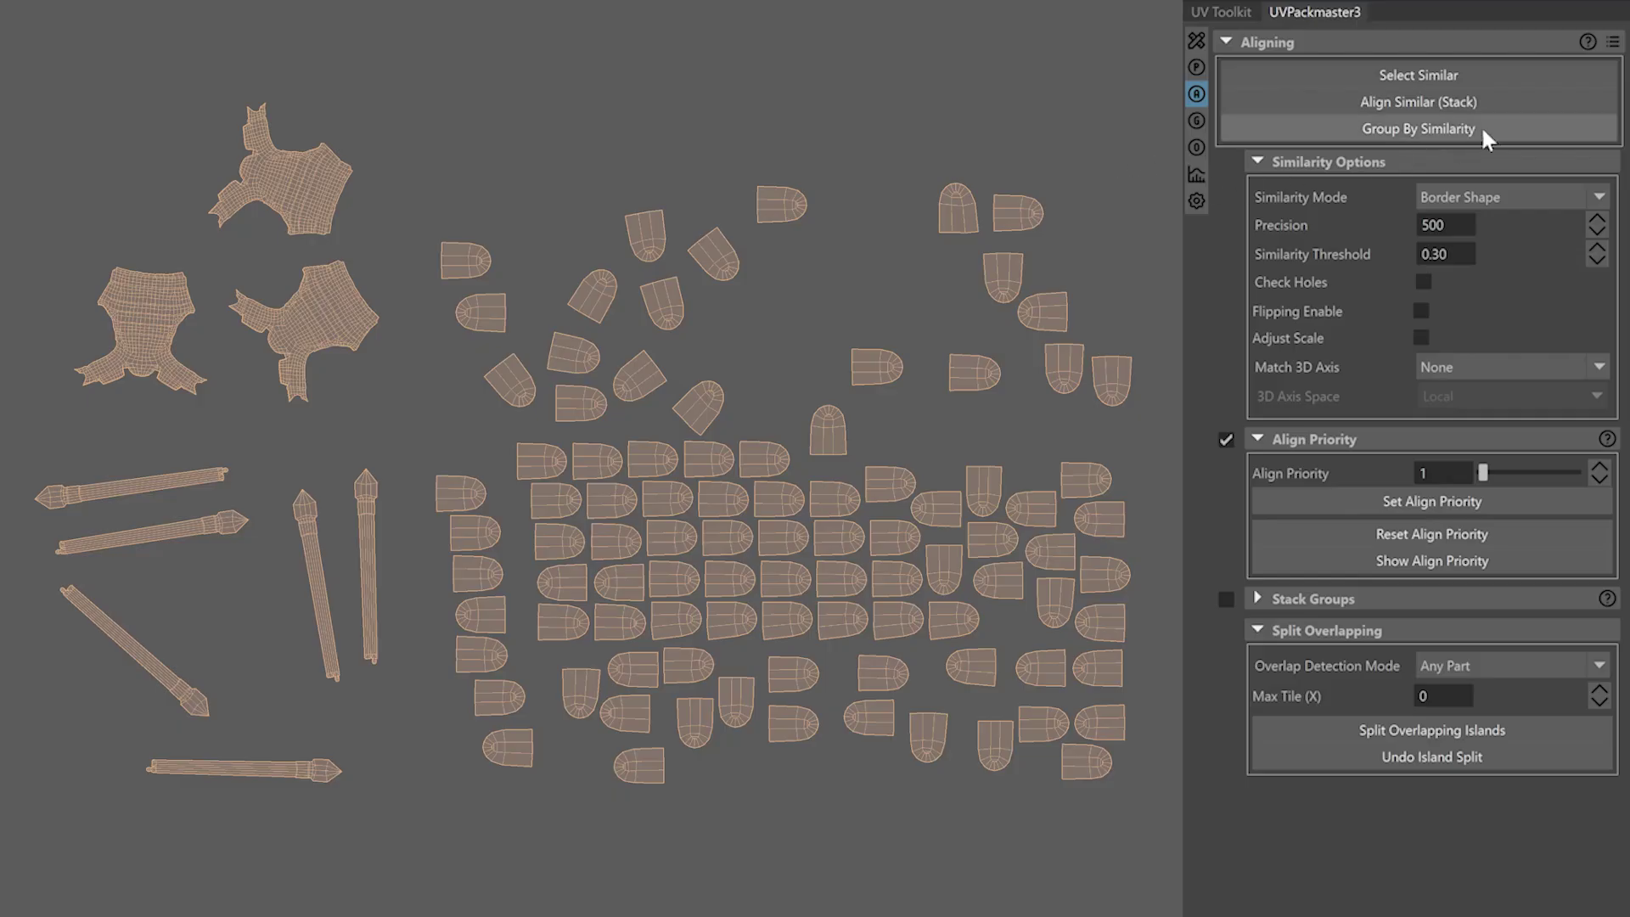
Group the selected shirt, arrow and rounded plate islands by similarity
click(1481, 130)
click(611, 511)
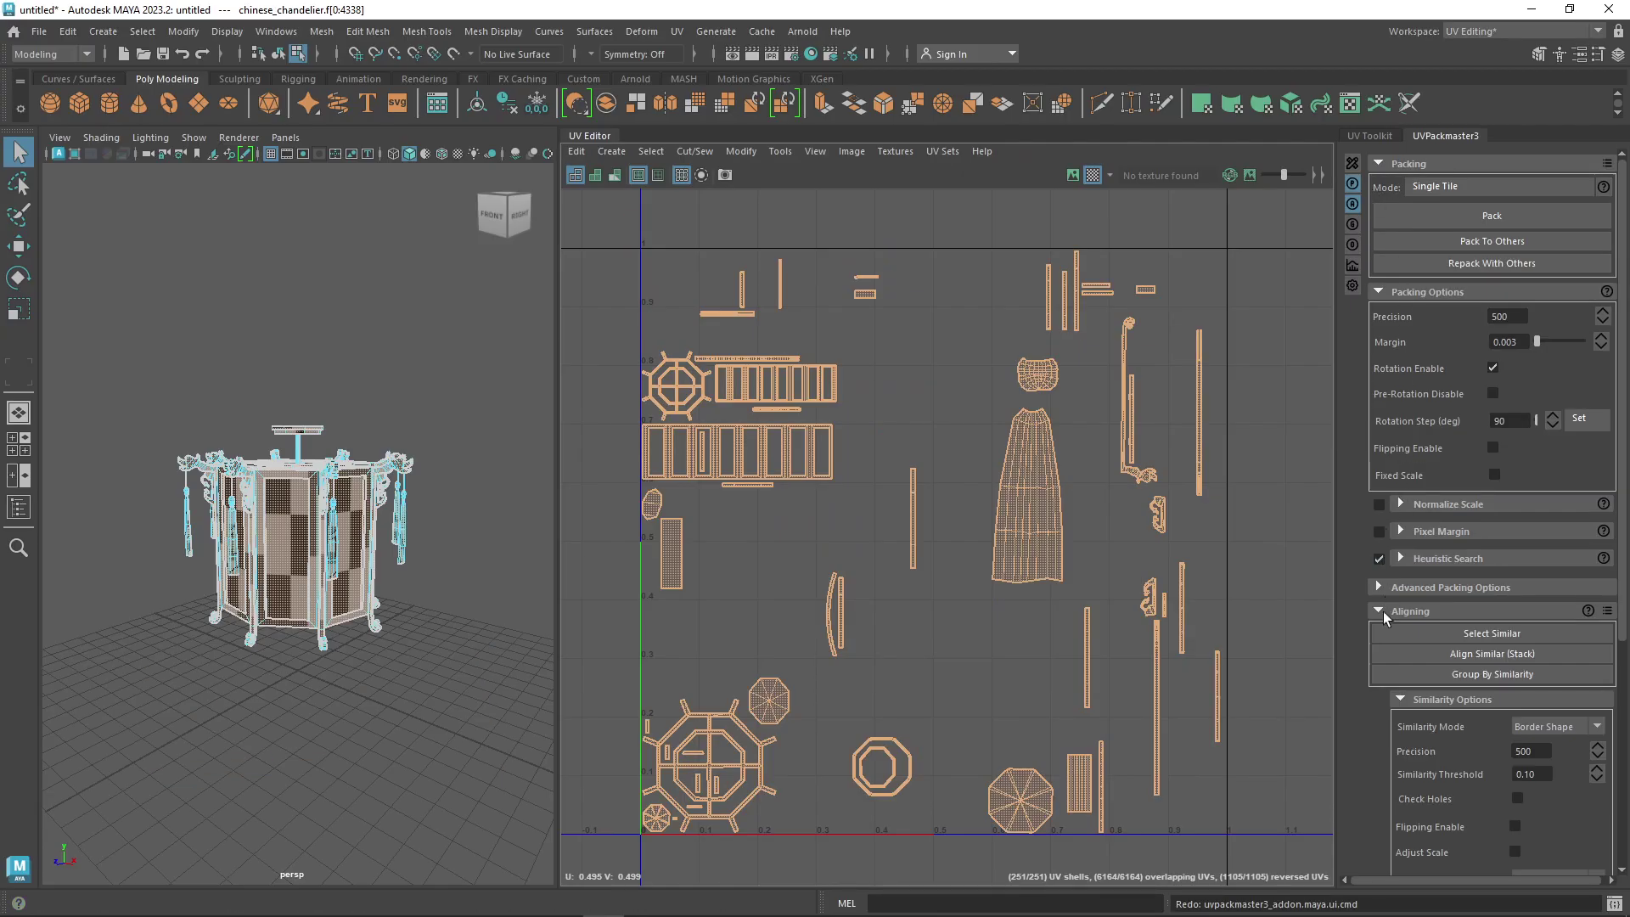
Enable Lock Overlapping and pack the stacked lantern islands with heuristic search, stopping the search early
click(1378, 587)
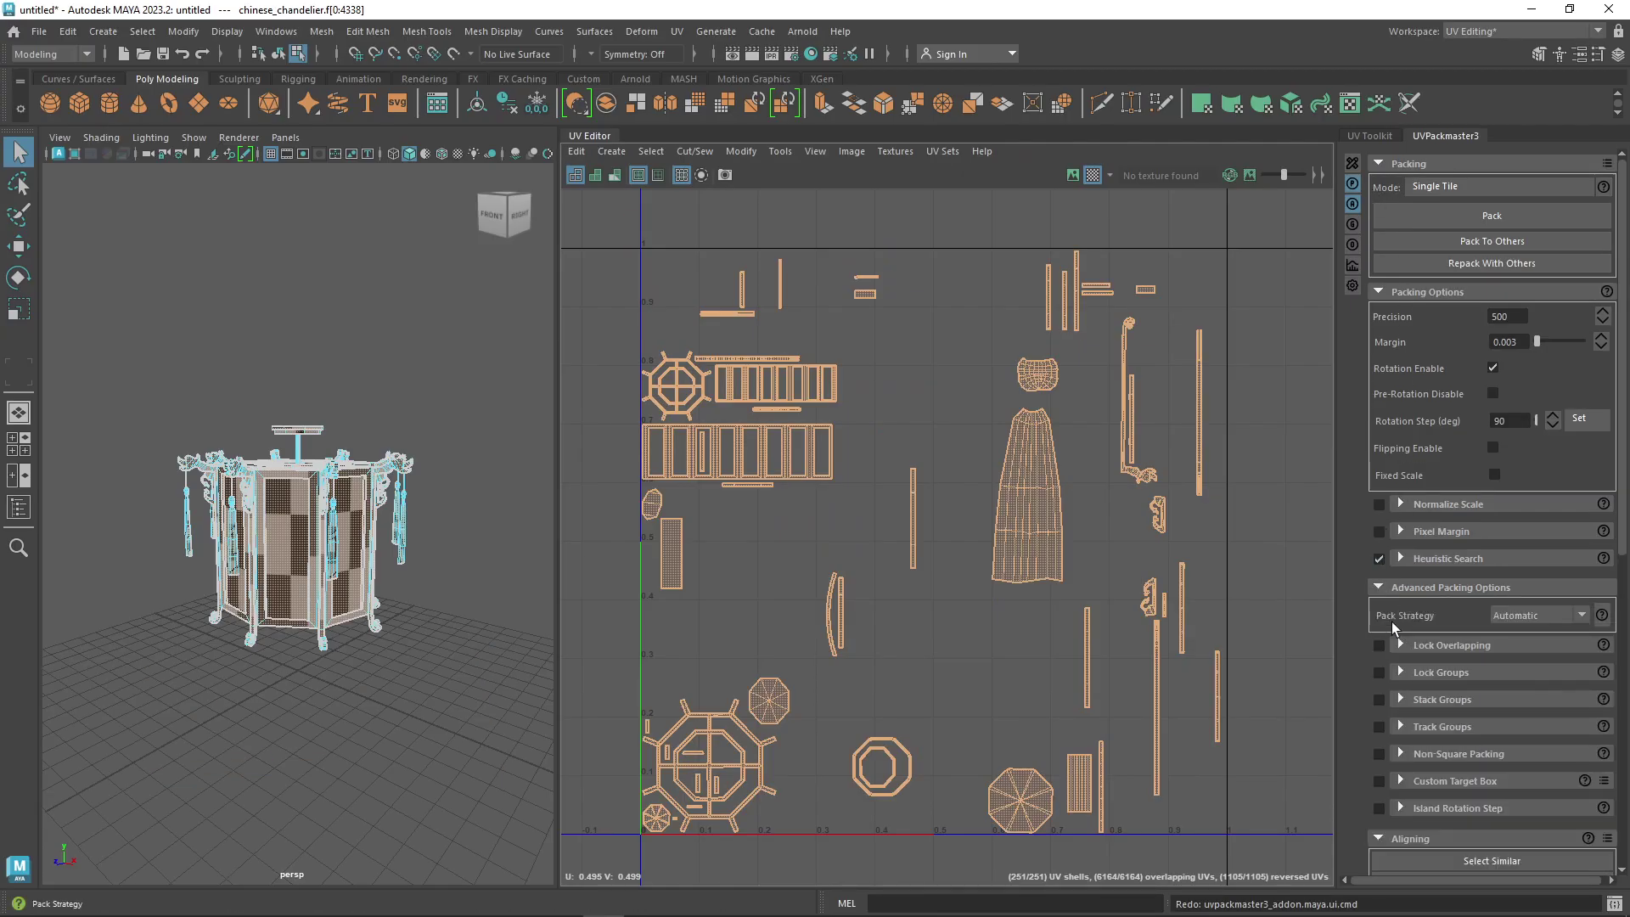
click(1443, 216)
drag(1008, 293, 475, 24)
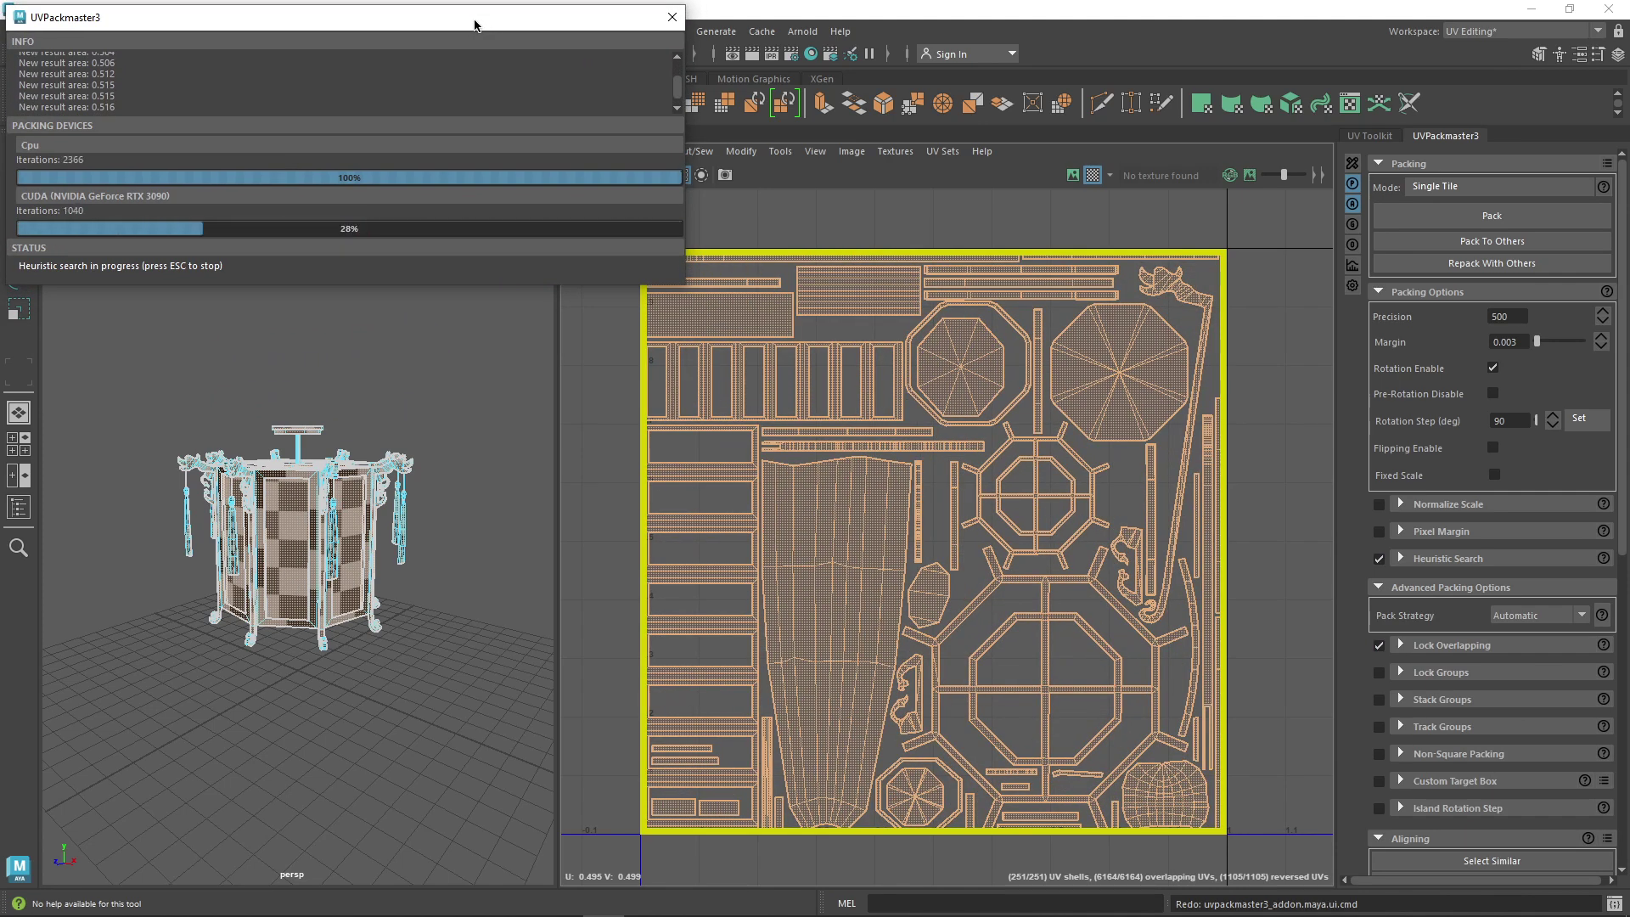
key(Escape)
key(Escape)
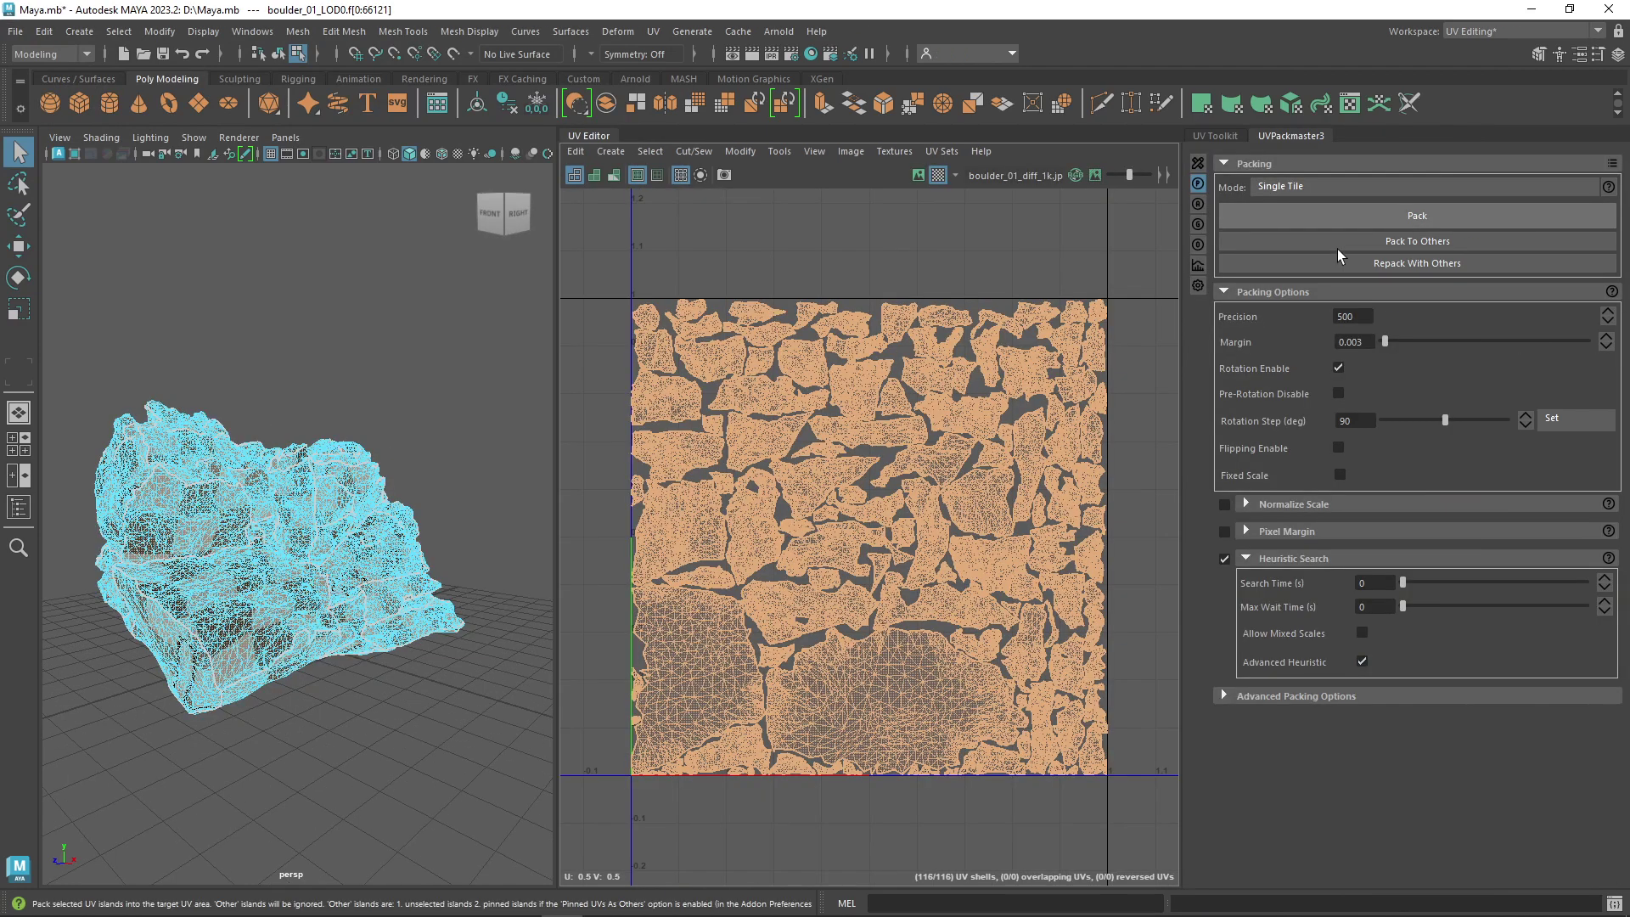
Pack the boulder's islands and the coast rocks' islands in Single Tile mode with the advanced heuristic search
click(1337, 248)
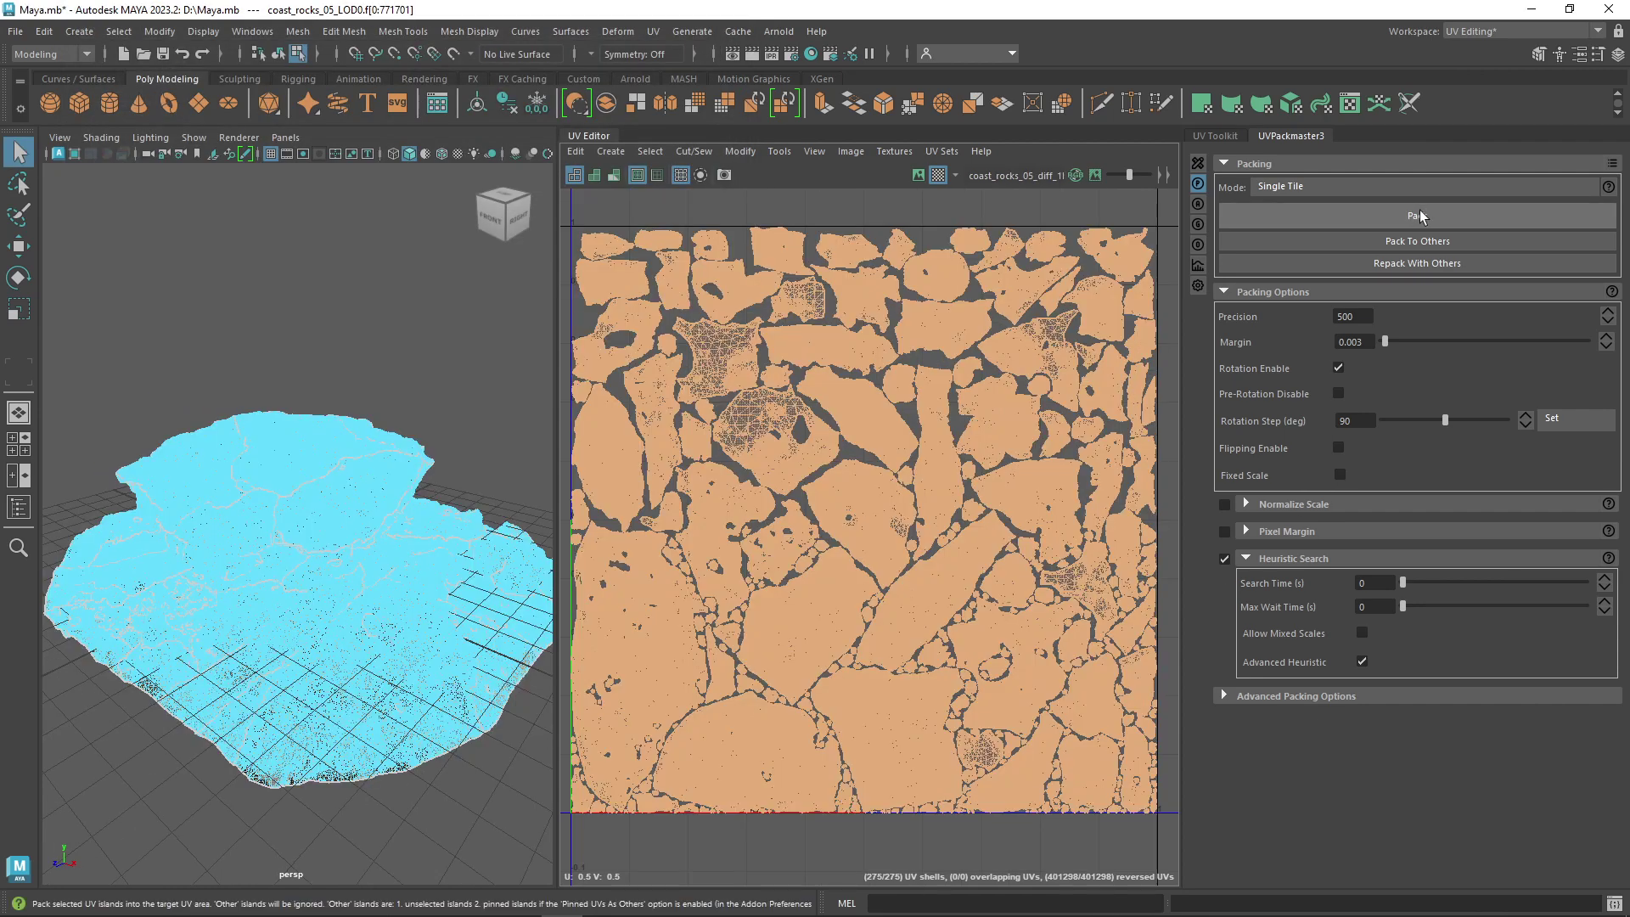
click(1417, 214)
drag(1050, 293, 480, 83)
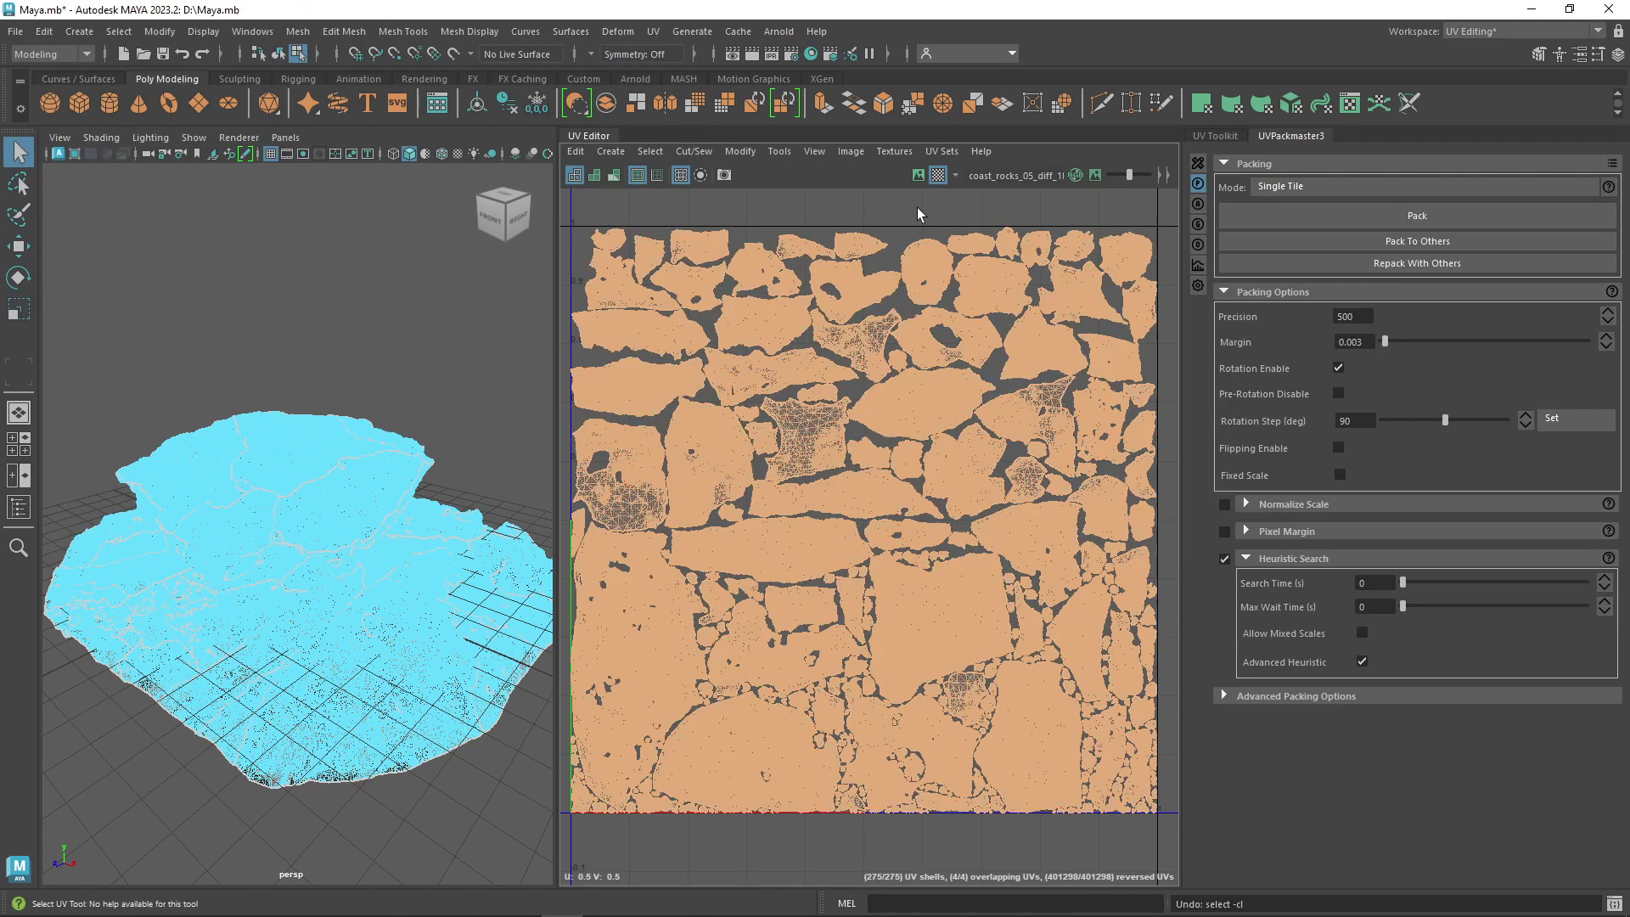